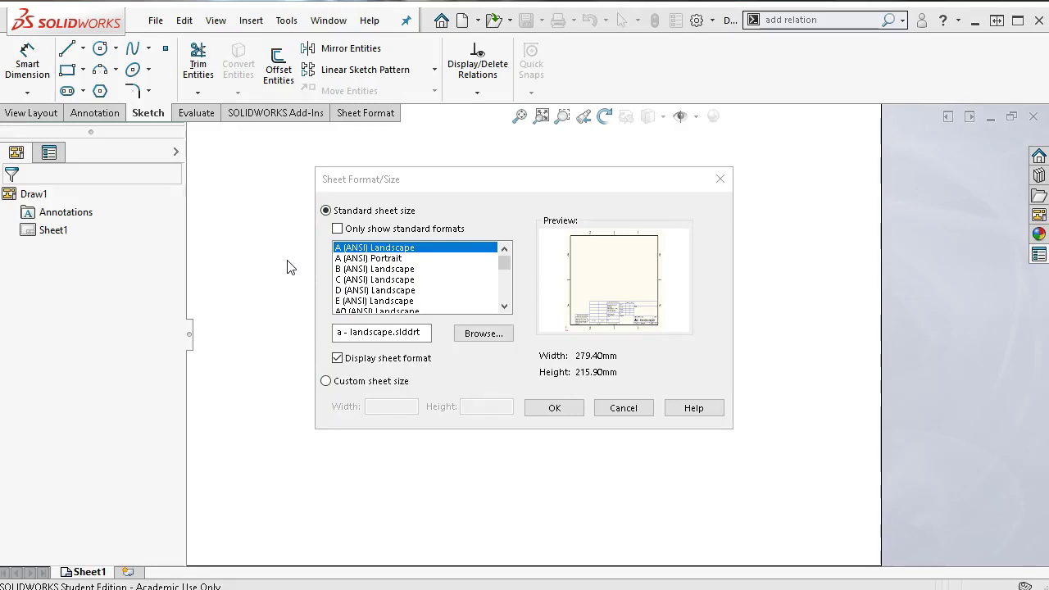
# - Create the drawing with a custom sheet size 11 in wide and 8.5 in high, without inserting a model view
pyautogui.click(327, 382)
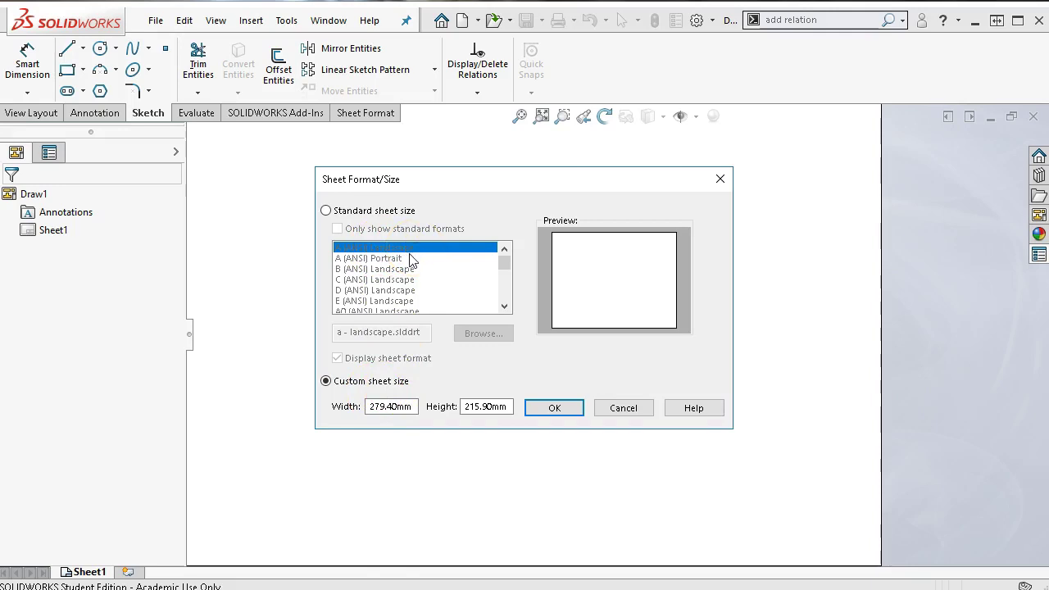
pyautogui.click(402, 406)
pyautogui.moveTo(402, 406); pyautogui.dragTo(362, 412)
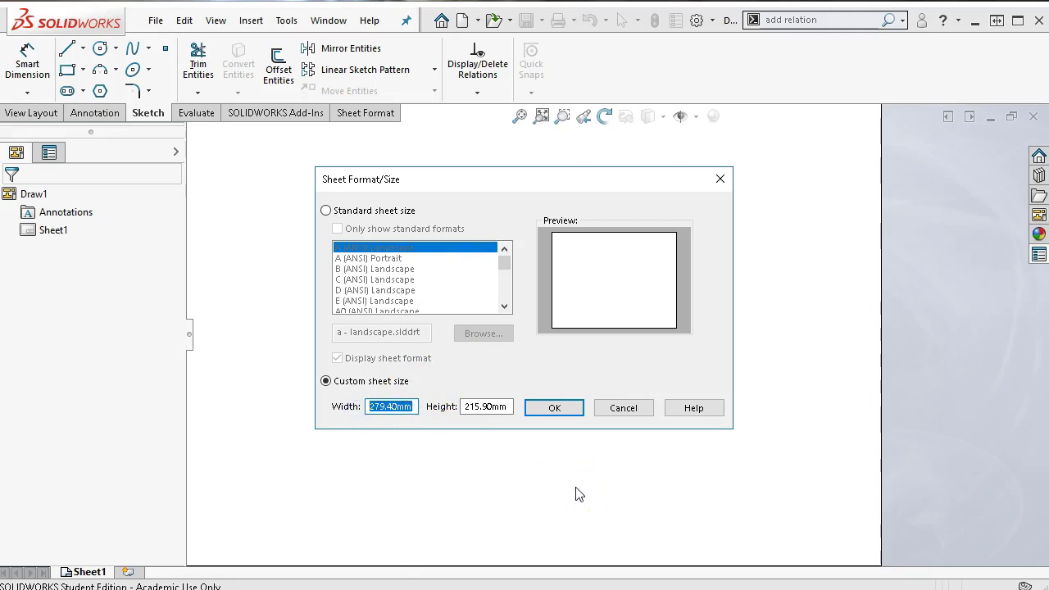
pyautogui.write('11in')
pyautogui.press('Tab')
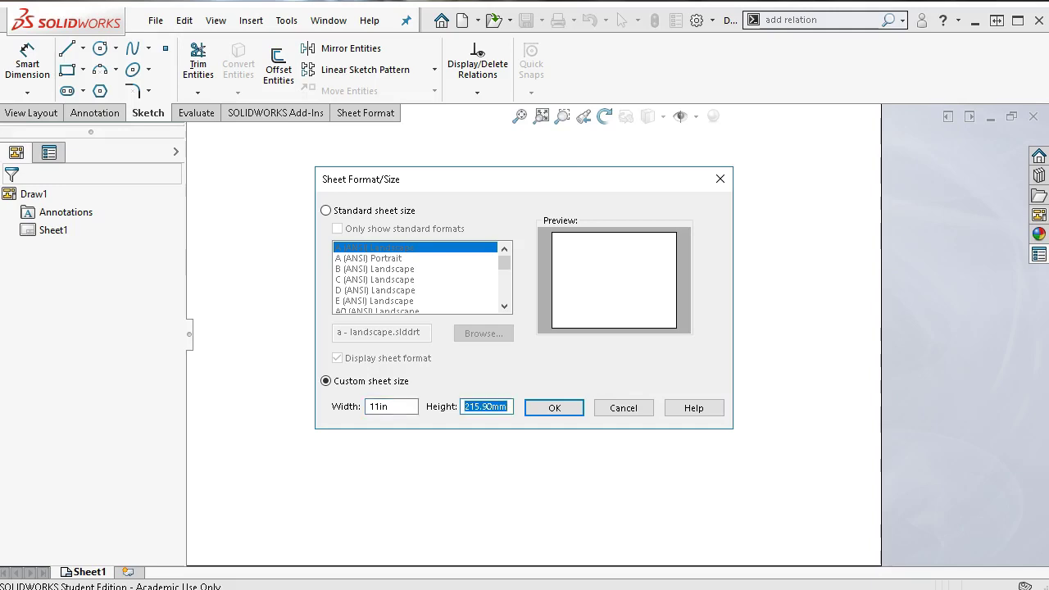
pyautogui.write('8.5in')
pyautogui.click(541, 408)
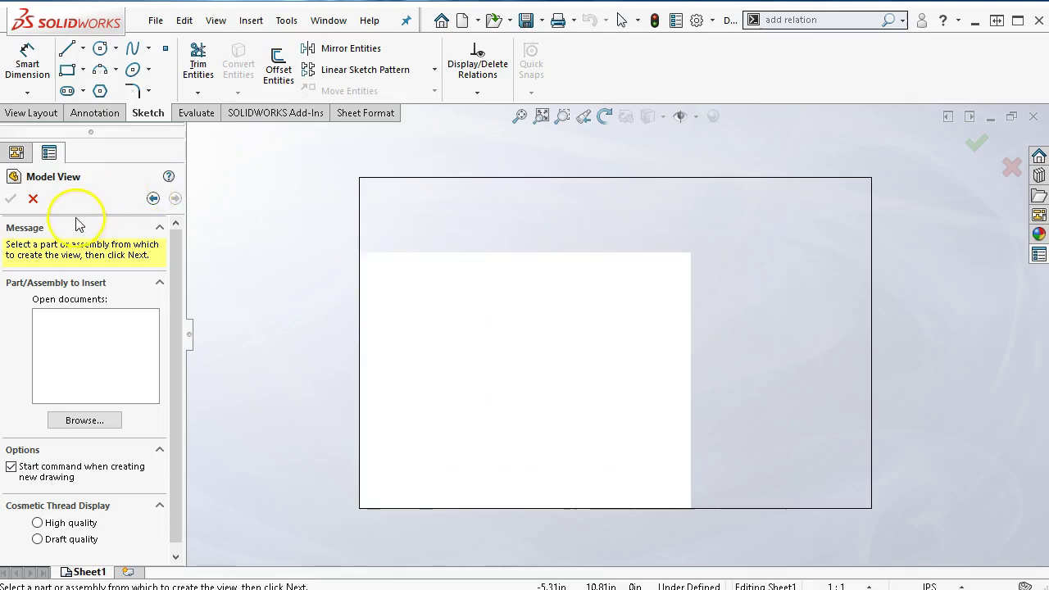
pyautogui.click(33, 199)
pyautogui.click(279, 320)
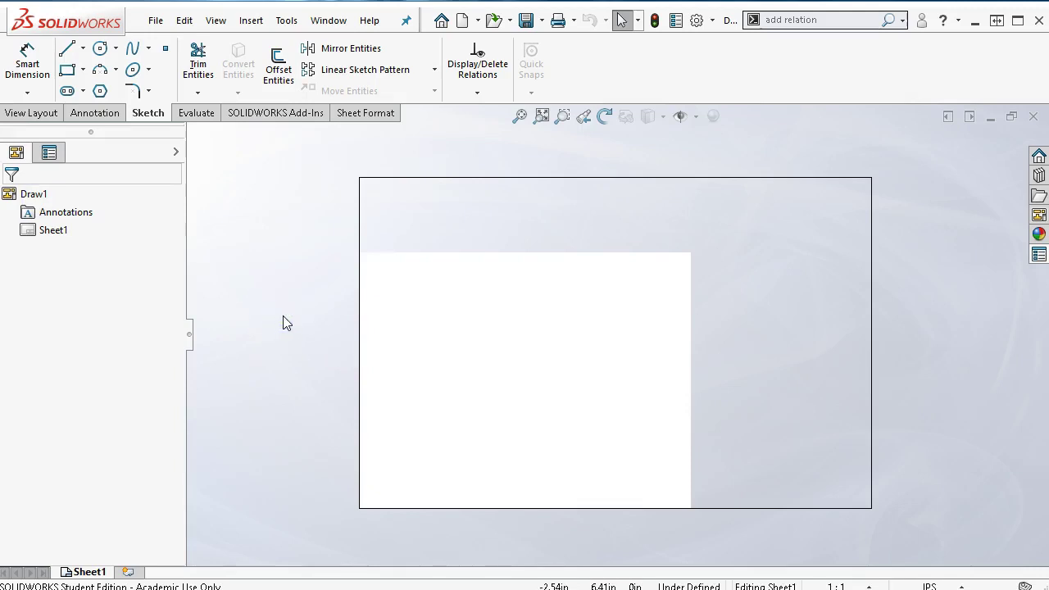
pyautogui.click(664, 310)
pyautogui.scroll(2, 664, 310)
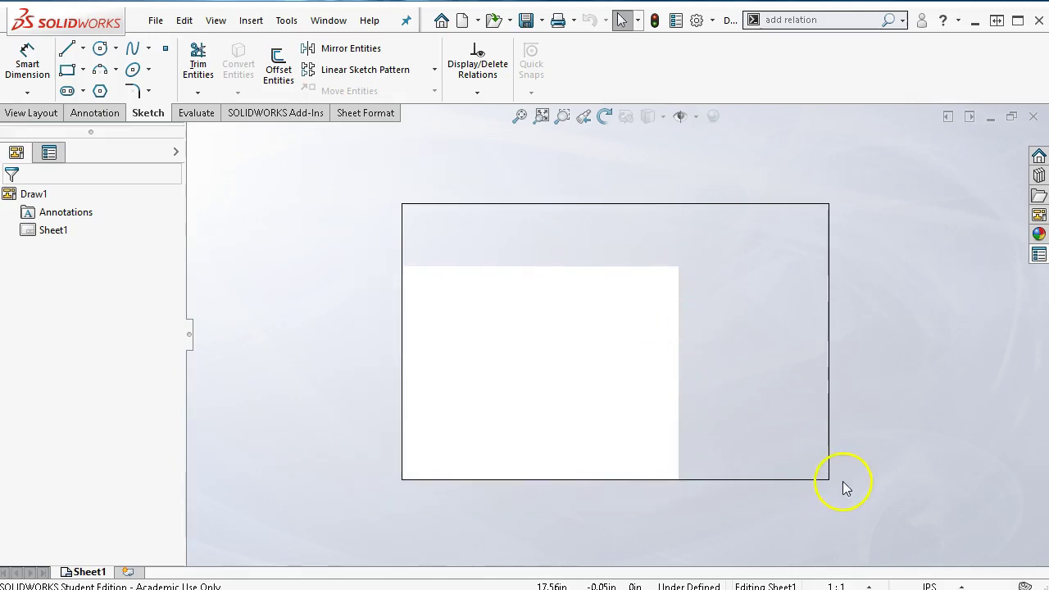
pyautogui.scroll(-1, 639, 380)
pyautogui.rightClick(601, 349)
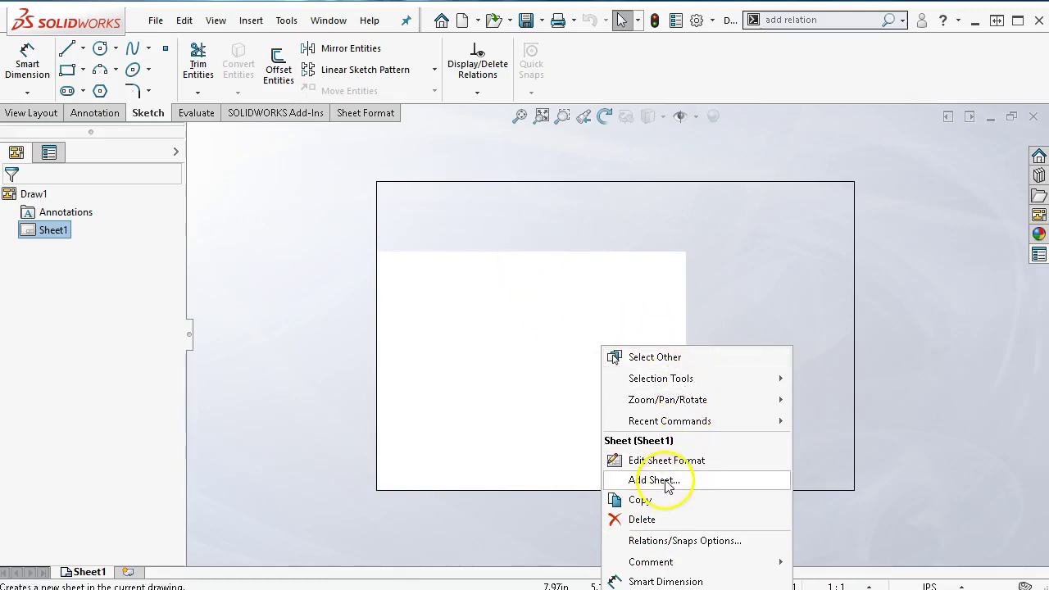
pyautogui.click(913, 290)
pyautogui.press('f')
pyautogui.scroll(-3, 614, 387)
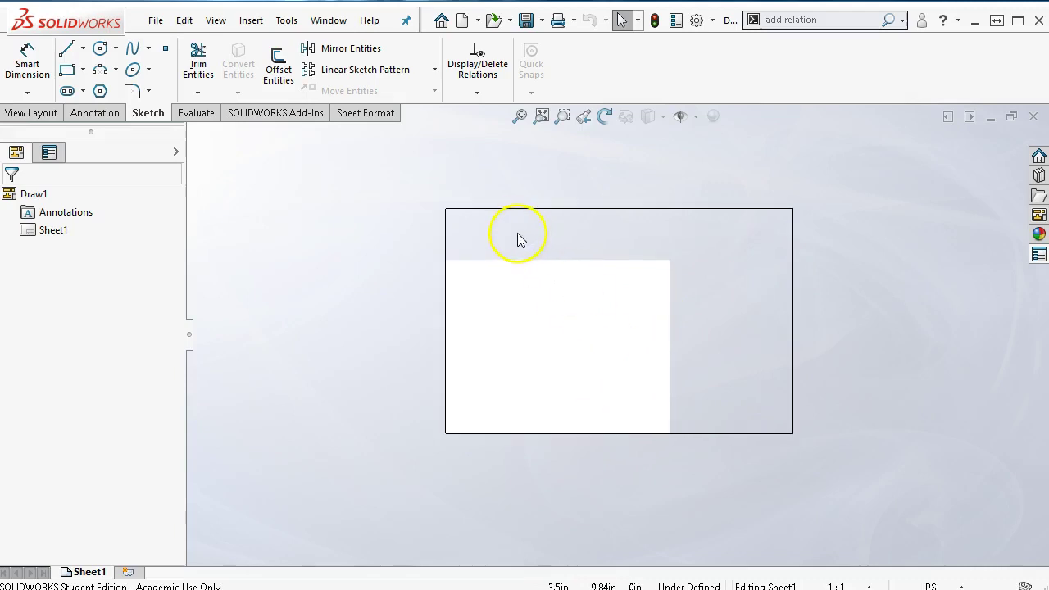
pyautogui.rightClick(485, 154)
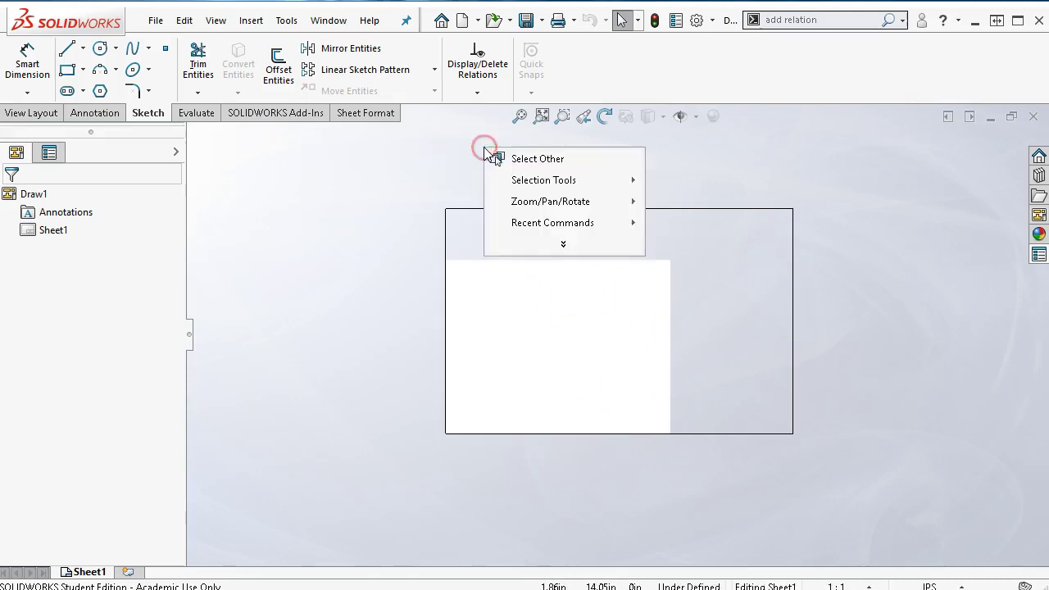
pyautogui.rightClick(462, 223)
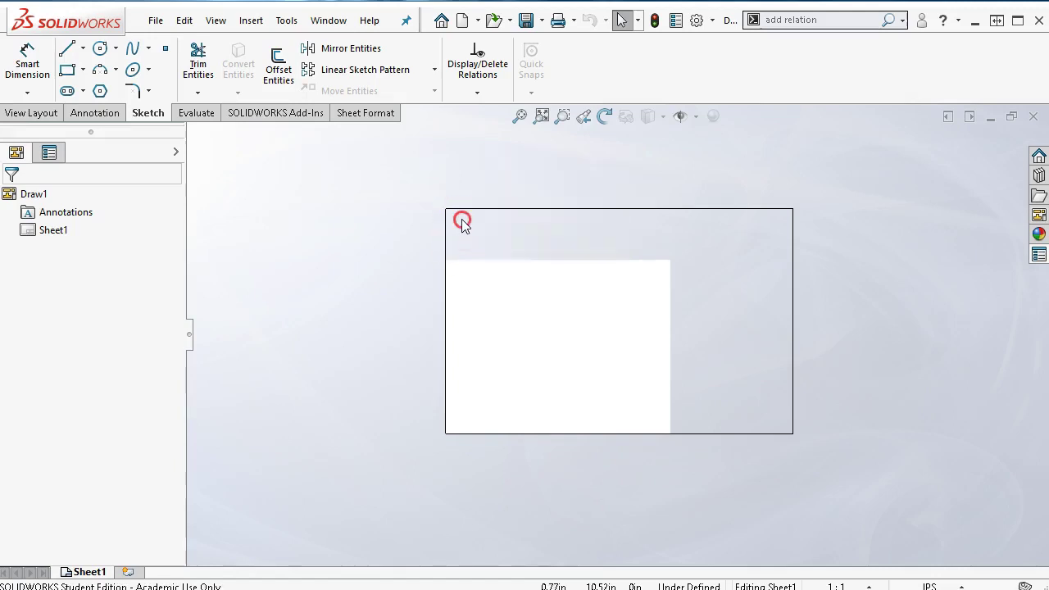
pyautogui.click(508, 182)
# - Customize the sheet's shortcut menu to include the Properties command and hide the Delete command
pyautogui.rightClick(467, 264)
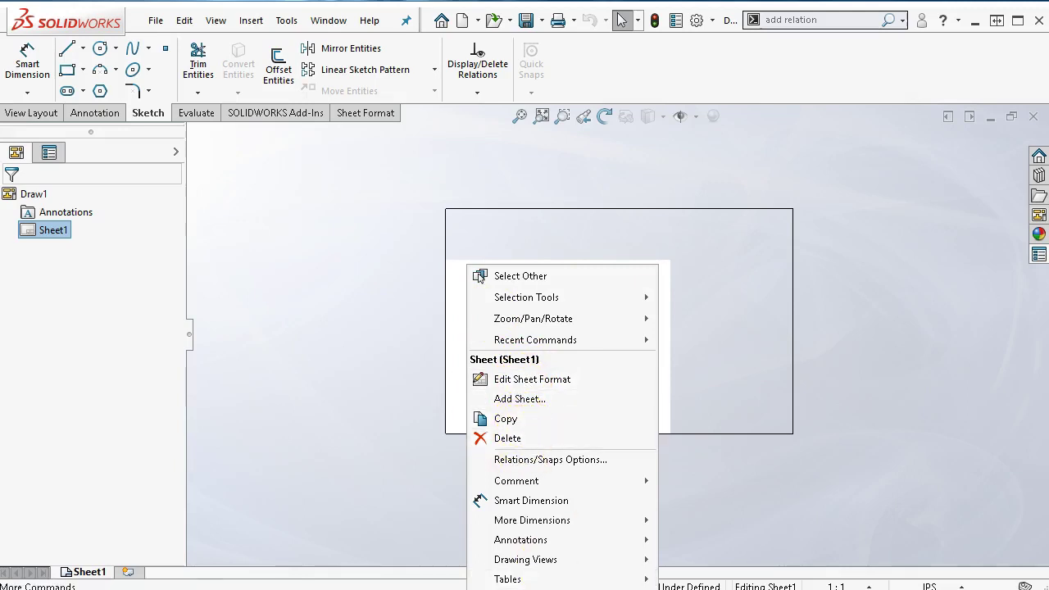
pyautogui.moveTo(563, 589)
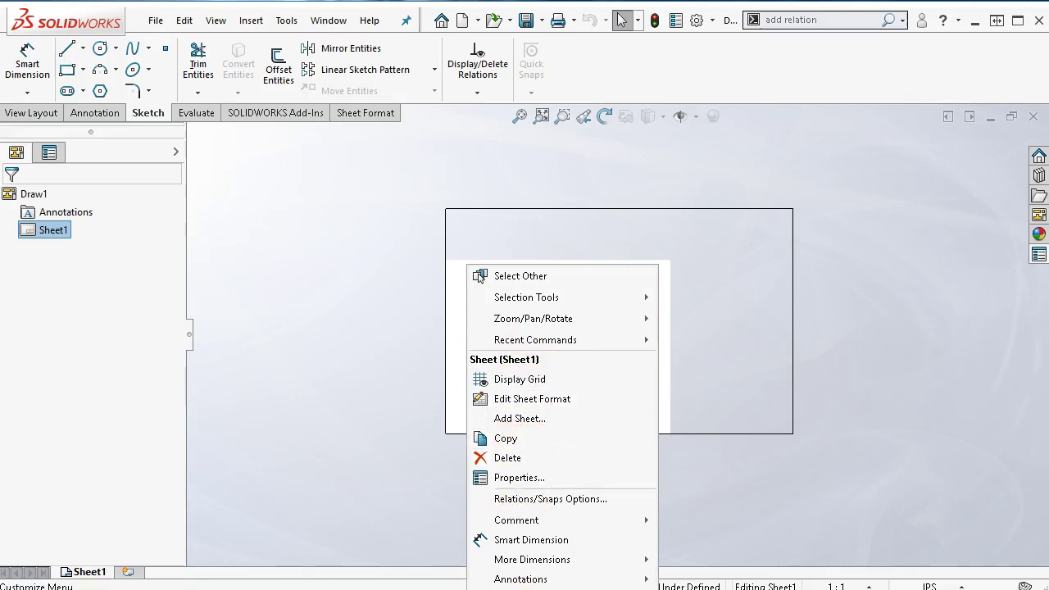
pyautogui.click(563, 589)
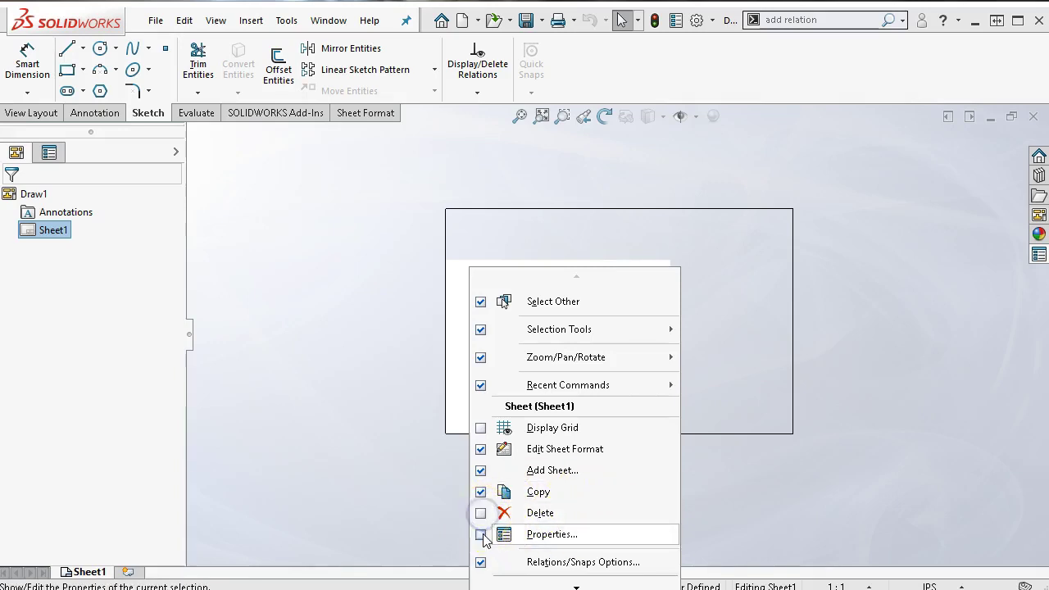
pyautogui.click(354, 331)
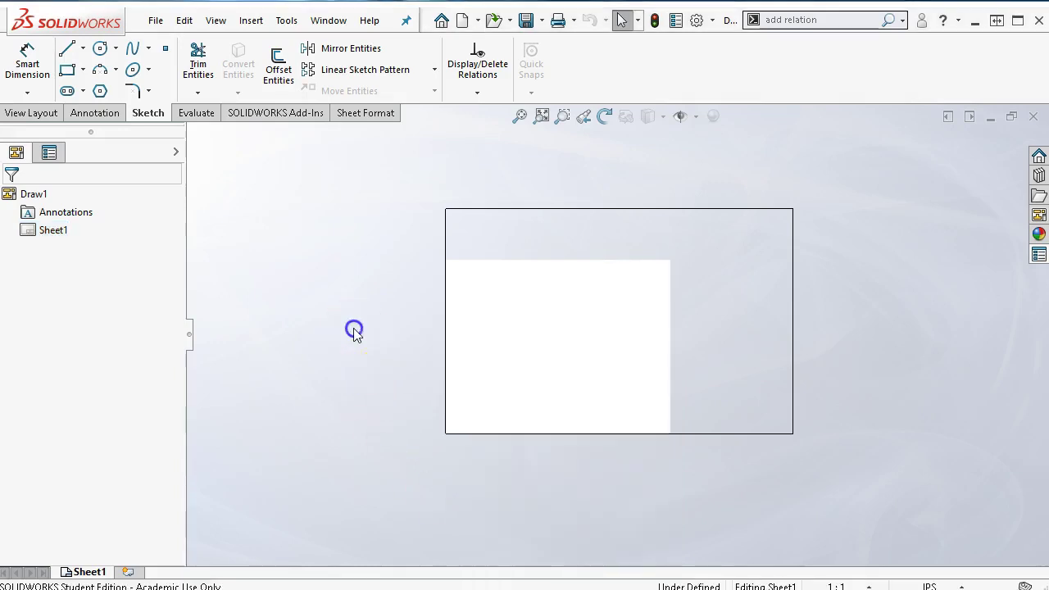
# - Review the sheet properties of Sheet1, including its scale, projection type and custom size, without changing them
pyautogui.rightClick(500, 274)
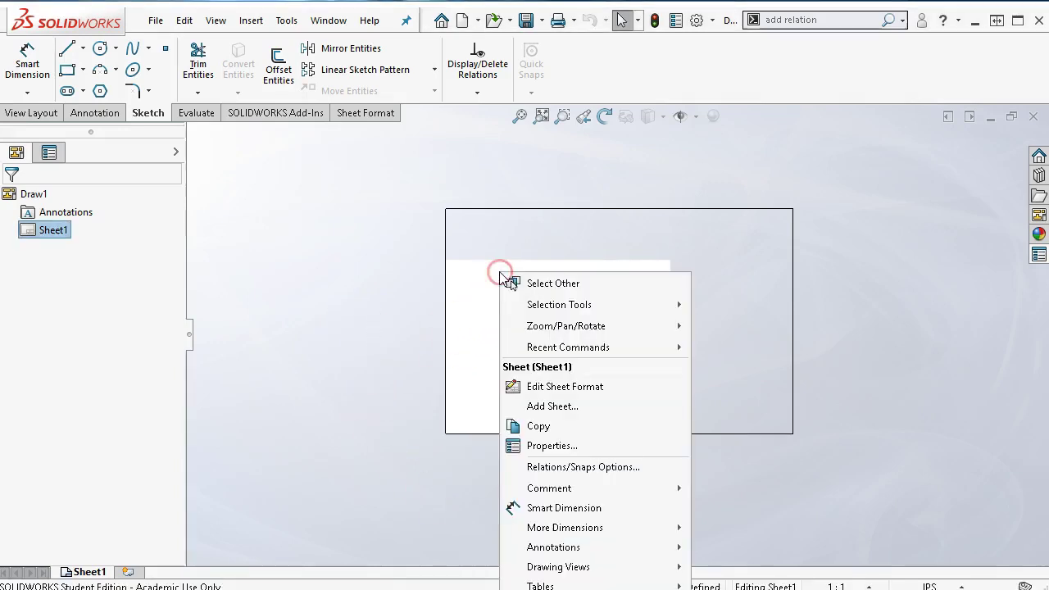
pyautogui.click(553, 446)
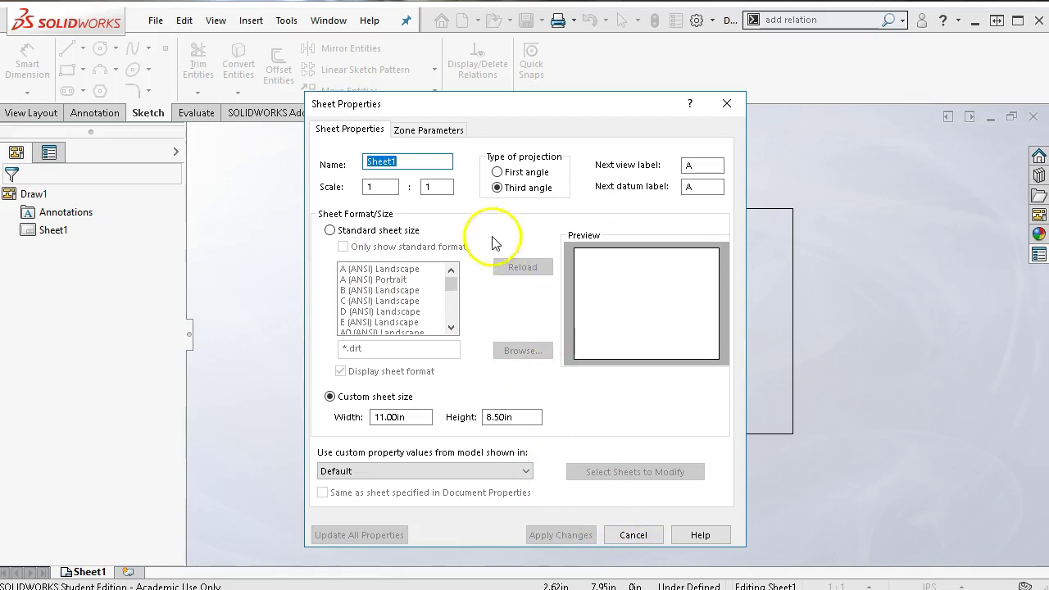
pyautogui.click(635, 530)
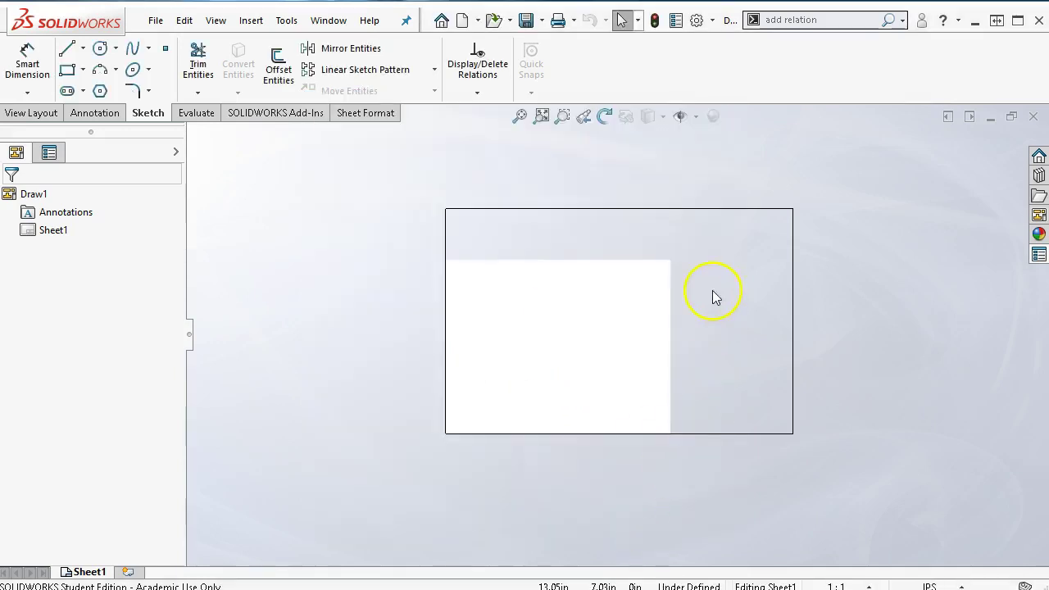
# - In the document's Drawing Sheets properties, turn off using custom property values from one sheet on all sheets
pyautogui.click(522, 117)
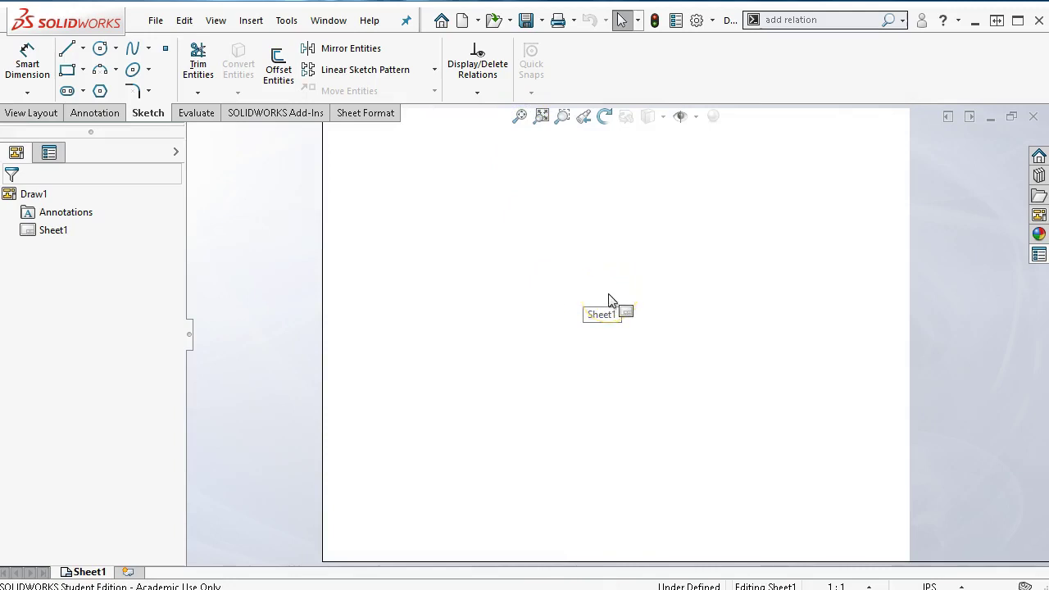
pyautogui.click(697, 20)
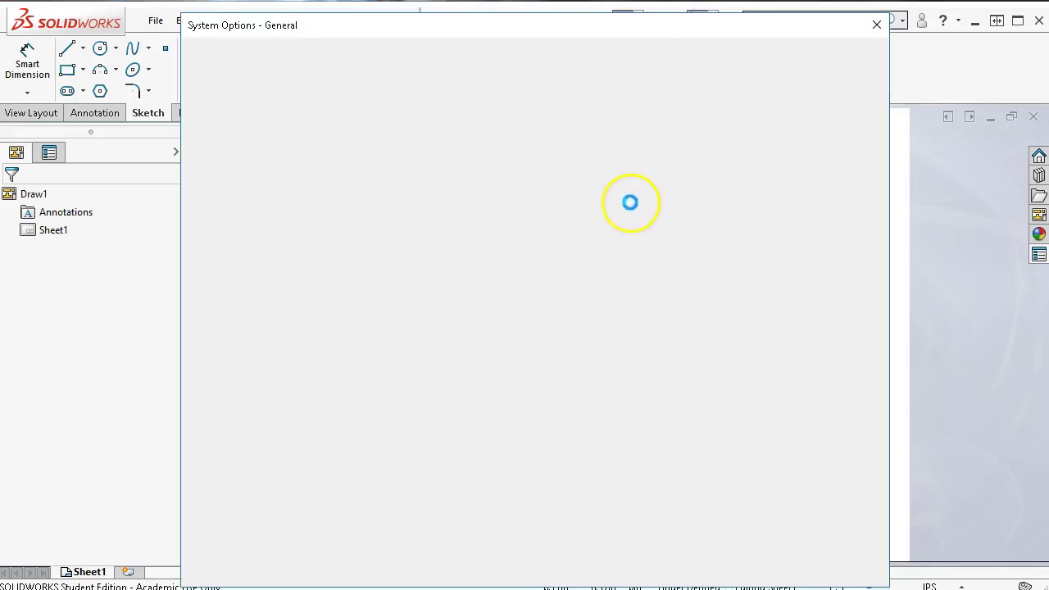
pyautogui.click(345, 58)
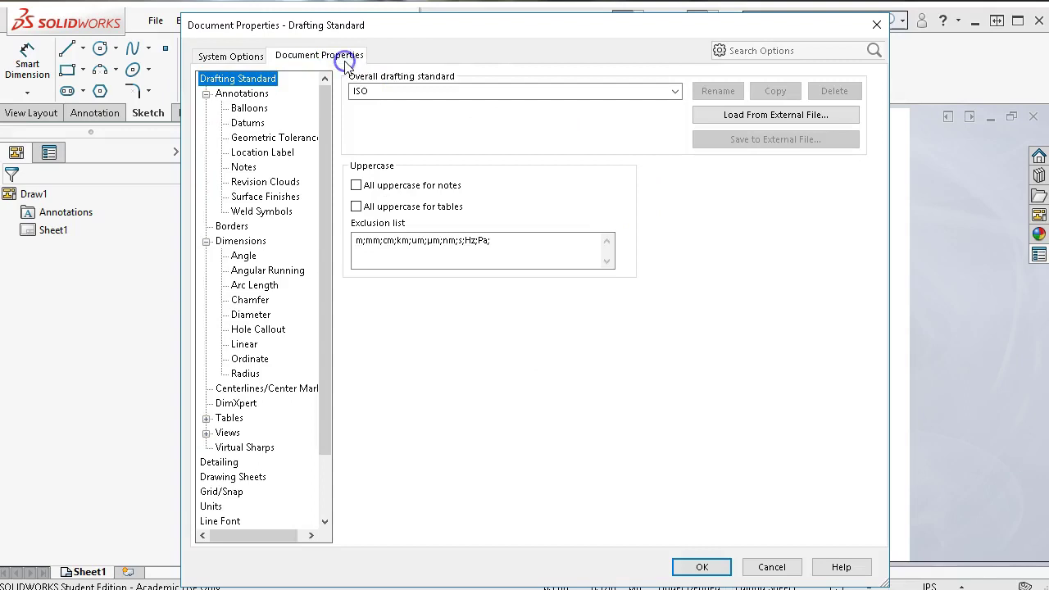
pyautogui.click(217, 462)
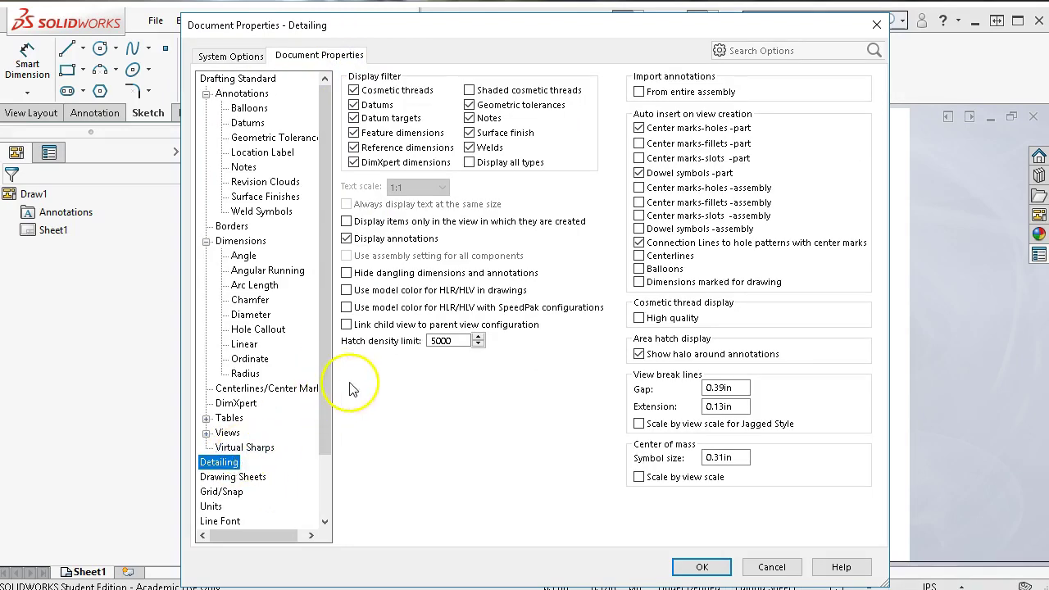
pyautogui.moveTo(325, 402); pyautogui.dragTo(326, 493)
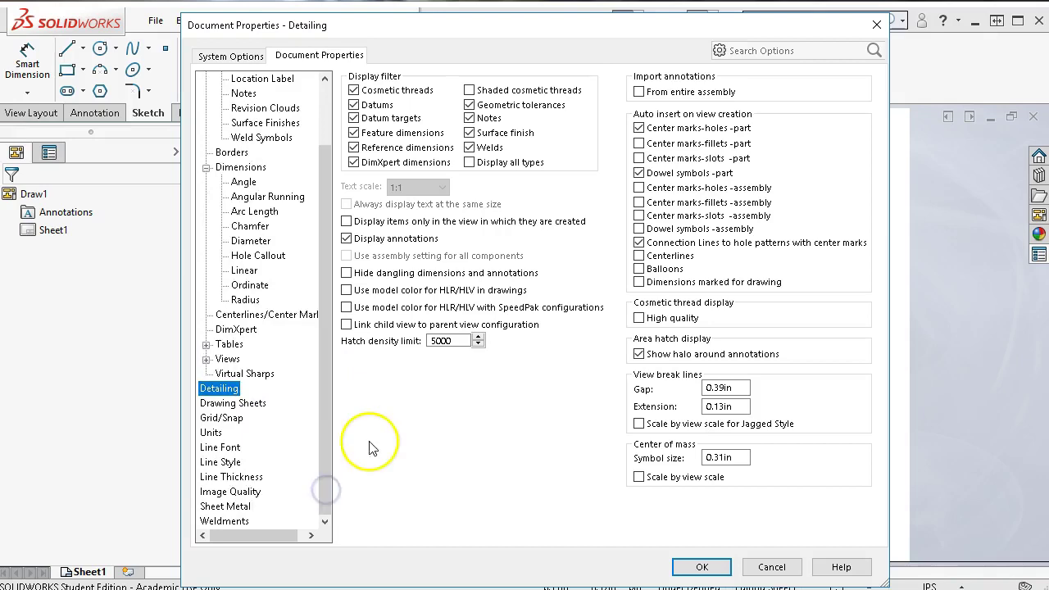
pyautogui.click(238, 404)
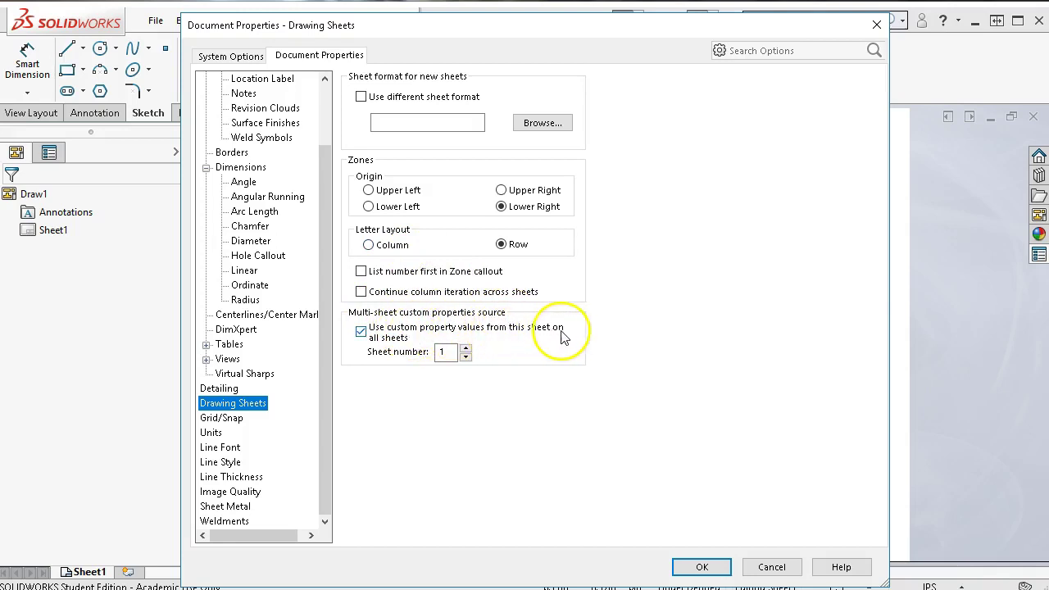
pyautogui.click(361, 332)
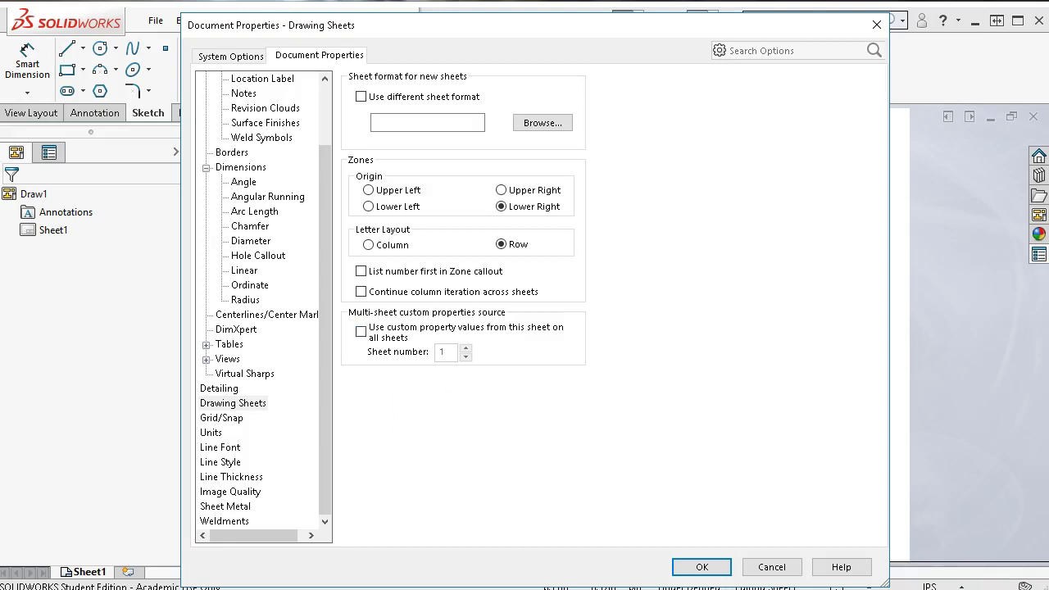
pyautogui.click(703, 567)
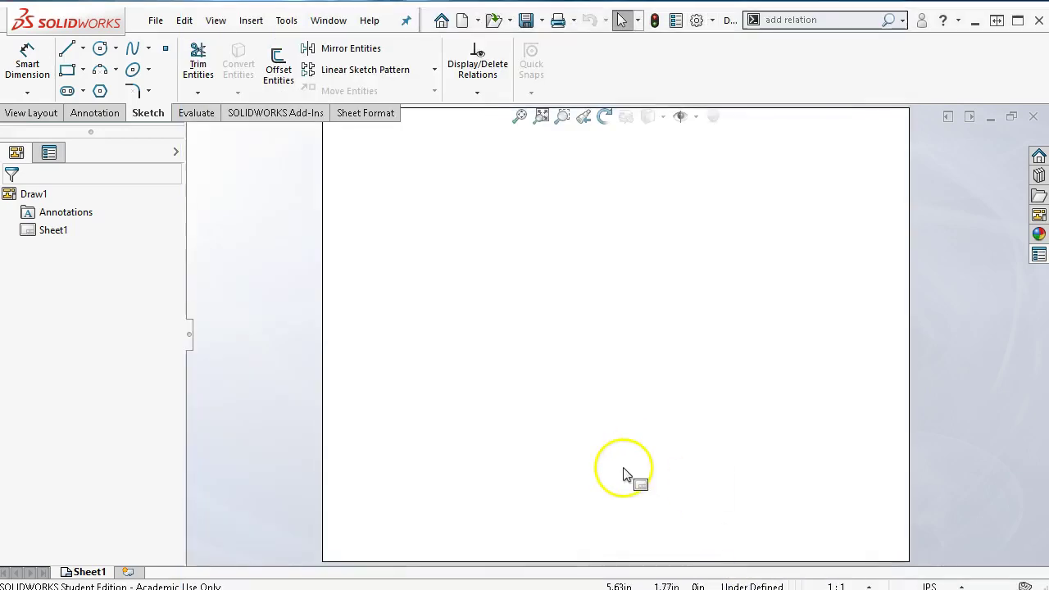
# - Switch Sheet1 into sheet format editing
pyautogui.scroll(-1, 697, 279)
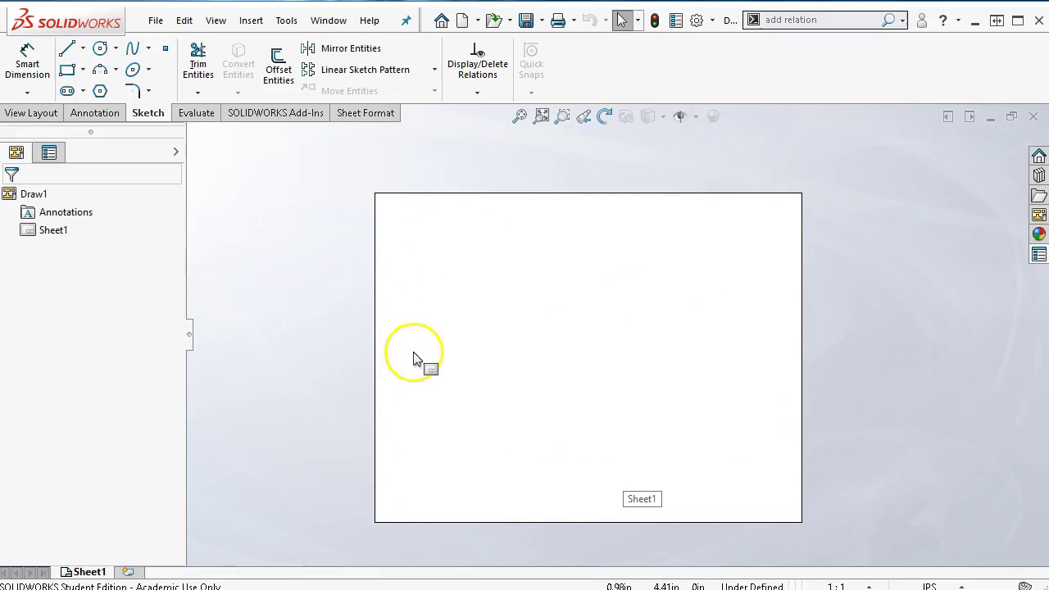
pyautogui.scroll(-1, 556, 533)
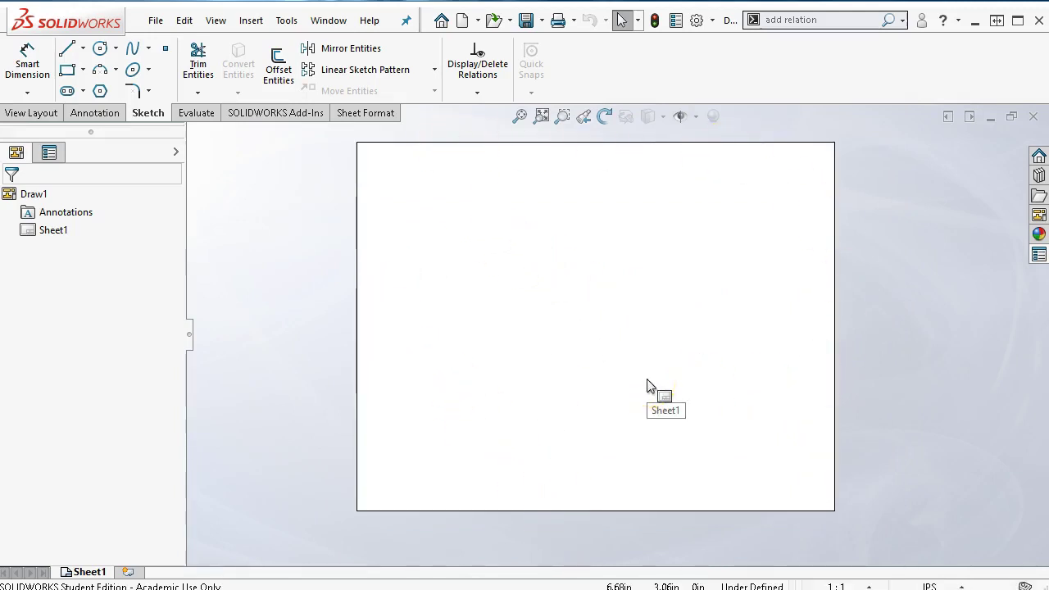
pyautogui.scroll(-1, 628, 256)
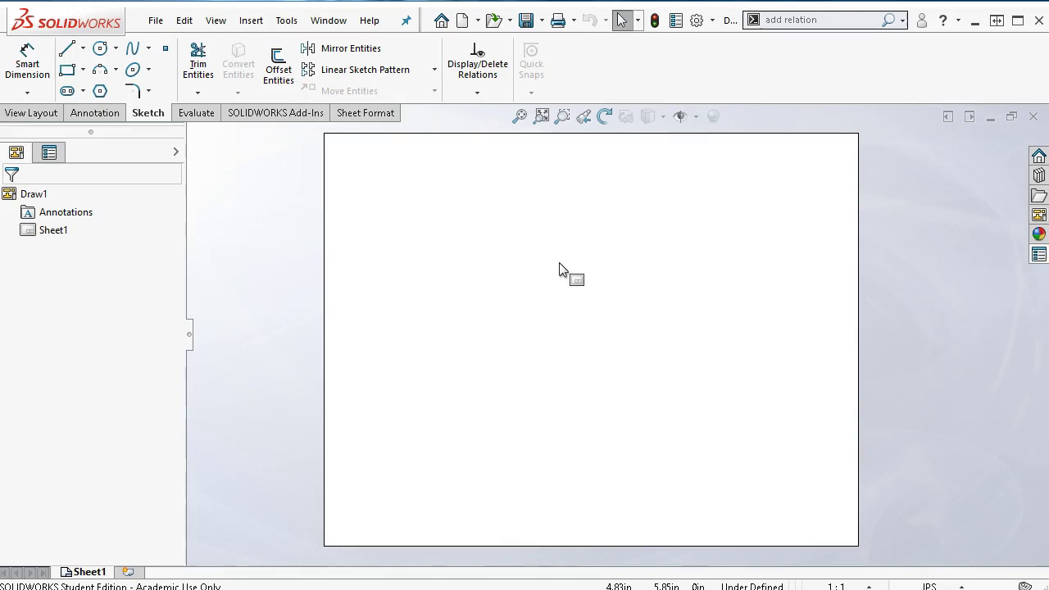
pyautogui.click(496, 269)
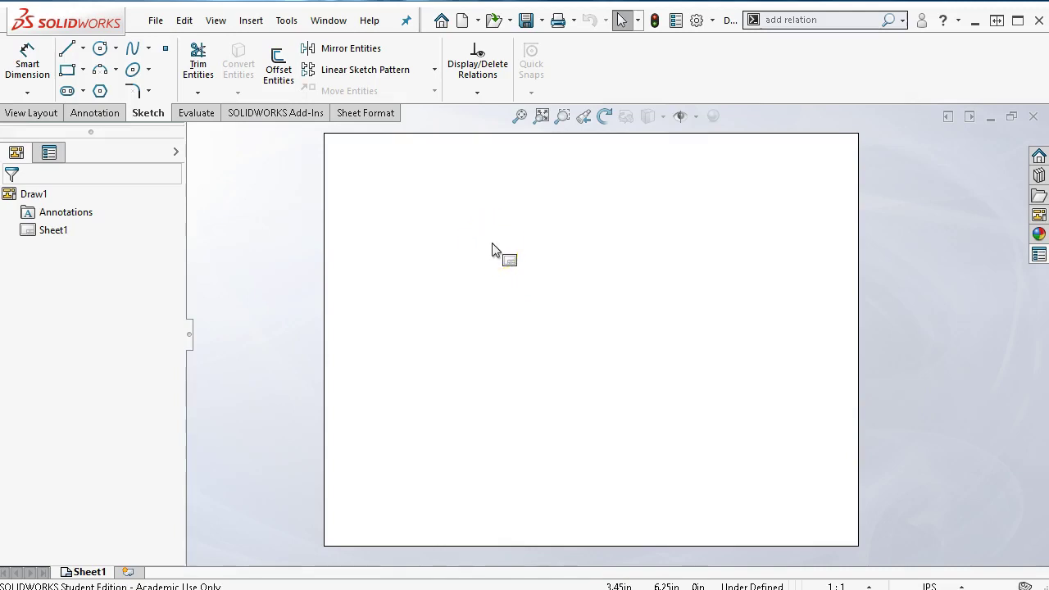
pyautogui.rightClick(491, 246)
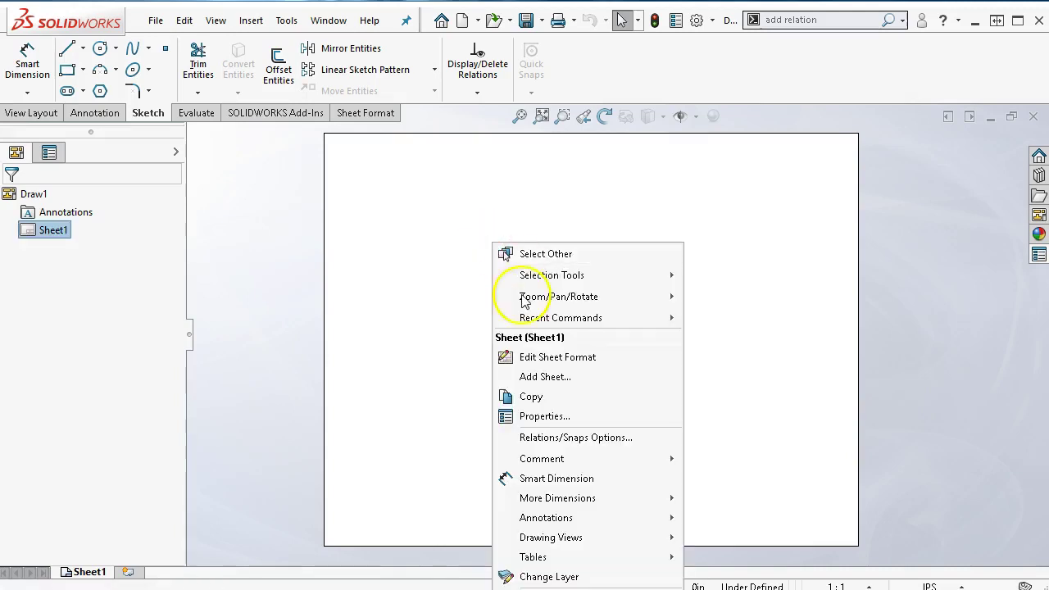
pyautogui.click(529, 357)
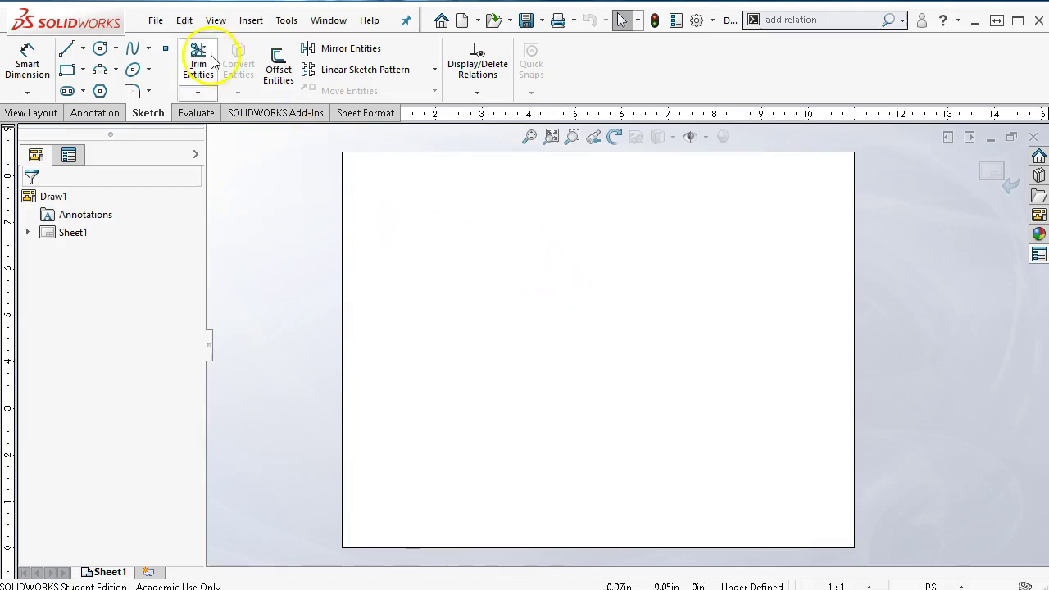
pyautogui.click(251, 20)
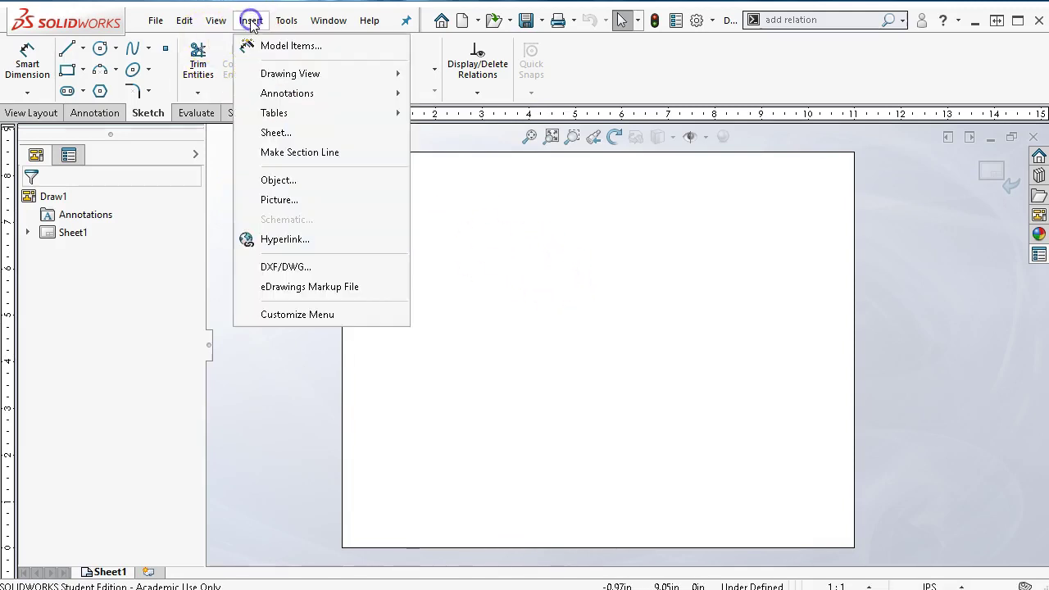
pyautogui.click(311, 270)
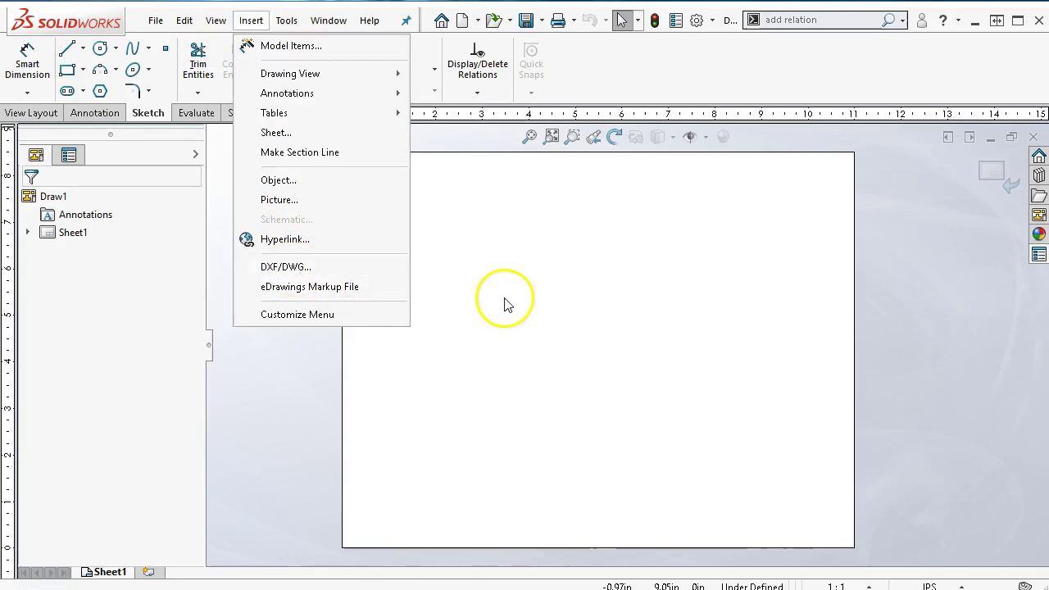
pyautogui.click(67, 47)
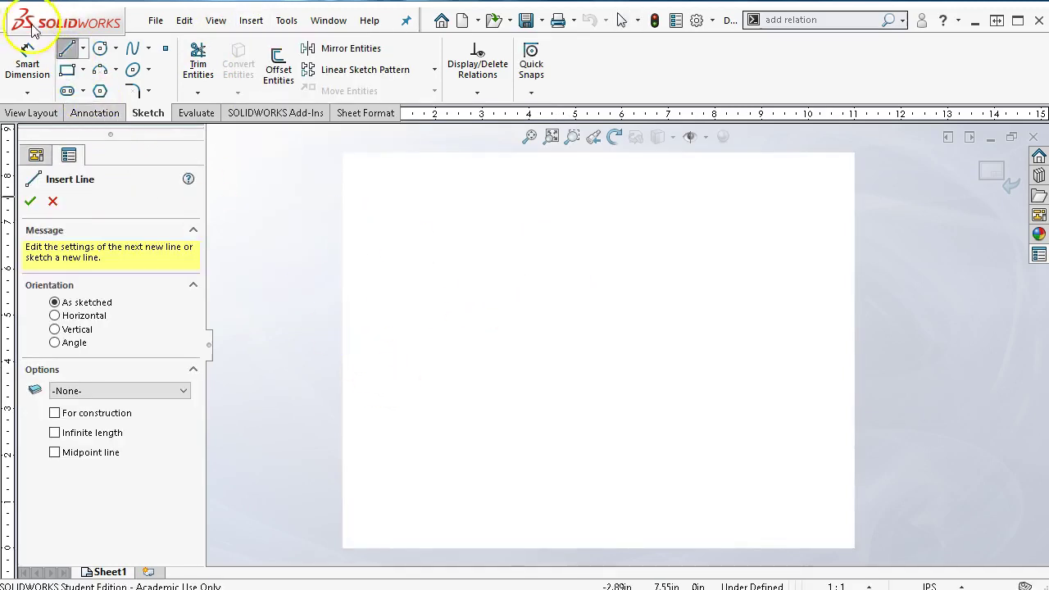
# - Sketch a corner rectangle about 10.26 in wide just inside the sheet edges, with its lower-left corner at about X 0.37, Y 0.50
pyautogui.click(67, 70)
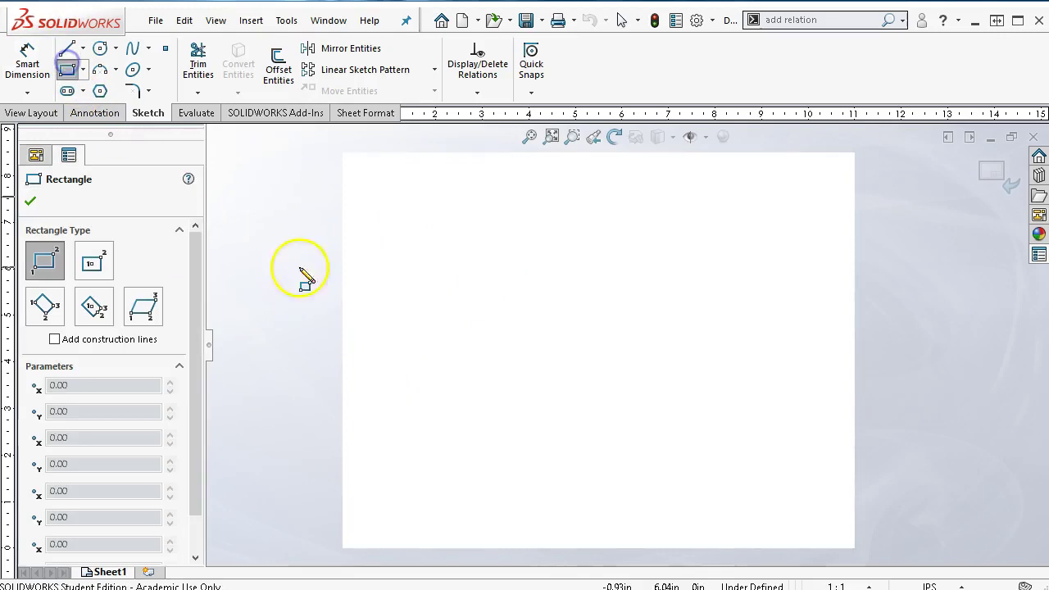
pyautogui.click(360, 524)
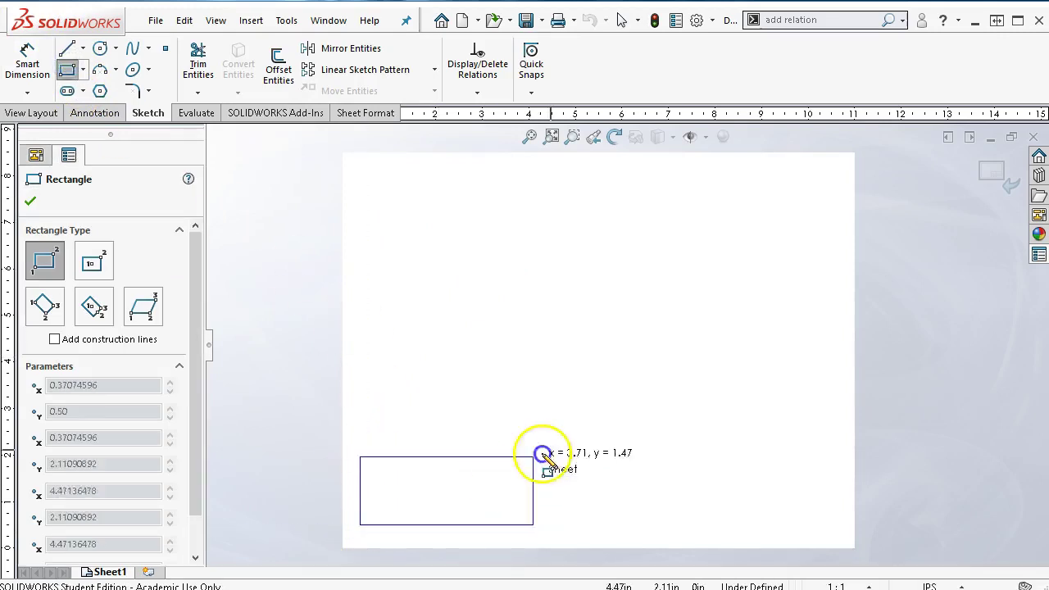
pyautogui.click(838, 171)
pyautogui.rightClick(321, 218)
pyautogui.click(342, 228)
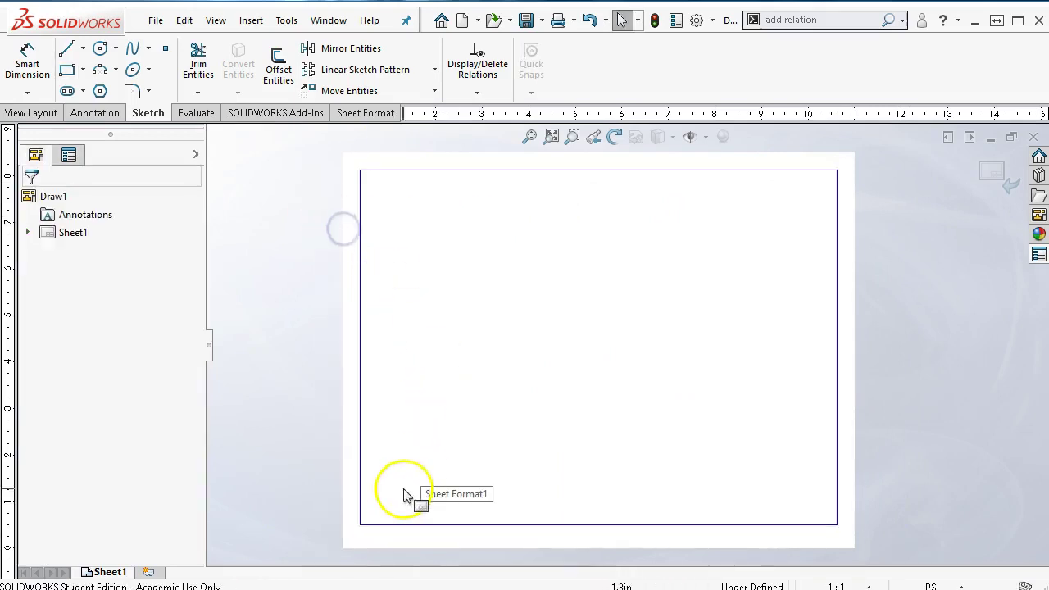
# - Set the start point of the border rectangle's bottom line to X 0.25 and Y 0.25
pyautogui.click(377, 528)
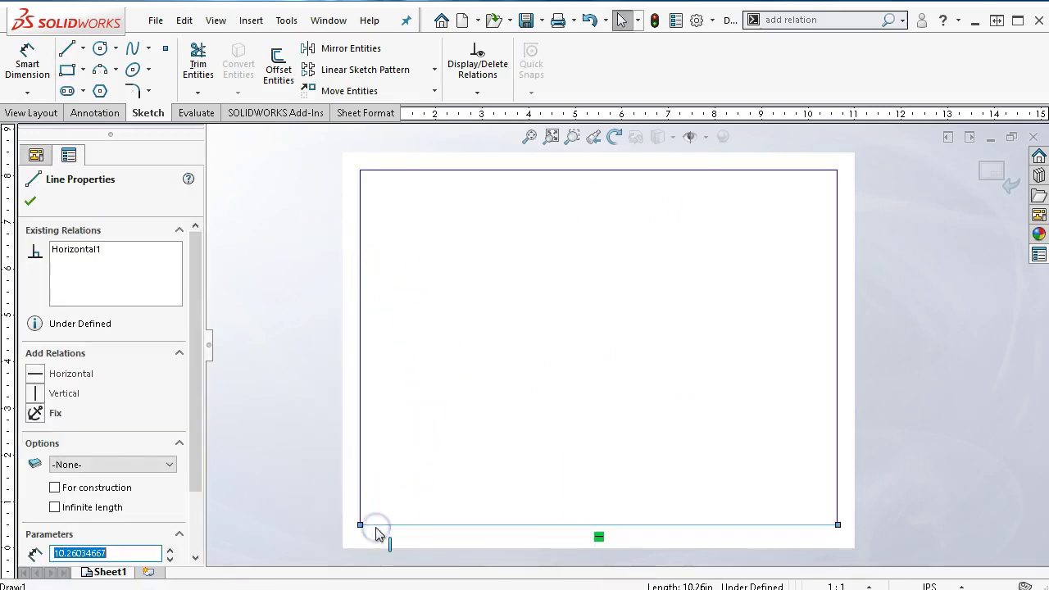
pyautogui.scroll(-2, 189, 463)
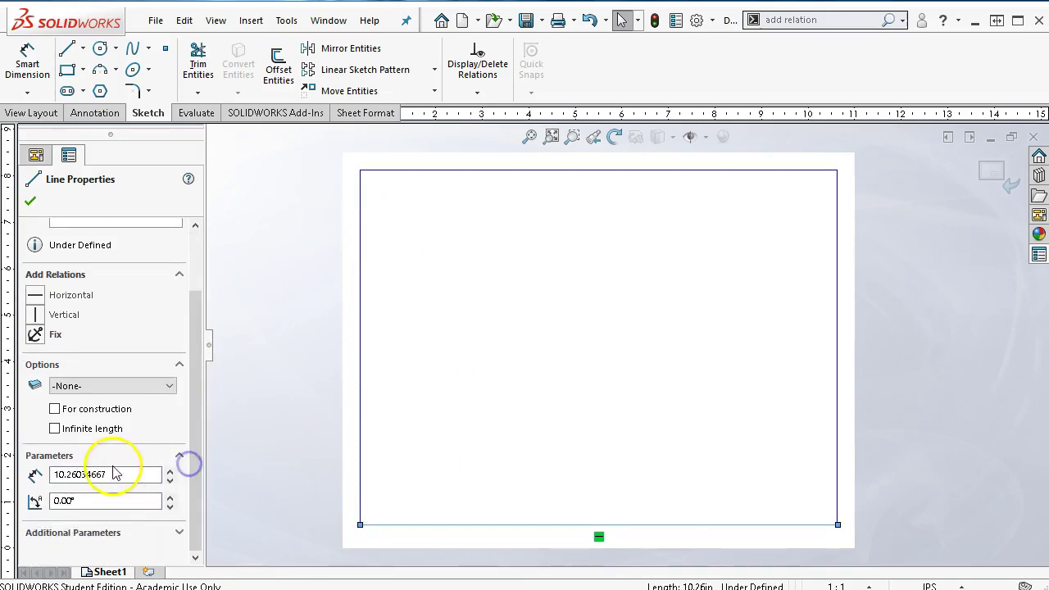
pyautogui.click(184, 535)
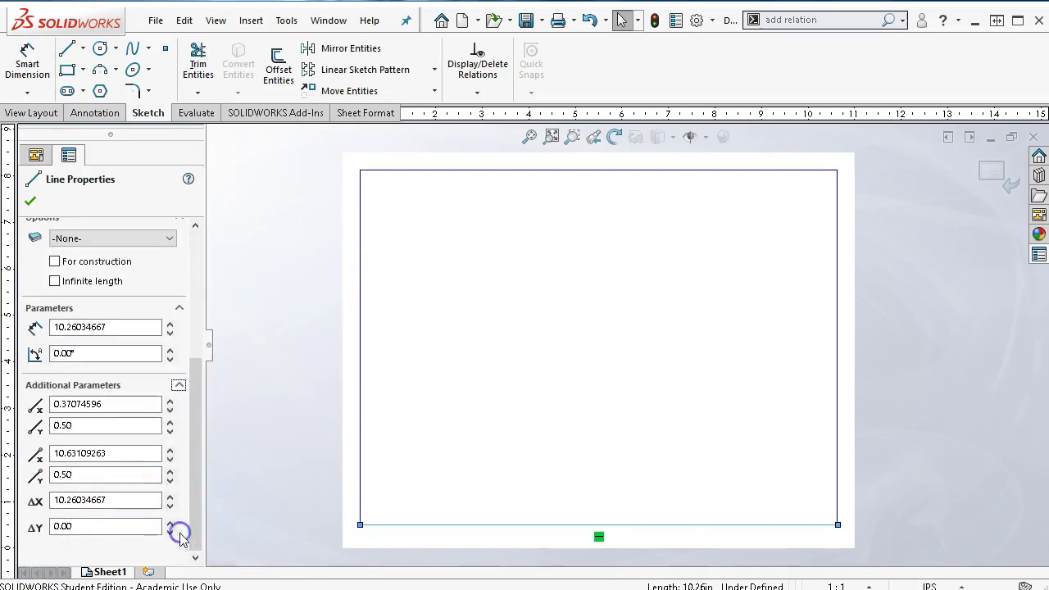
pyautogui.click(105, 404)
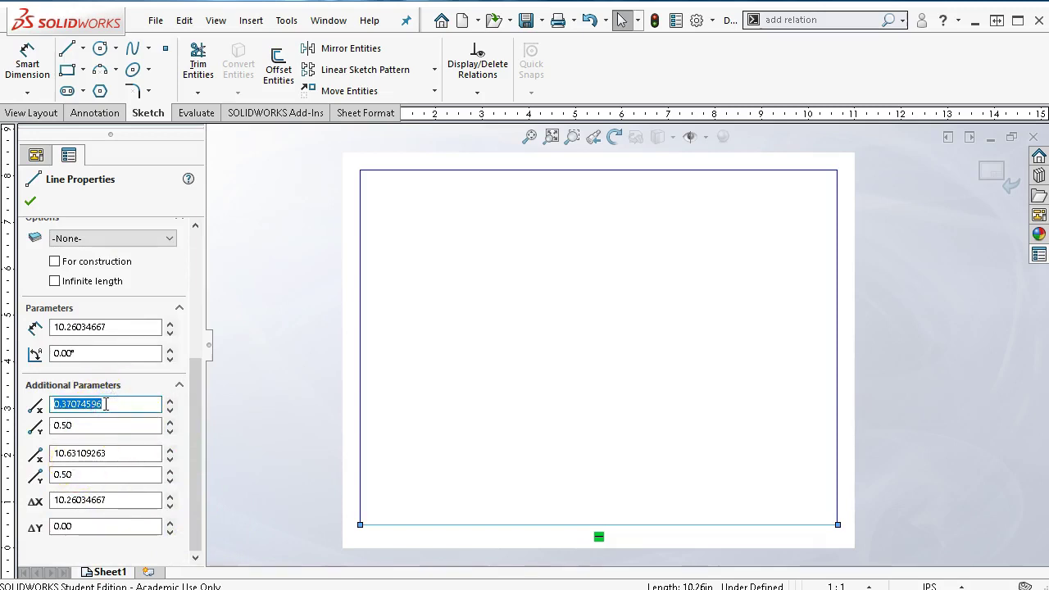
pyautogui.press('Tab')
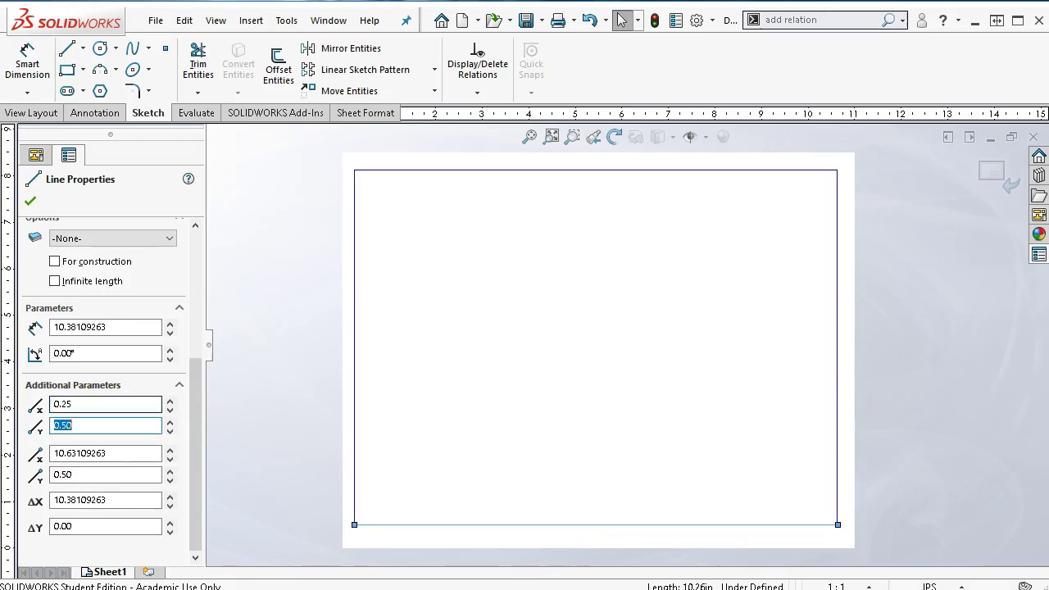
pyautogui.click(85, 421)
pyautogui.write('0.25')
pyautogui.press('Tab')
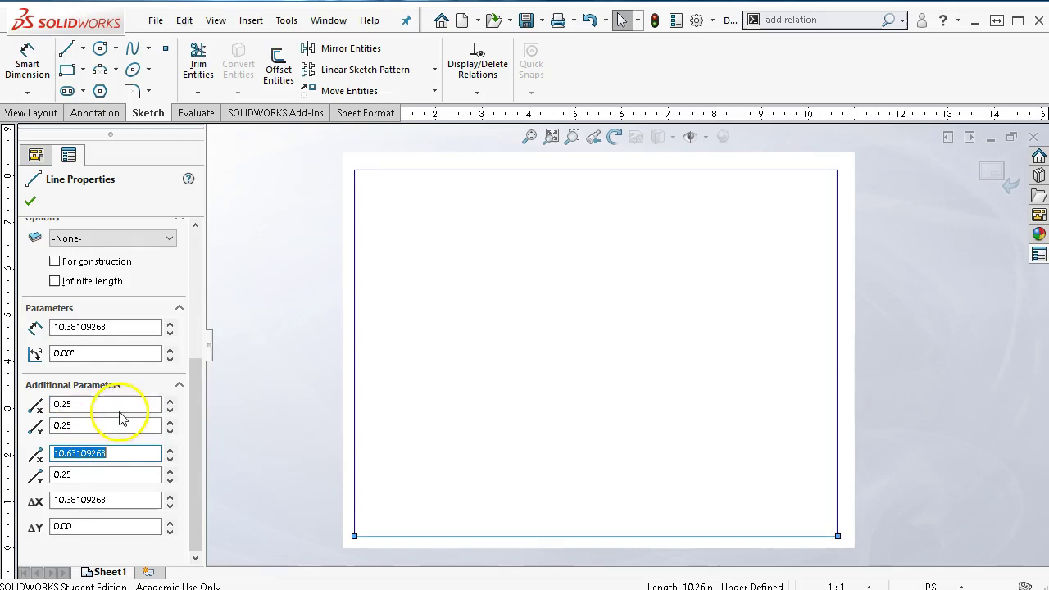
# - Try 11.25, 10.25 and 11.00 as the end X coordinate of the border's bottom line
pyautogui.moveTo(198, 424); pyautogui.dragTo(178, 279)
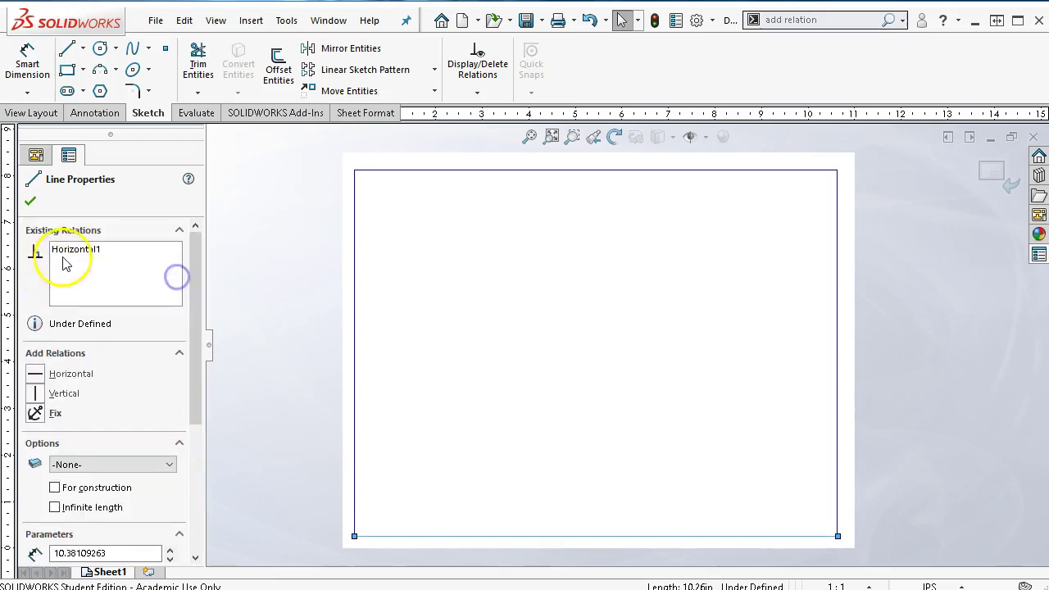
pyautogui.moveTo(191, 374); pyautogui.dragTo(192, 521)
pyautogui.click(70, 475)
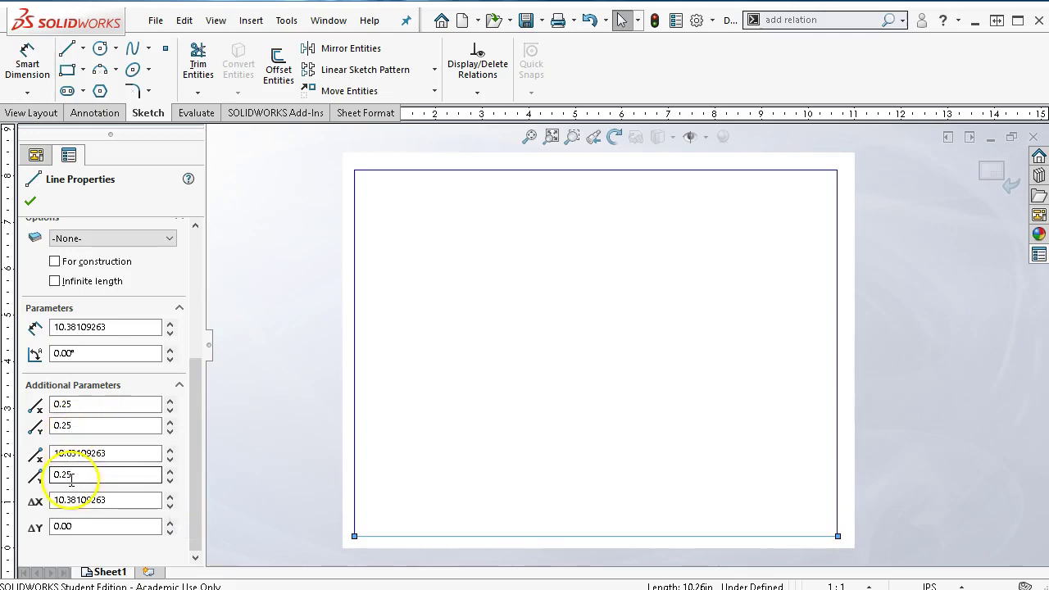
pyautogui.doubleClick(116, 452)
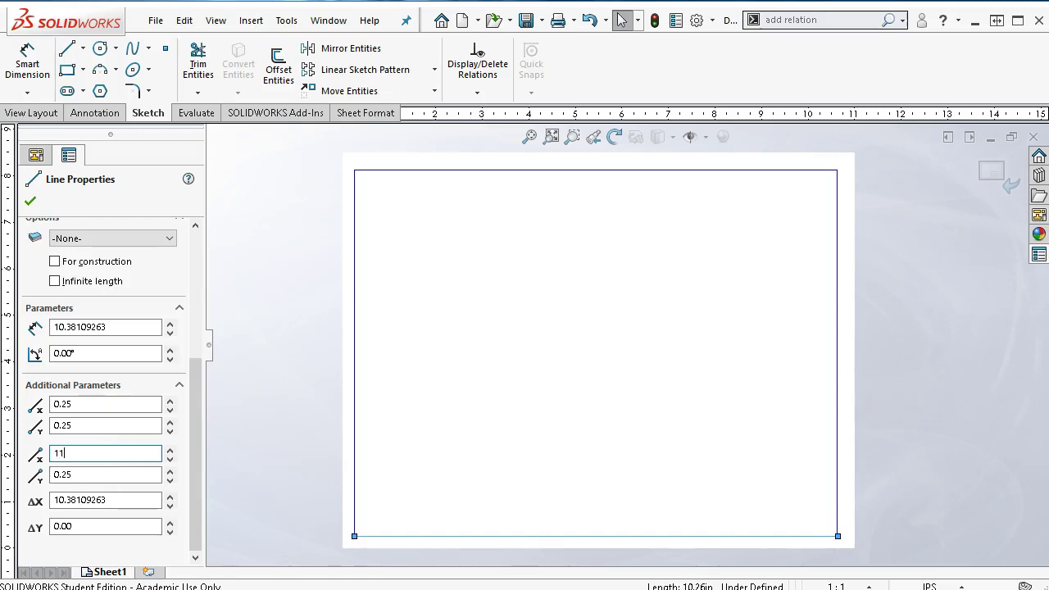
pyautogui.press('Tab')
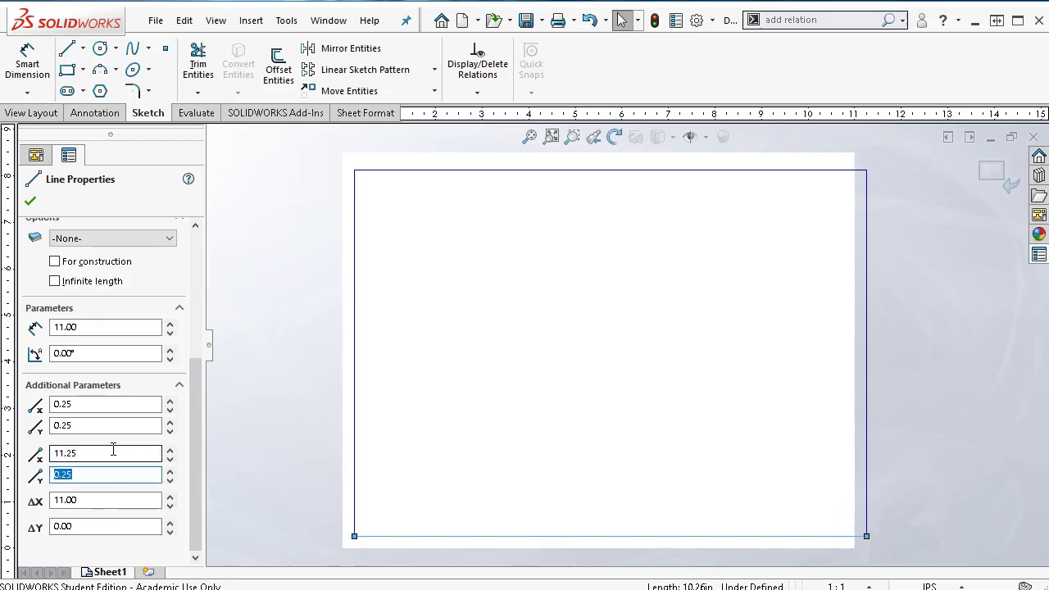
pyautogui.doubleClick(103, 452)
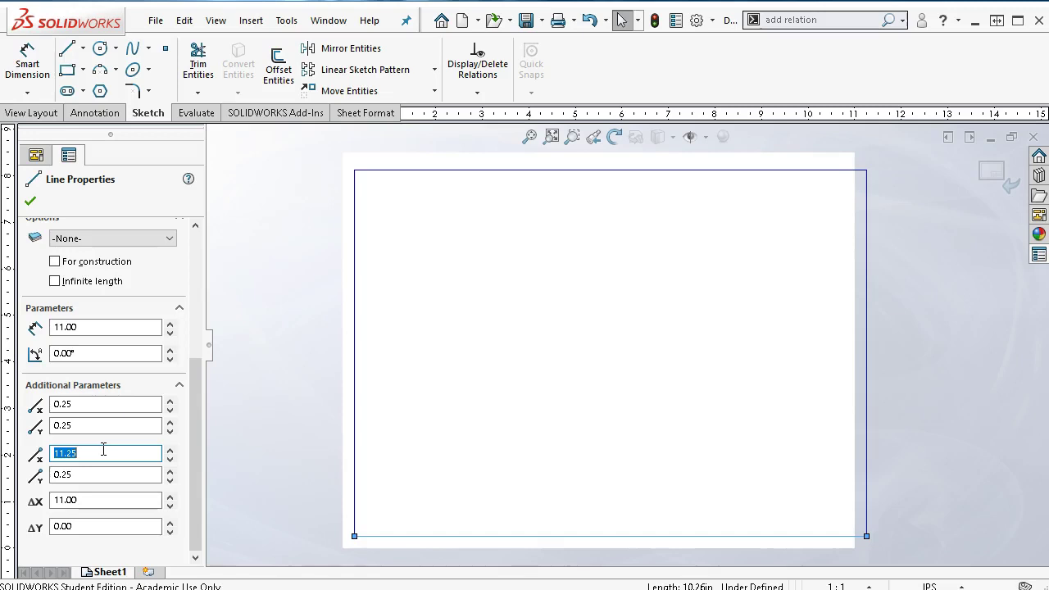
pyautogui.write('10.25')
pyautogui.press('Tab')
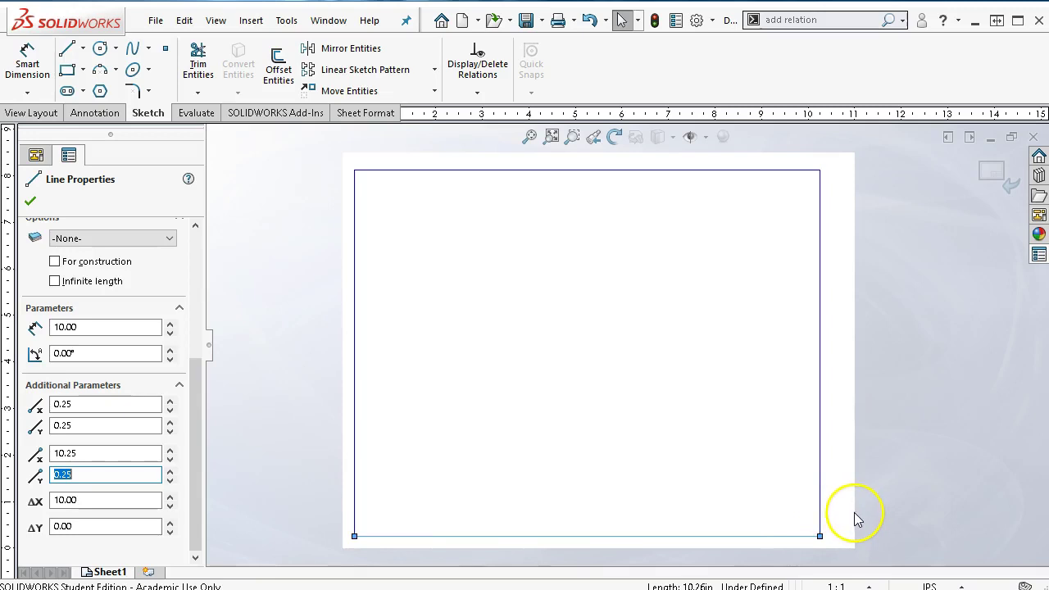
pyautogui.click(73, 447)
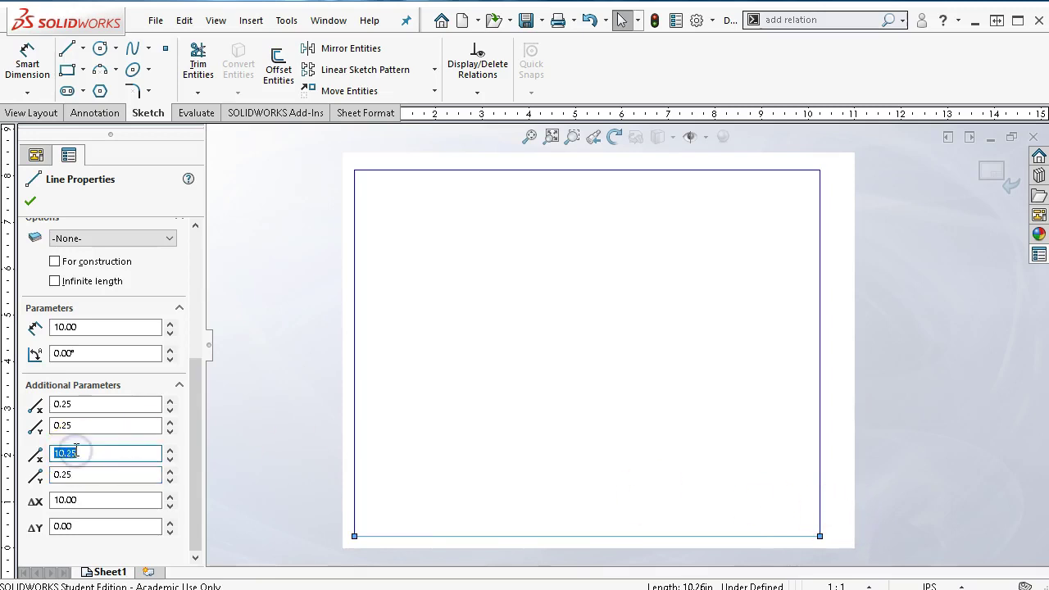
pyautogui.press('Tab')
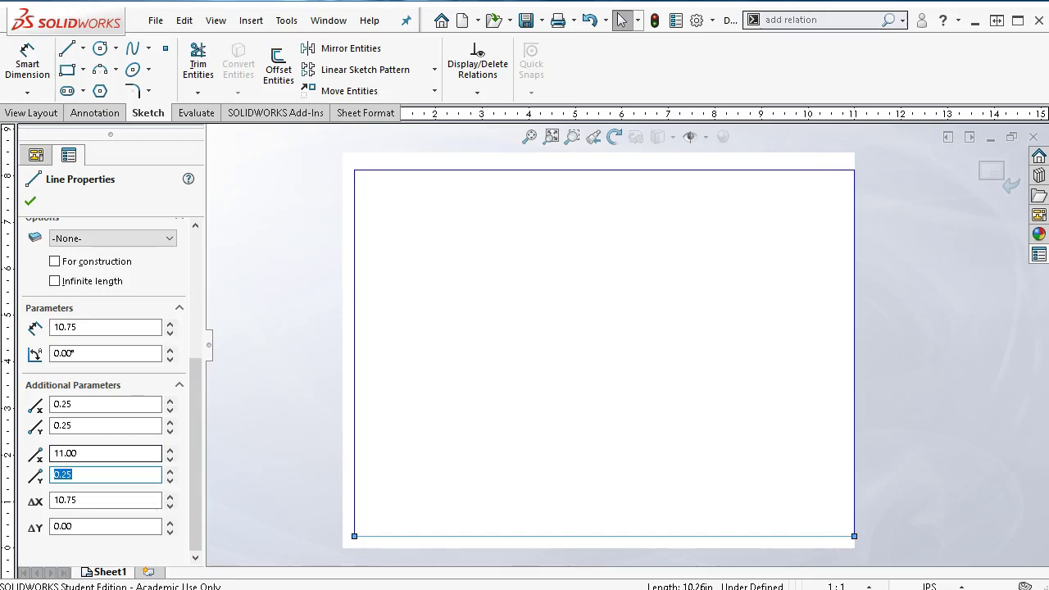
# - Set the end X coordinate of the border's bottom line to 10.75
pyautogui.click(82, 453)
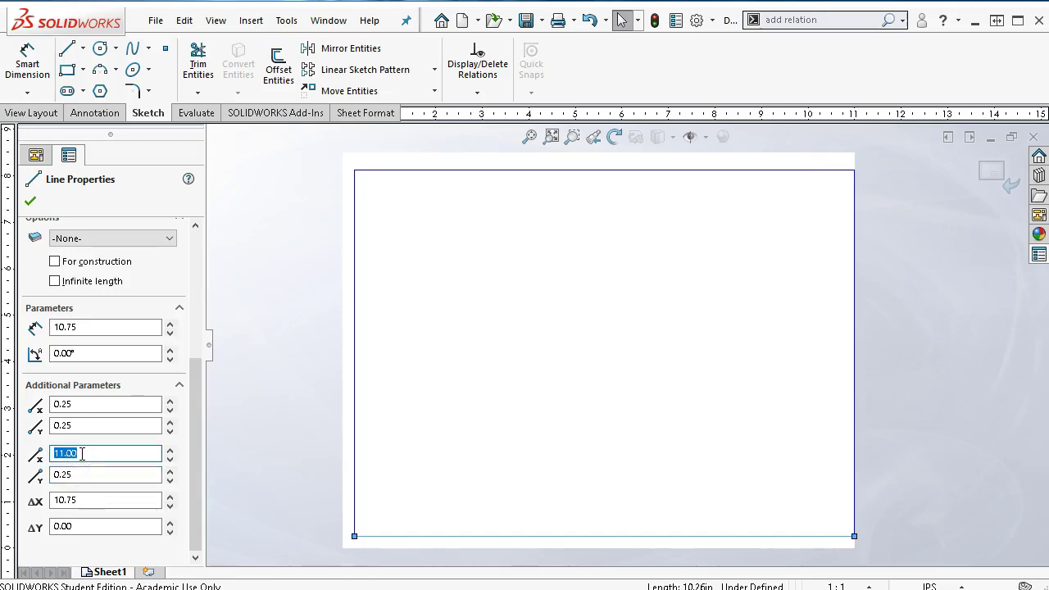
pyautogui.write('10.75')
pyautogui.press('Tab')
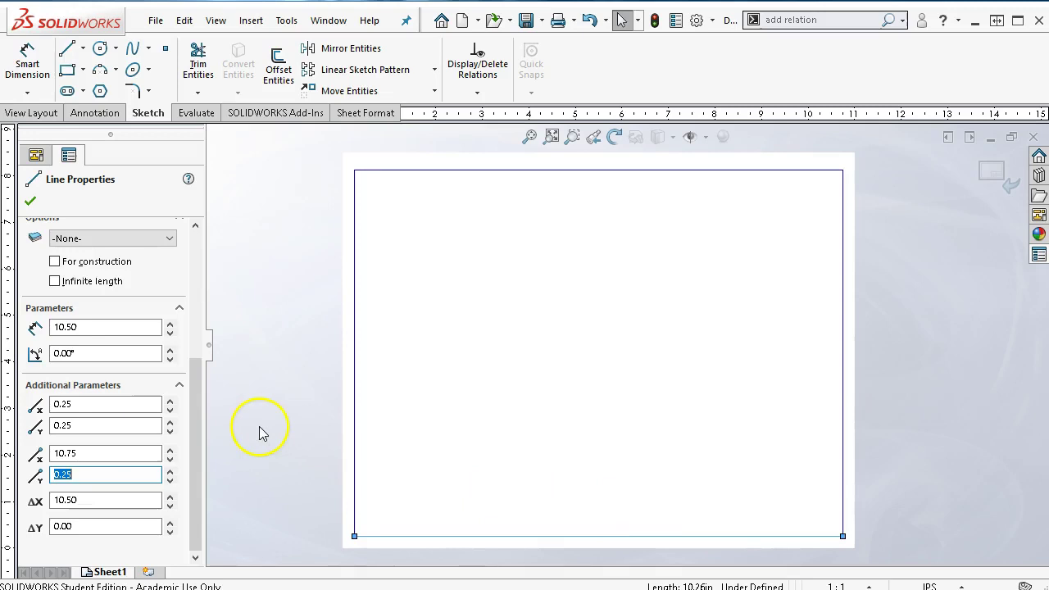
pyautogui.click(189, 462)
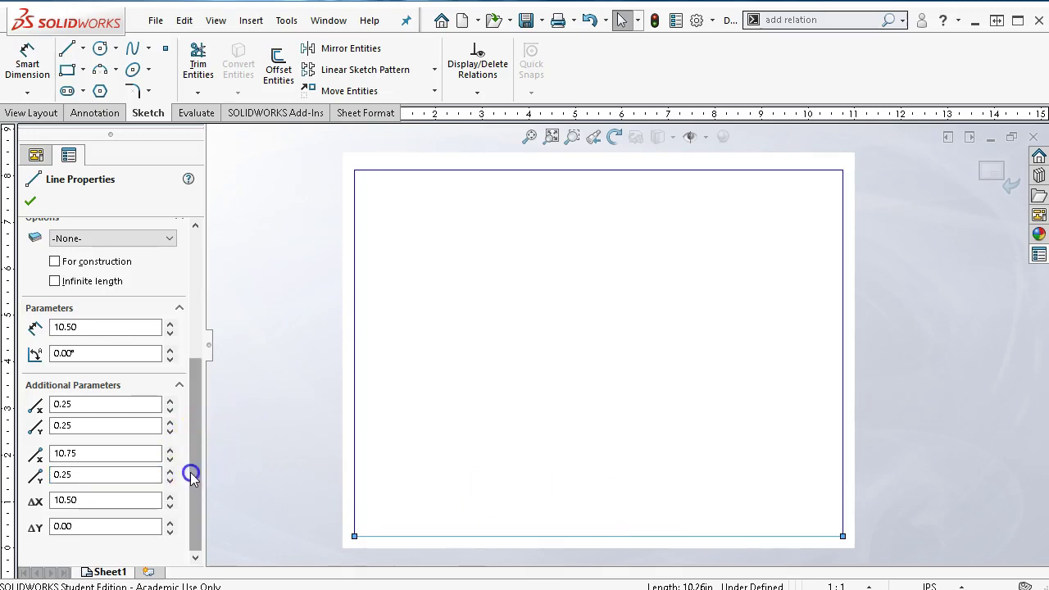
# - Set the end Y coordinate of the border's left vertical line to 8.00, followed by its delta Y to 8.00, and accept the line properties
pyautogui.click(356, 412)
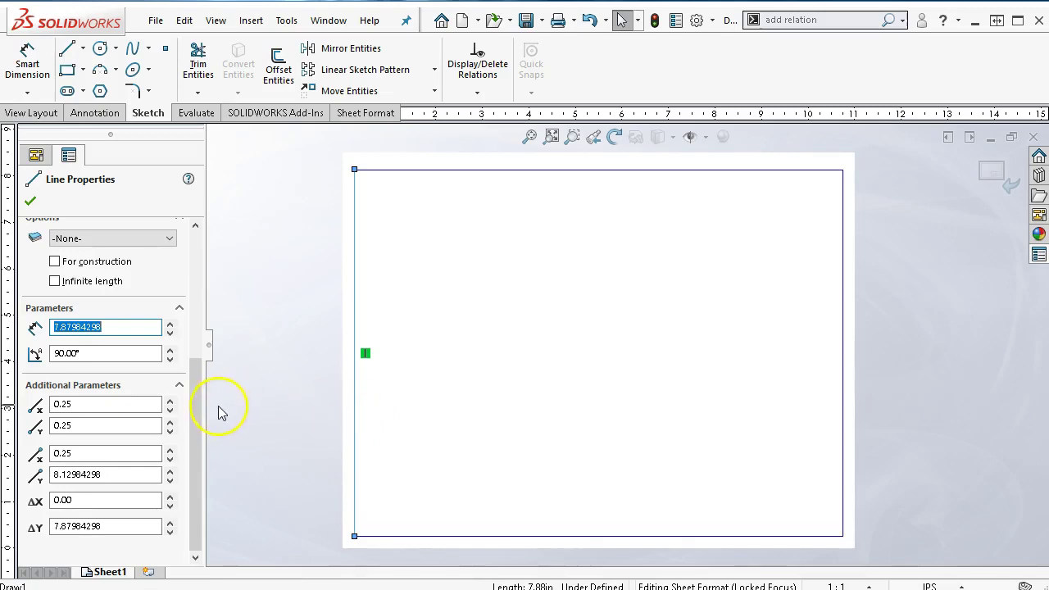
pyautogui.click(123, 474)
pyautogui.doubleClick(123, 474)
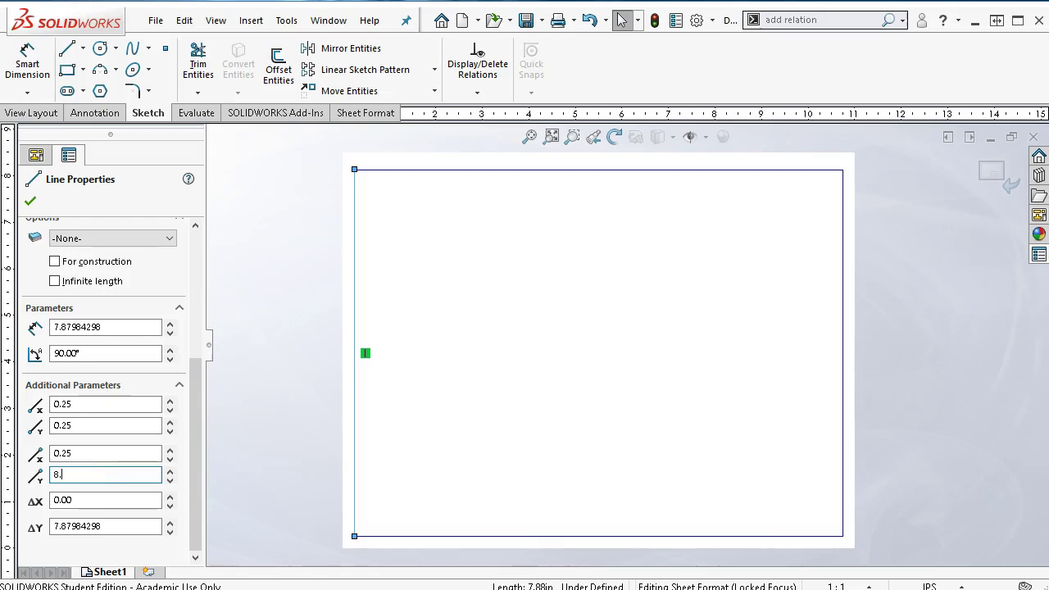
pyautogui.press('Tab')
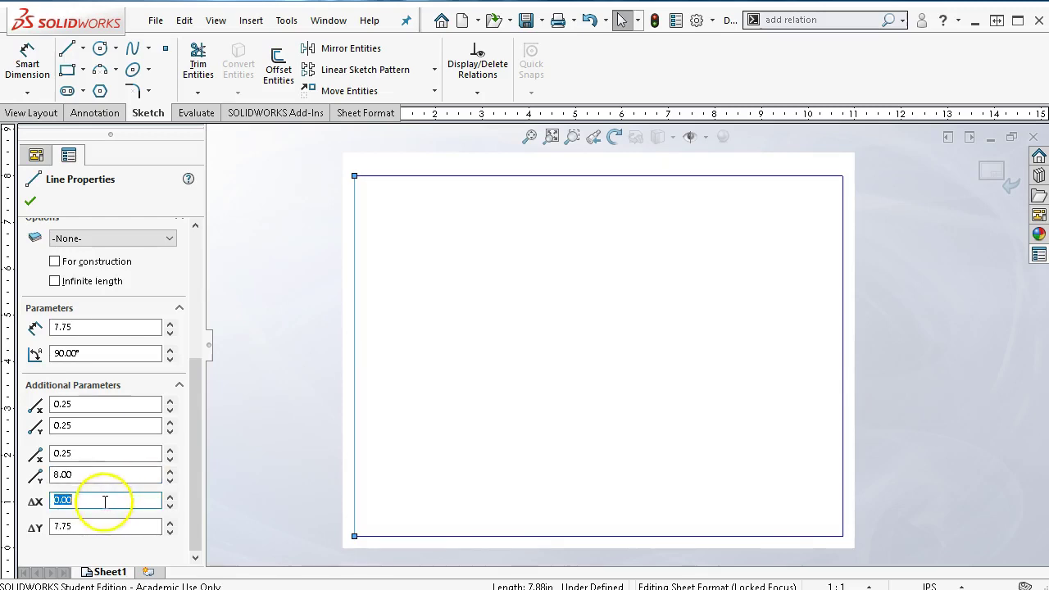
pyautogui.click(73, 527)
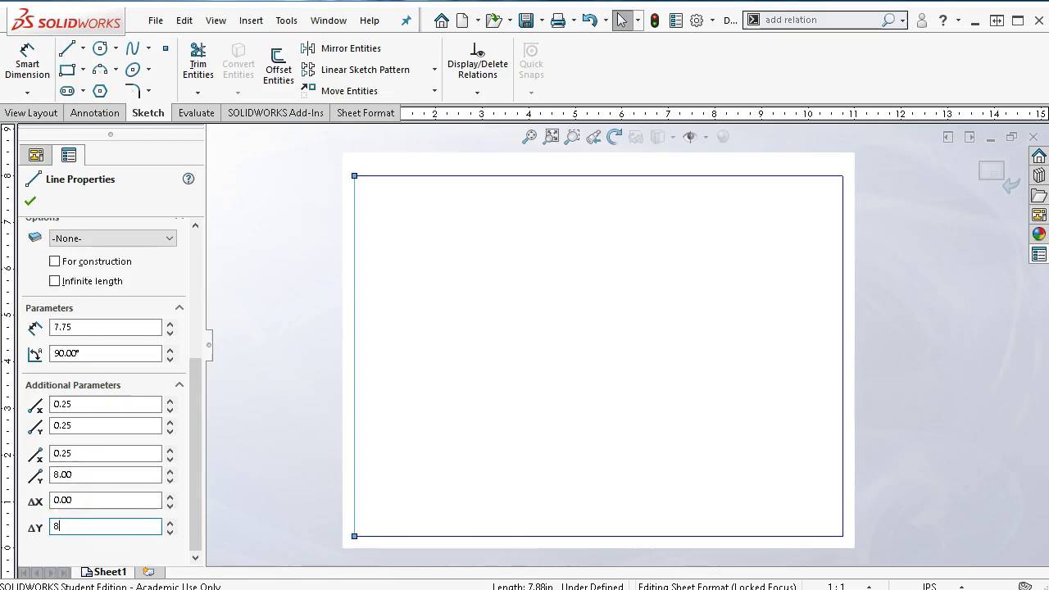
pyautogui.write('8.')
pyautogui.press('Return')
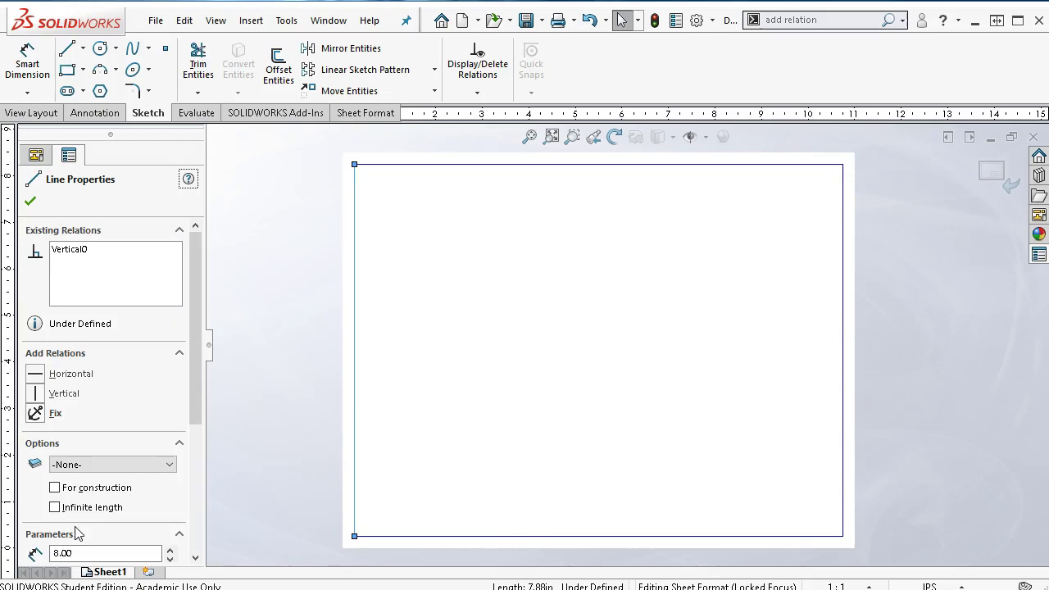
pyautogui.moveTo(196, 399); pyautogui.dragTo(193, 537)
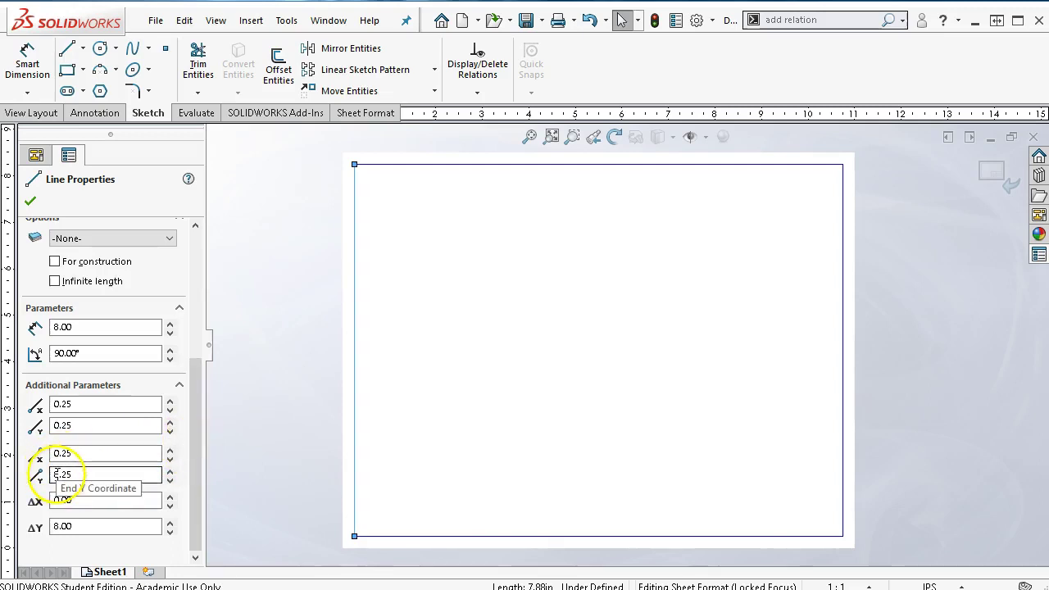
pyautogui.moveTo(197, 464); pyautogui.dragTo(194, 306)
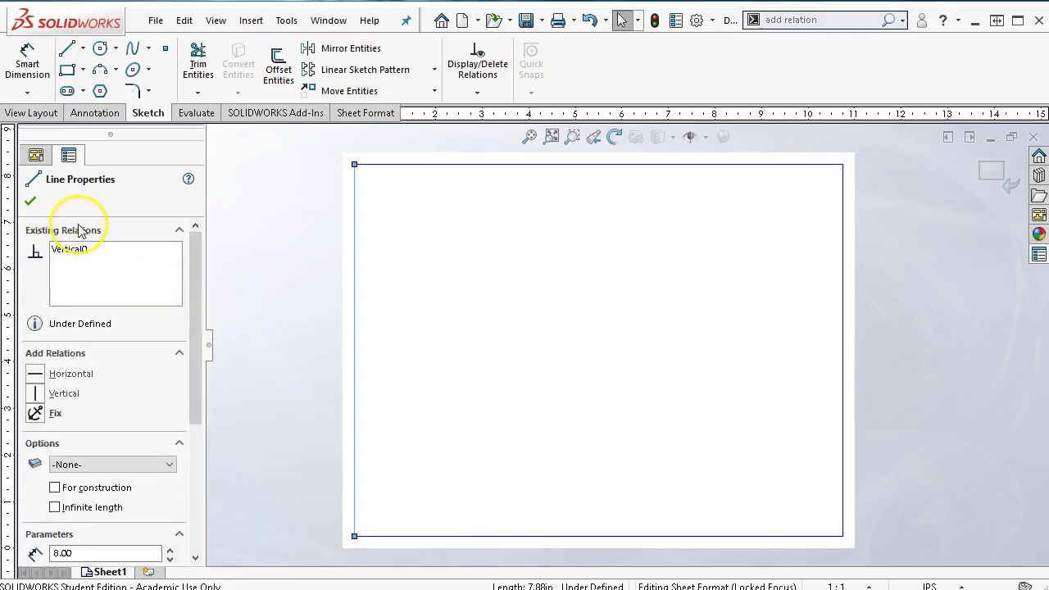
pyautogui.click(30, 202)
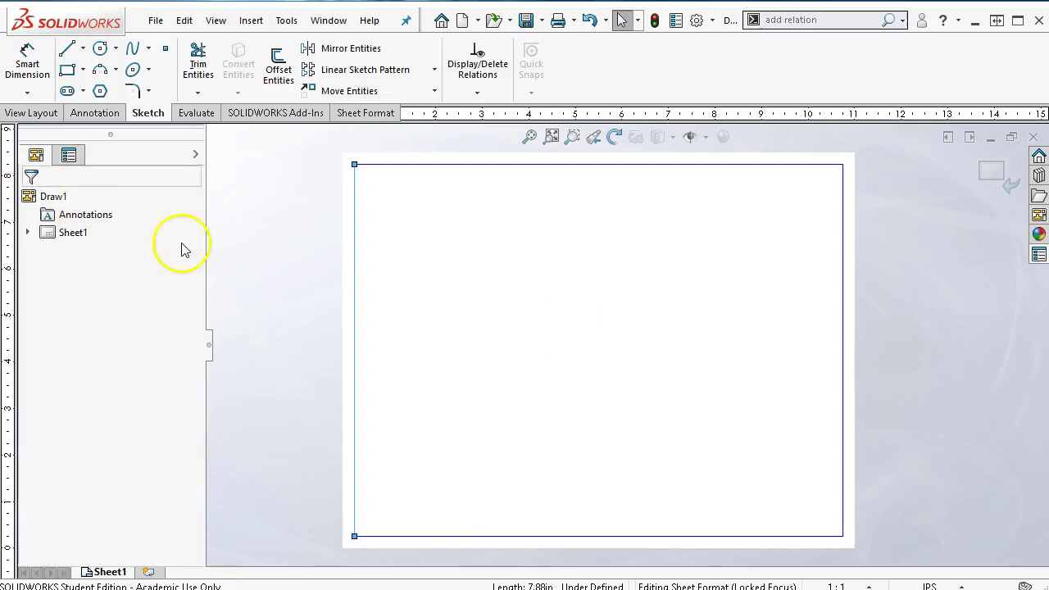
pyautogui.click(465, 302)
pyautogui.click(459, 353)
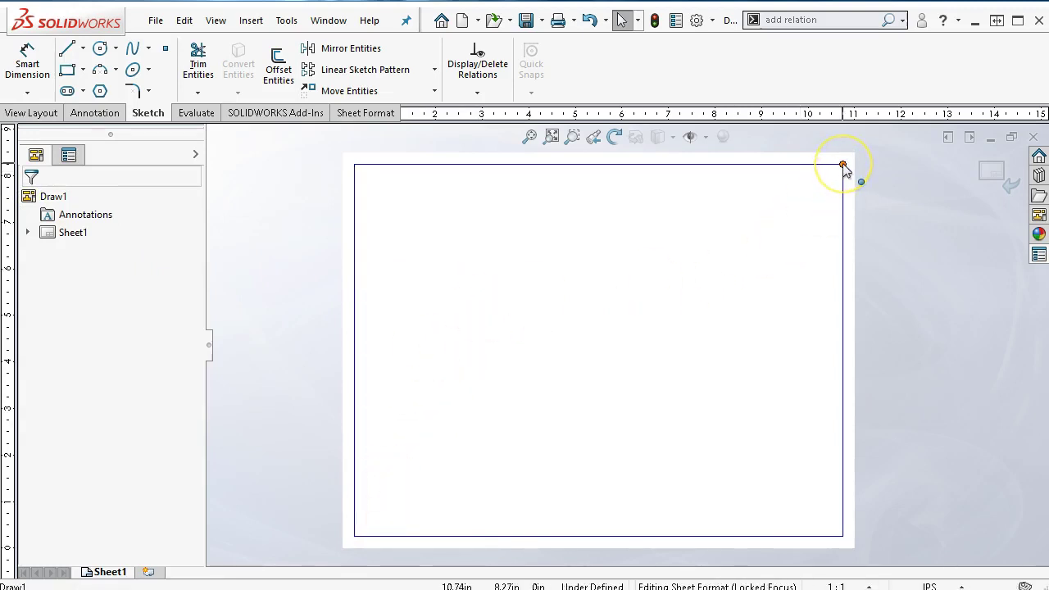
# - Fix all four corner points of the border rectangle in place
pyautogui.click(502, 255)
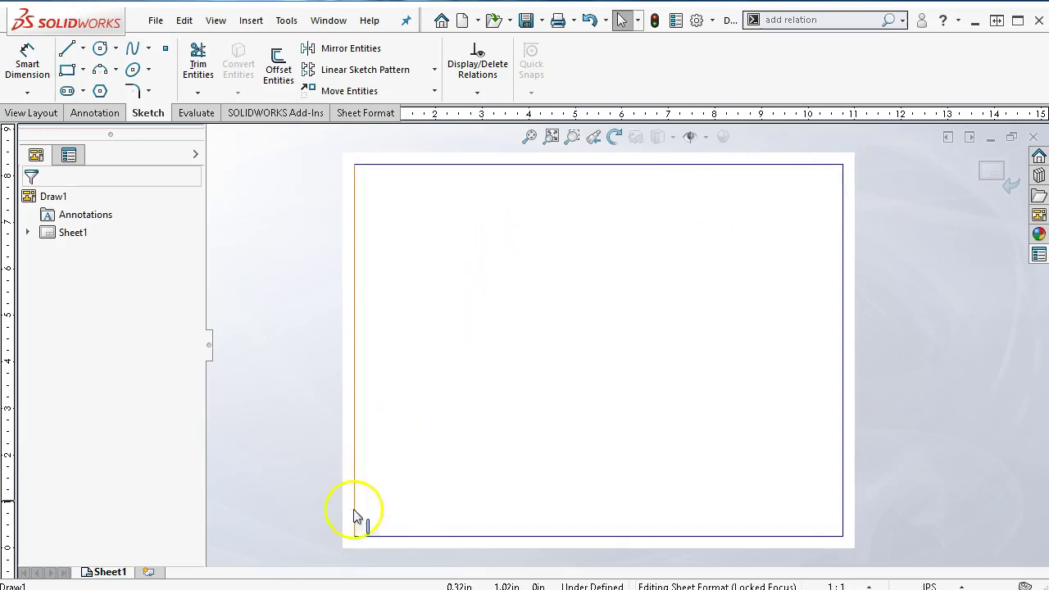
pyautogui.click(357, 537)
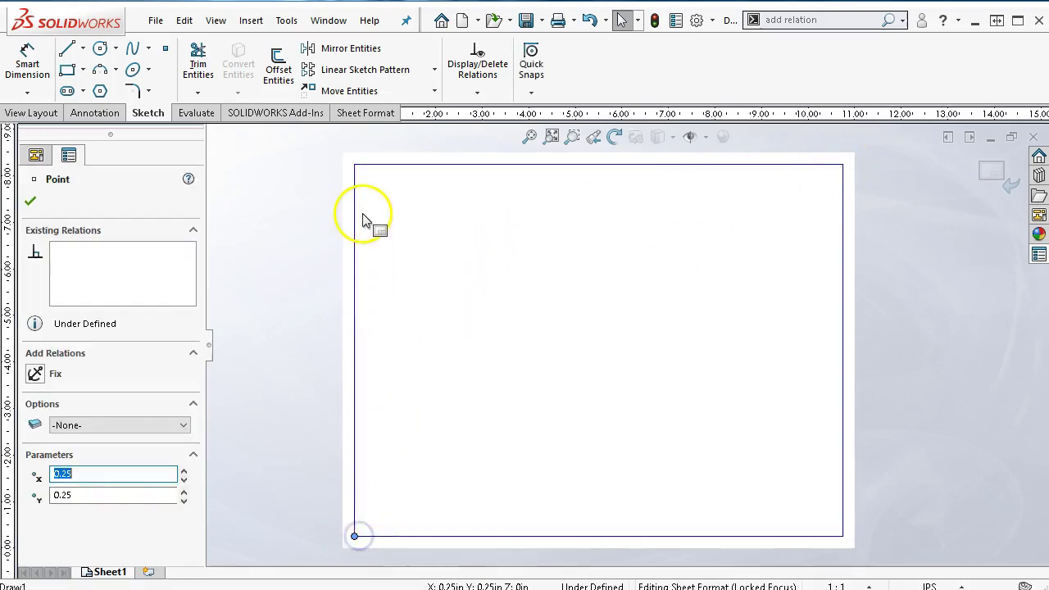
pyautogui.keyDown('ctrl'); pyautogui.click(356, 169); pyautogui.keyUp('ctrl')
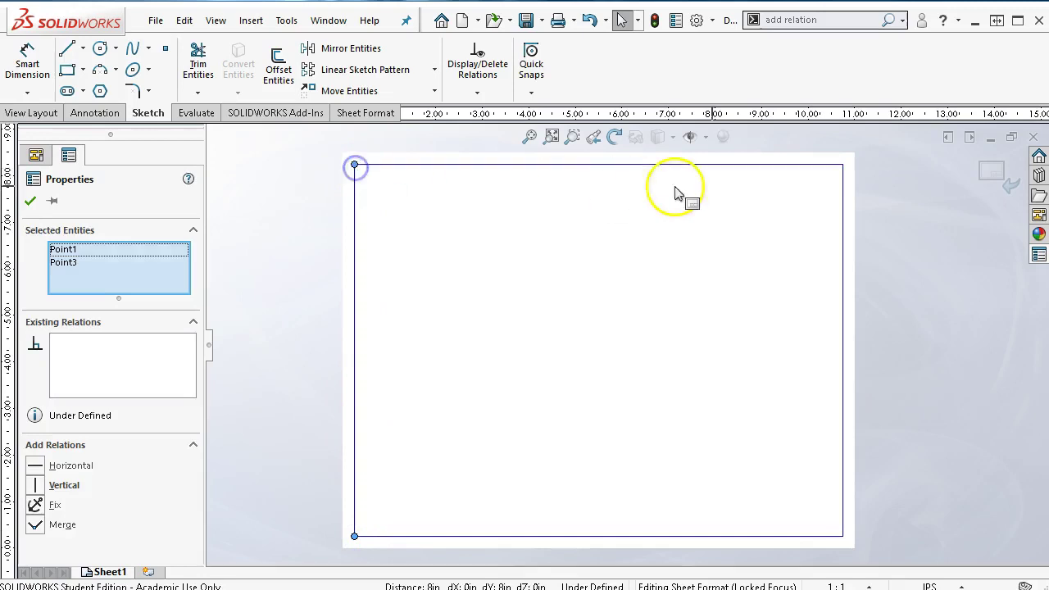
pyautogui.keyDown('ctrl'); pyautogui.click(845, 167); pyautogui.keyUp('ctrl')
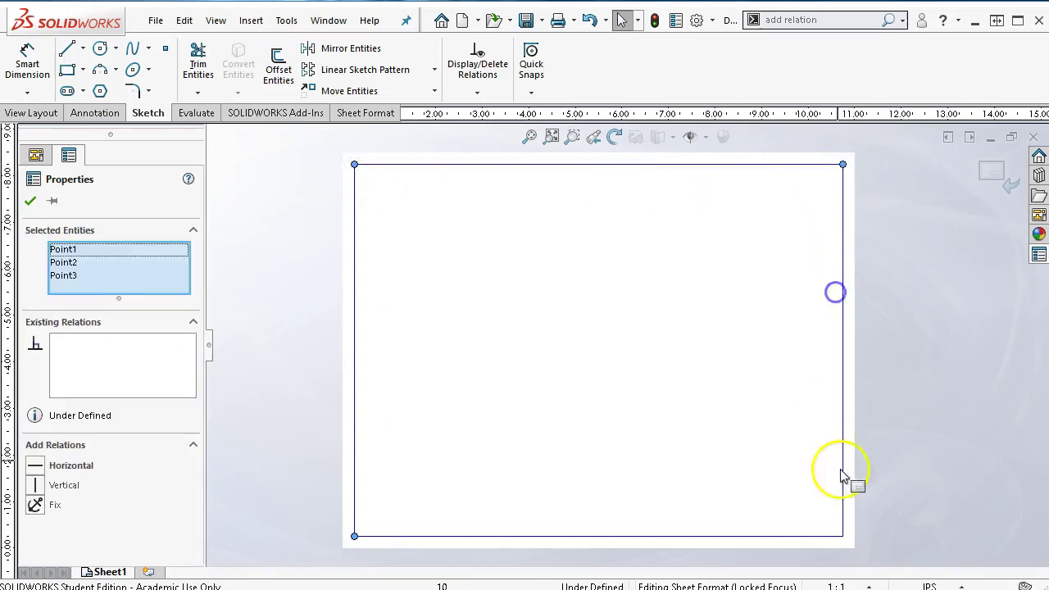
pyautogui.keyDown('ctrl'); pyautogui.click(843, 536); pyautogui.keyUp('ctrl')
pyautogui.click(35, 510)
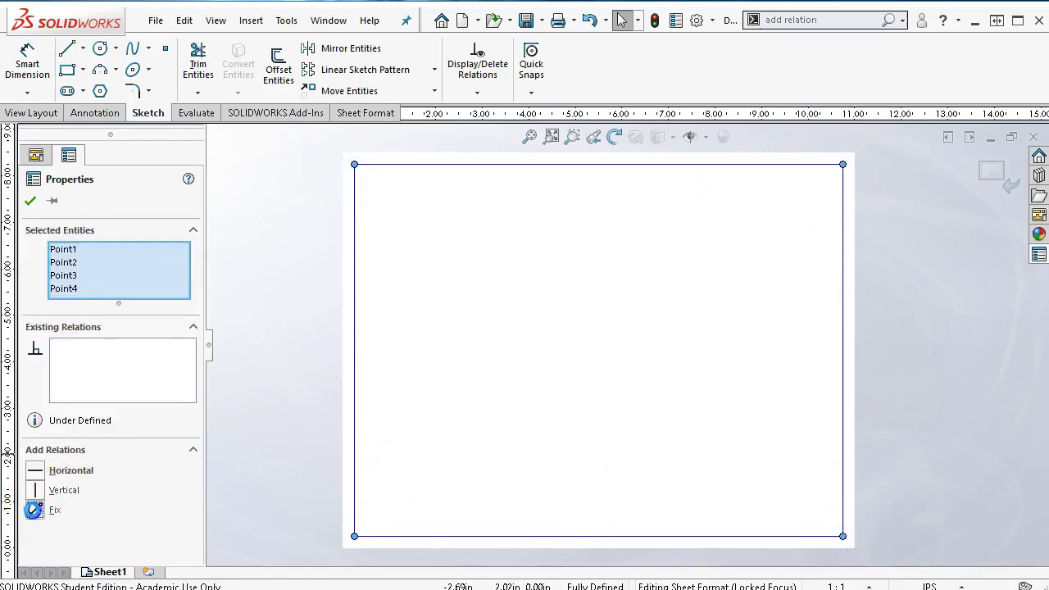
pyautogui.click(511, 437)
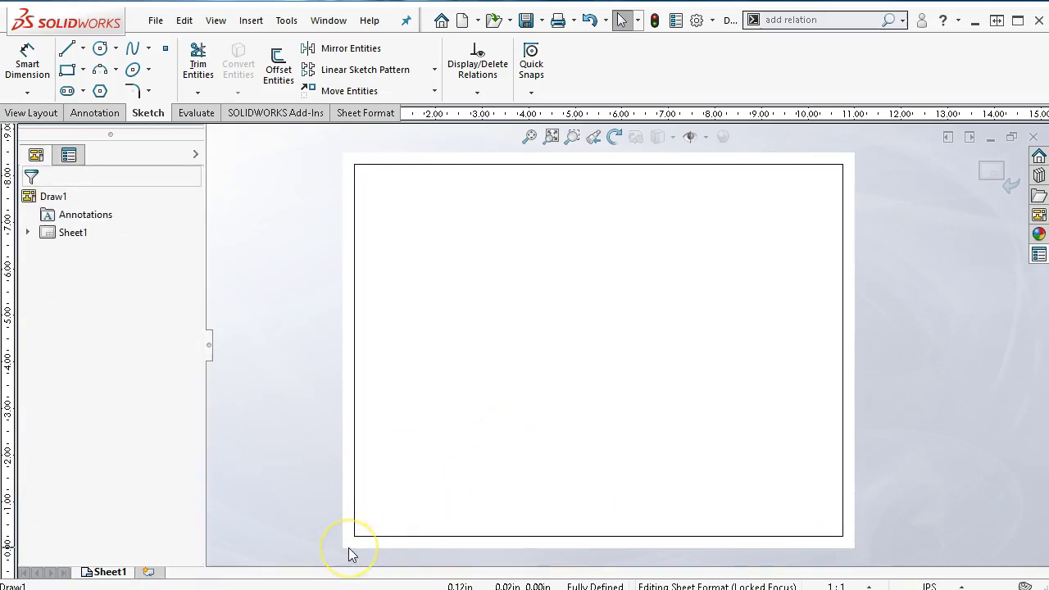
# - Inspect the relations and coordinates of the border's lower-left corner point
pyautogui.click(312, 483)
pyautogui.click(354, 537)
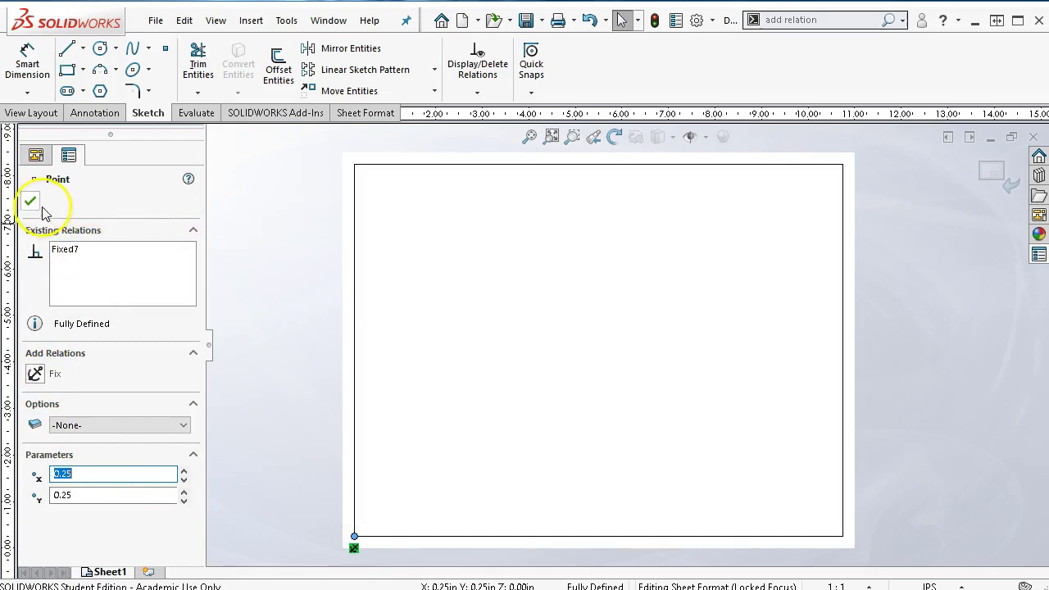
pyautogui.click(30, 201)
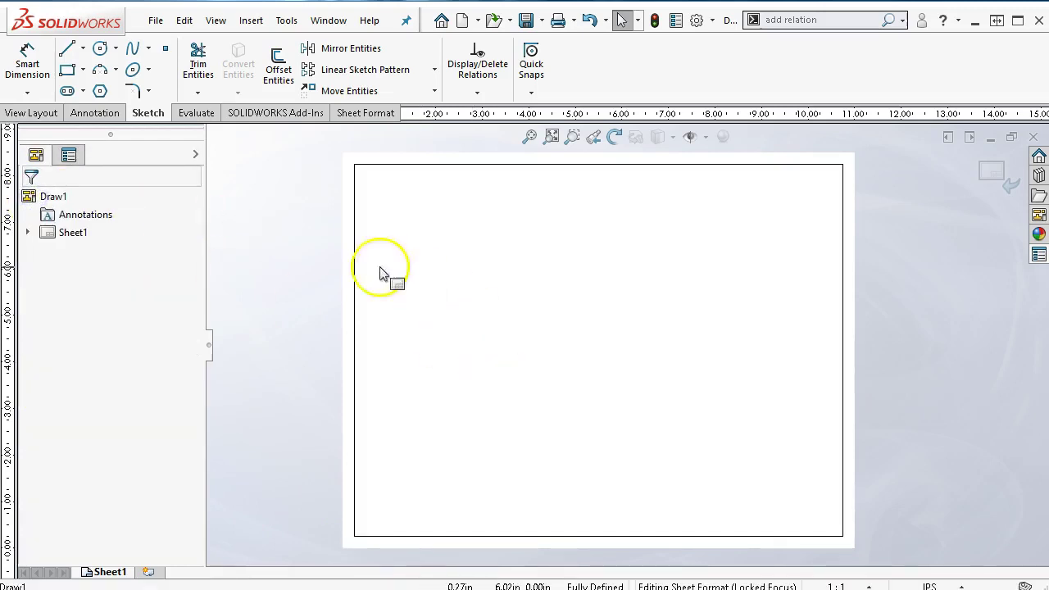
# - Draw a horizontal line between the border's two vertical sides at about Y 0.91 in, just above the bottom line
pyautogui.click(69, 54)
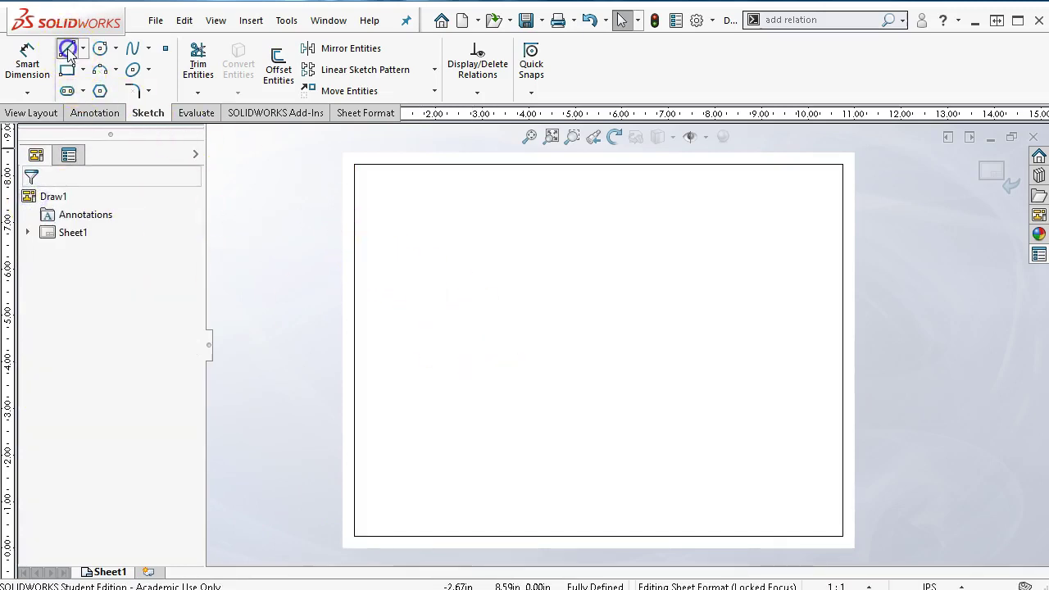
pyautogui.click(357, 508)
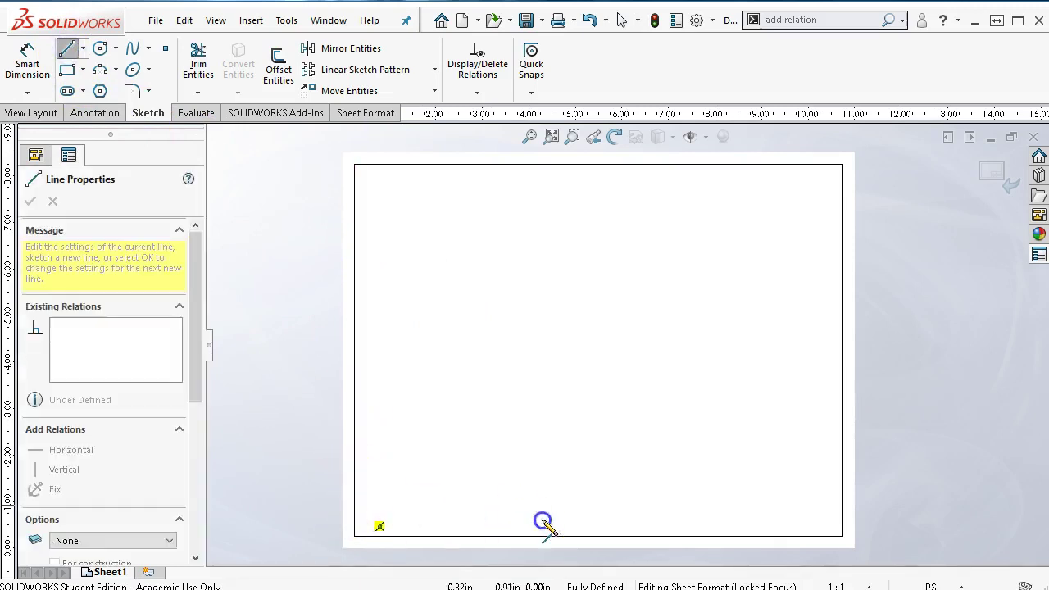
pyautogui.doubleClick(844, 507)
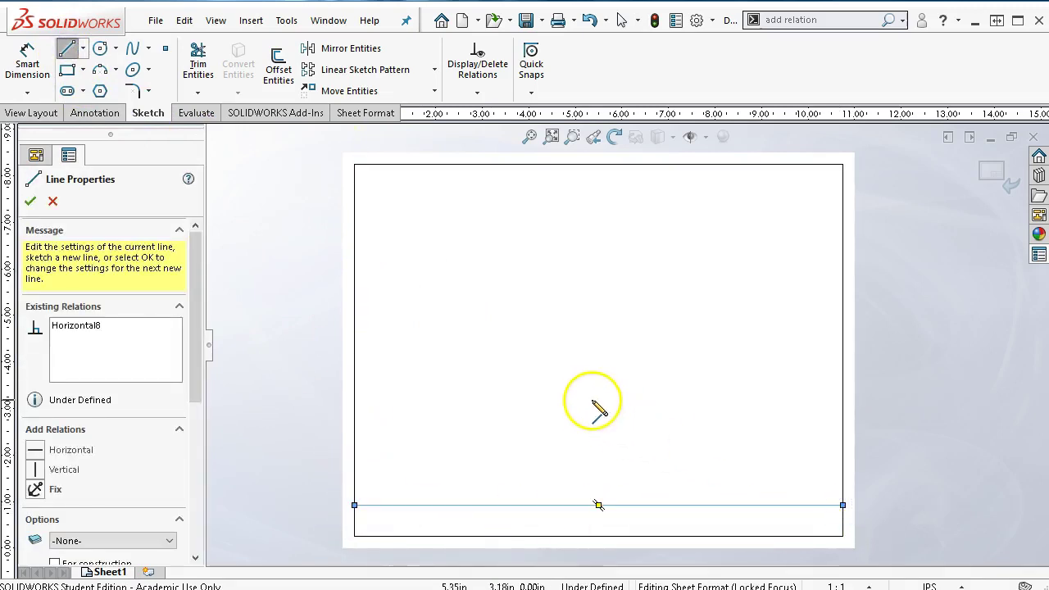
# - Set the new horizontal line's start Y coordinate to 0.75 and finish the Line command
pyautogui.moveTo(197, 381); pyautogui.dragTo(205, 533)
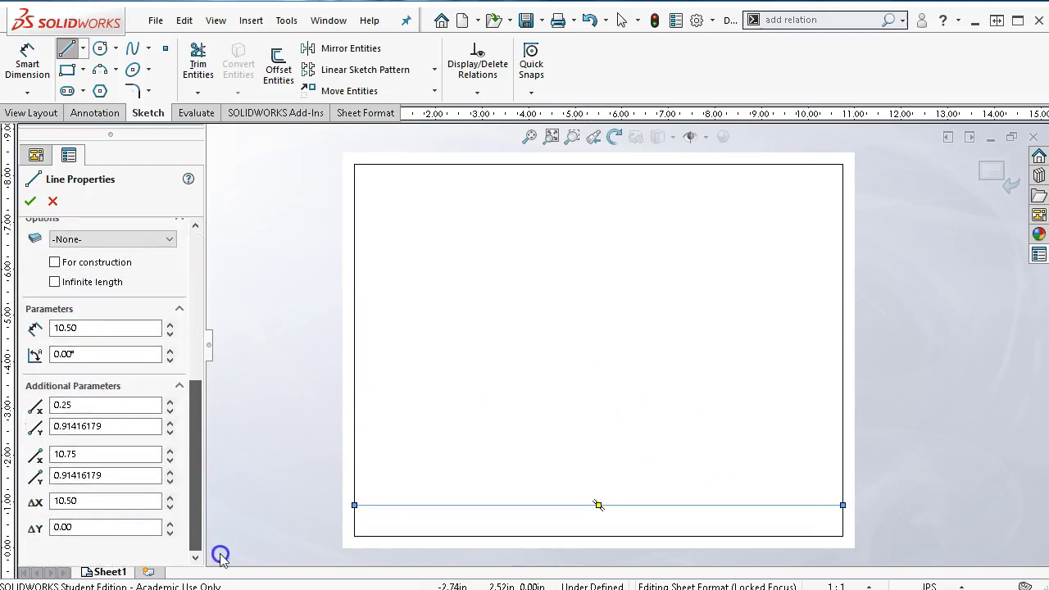
pyautogui.doubleClick(119, 426)
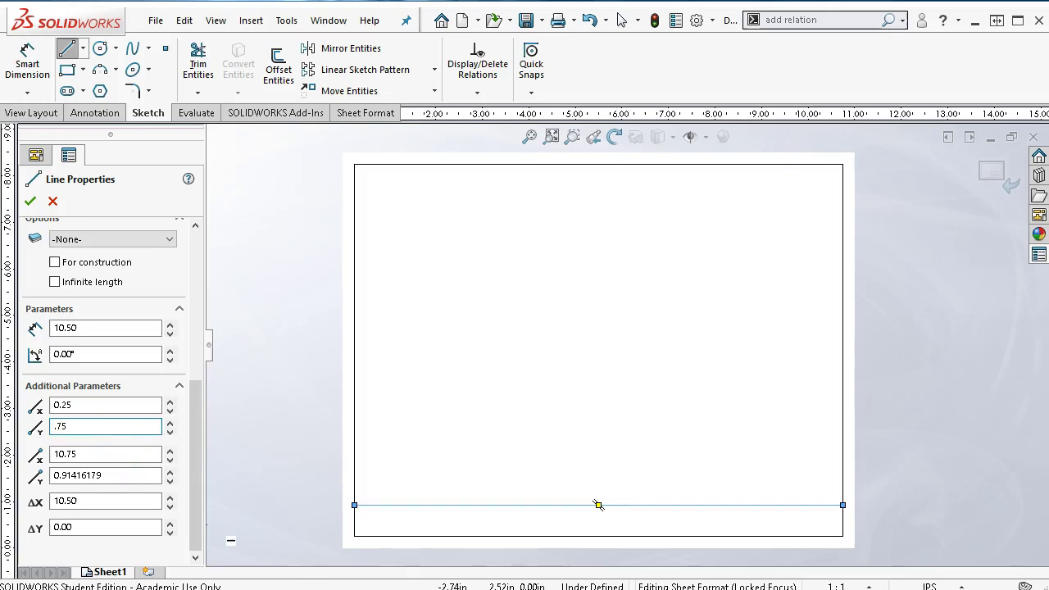
pyautogui.press('Return')
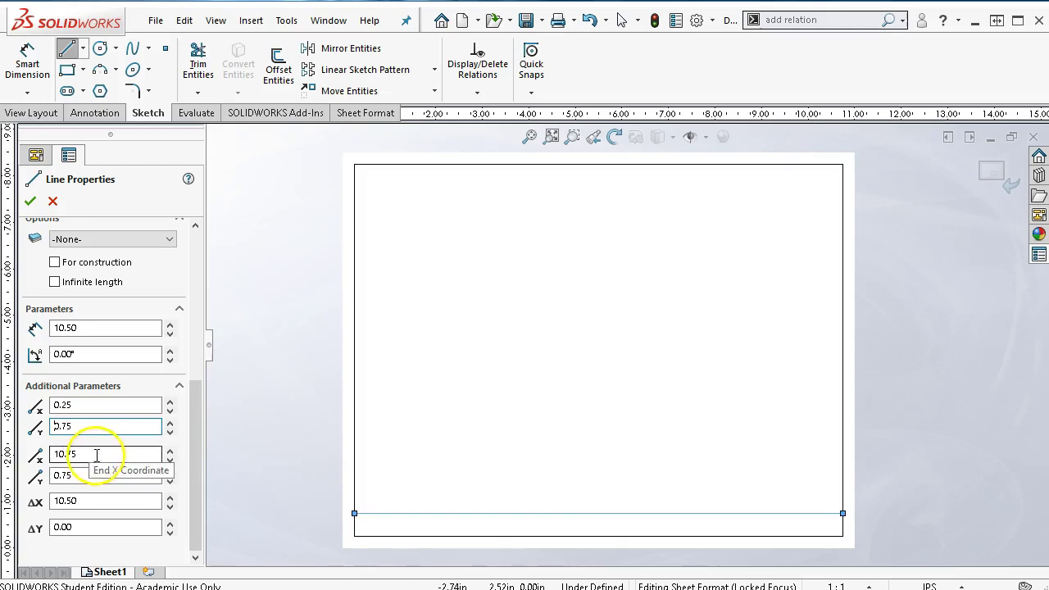
pyautogui.click(29, 201)
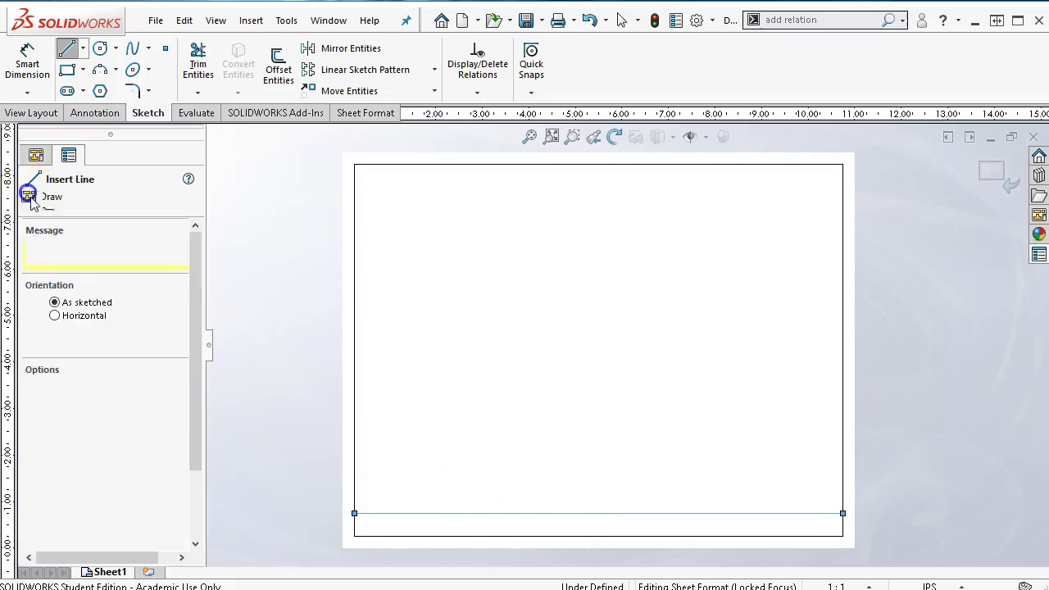
pyautogui.rightClick(449, 448)
pyautogui.click(479, 456)
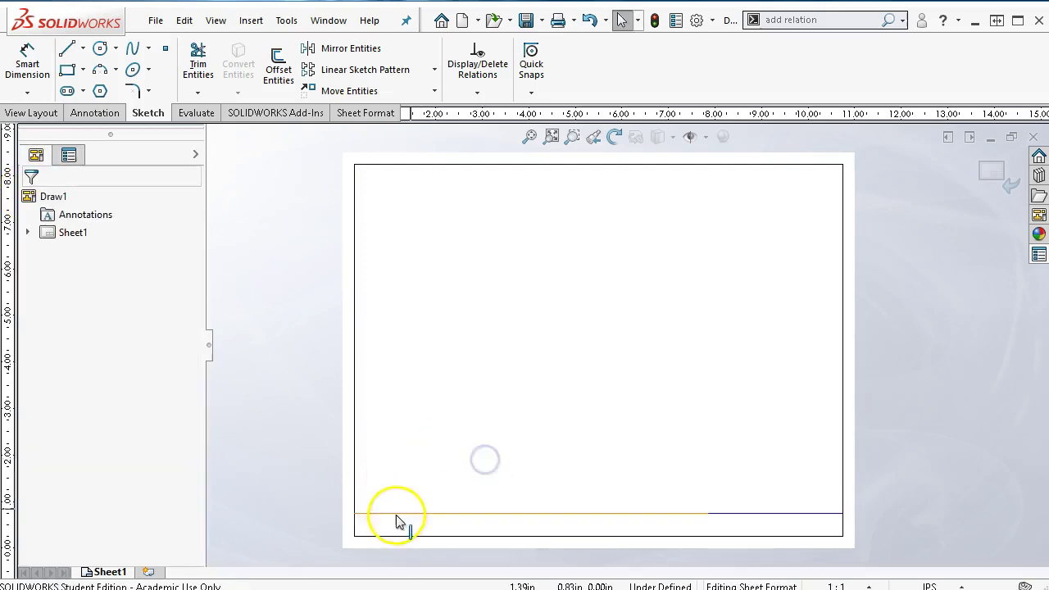
# - Fix the left endpoint of the new horizontal line and check the relations on its right endpoint
pyautogui.click(355, 516)
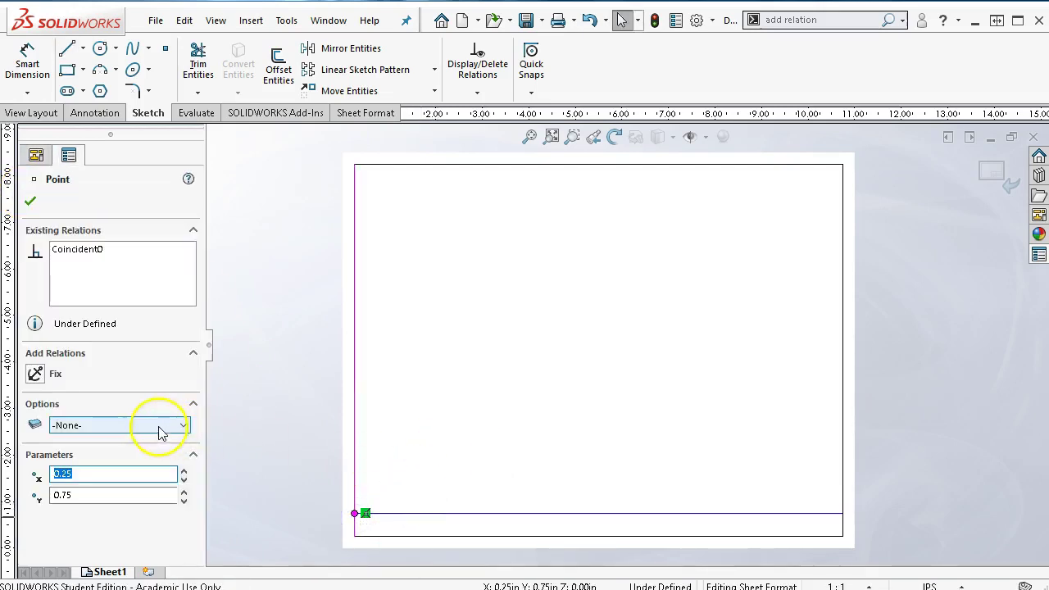
pyautogui.click(39, 373)
pyautogui.click(569, 456)
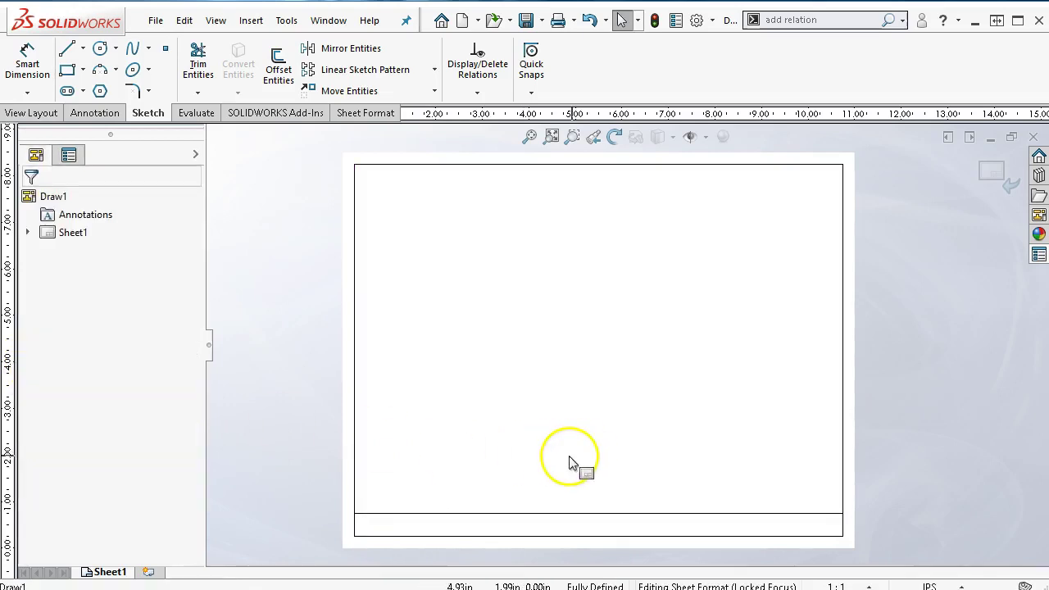
pyautogui.click(847, 517)
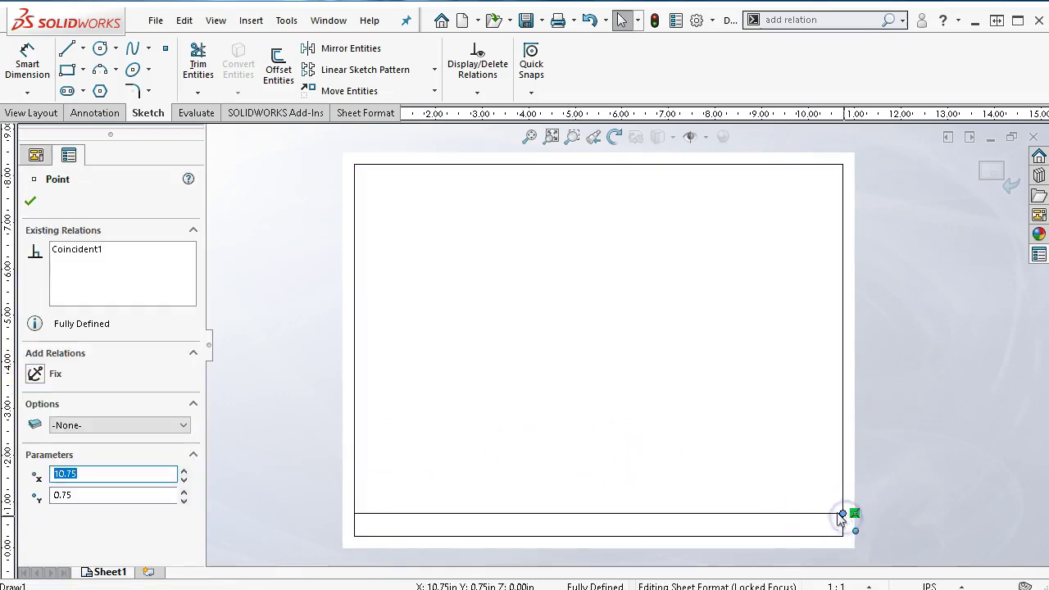
pyautogui.click(778, 468)
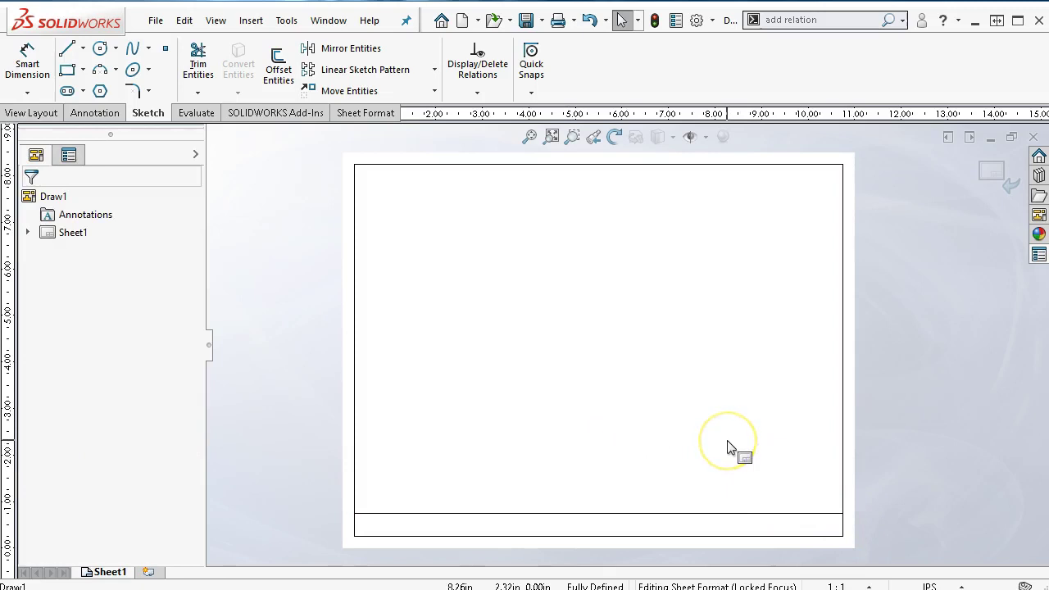
pyautogui.moveTo(728, 447)
pyautogui.mouseDown()
pyautogui.moveTo(529, 398)
pyautogui.moveTo(468, 448)
pyautogui.moveTo(435, 517)
pyautogui.moveTo(463, 543)
pyautogui.mouseUp()
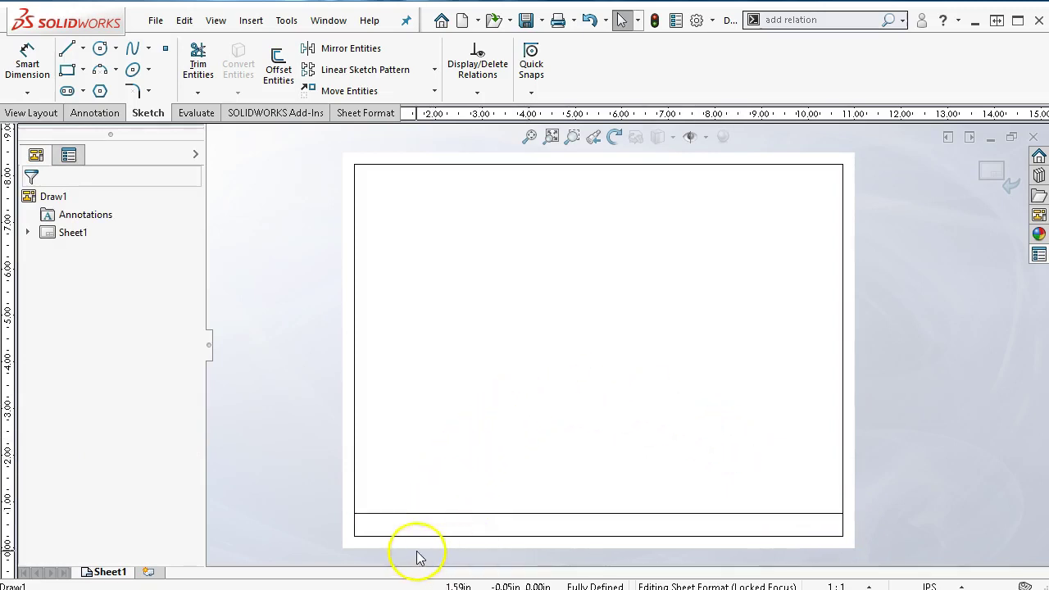
pyautogui.scroll(-3, 417, 556)
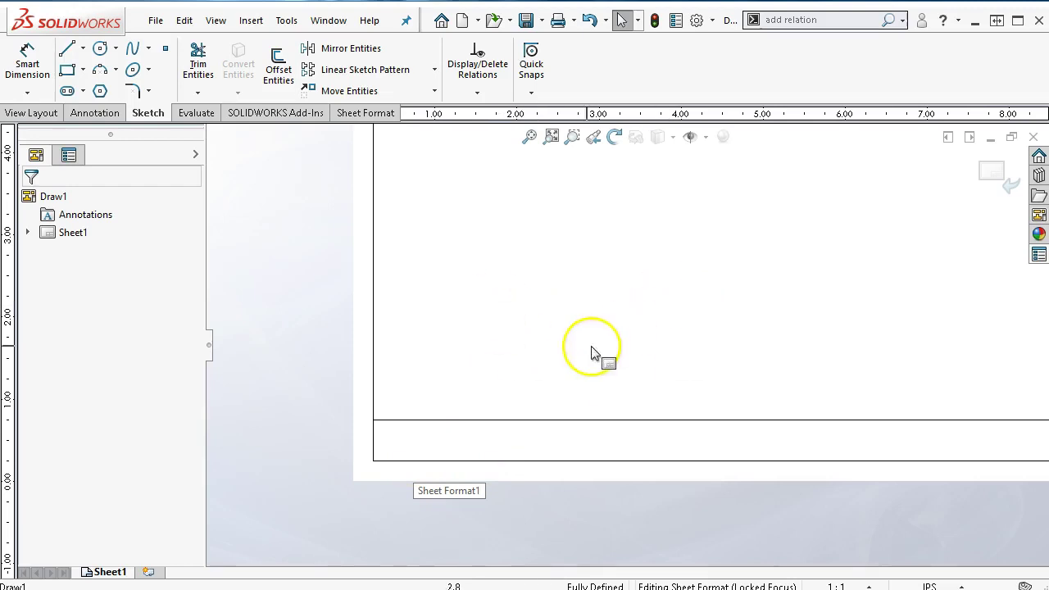
pyautogui.scroll(-1, 516, 427)
pyautogui.scroll(-2, 516, 427)
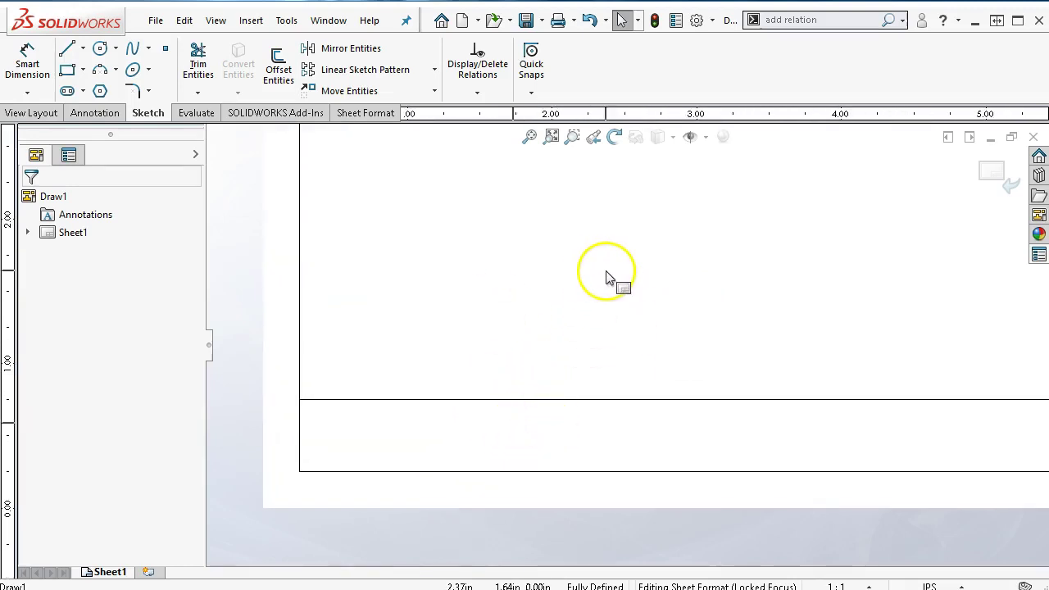
pyautogui.scroll(1, 607, 280)
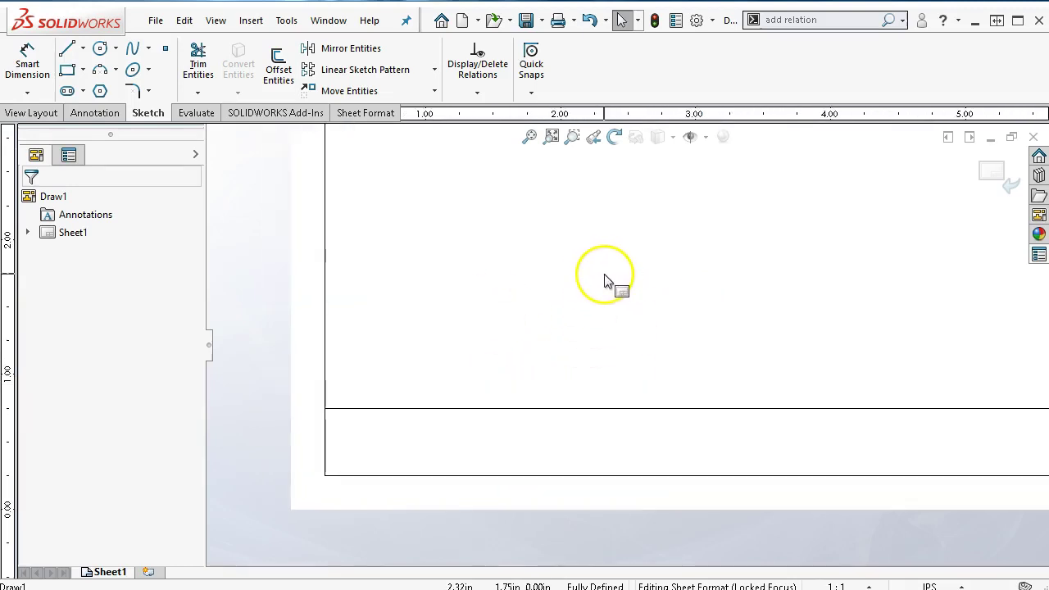
pyautogui.click(156, 23)
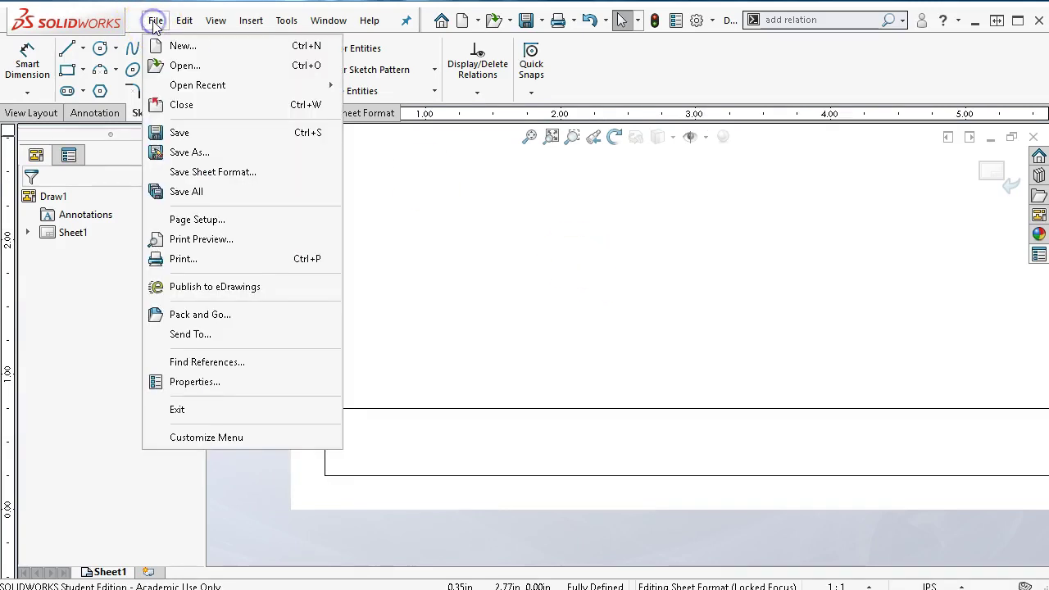
pyautogui.moveTo(190, 89)
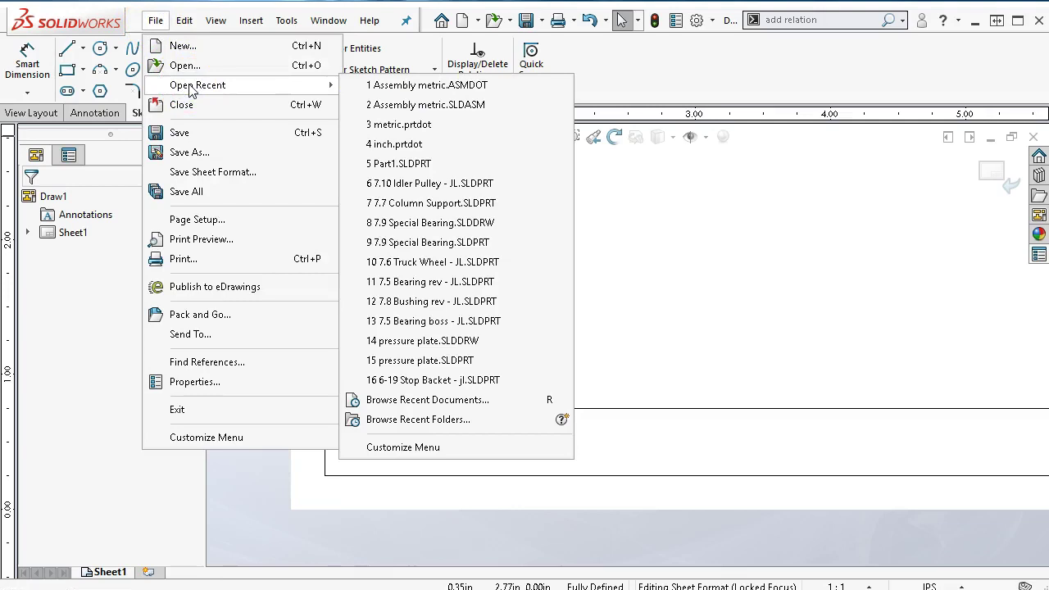
pyautogui.moveTo(413, 108)
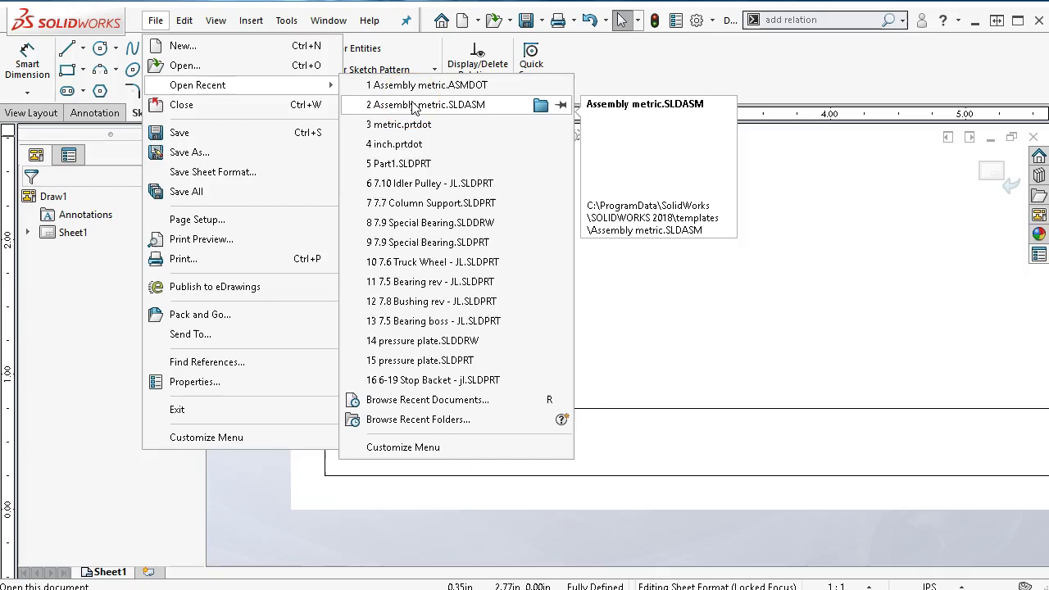
pyautogui.click(703, 62)
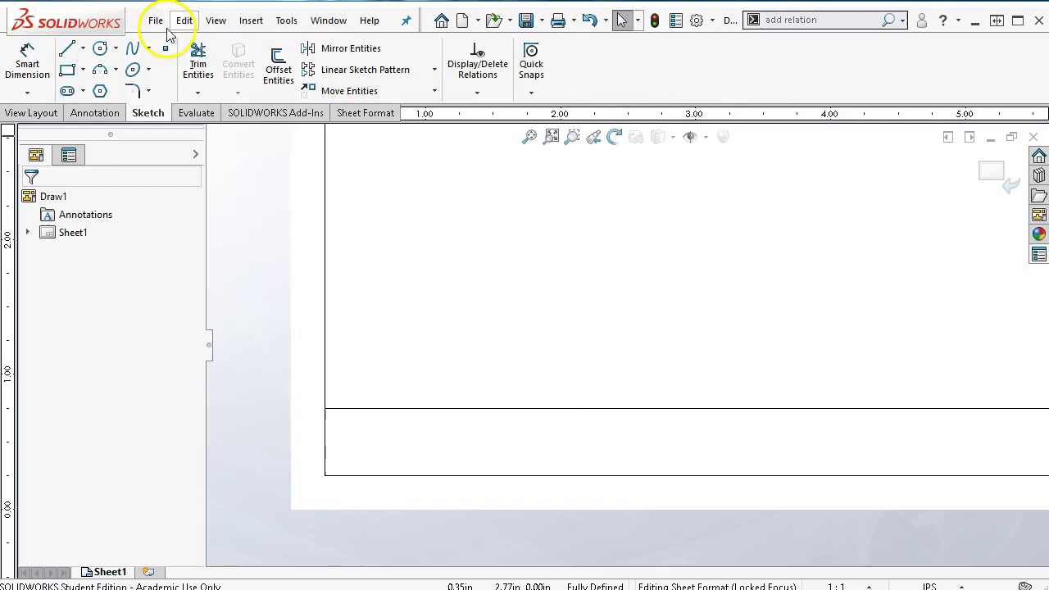
# - Create a new part from the inch template
pyautogui.click(464, 21)
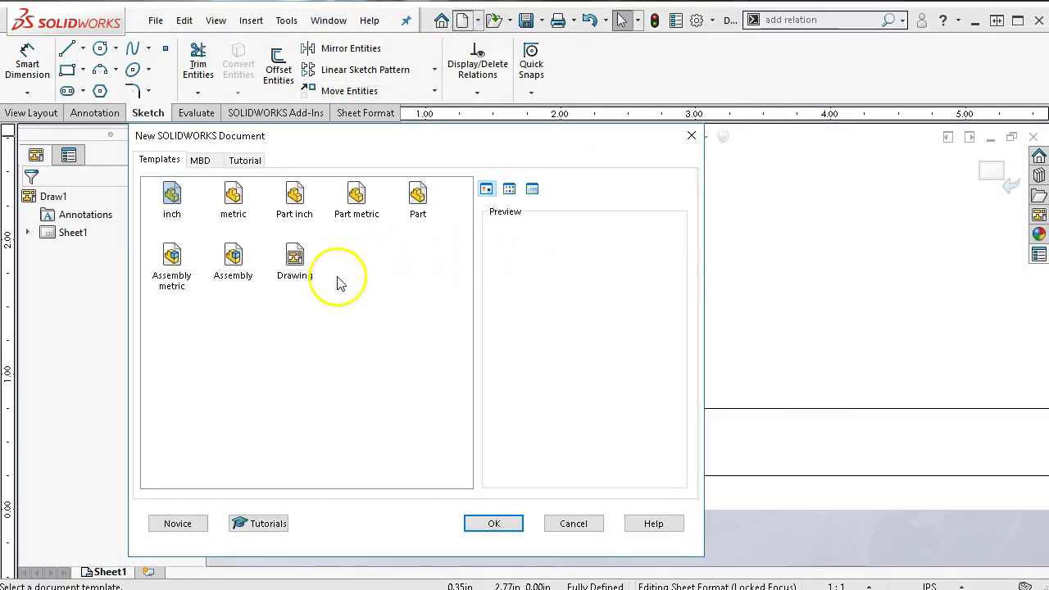
pyautogui.doubleClick(185, 212)
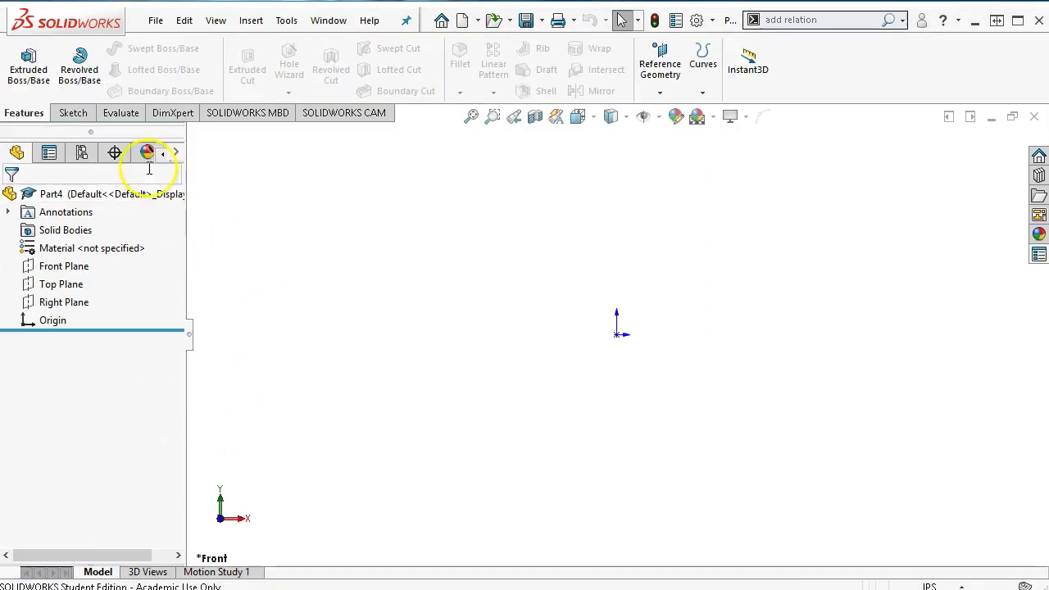
# - Sketch a corner rectangle on the Front Plane, starting at the origin and extending up and to the right
pyautogui.click(73, 115)
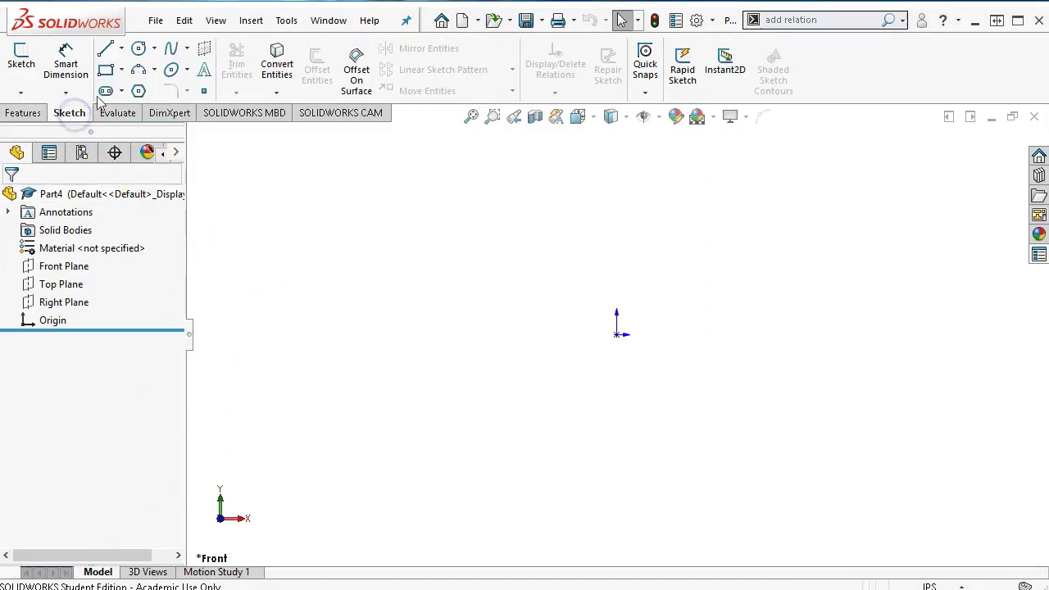
pyautogui.click(104, 70)
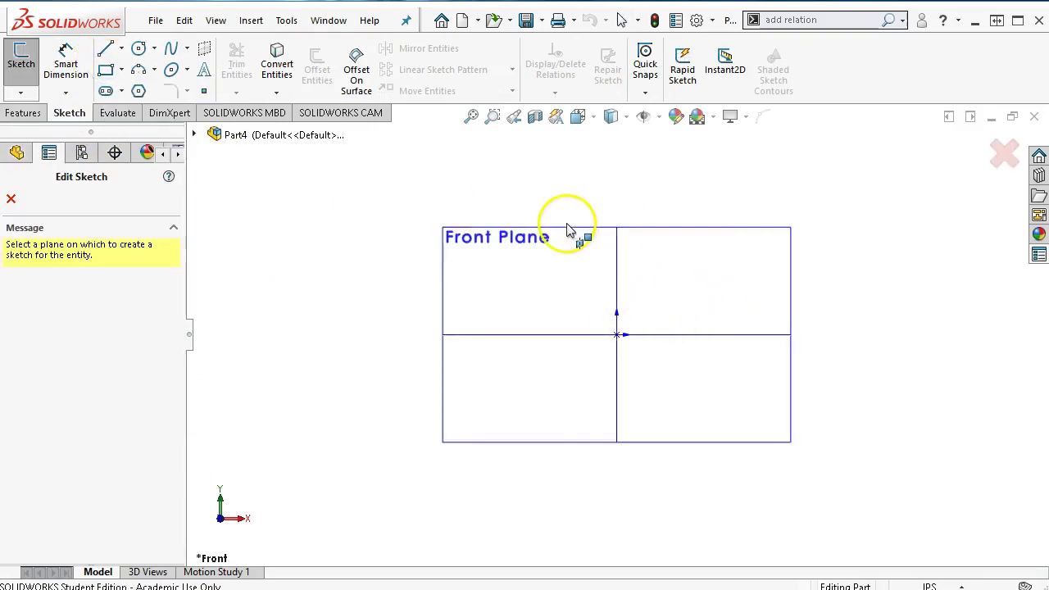
pyautogui.click(586, 282)
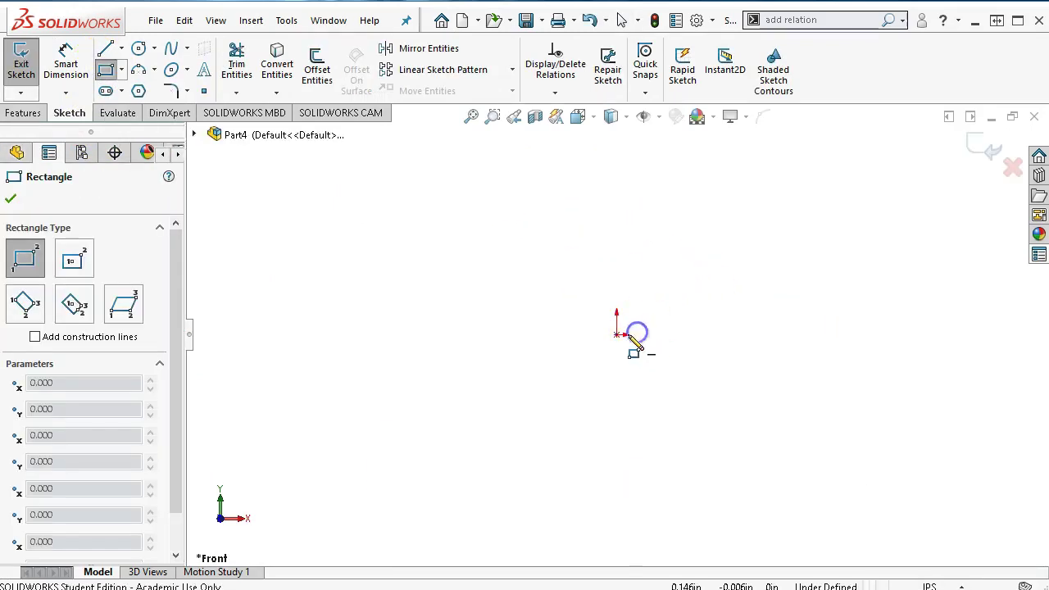
pyautogui.click(617, 334)
pyautogui.click(733, 203)
pyautogui.rightClick(754, 224)
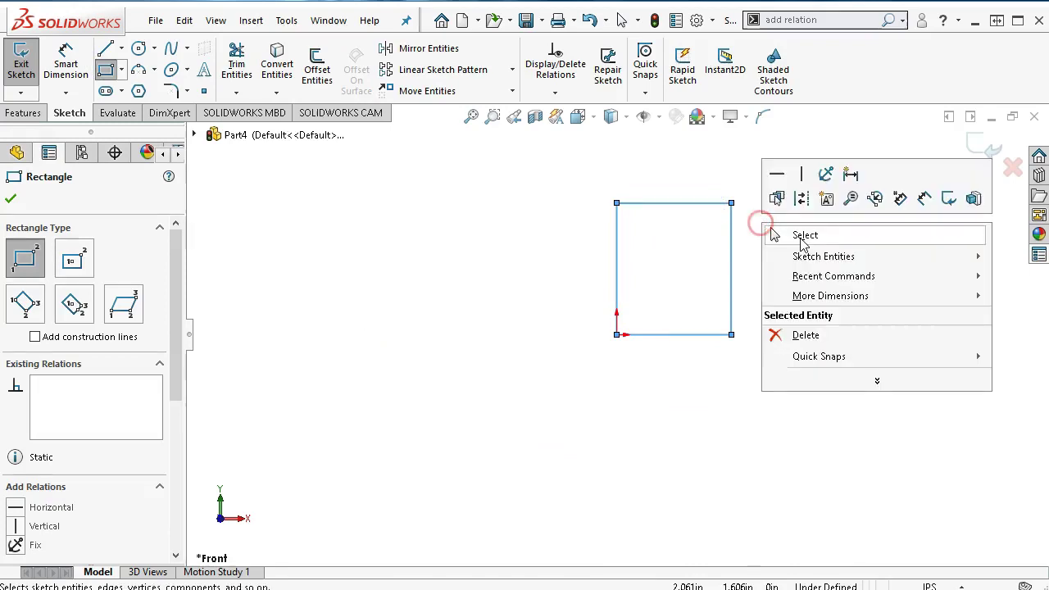
pyautogui.click(801, 239)
# - Extrude the sketched rectangle into a solid block and accept the feature
pyautogui.click(23, 113)
pyautogui.click(29, 68)
pyautogui.moveTo(626, 321); pyautogui.dragTo(668, 354)
pyautogui.click(977, 143)
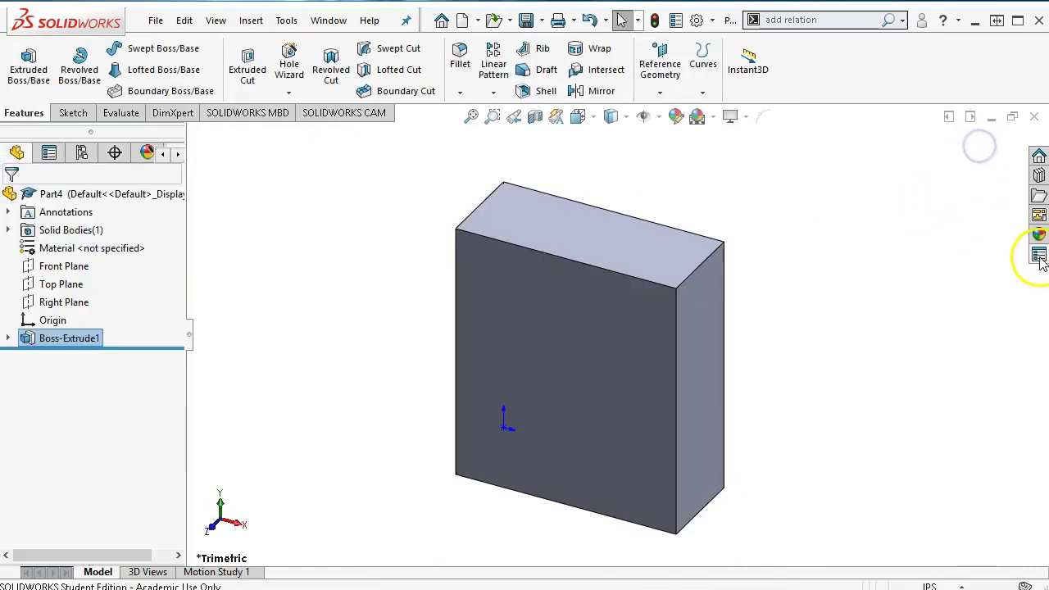
# - Fill in the part's custom properties with part number ABC-0001 and the drafter's initials under Drawn by
pyautogui.click(1040, 254)
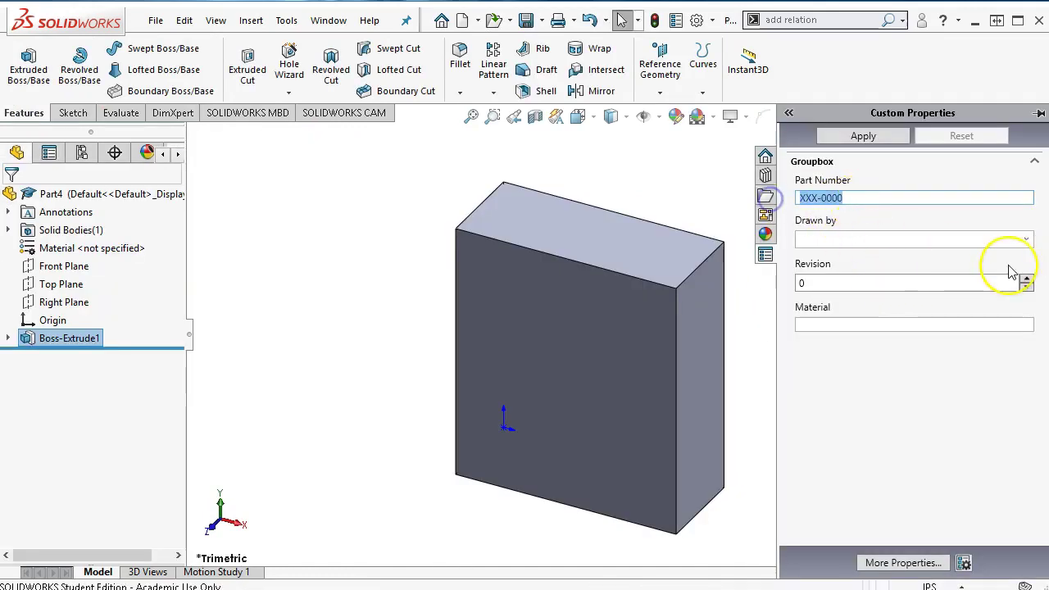
pyautogui.write('ABC')
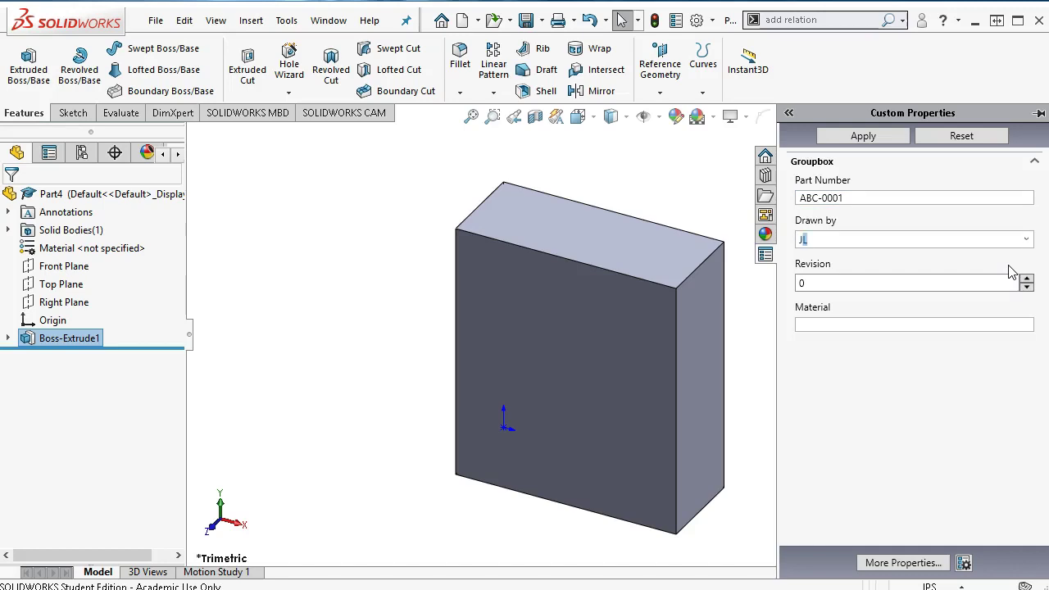
pyautogui.click(978, 269)
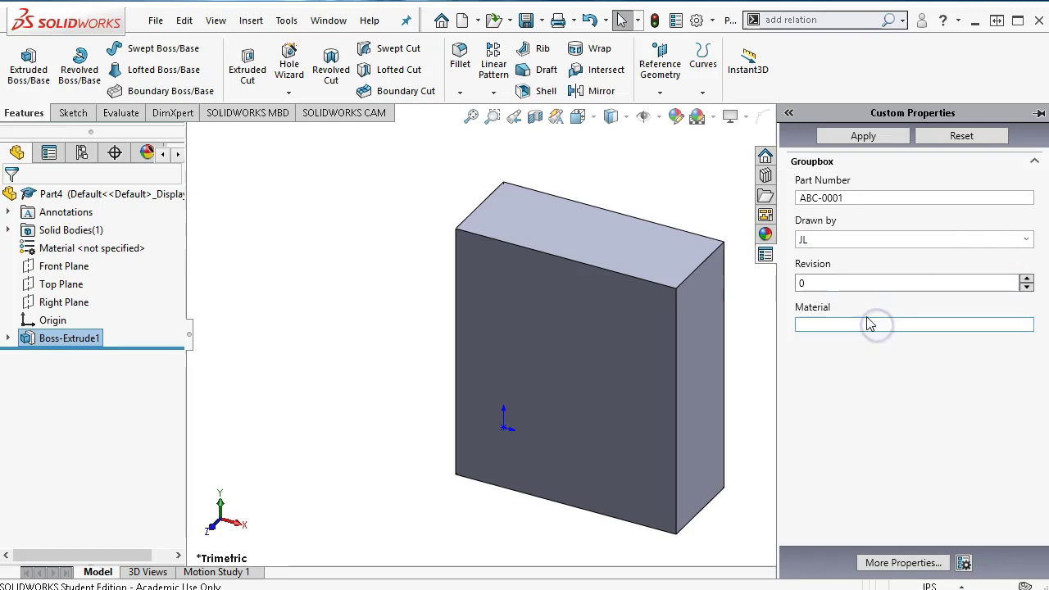
# - Assign Plain Carbon Steel as the part's material and save the pending custom property changes
pyautogui.click(323, 300)
pyautogui.click(122, 255)
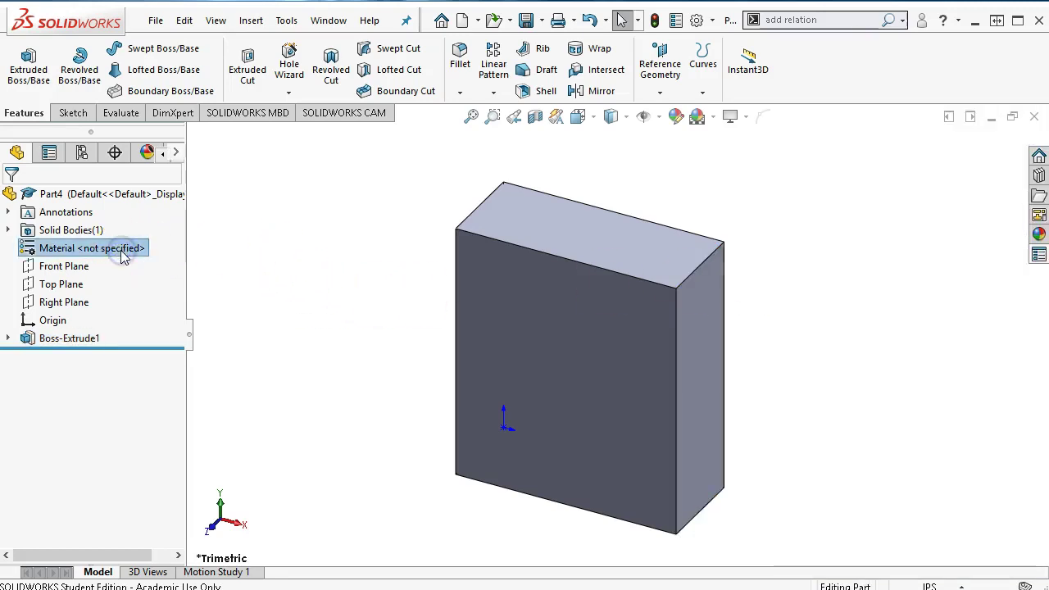
pyautogui.rightClick(123, 255)
pyautogui.click(201, 324)
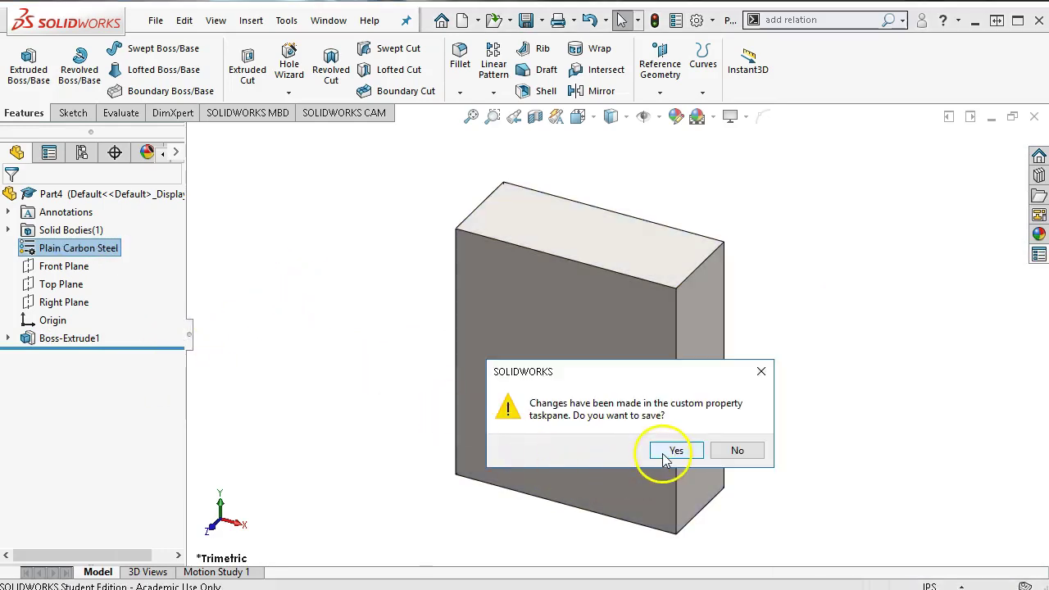
pyautogui.click(675, 451)
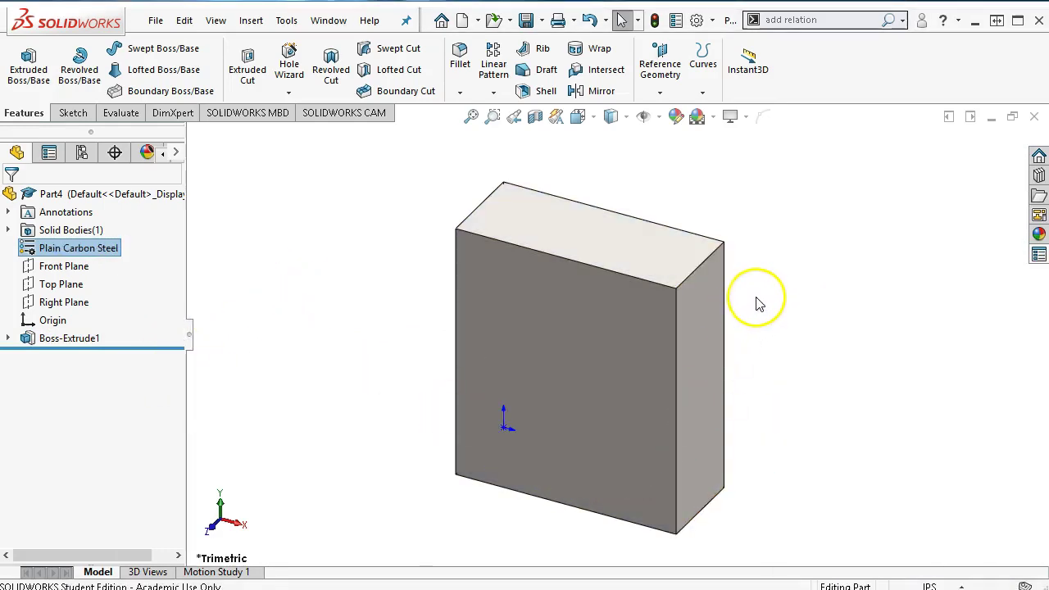
# - Save the part as Part4.SLDPRT in the OneDrive folder 2018F SW assignments
pyautogui.hotkey('ctrl', 's')
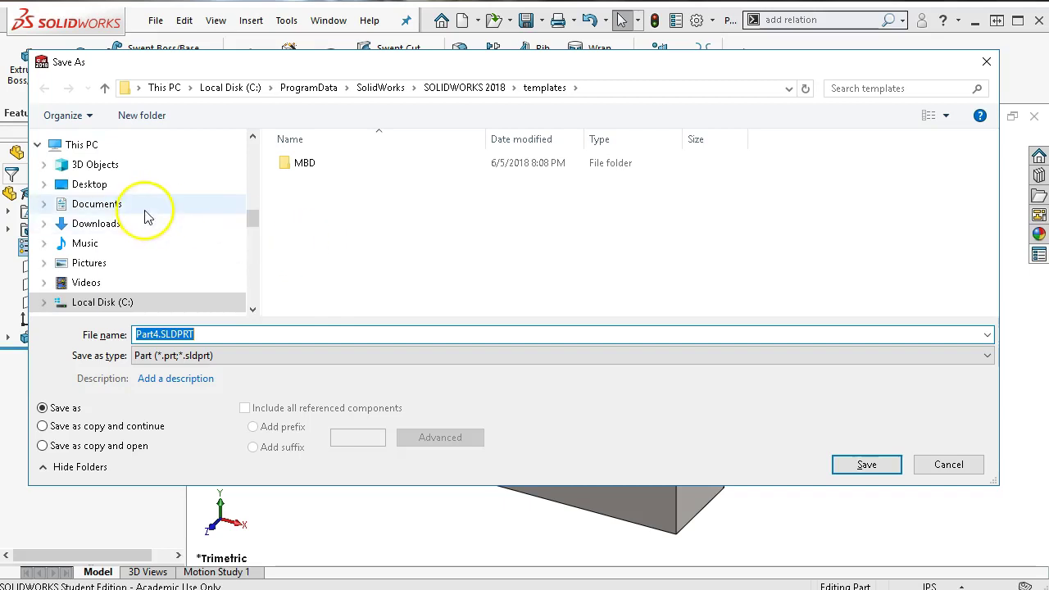
pyautogui.scroll(-3, 157, 227)
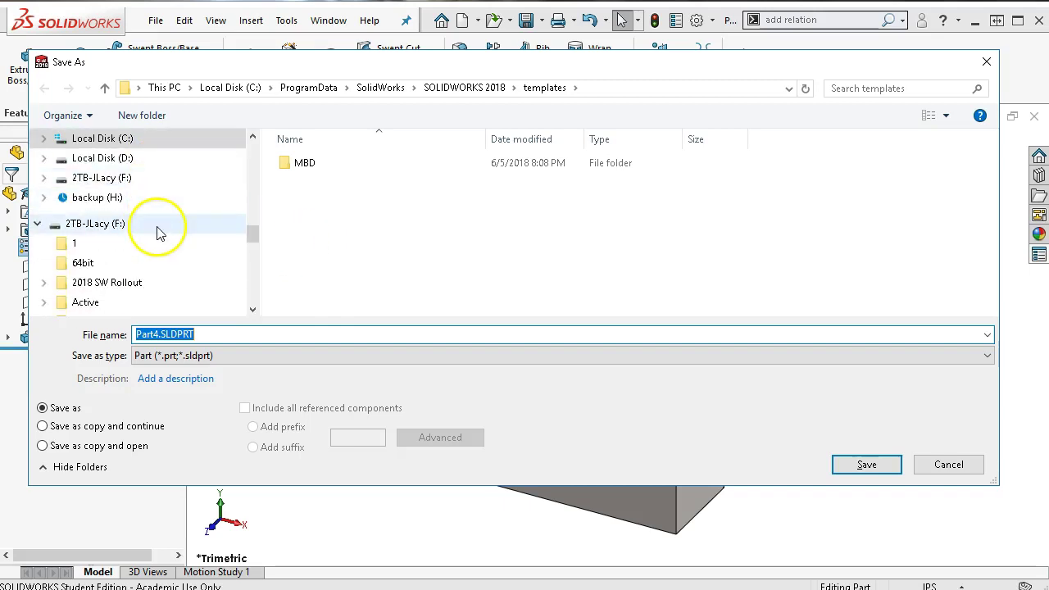
pyautogui.scroll(-2, 158, 229)
pyautogui.scroll(6, 159, 230)
pyautogui.scroll(2, 162, 234)
pyautogui.scroll(-1, 164, 234)
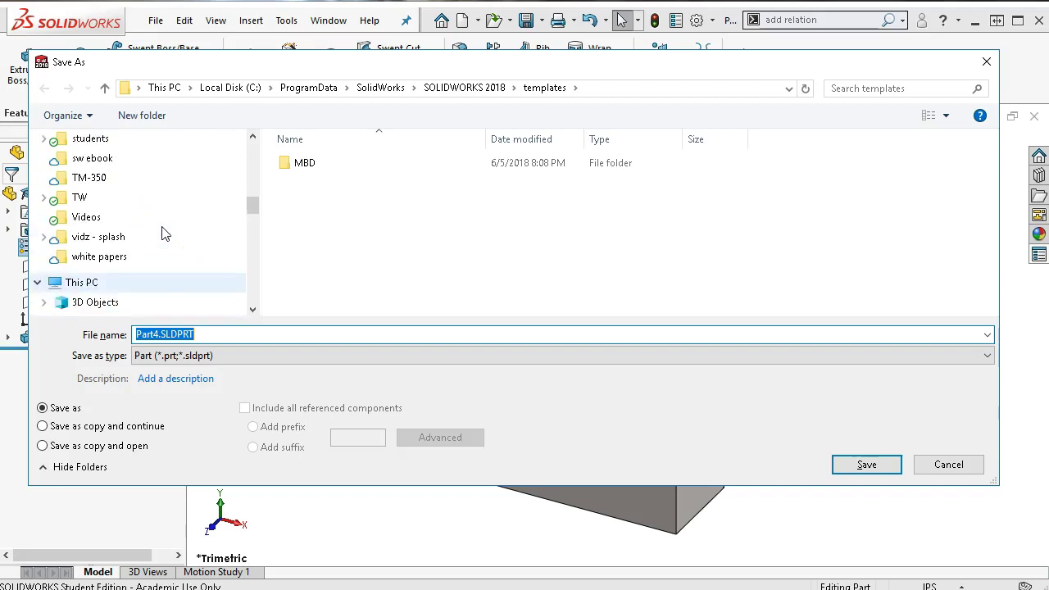
pyautogui.scroll(9, 163, 234)
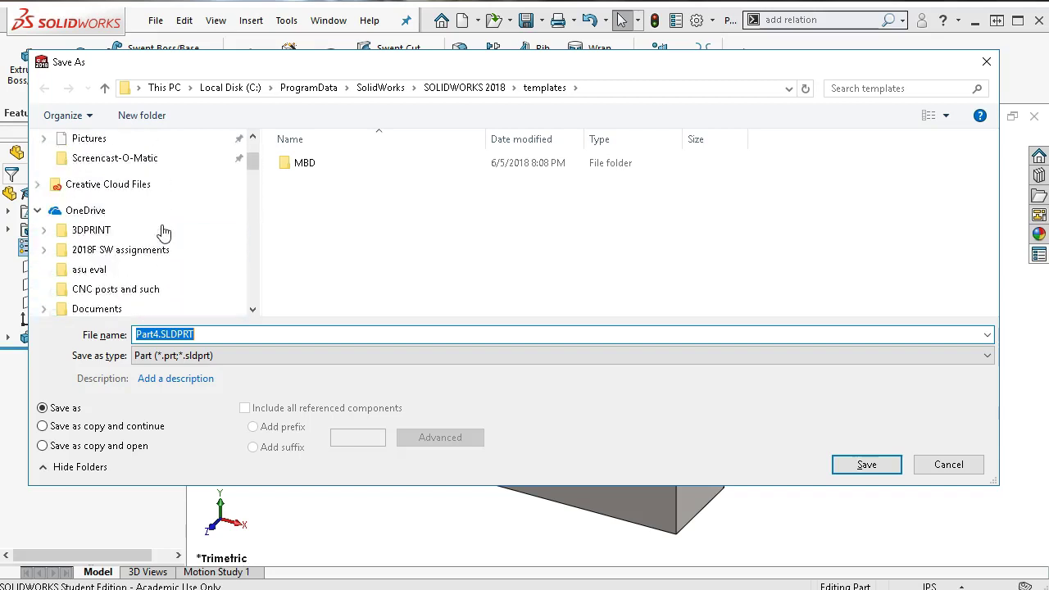
pyautogui.click(155, 250)
pyautogui.click(195, 335)
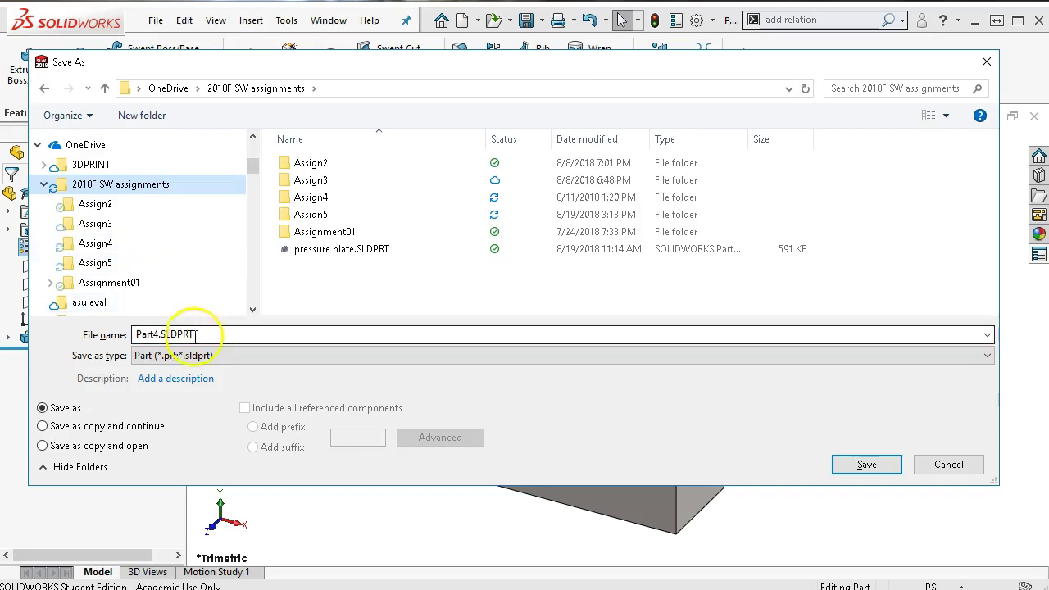
pyautogui.click(863, 465)
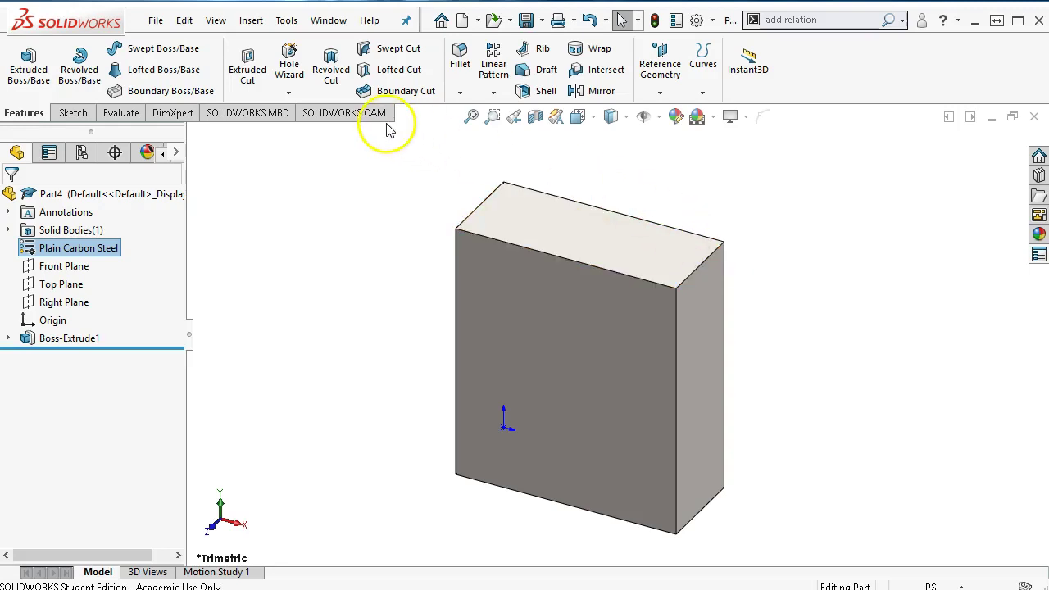
# - Switch to the Draw1 drawing, fit the sheet in view and return from sheet format editing to the sheet
pyautogui.click(336, 23)
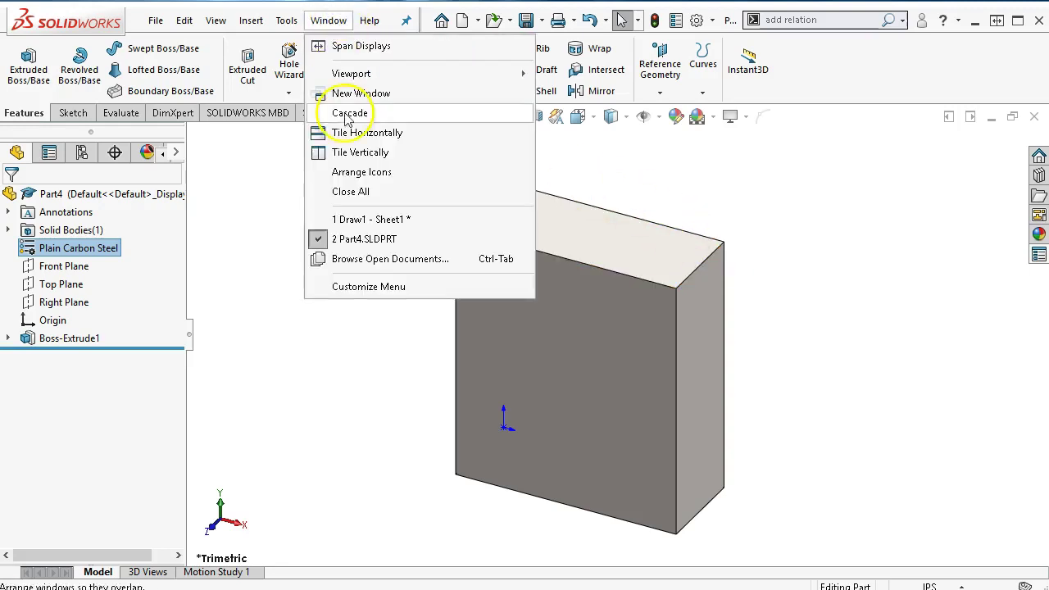
pyautogui.click(359, 220)
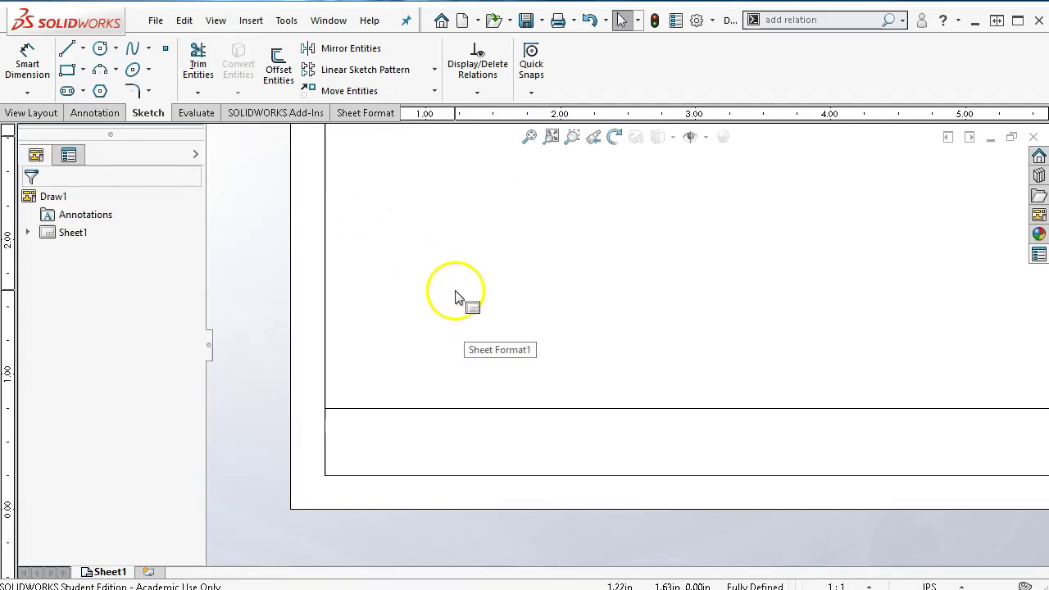
pyautogui.click(529, 139)
pyautogui.rightClick(666, 216)
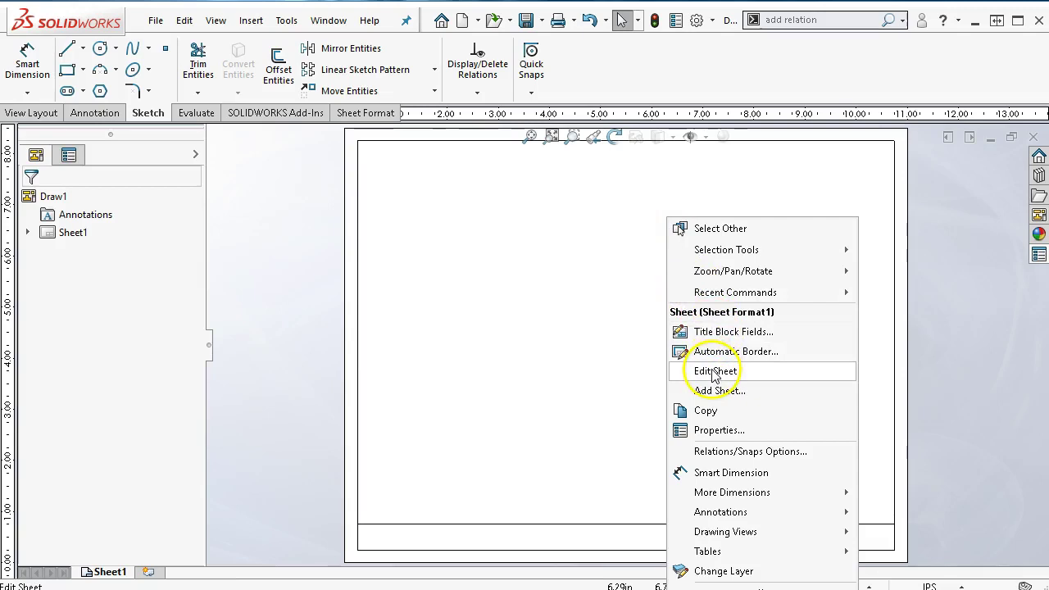
pyautogui.click(714, 372)
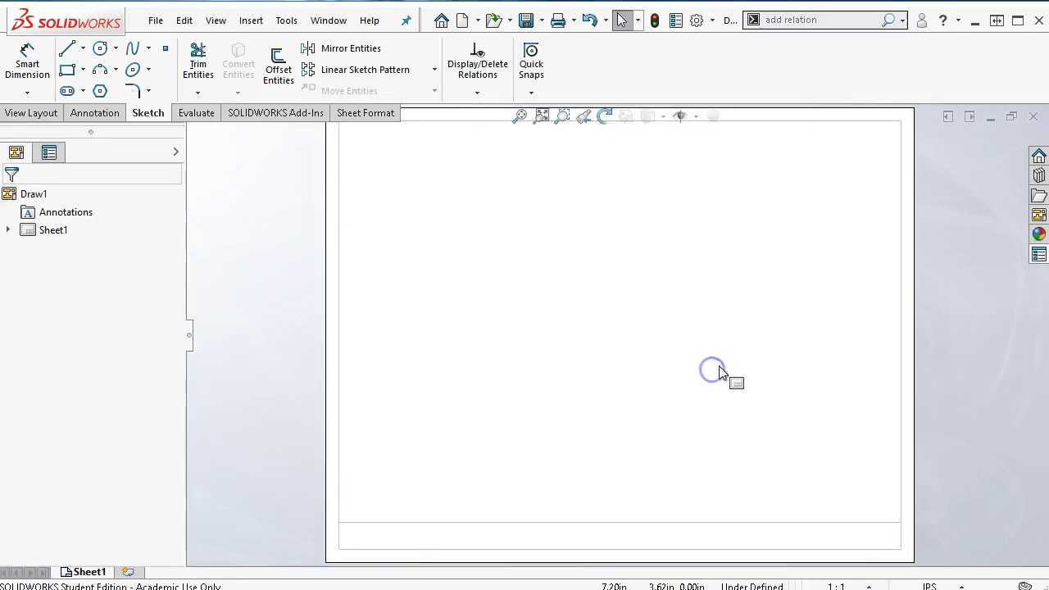
pyautogui.click(1008, 146)
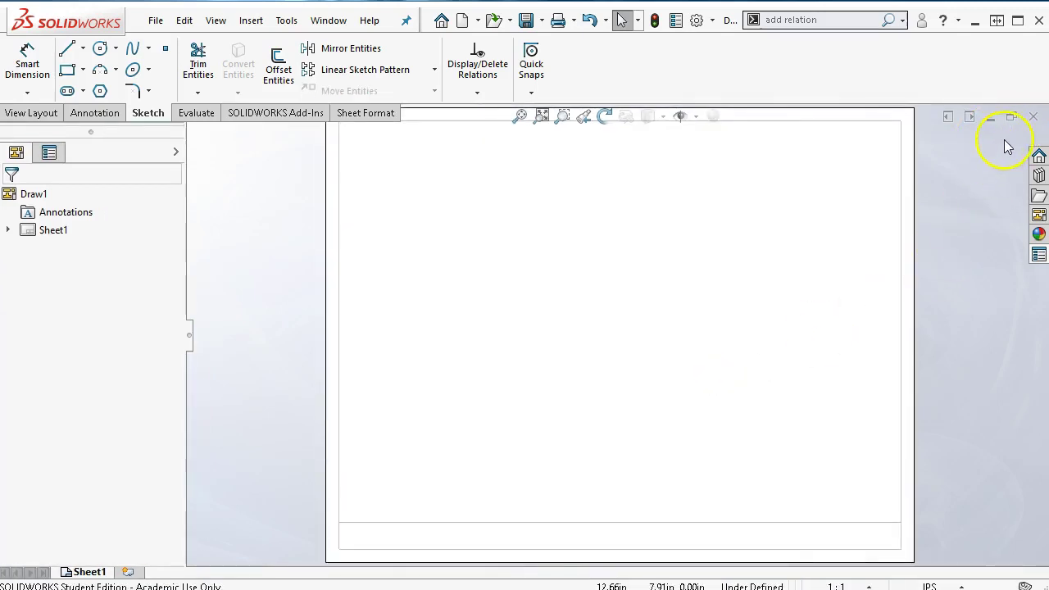
# - Insert a trimetric view of Part4 near the middle of the sheet and shift it slightly up and to the right
pyautogui.click(250, 22)
pyautogui.moveTo(281, 80)
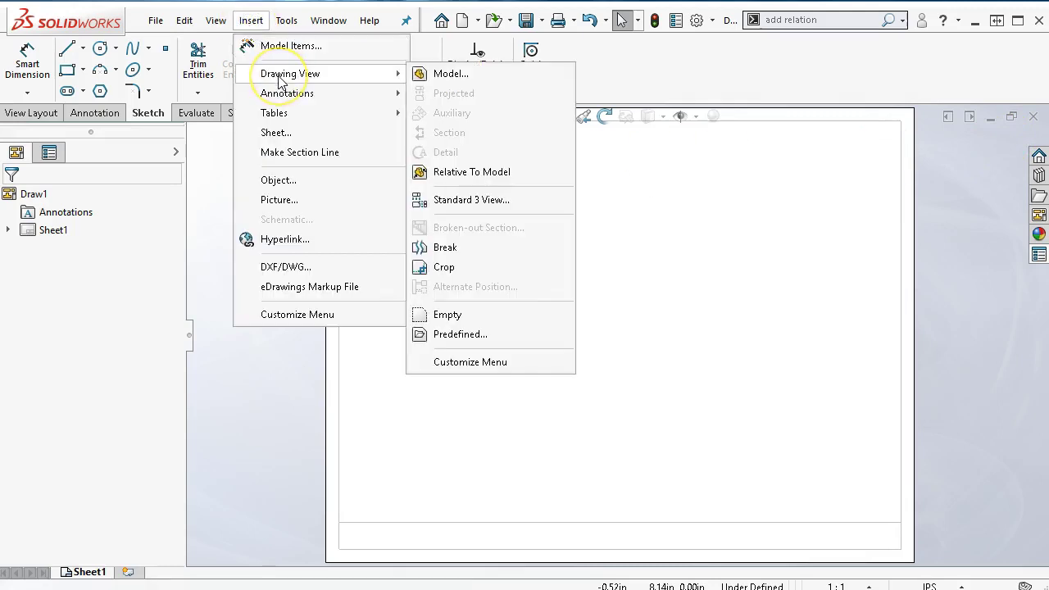
pyautogui.click(443, 74)
pyautogui.click(68, 334)
pyautogui.click(175, 198)
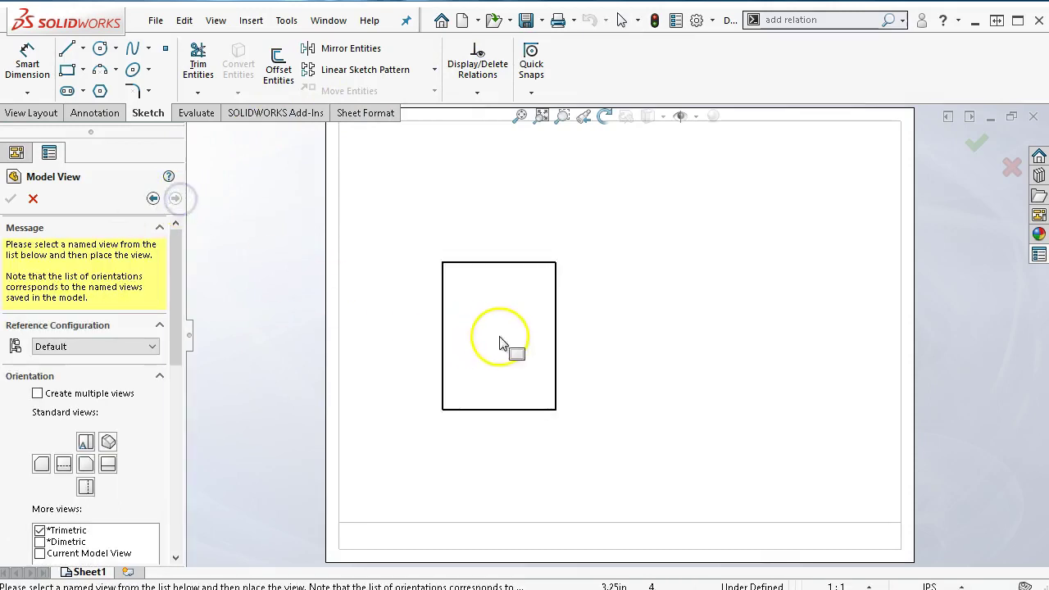
pyautogui.click(598, 346)
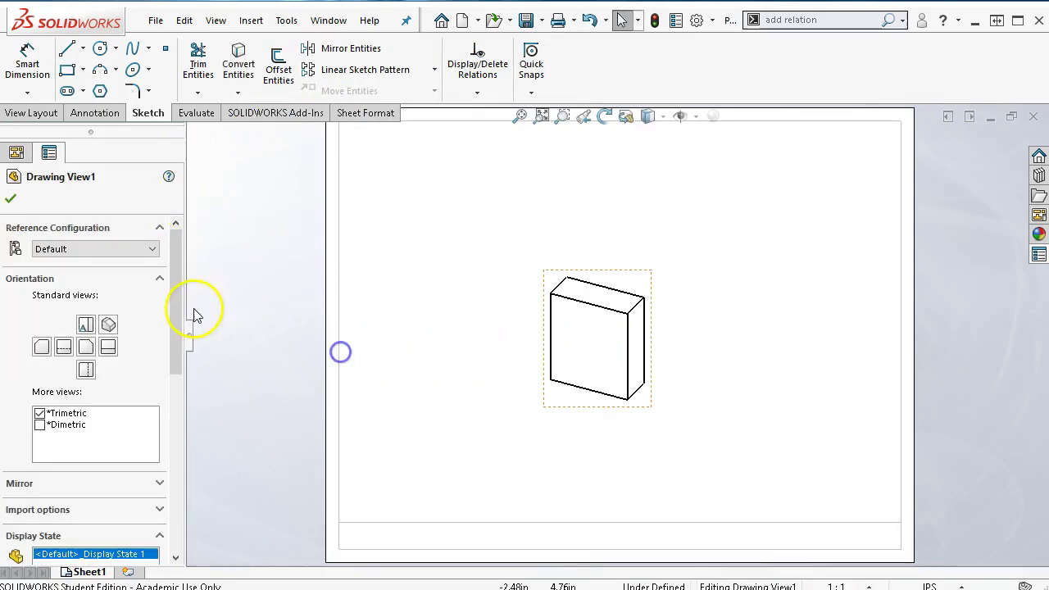
pyautogui.click(10, 200)
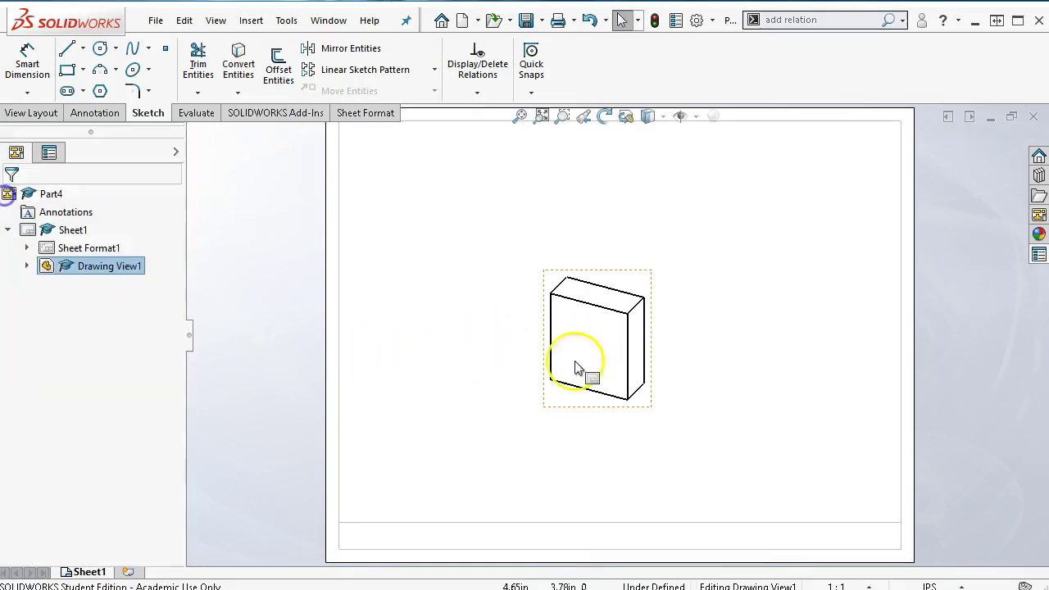
pyautogui.moveTo(646, 413); pyautogui.dragTo(679, 383)
pyautogui.click(670, 424)
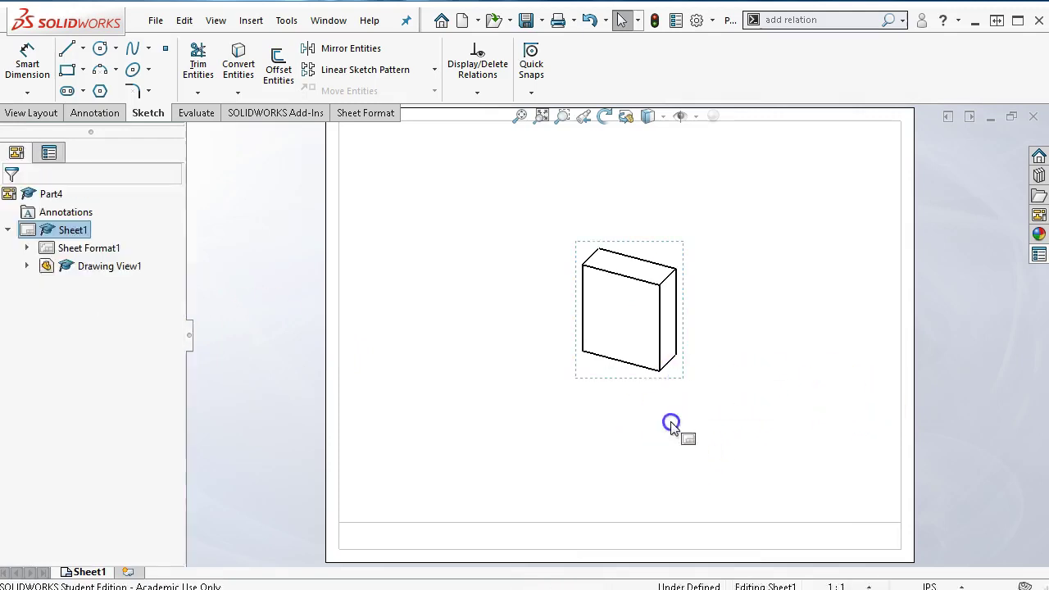
# - Return to editing the sheet format and add a note reading "PART#" near the left end of the title strip
pyautogui.rightClick(709, 309)
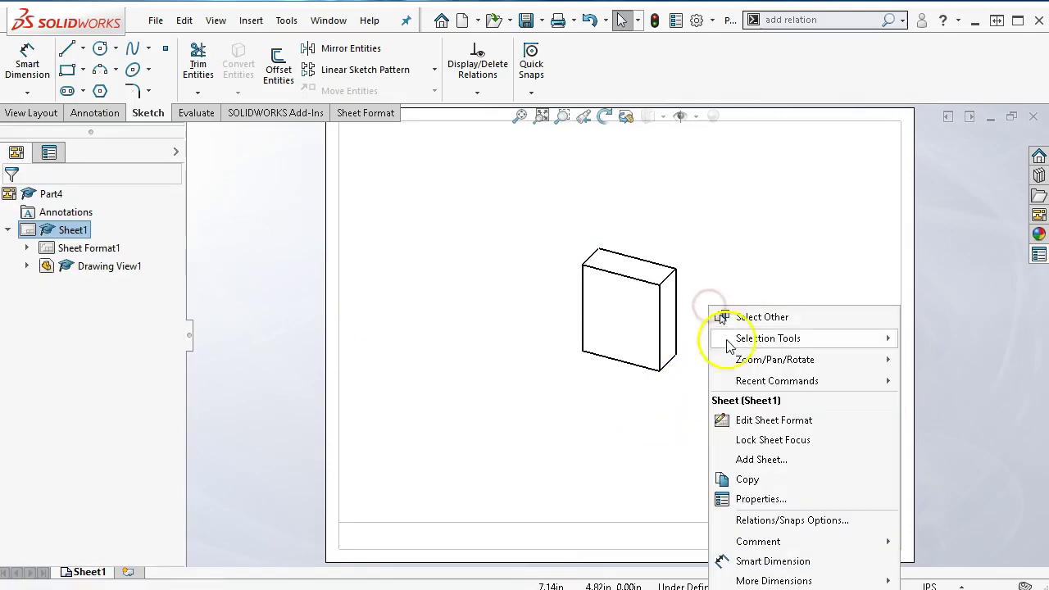
pyautogui.click(740, 417)
pyautogui.scroll(-5, 526, 460)
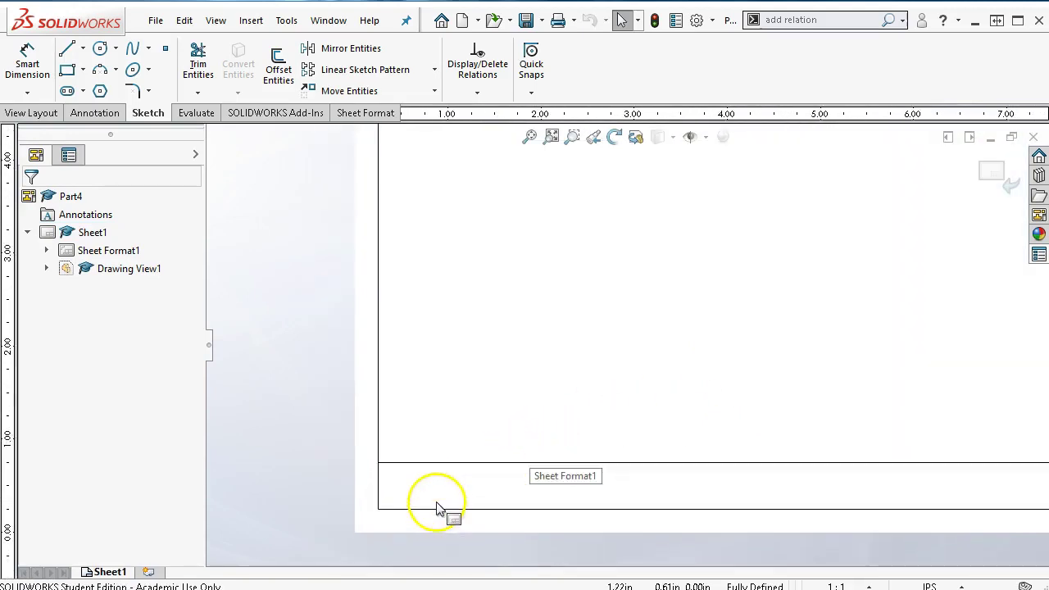
pyautogui.scroll(-2, 736, 518)
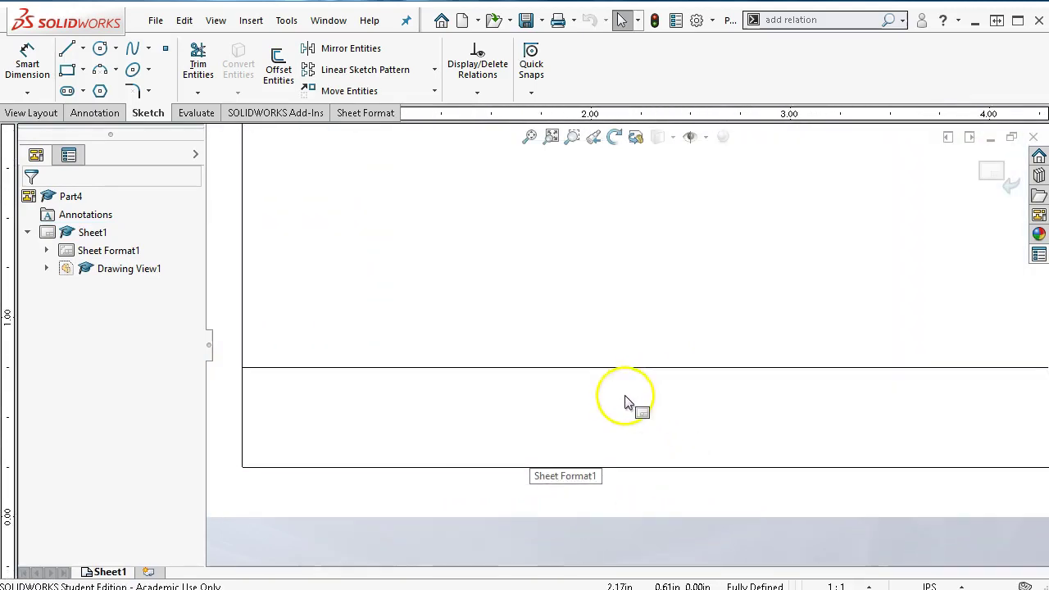
pyautogui.click(103, 115)
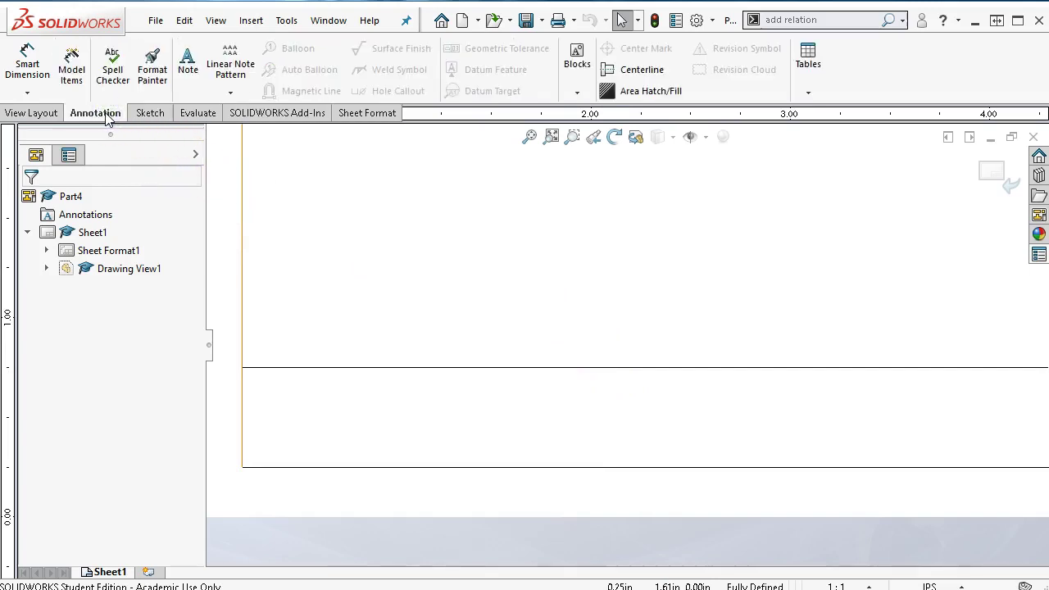
pyautogui.click(188, 65)
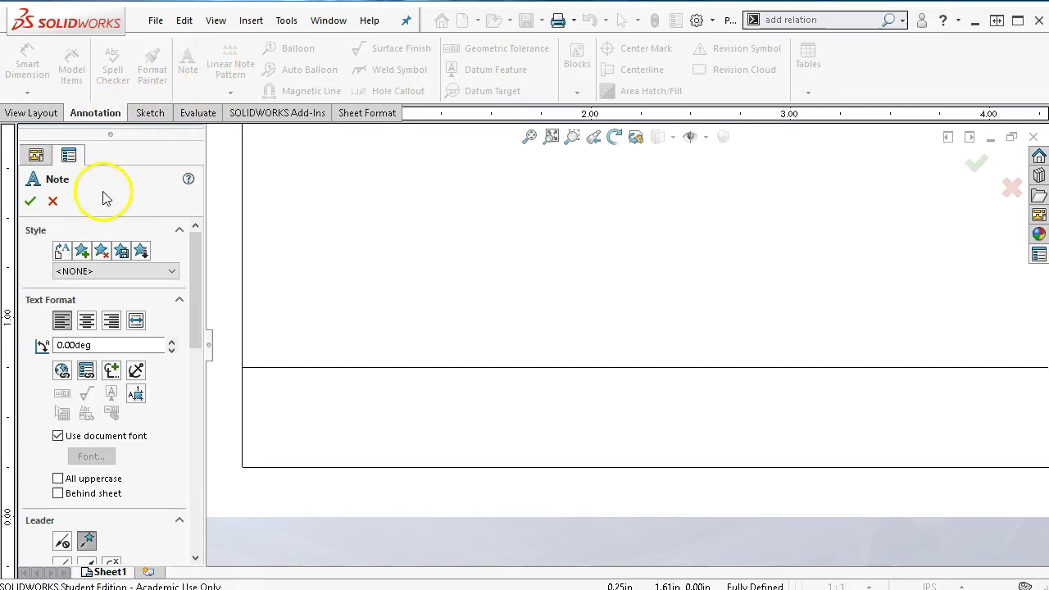
pyautogui.moveTo(190, 292); pyautogui.dragTo(200, 312)
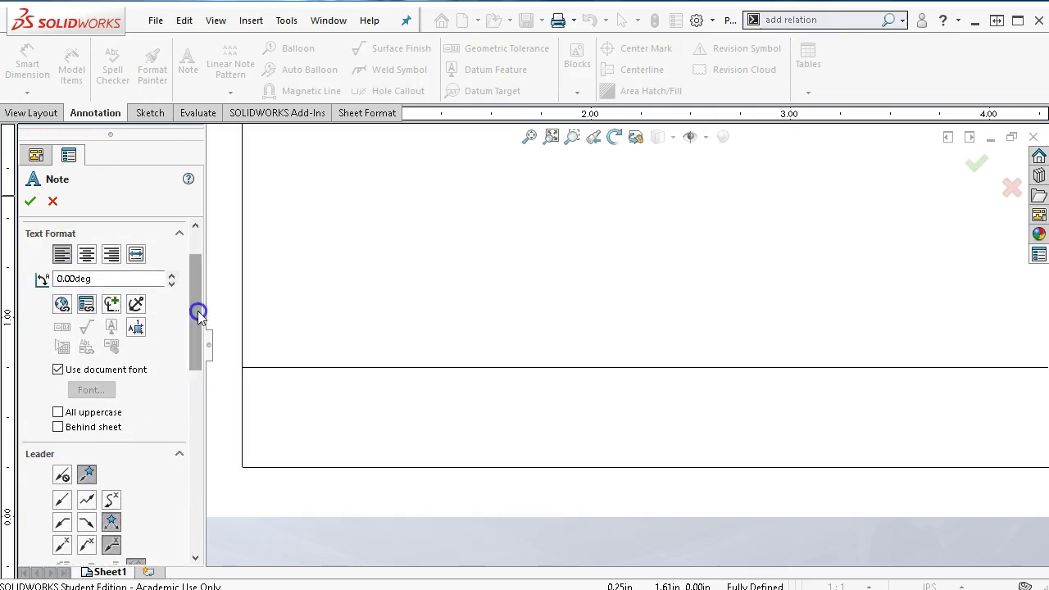
pyautogui.click(303, 410)
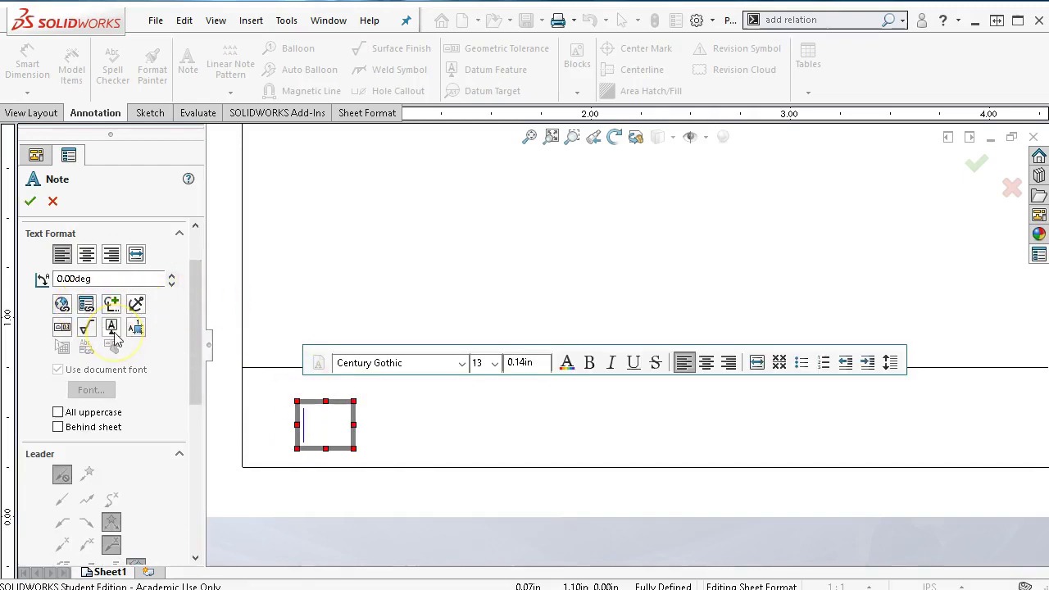
pyautogui.write('P')
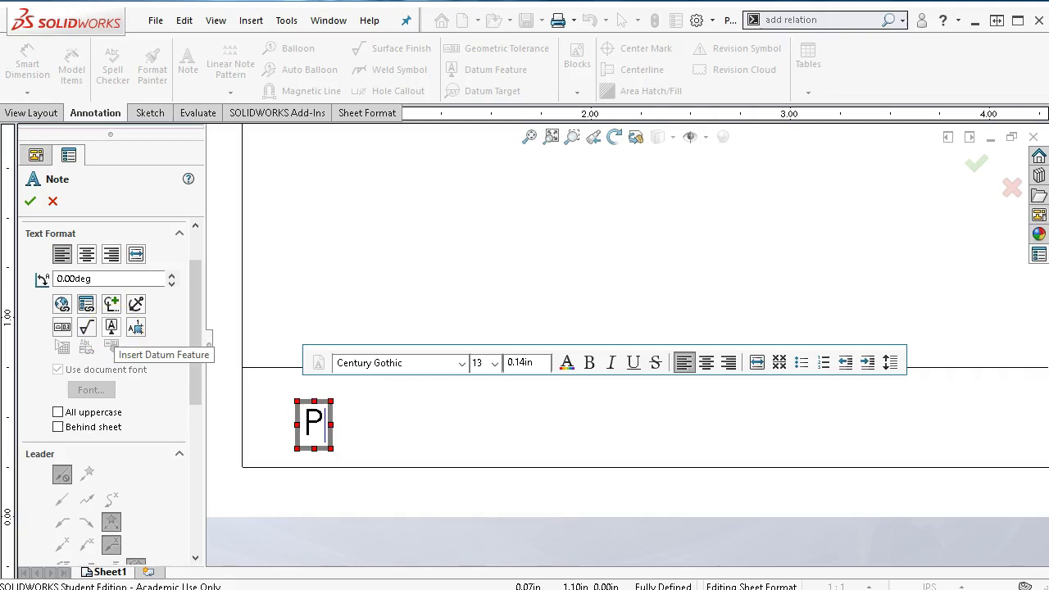
pyautogui.write('ART#')
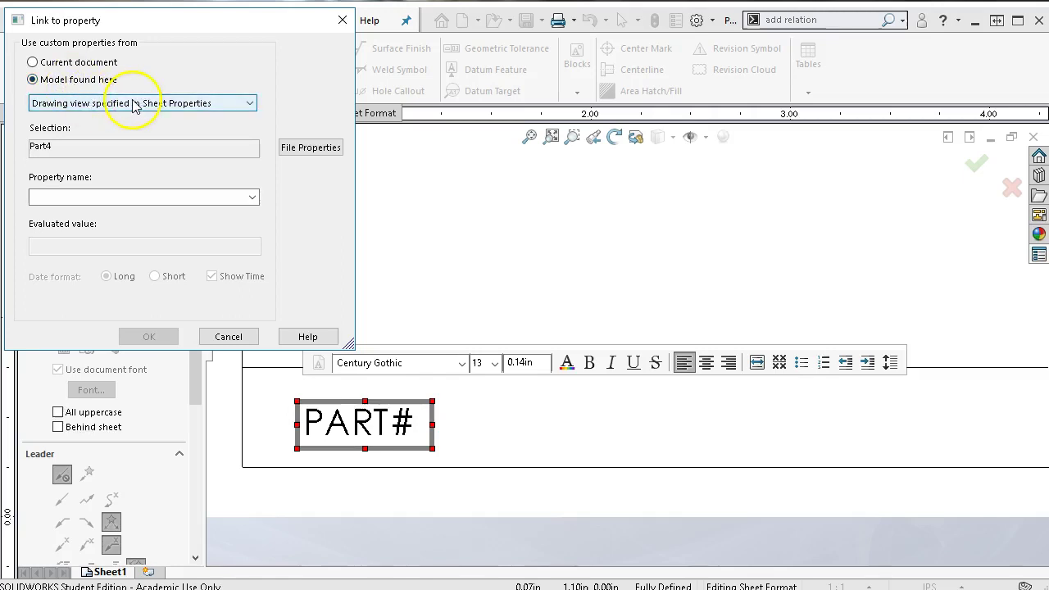
# - Link the PART# note to the PartNo property of the model in the drawing view specified in Sheet Properties
pyautogui.click(181, 105)
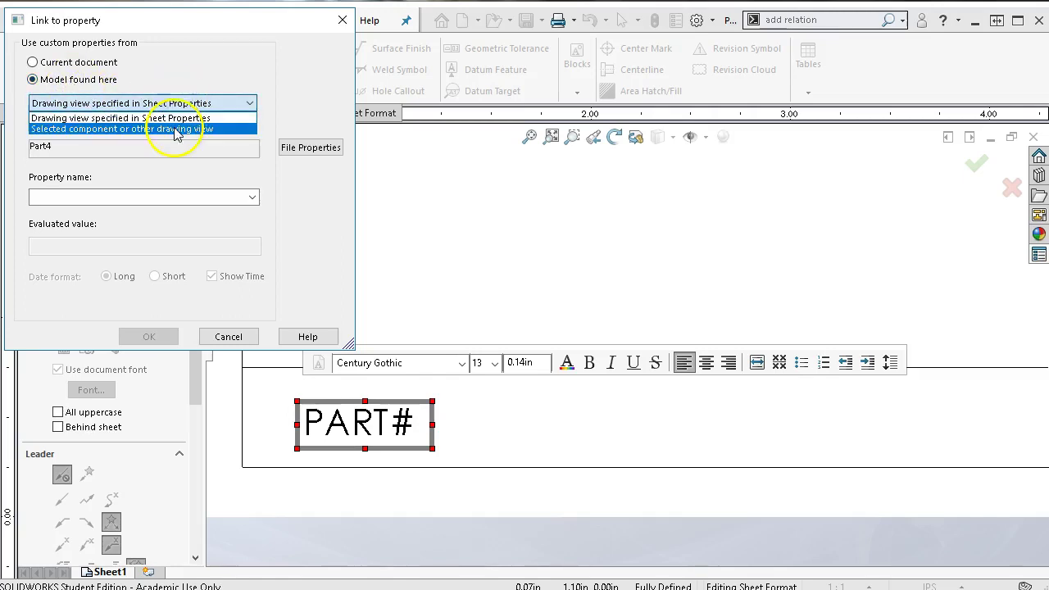
pyautogui.click(184, 119)
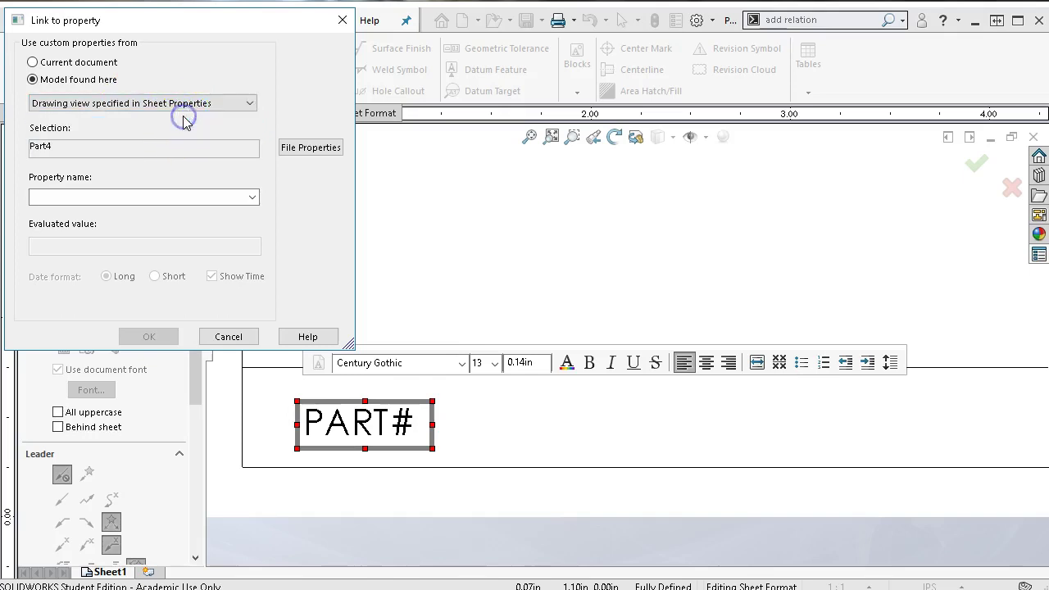
pyautogui.click(198, 109)
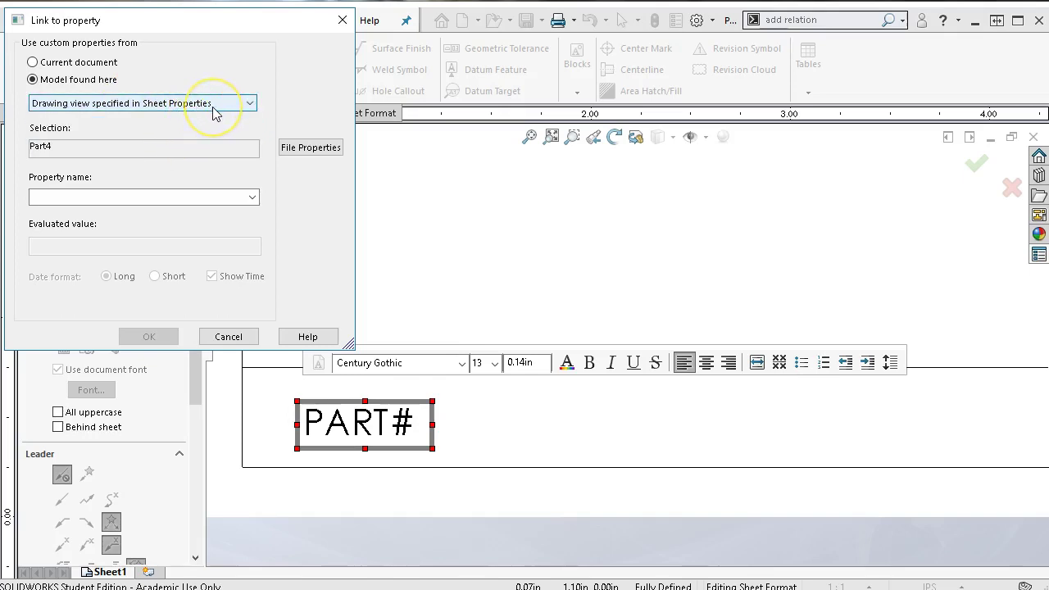
pyautogui.click(103, 165)
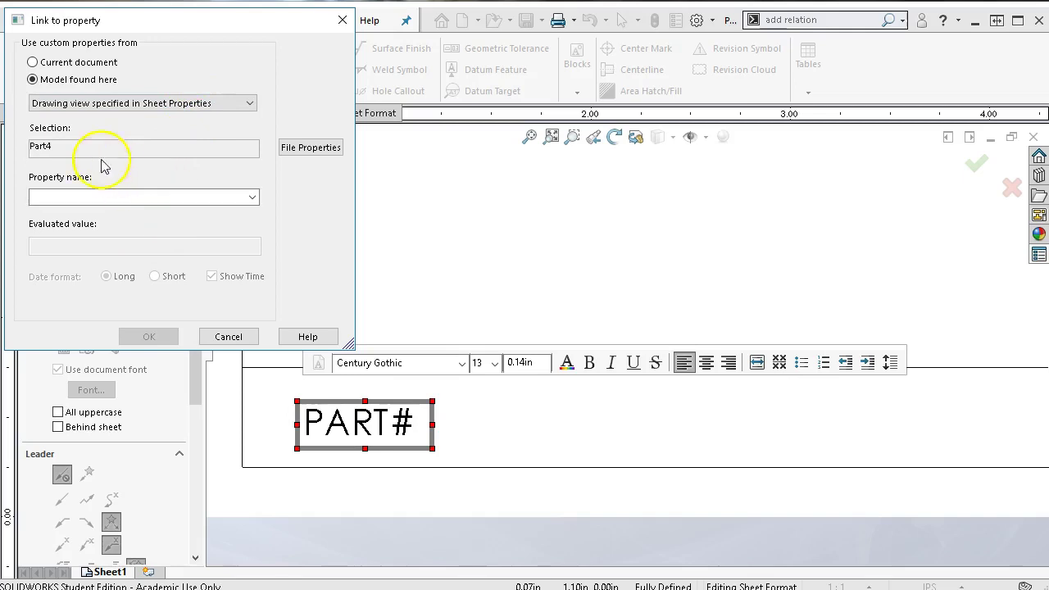
pyautogui.click(252, 200)
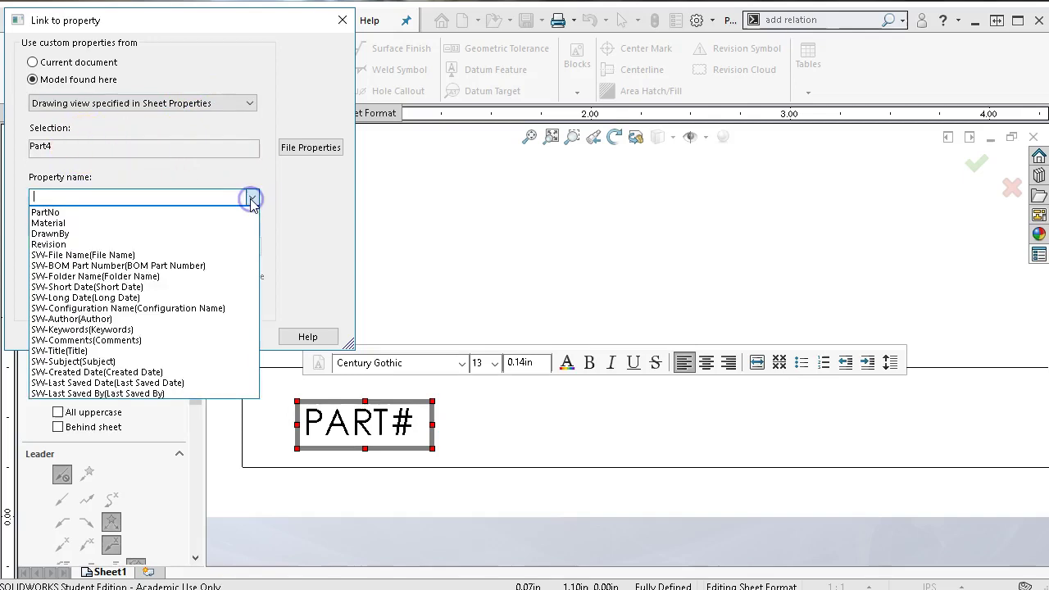
pyautogui.click(77, 211)
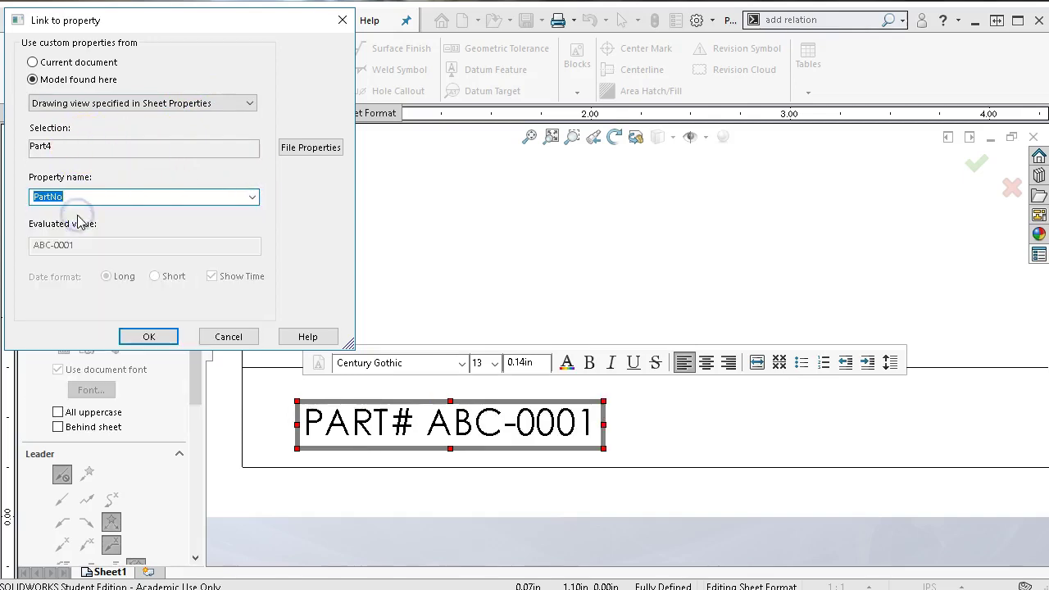
pyautogui.click(146, 336)
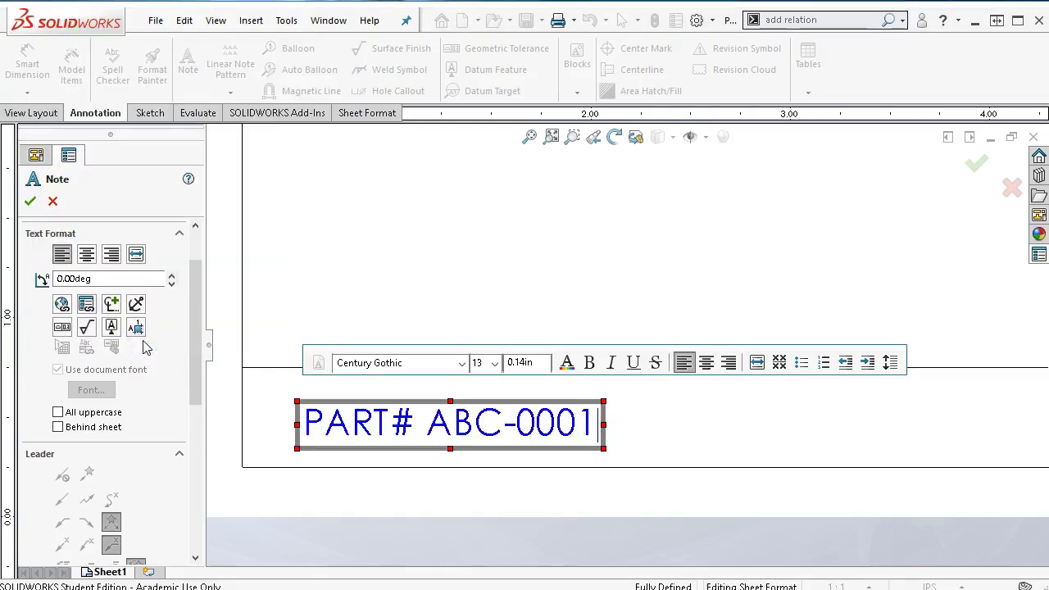
pyautogui.click(578, 300)
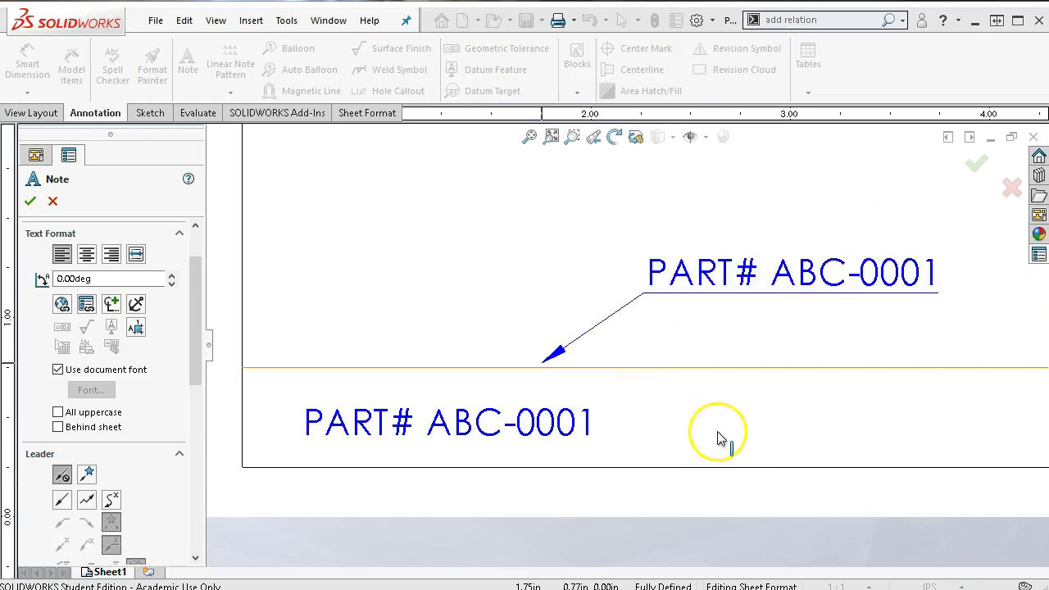
# - Place another note above the title strip and replace its entire text with "Drawn By: "
pyautogui.click(576, 281)
pyautogui.scroll(-2, 785, 216)
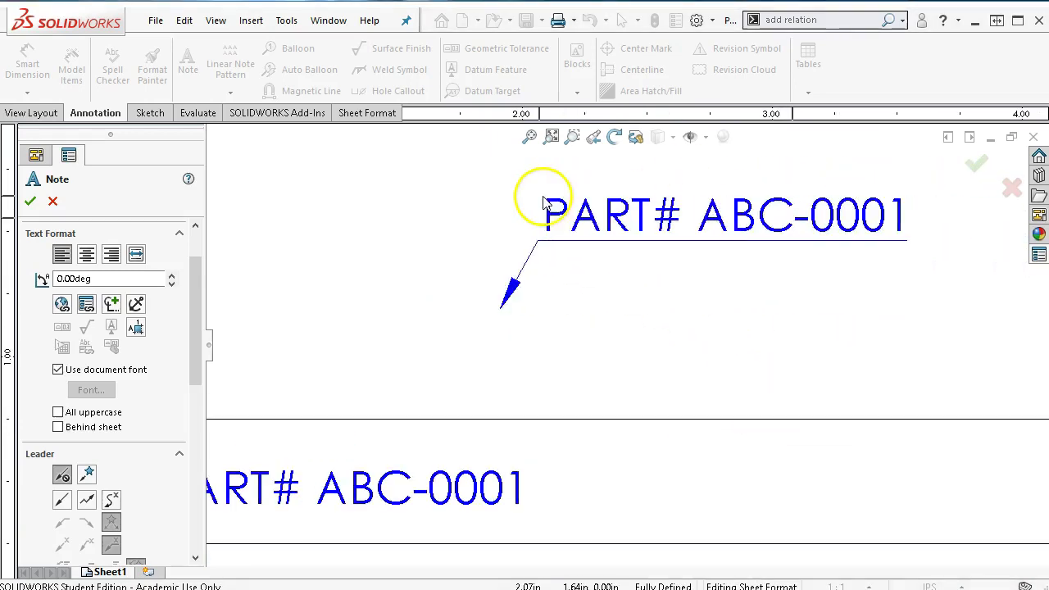
pyautogui.click(500, 208)
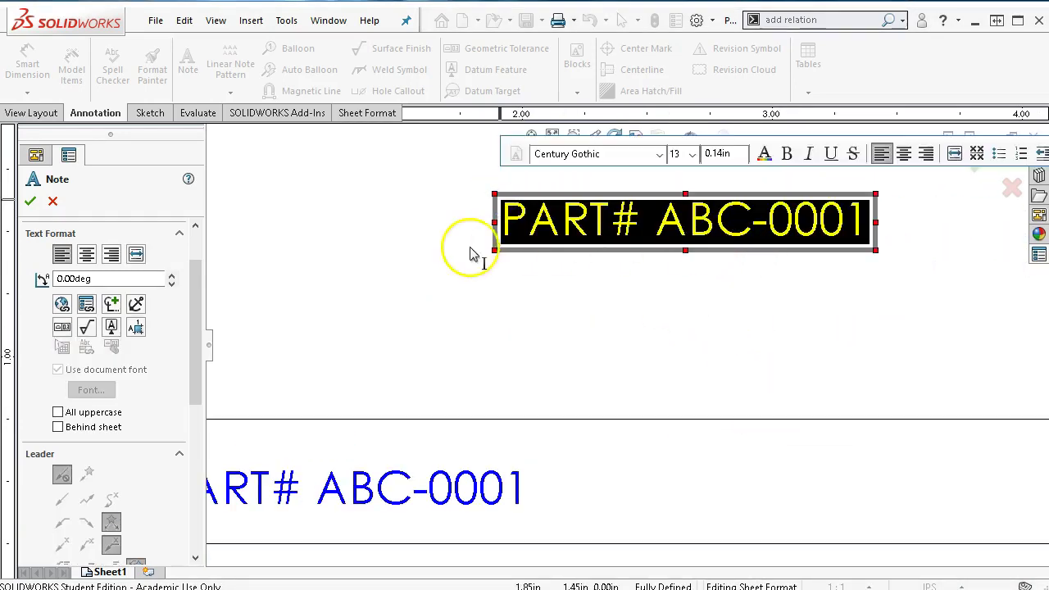
pyautogui.moveTo(640, 228); pyautogui.dragTo(512, 234)
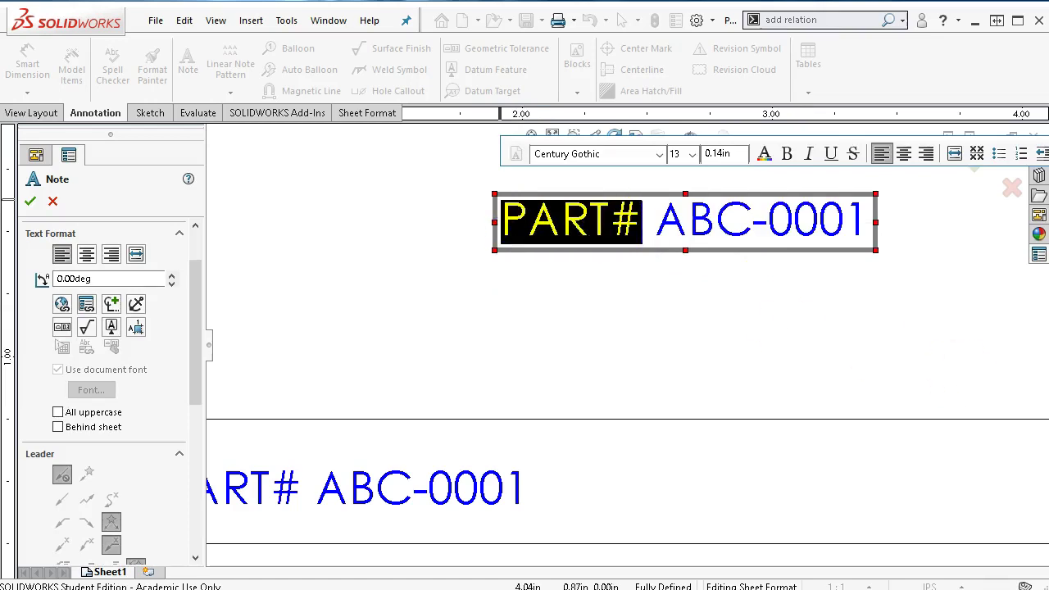
pyautogui.write('Drawn')
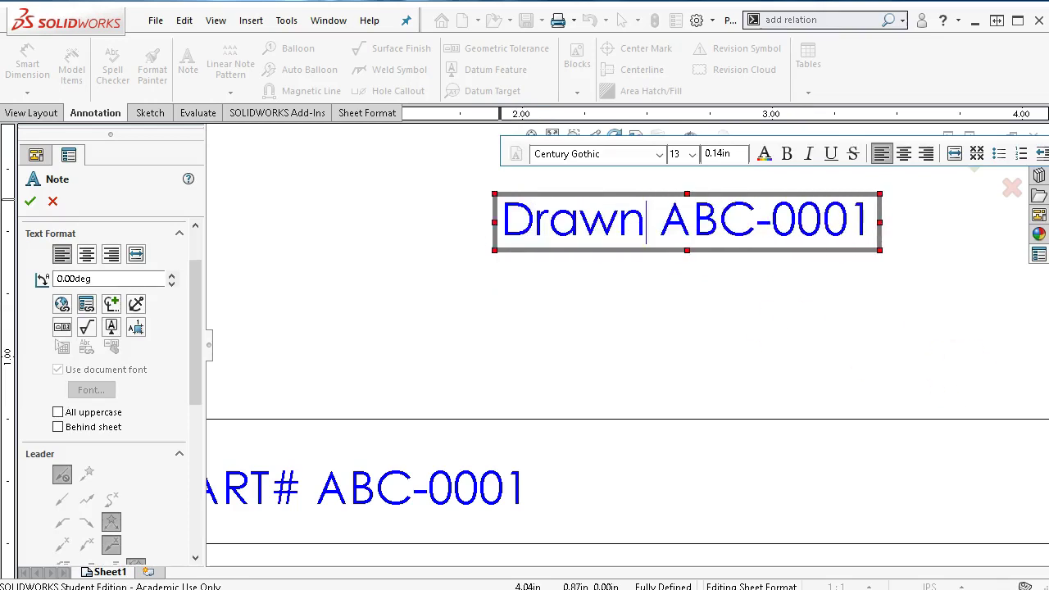
pyautogui.write(' By')
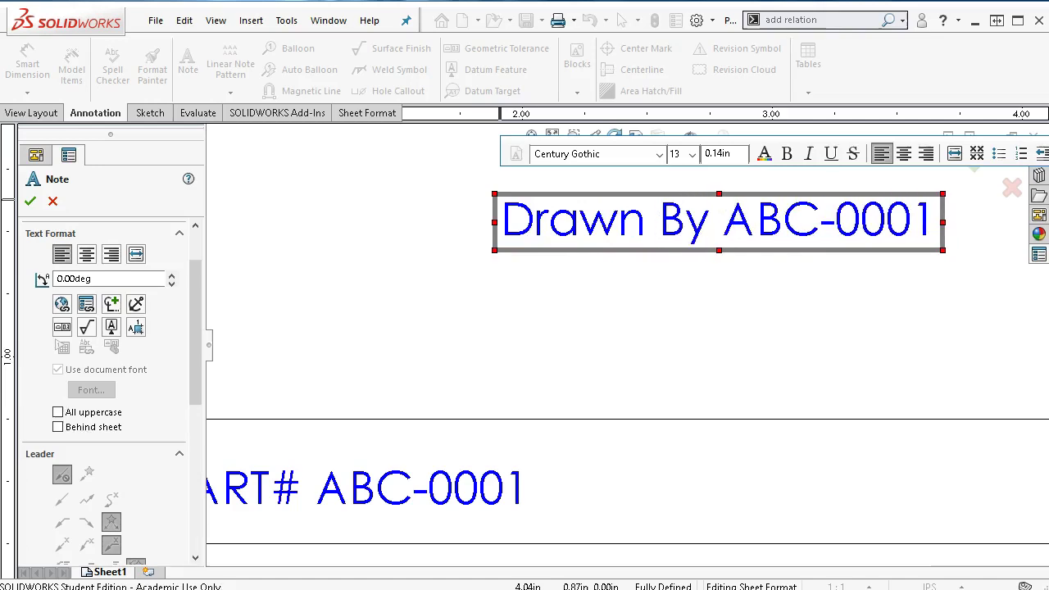
pyautogui.write(':')
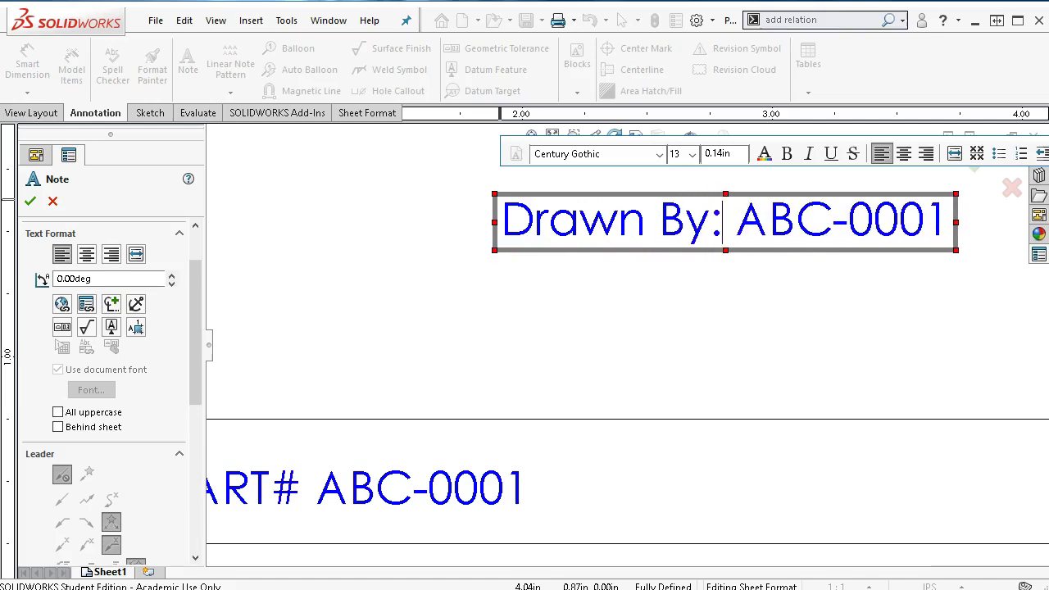
pyautogui.press('Delete')
pyautogui.press('Delete')
pyautogui.press('Delete')
pyautogui.press('Delete')
pyautogui.press('Delete')
pyautogui.press('Delete')
pyautogui.press('Delete')
pyautogui.press('Delete')
pyautogui.press('Delete')
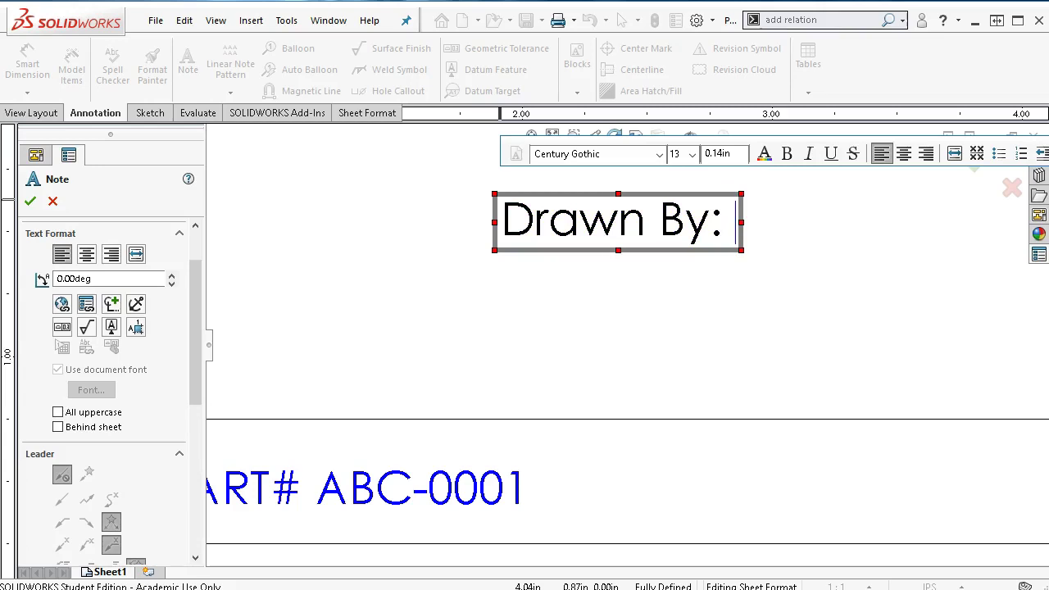
# - Link the Drawn By note to the DrawnBy property of the model in the sheet's drawing view
pyautogui.click(86, 305)
pyautogui.click(88, 105)
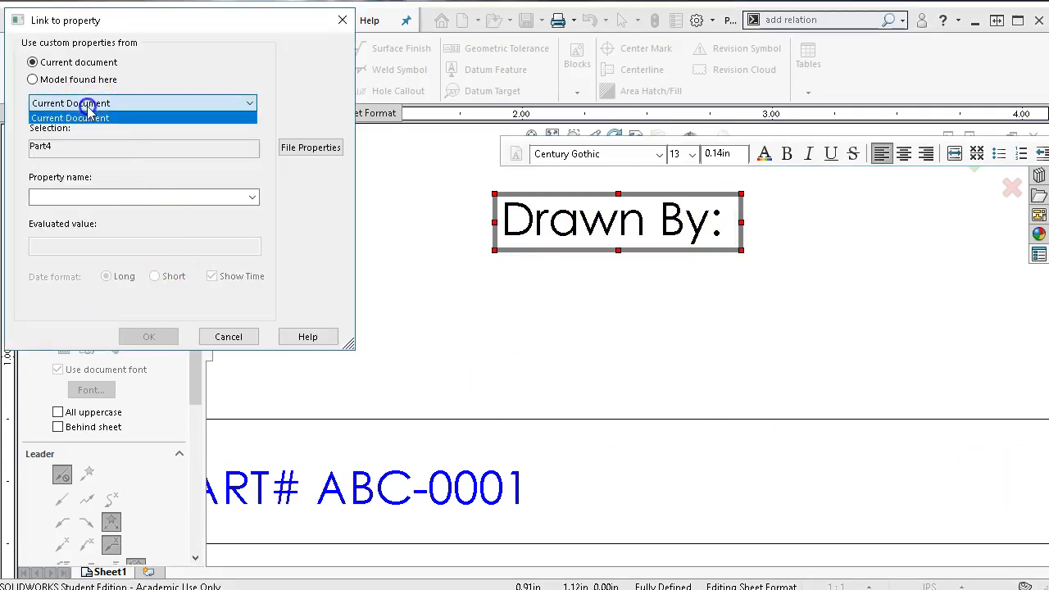
pyautogui.click(86, 107)
pyautogui.click(73, 79)
pyautogui.click(106, 197)
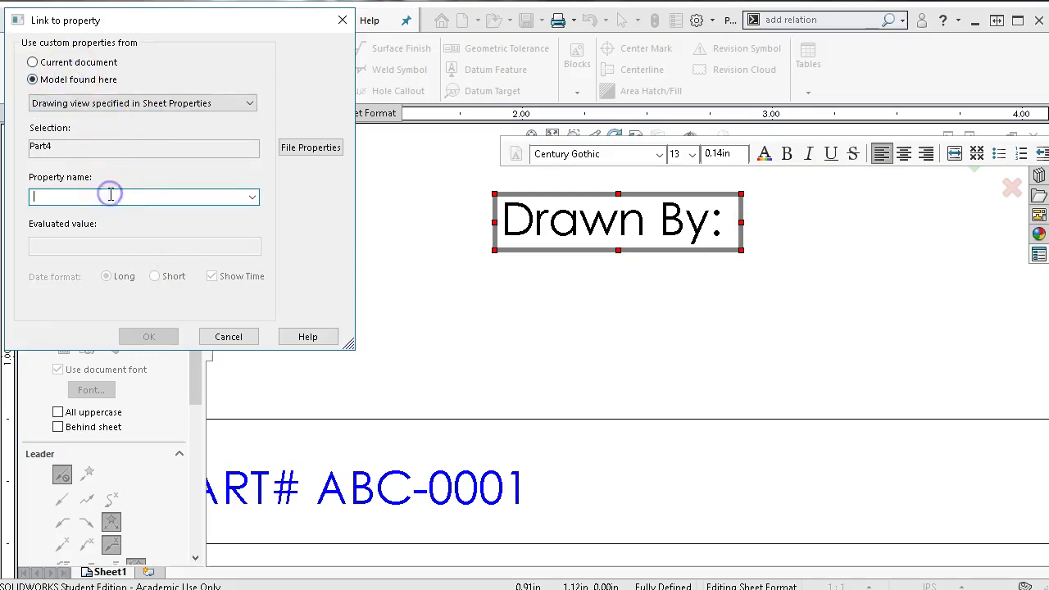
pyautogui.click(254, 197)
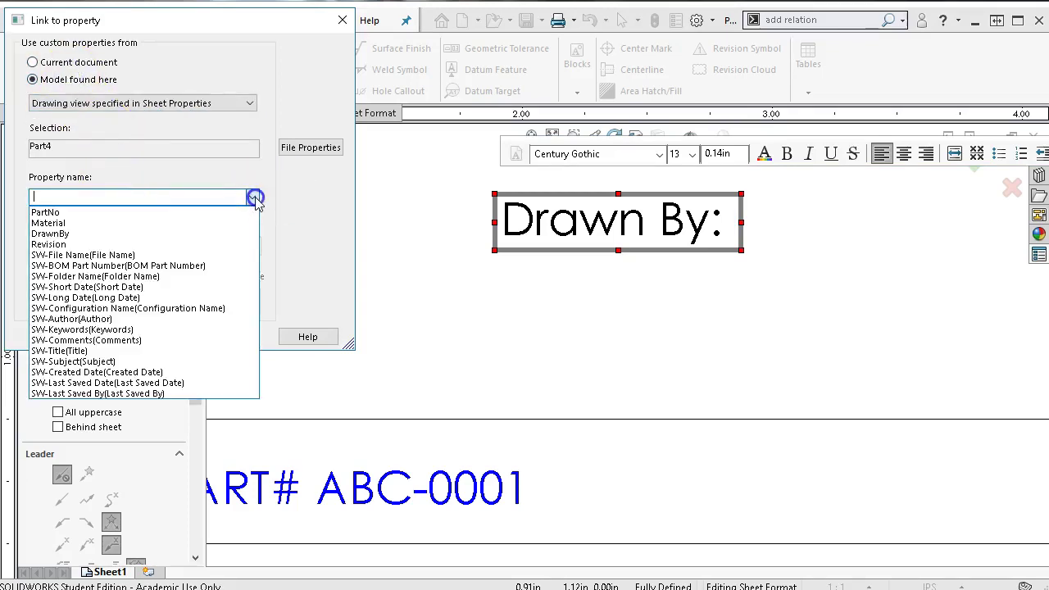
pyautogui.click(79, 233)
pyautogui.click(148, 335)
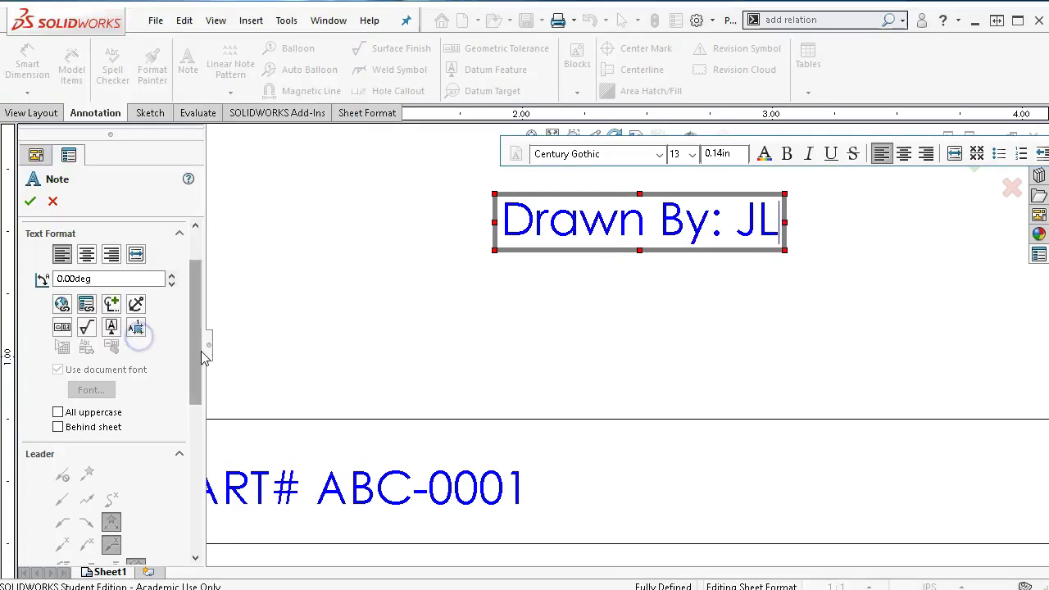
pyautogui.click(693, 259)
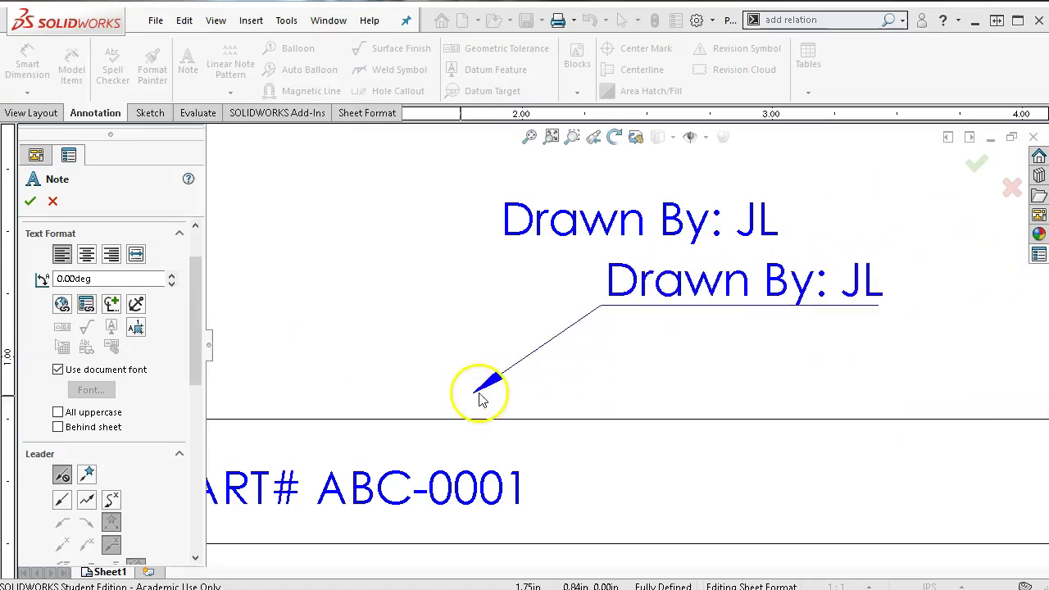
# - Place another note just below the Drawn By note and replace its entire text with "REV: "
pyautogui.click(369, 398)
pyautogui.click(452, 284)
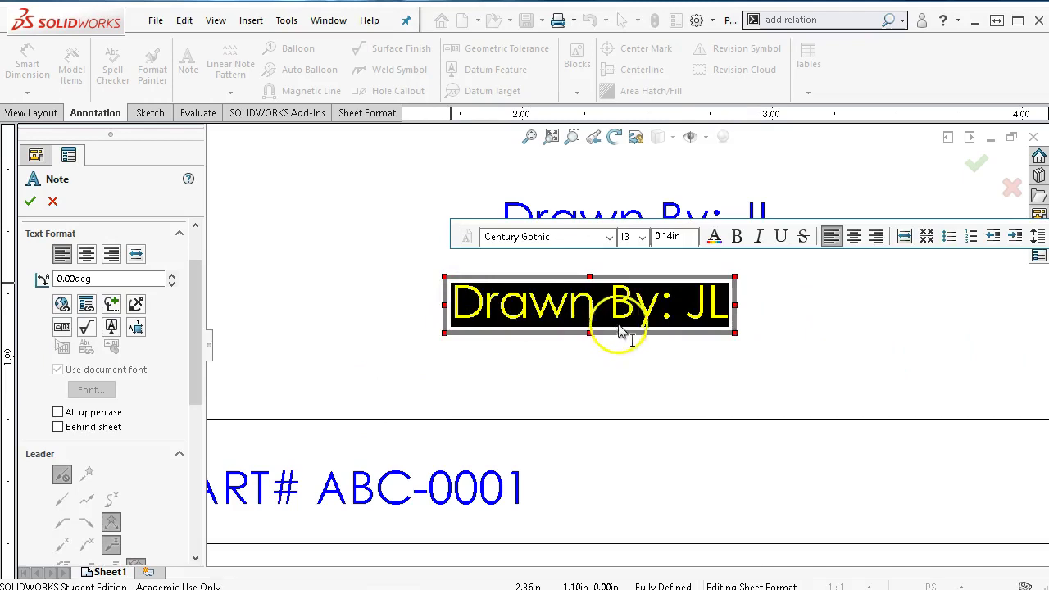
pyautogui.click(650, 313)
pyautogui.doubleClick(654, 312)
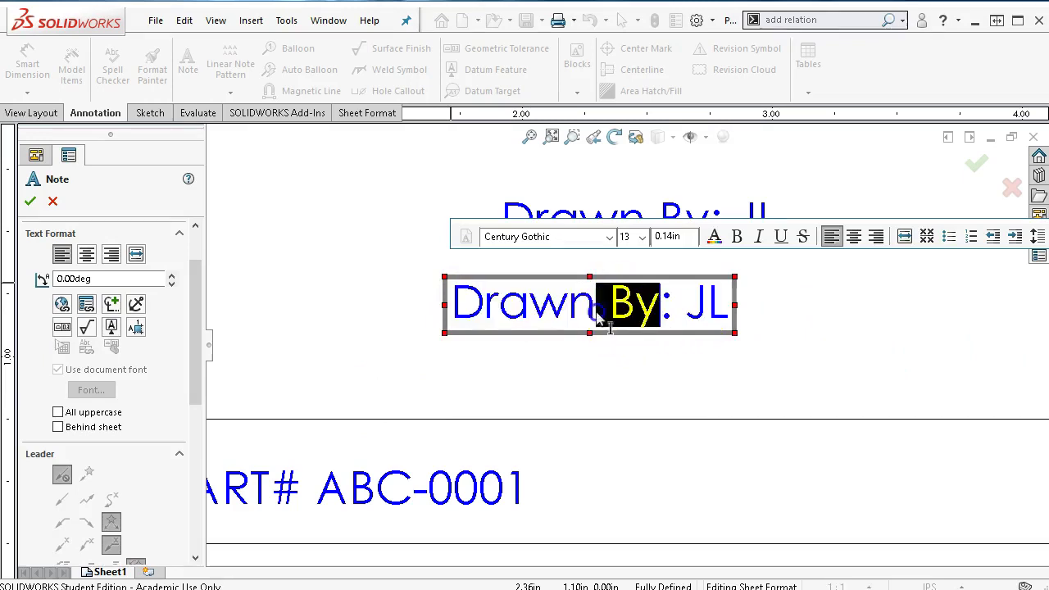
pyautogui.keyDown('shift'); pyautogui.click(429, 314); pyautogui.keyUp('shift')
pyautogui.write('REV')
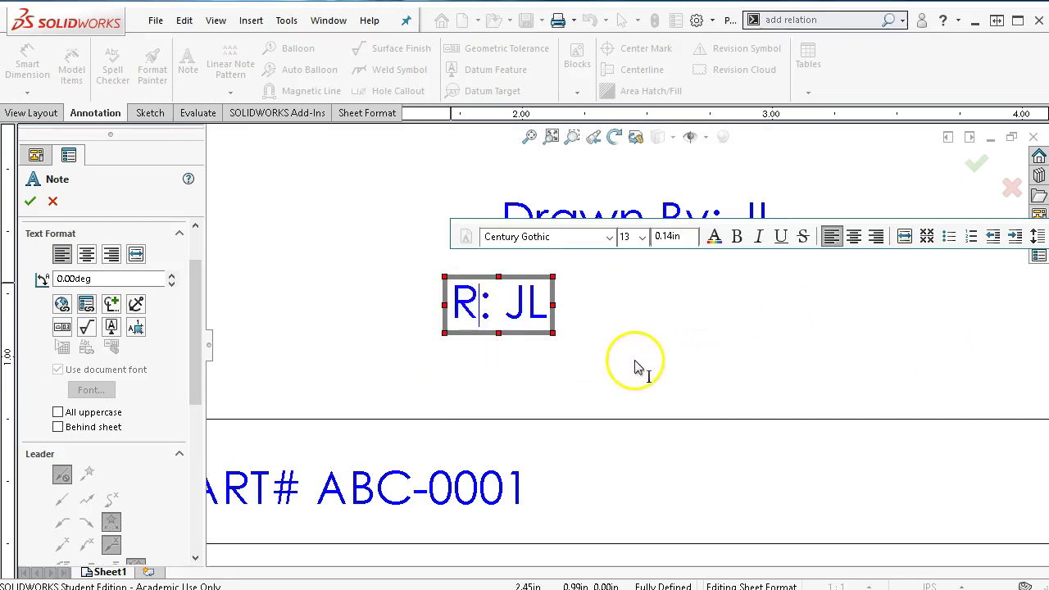
pyautogui.click(552, 303)
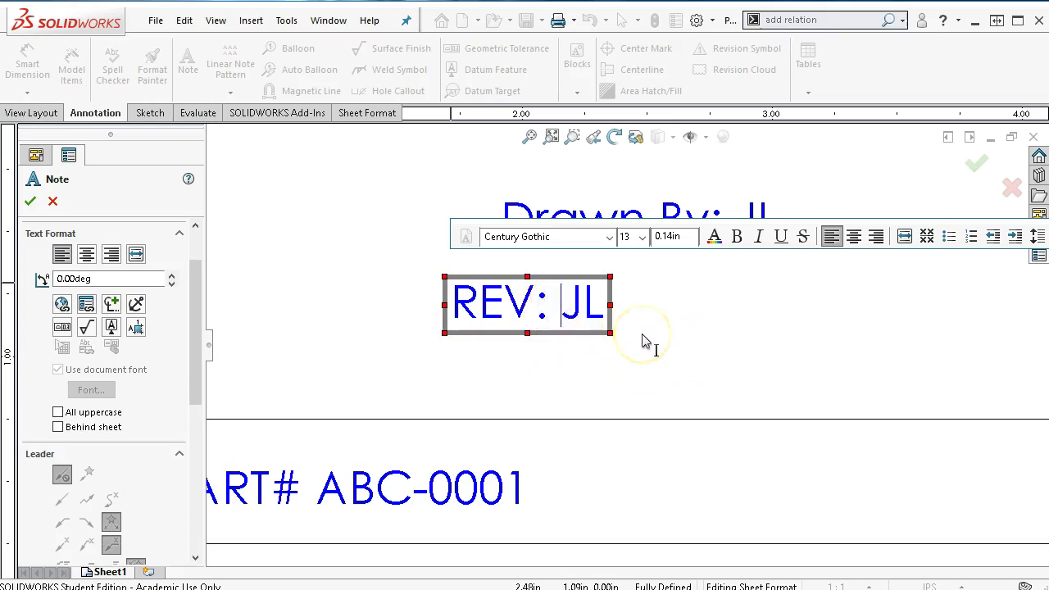
pyautogui.press('Delete')
pyautogui.press('Delete')
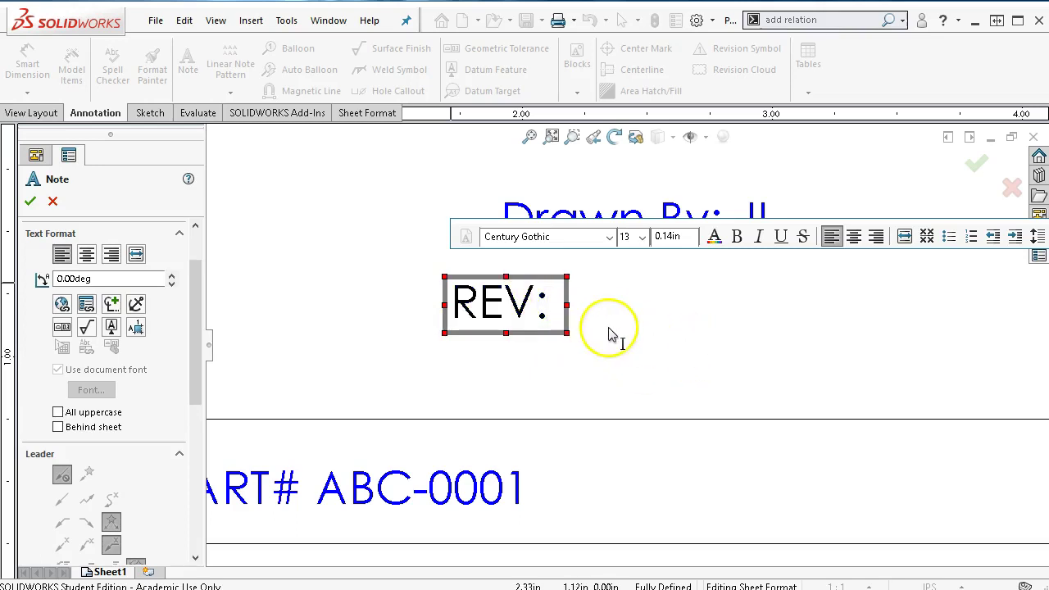
# - Link the REV note to the Revision property of the model in the sheet's drawing view
pyautogui.click(86, 304)
pyautogui.click(33, 80)
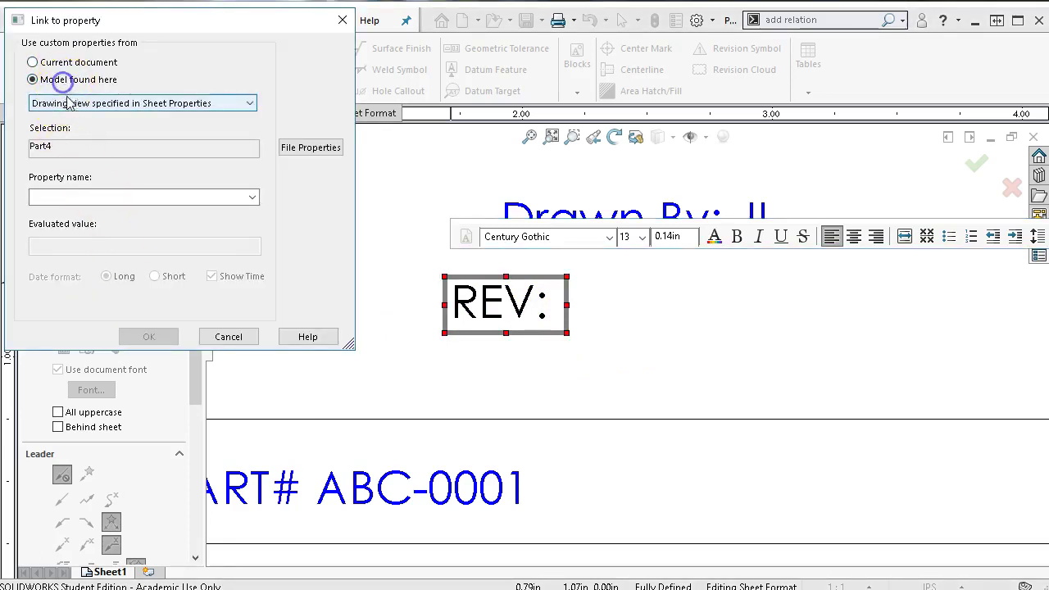
pyautogui.click(63, 176)
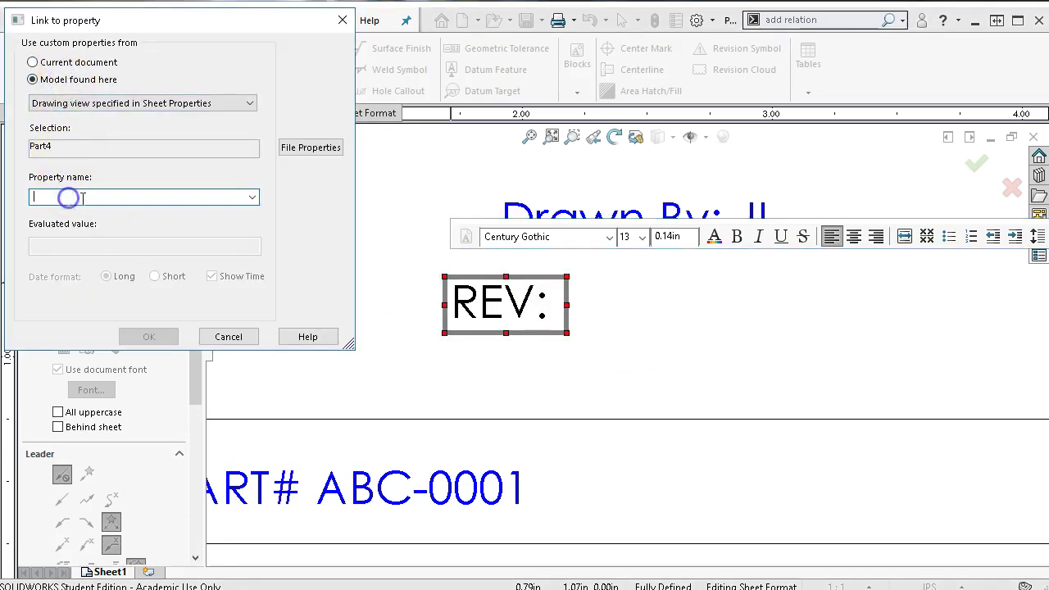
pyautogui.click(253, 201)
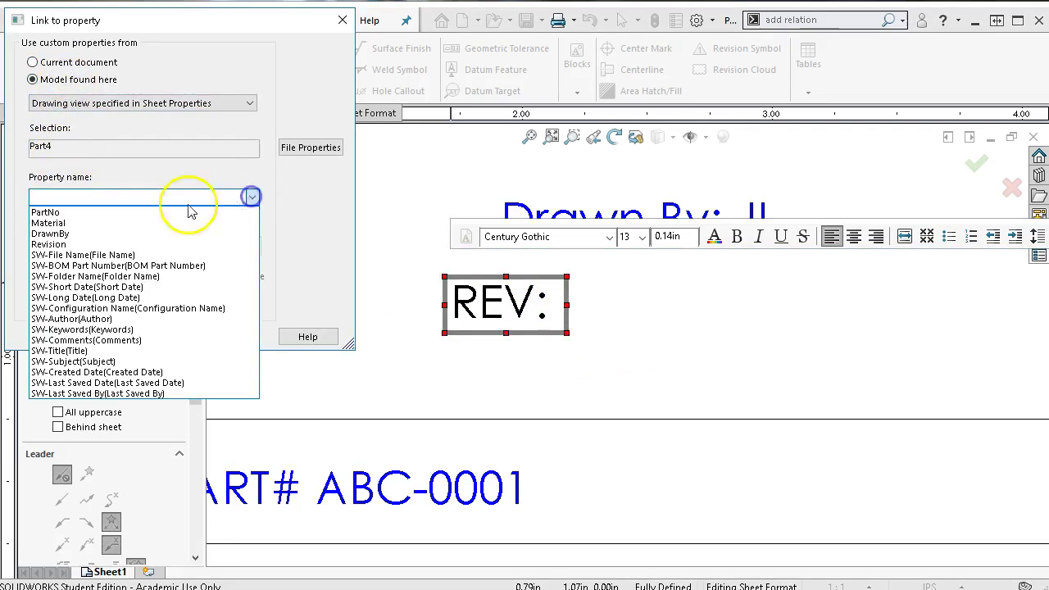
pyautogui.click(66, 238)
pyautogui.click(149, 336)
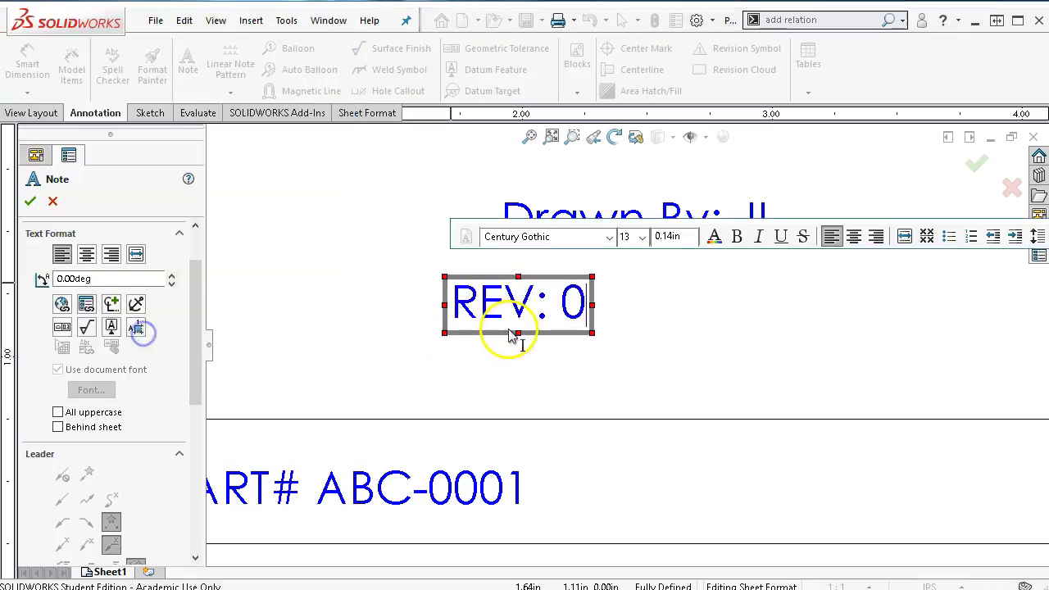
pyautogui.click(808, 339)
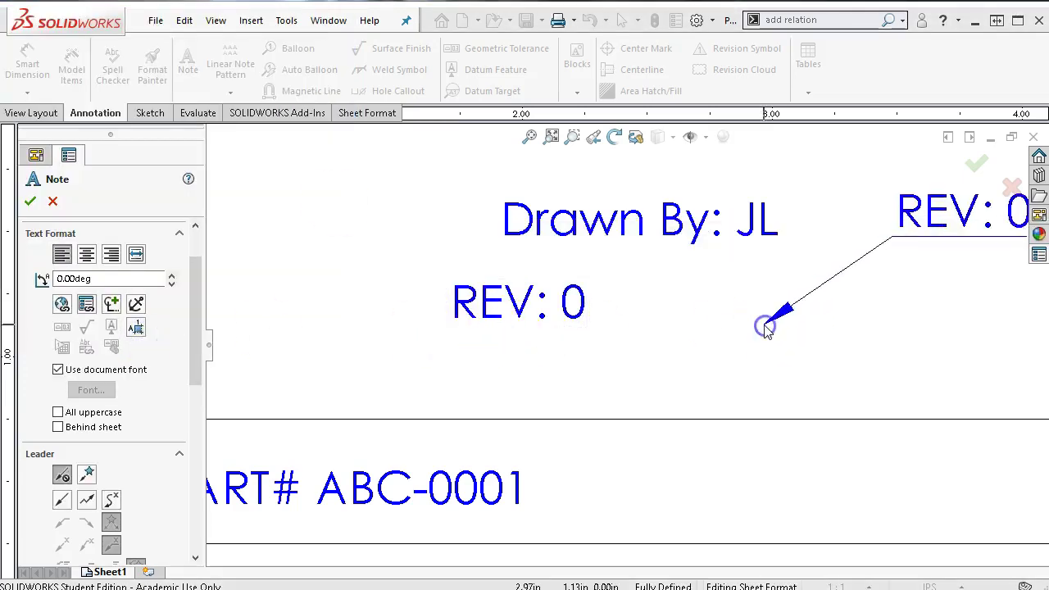
# - Place another note to the right of the Drawn By note and replace its text with "MATL:"
pyautogui.scroll(3, 764, 326)
pyautogui.click(796, 281)
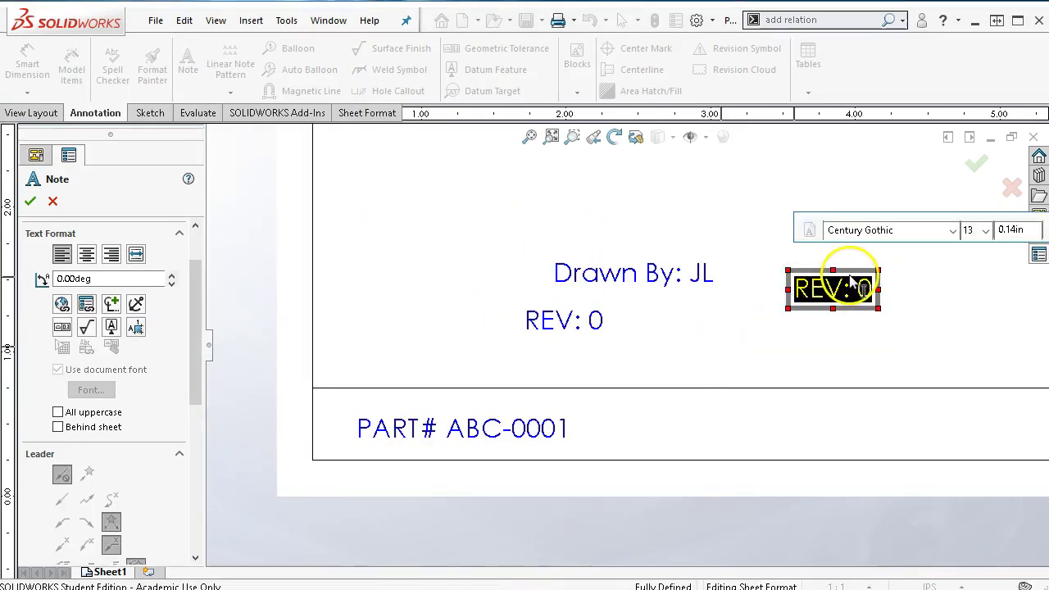
pyautogui.write('MATL:')
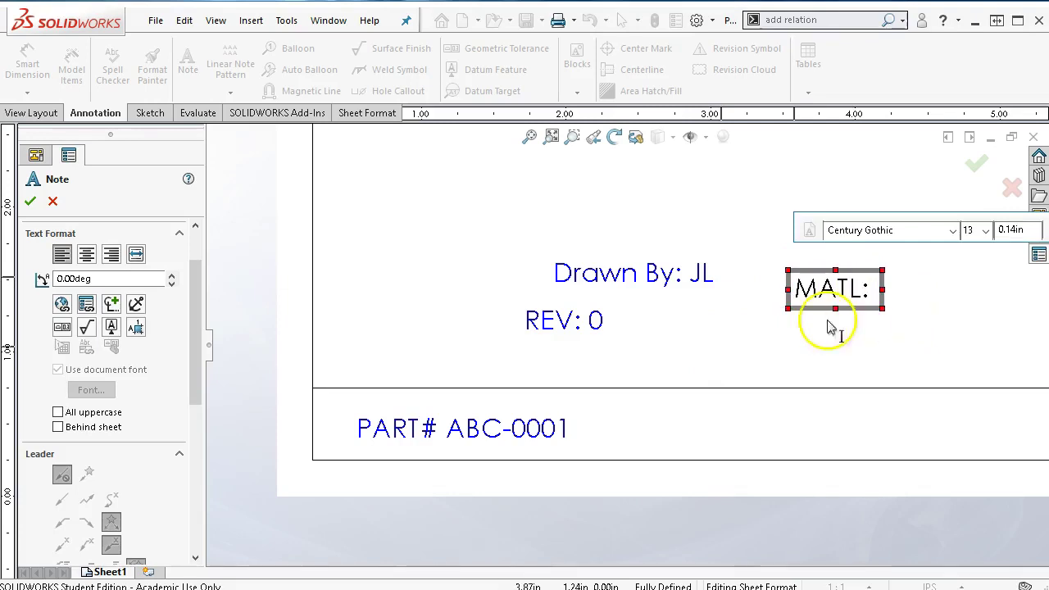
# - Link the MATL note to the Material property of the model in the sheet's drawing view and finish placing notes
pyautogui.click(86, 304)
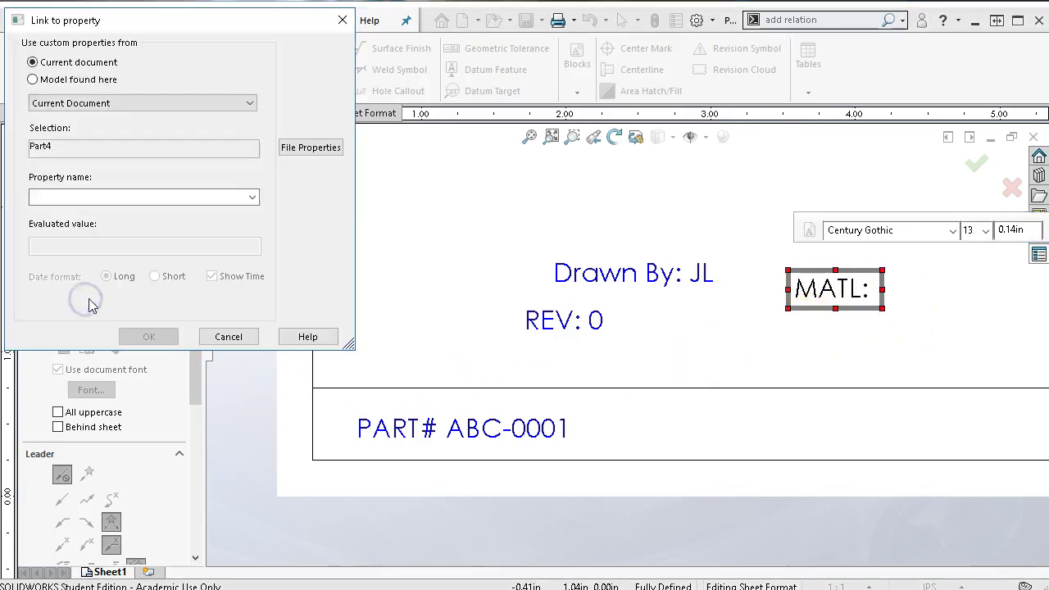
pyautogui.click(117, 102)
pyautogui.click(78, 80)
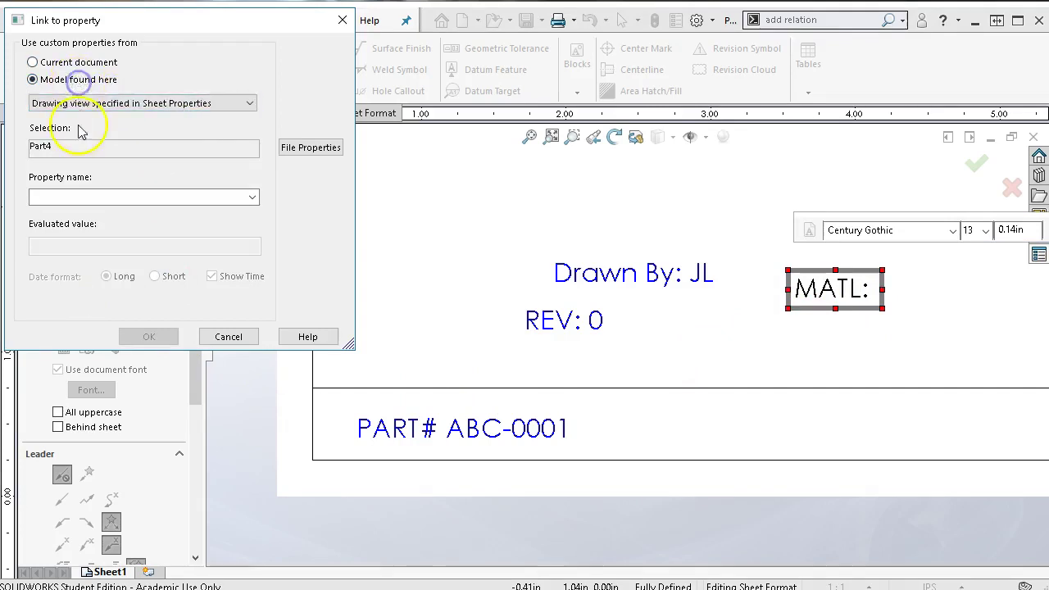
pyautogui.click(252, 198)
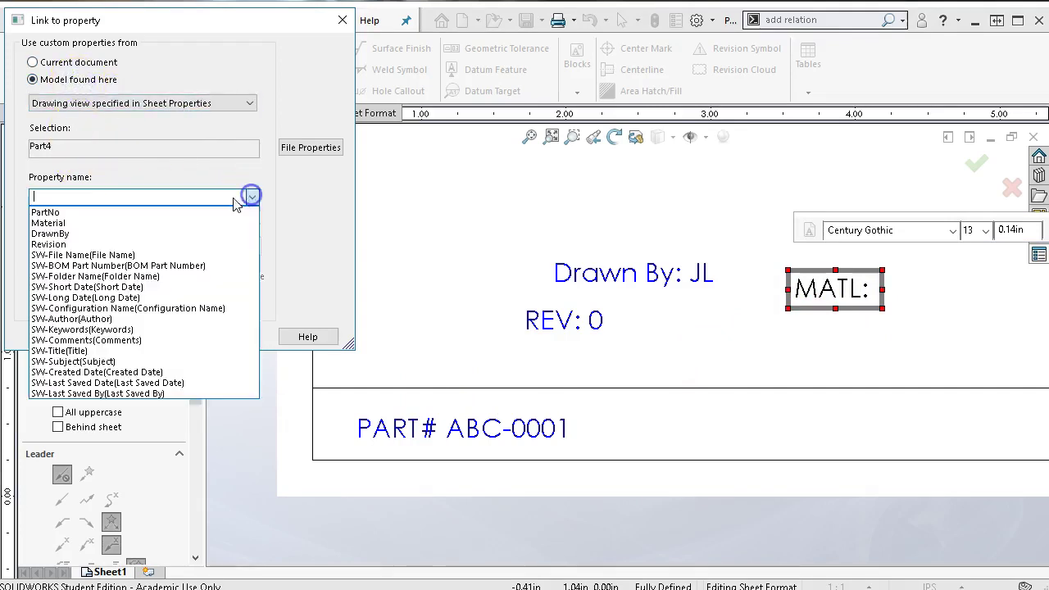
pyautogui.click(76, 230)
pyautogui.click(147, 338)
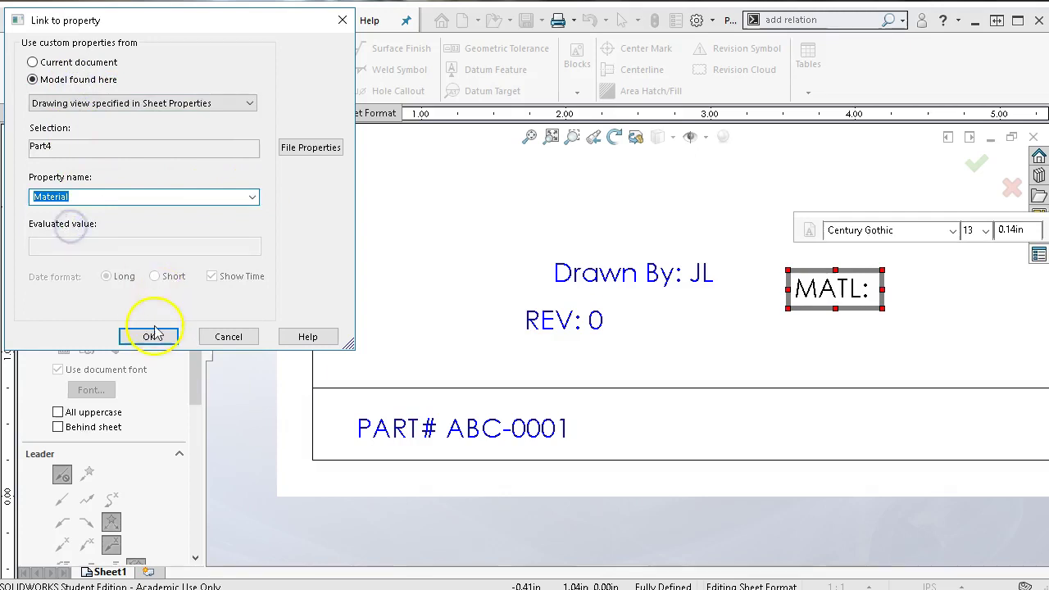
pyautogui.click(642, 351)
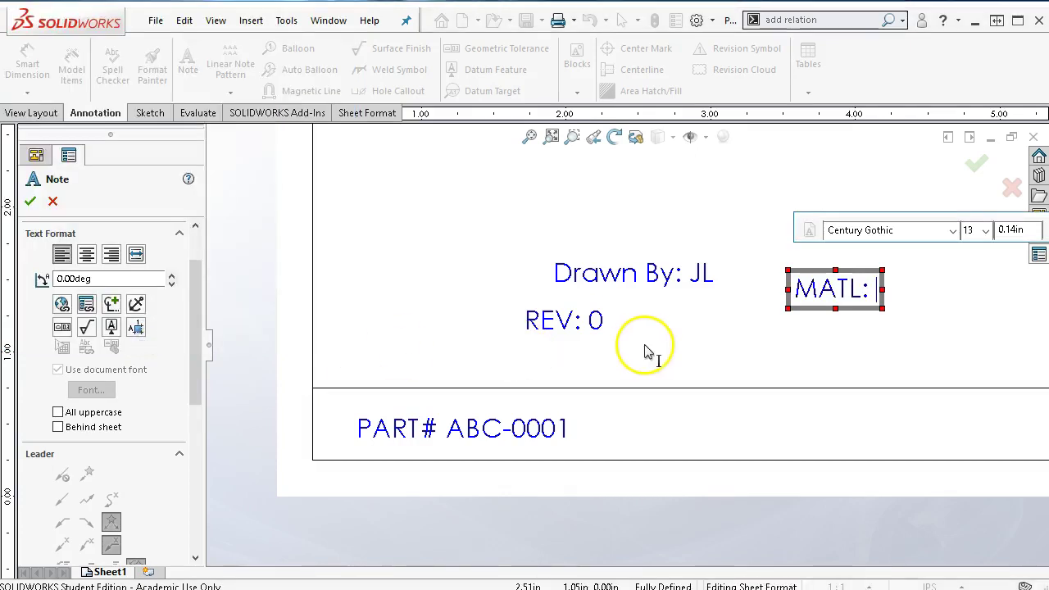
pyautogui.scroll(2, 886, 323)
pyautogui.scroll(-3, 867, 318)
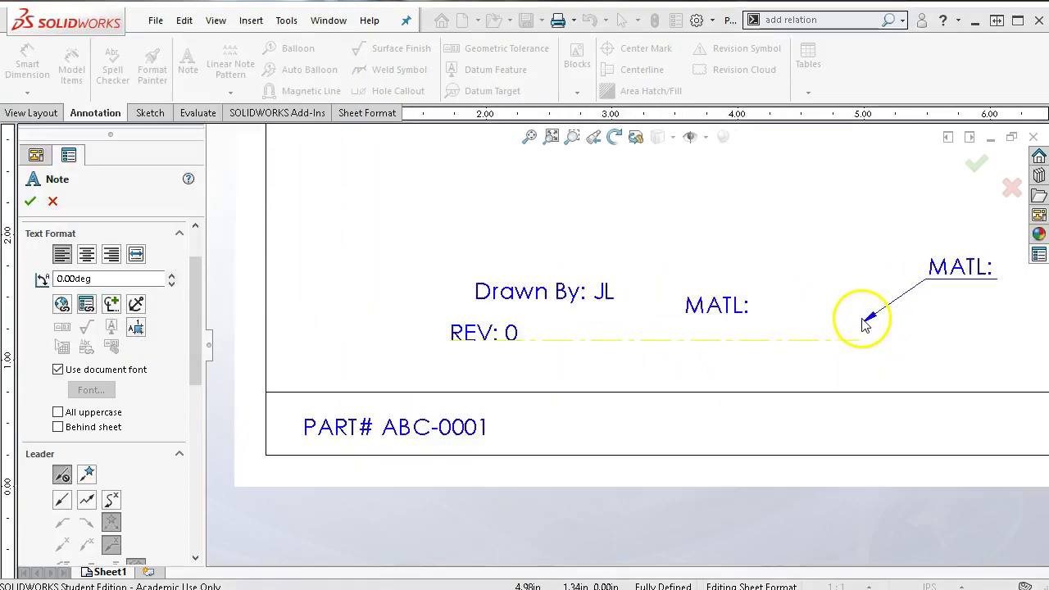
pyautogui.scroll(1, 736, 257)
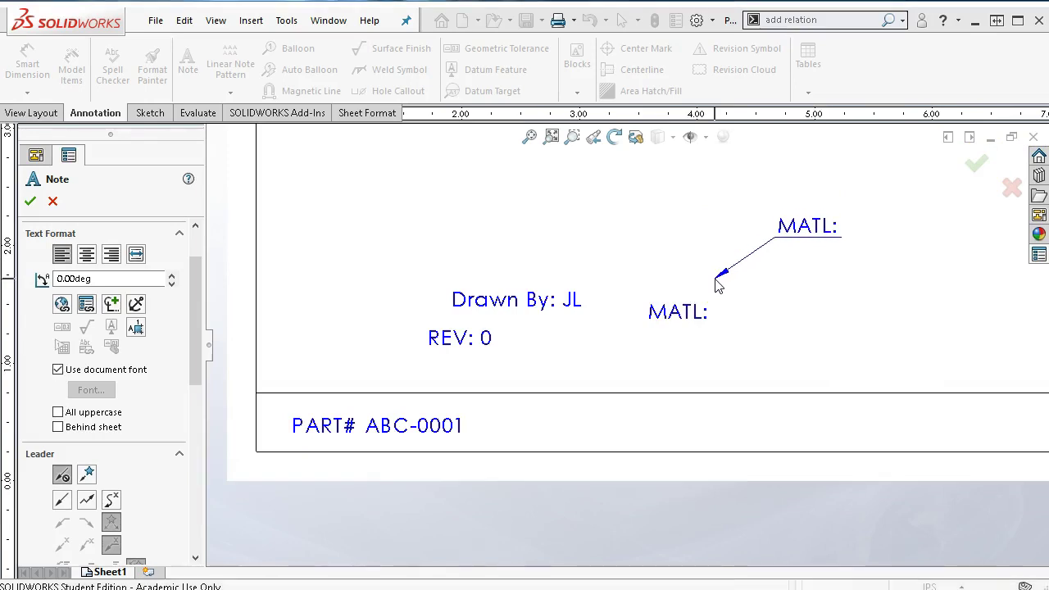
pyautogui.press('Escape')
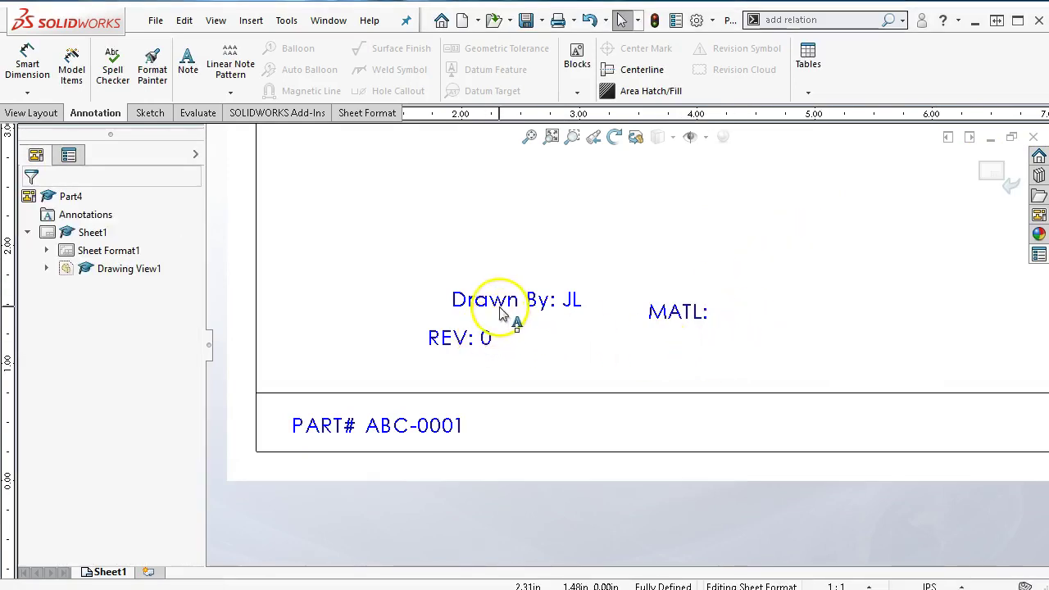
# - Move the REV, Drawn By and MATL notes into the title strip in a row after the PART# note, and exit sheet format editing
pyautogui.moveTo(481, 347)
pyautogui.mouseDown()
pyautogui.moveTo(547, 424)
pyautogui.moveTo(507, 432)
pyautogui.moveTo(559, 426)
pyautogui.moveTo(543, 423)
pyautogui.mouseUp()
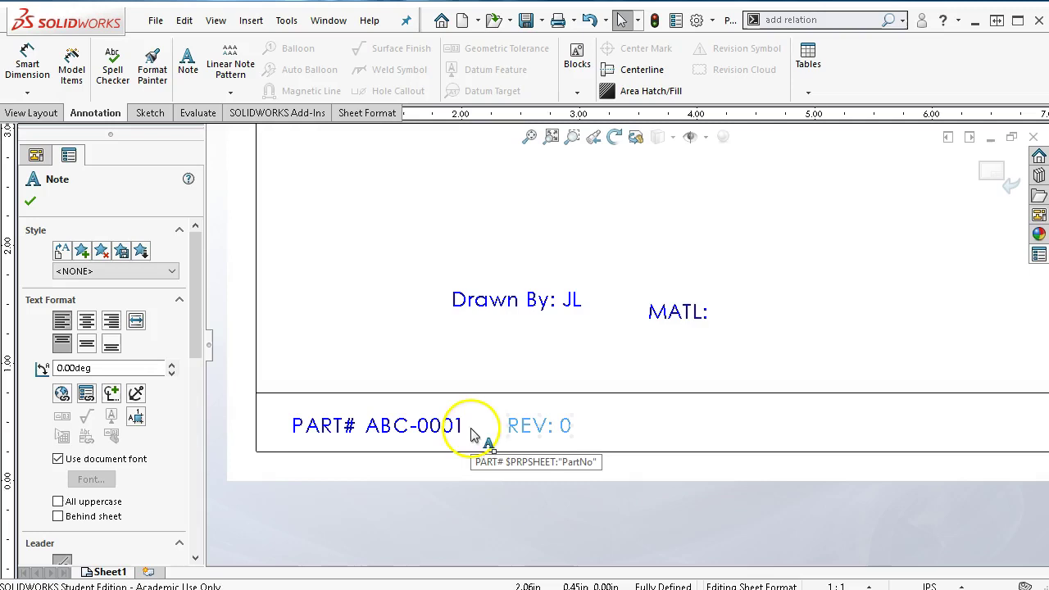
pyautogui.moveTo(530, 304)
pyautogui.mouseDown()
pyautogui.moveTo(580, 332)
pyautogui.moveTo(704, 441)
pyautogui.moveTo(677, 423)
pyautogui.moveTo(590, 429)
pyautogui.moveTo(580, 414)
pyautogui.mouseUp()
pyautogui.moveTo(673, 316)
pyautogui.mouseDown()
pyautogui.moveTo(796, 418)
pyautogui.moveTo(776, 438)
pyautogui.moveTo(792, 422)
pyautogui.moveTo(871, 439)
pyautogui.mouseUp()
pyautogui.scroll(4, 871, 435)
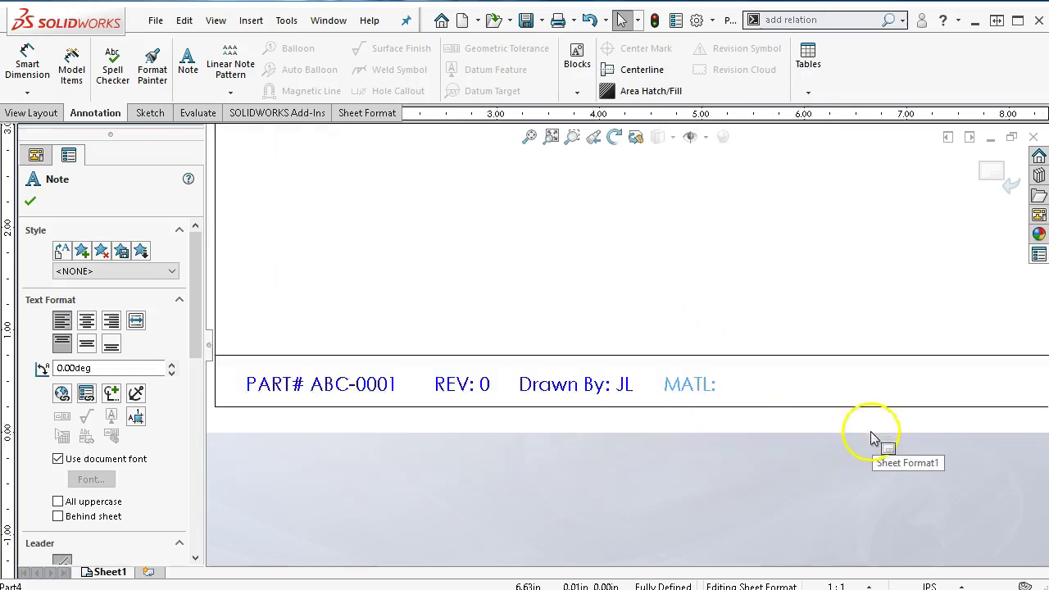
pyautogui.press('Escape')
pyautogui.scroll(-2, 636, 278)
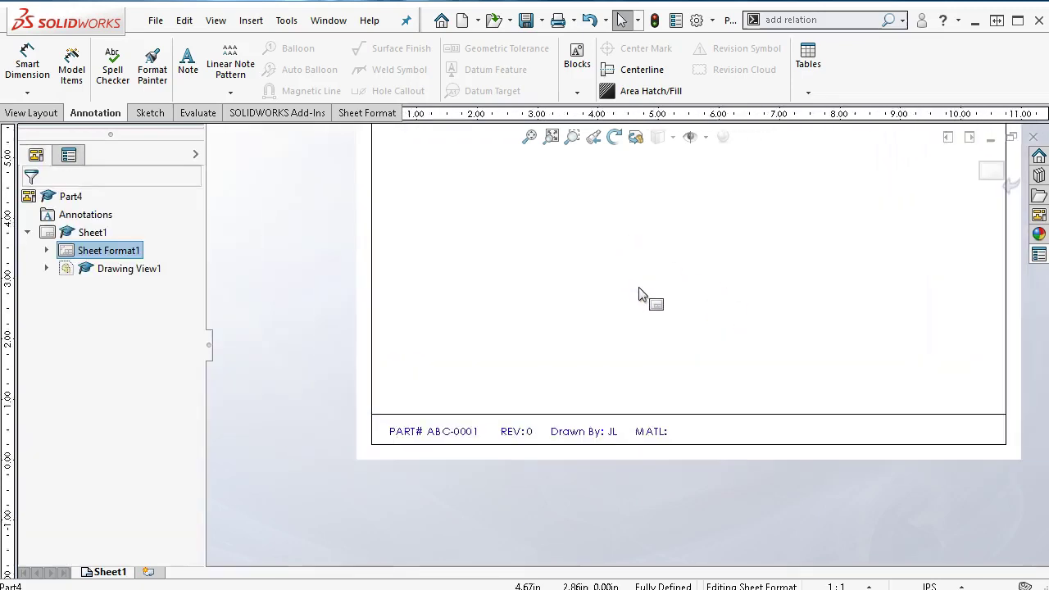
pyautogui.scroll(3, 643, 283)
pyautogui.scroll(-2, 646, 278)
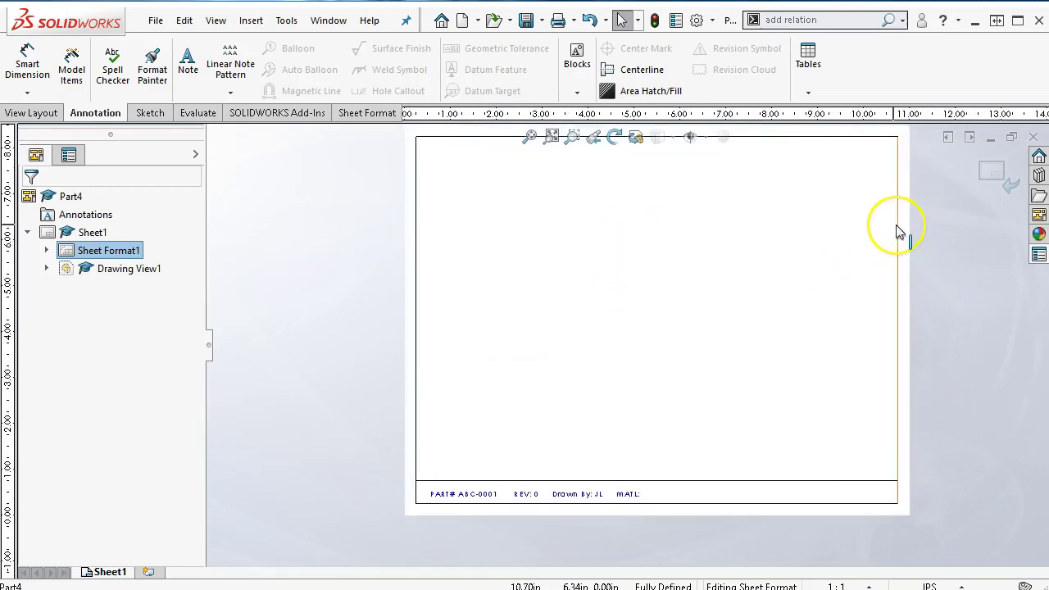
pyautogui.click(992, 174)
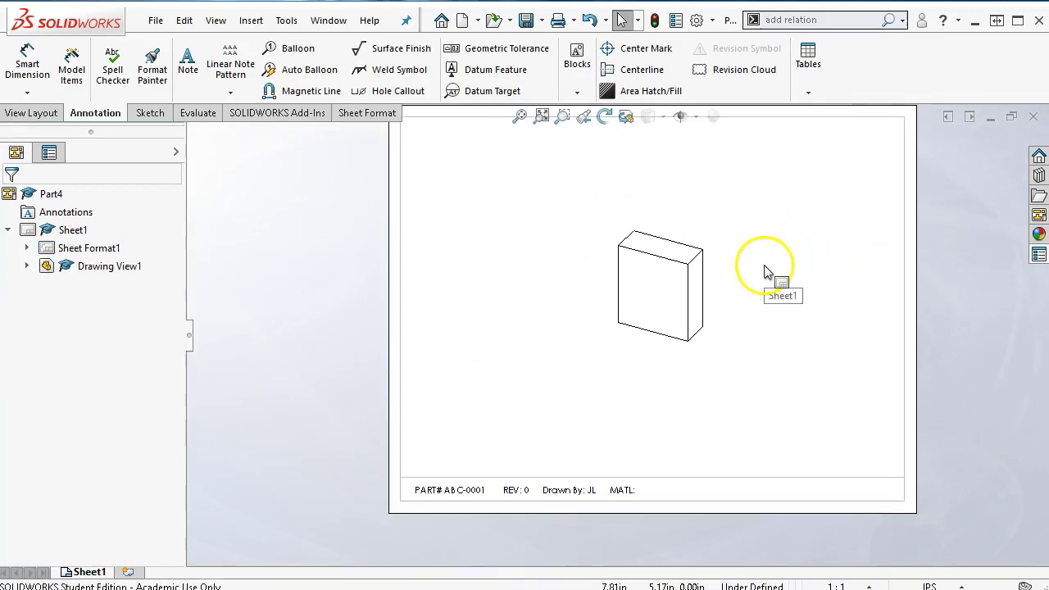
pyautogui.scroll(-2, 675, 375)
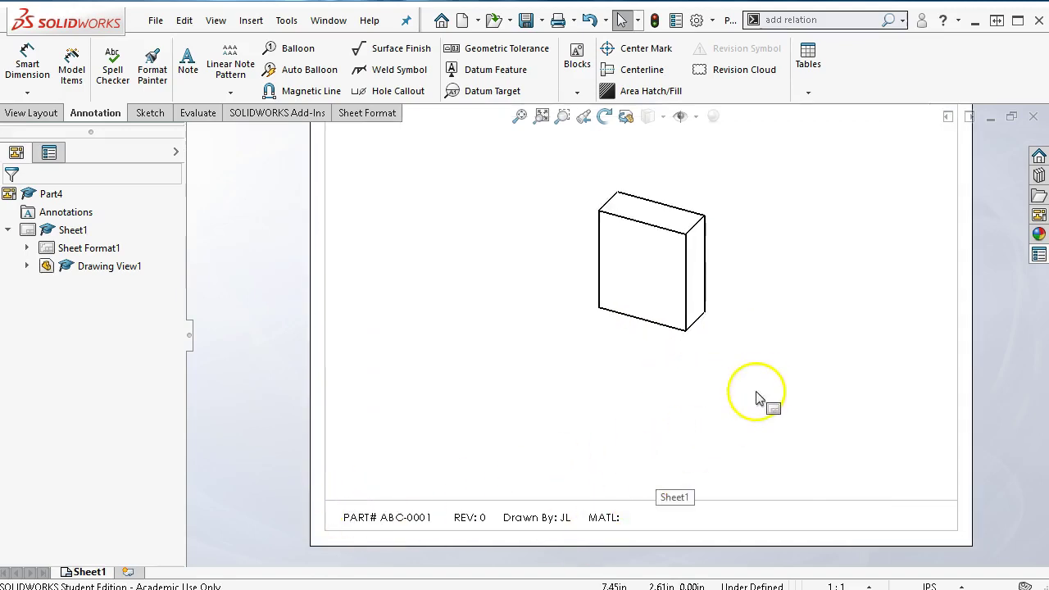
pyautogui.scroll(2, 745, 389)
# - Reopen the sheet format for editing and link the MATL note to the model's Material property once more
pyautogui.rightClick(623, 372)
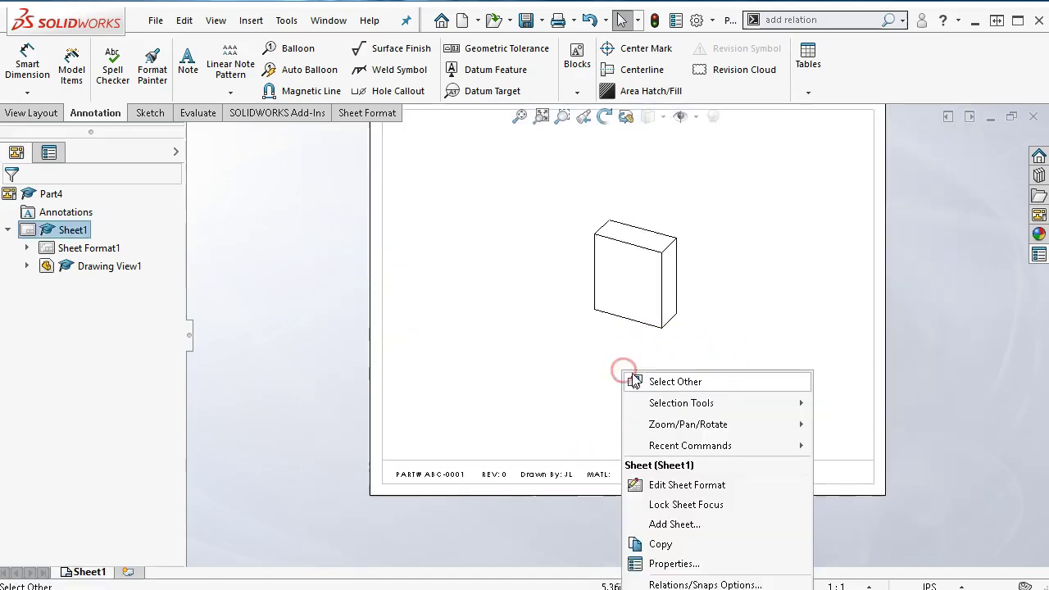
pyautogui.click(679, 485)
pyautogui.scroll(-5, 675, 480)
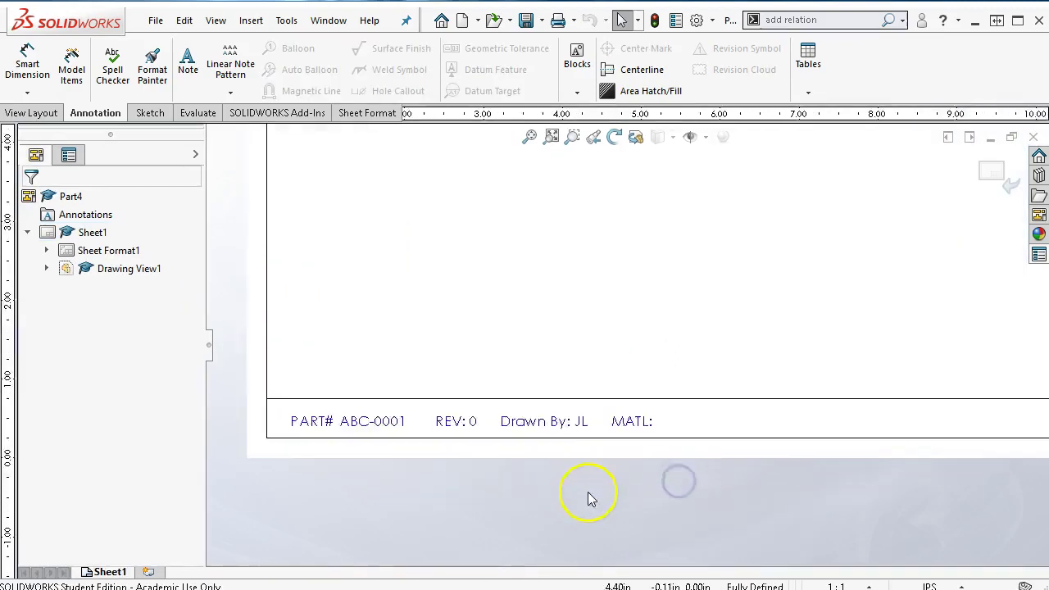
pyautogui.doubleClick(665, 391)
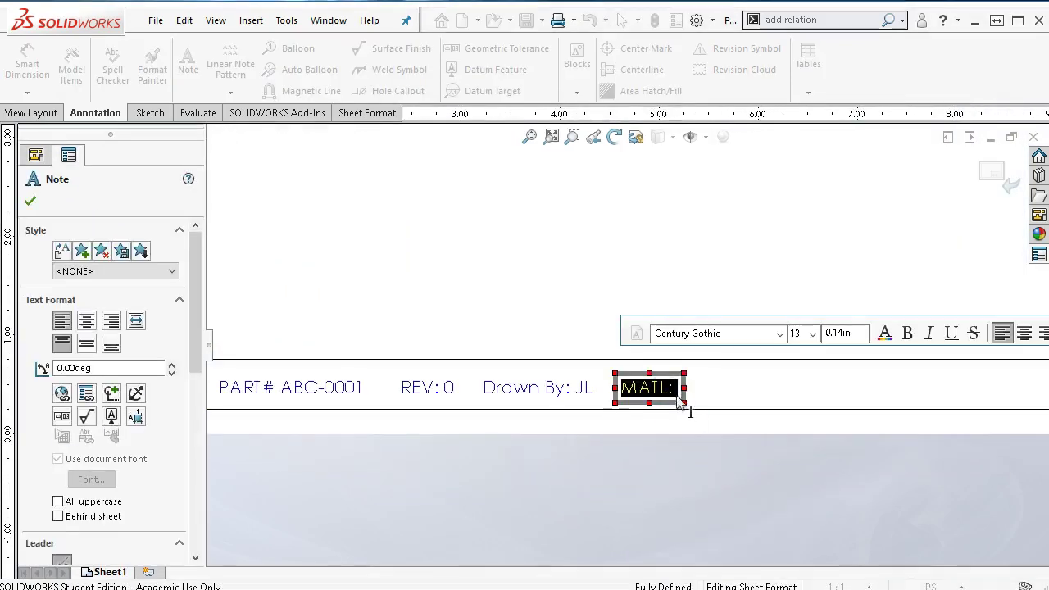
pyautogui.click(82, 396)
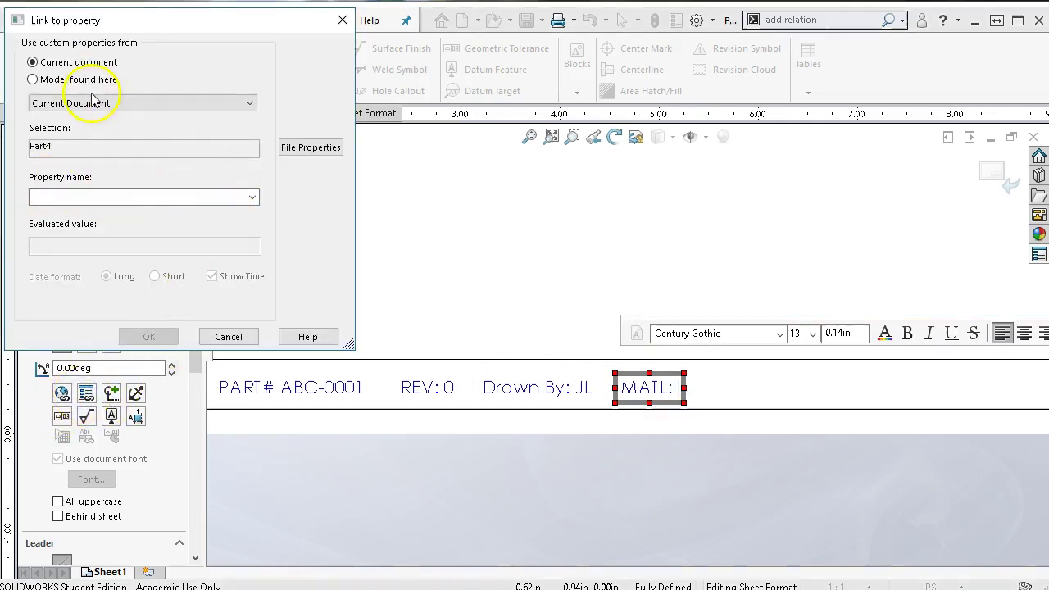
pyautogui.click(251, 198)
pyautogui.click(47, 223)
pyautogui.click(148, 336)
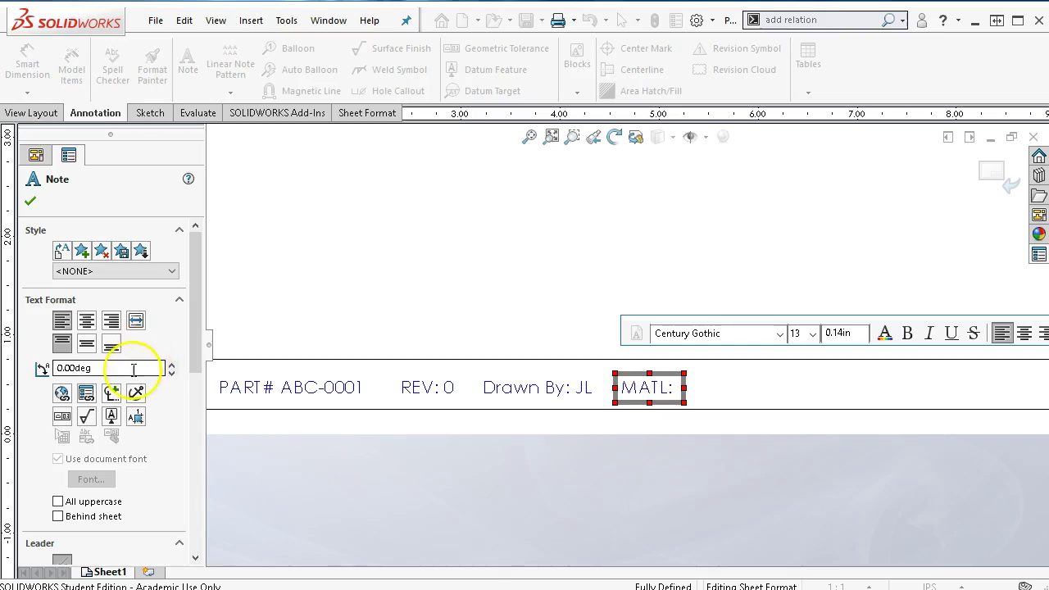
pyautogui.click(86, 394)
pyautogui.click(137, 332)
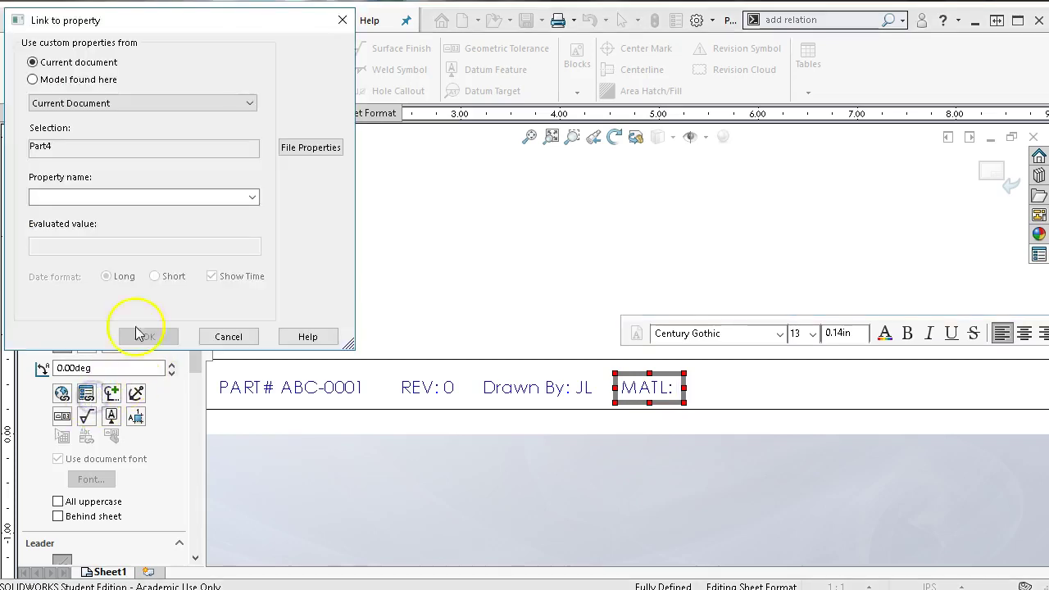
pyautogui.click(252, 197)
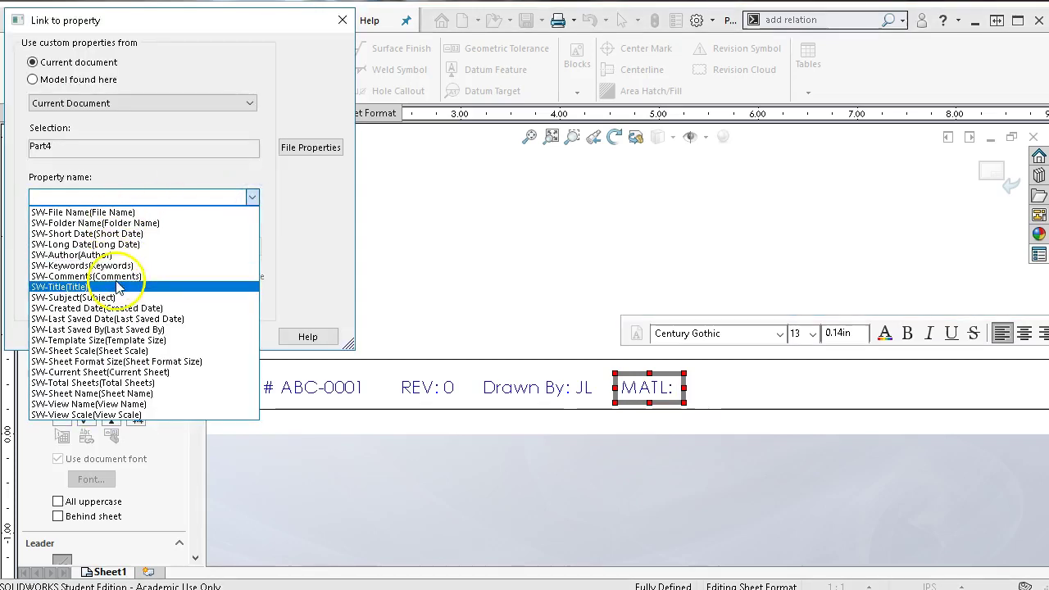
pyautogui.click(47, 81)
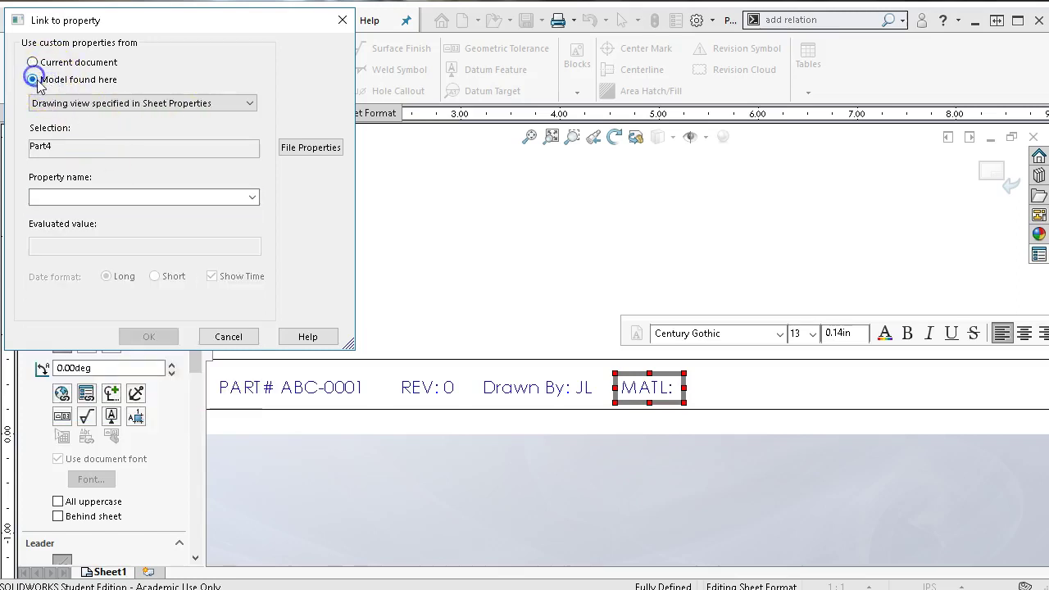
pyautogui.click(252, 197)
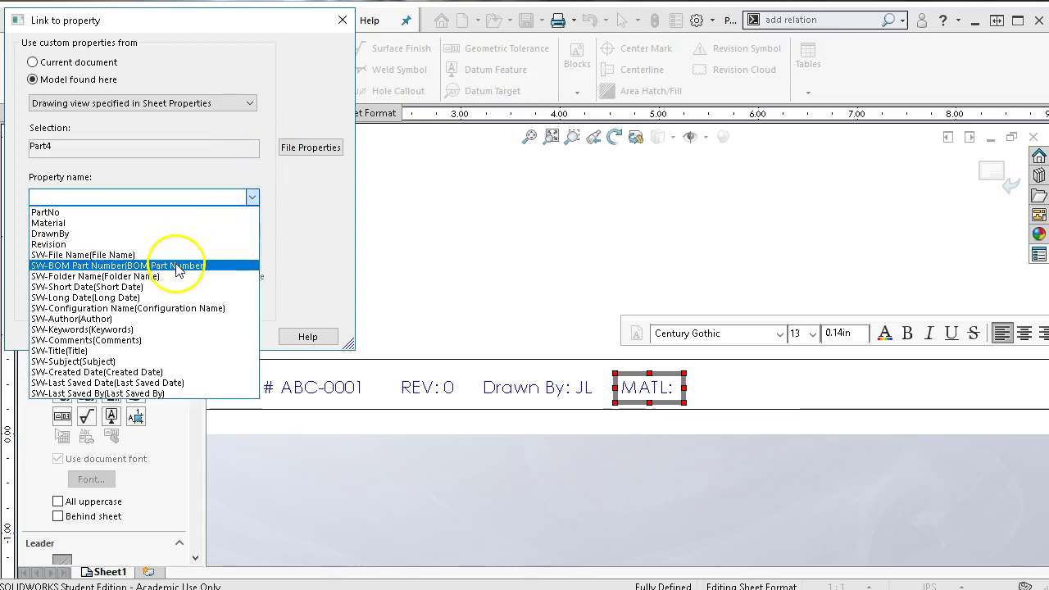
pyautogui.click(223, 169)
pyautogui.click(219, 337)
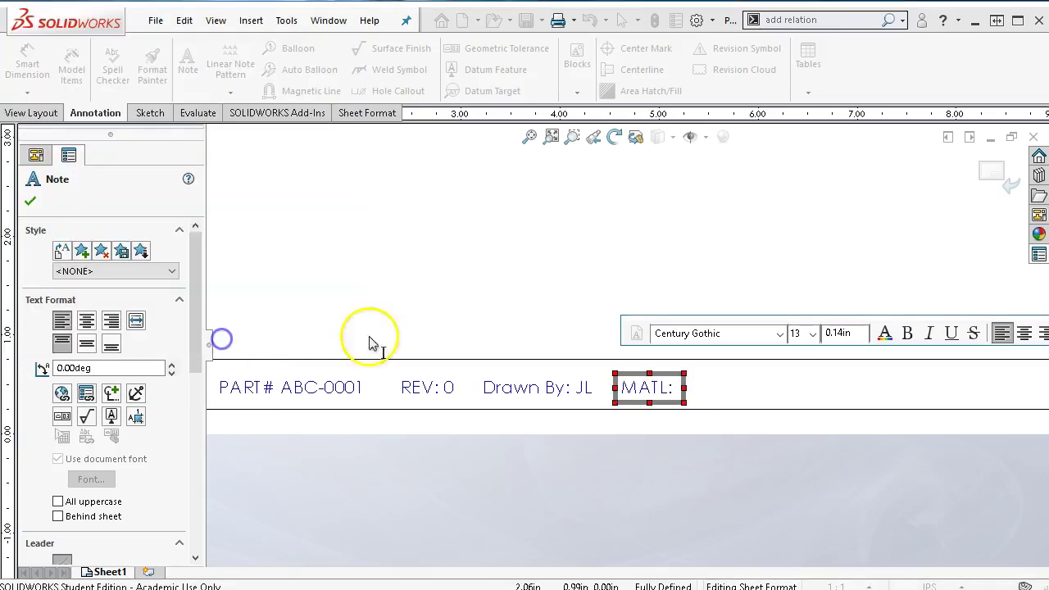
# - Exit sheet format editing and open the part model shown in the drawing view
pyautogui.click(620, 262)
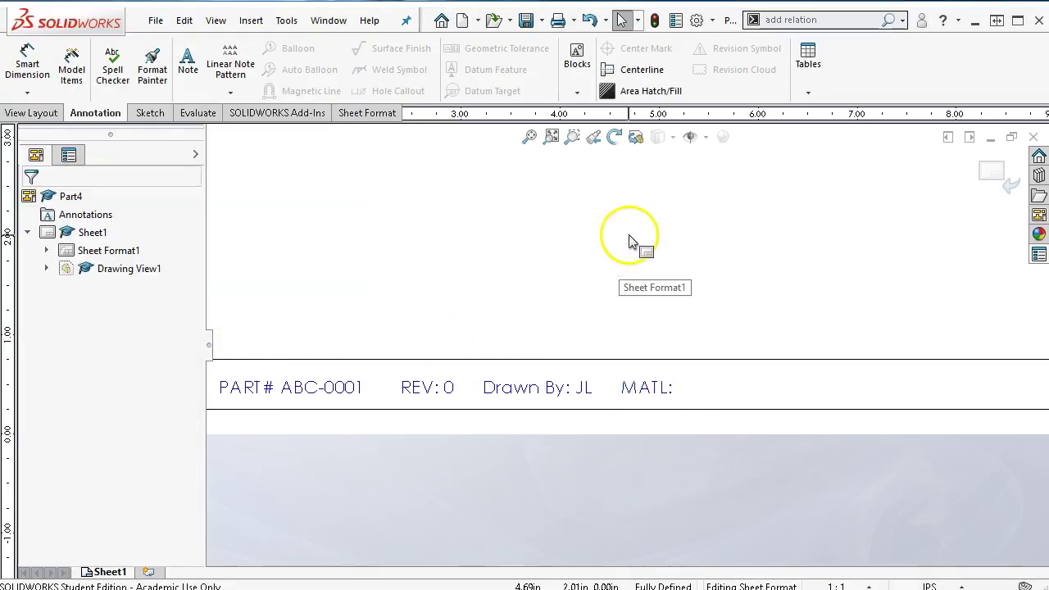
pyautogui.click(993, 170)
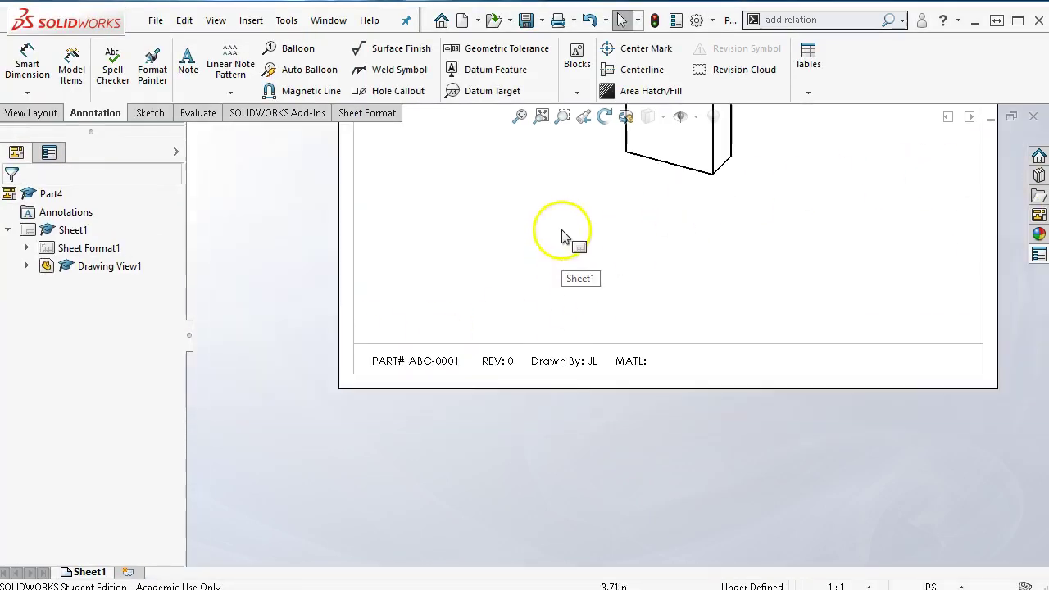
pyautogui.click(525, 117)
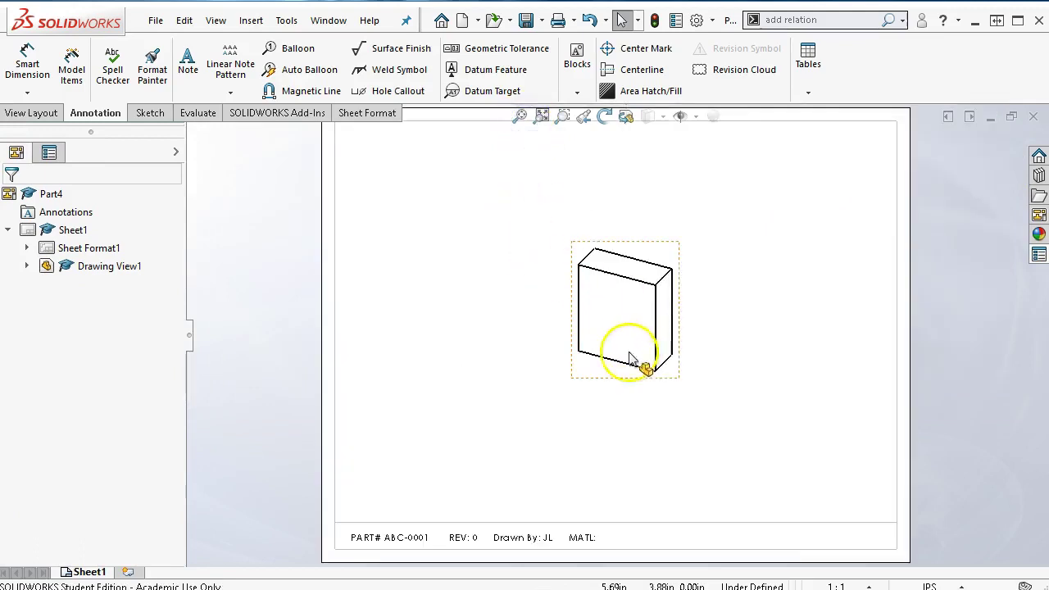
pyautogui.click(580, 365)
pyautogui.rightClick(585, 370)
pyautogui.click(598, 351)
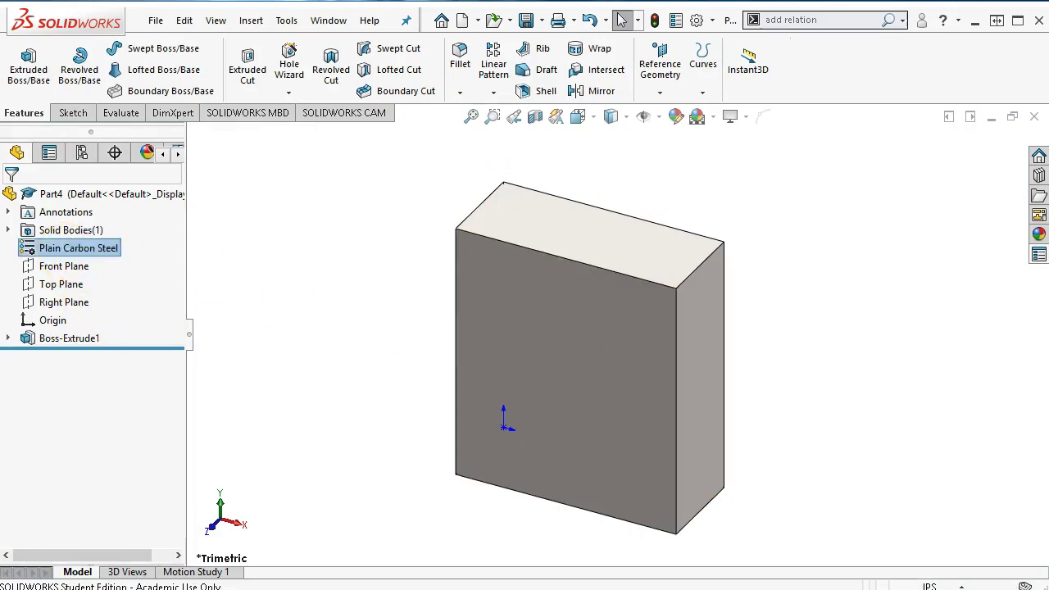
# - In the part's configuration-specific file properties, set the Material property's value to the linked Material expression
pyautogui.click(155, 20)
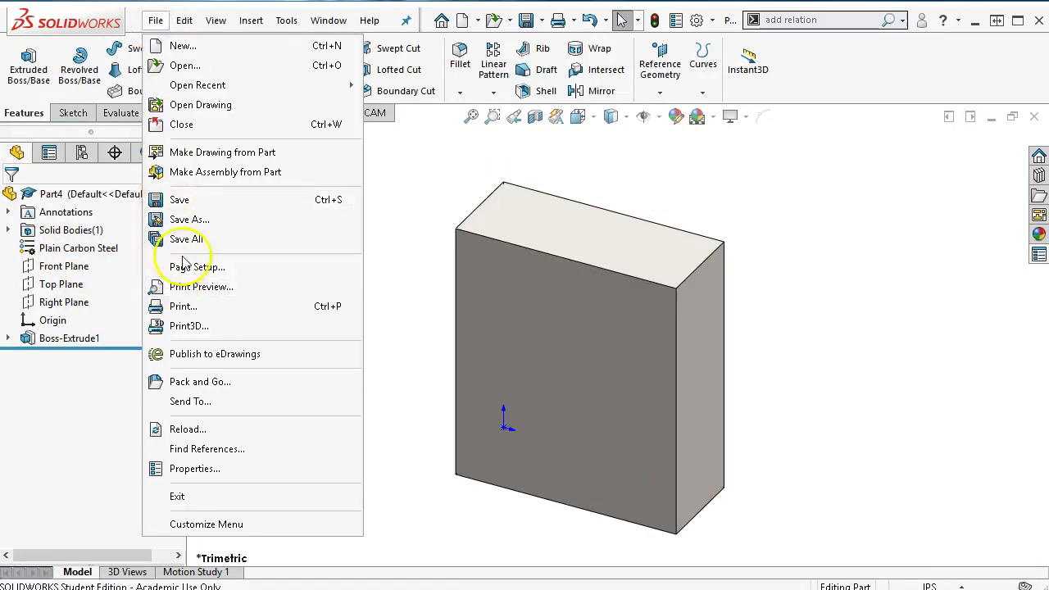
pyautogui.click(222, 469)
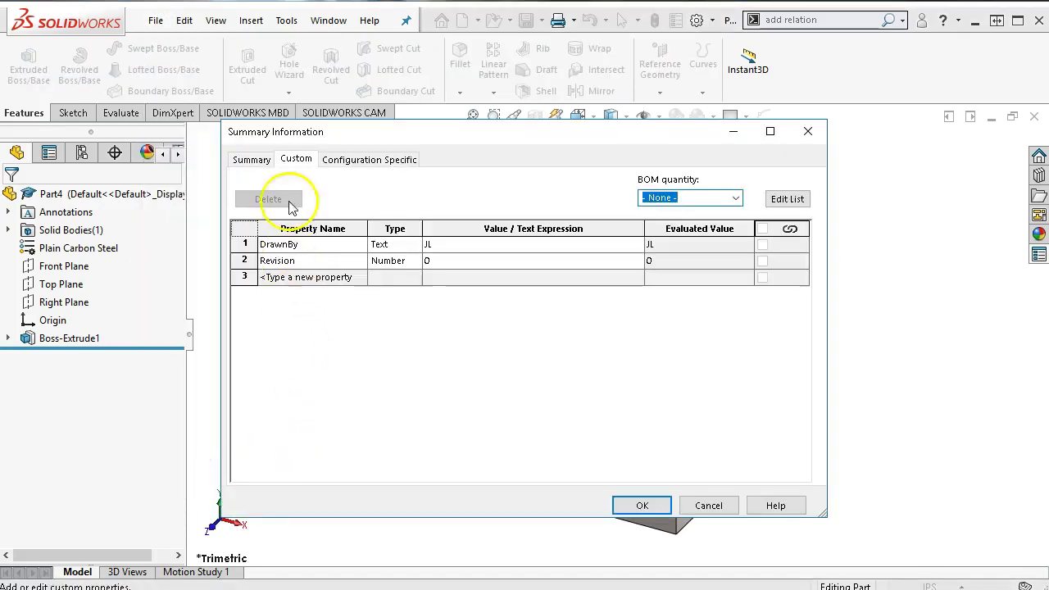
pyautogui.click(343, 160)
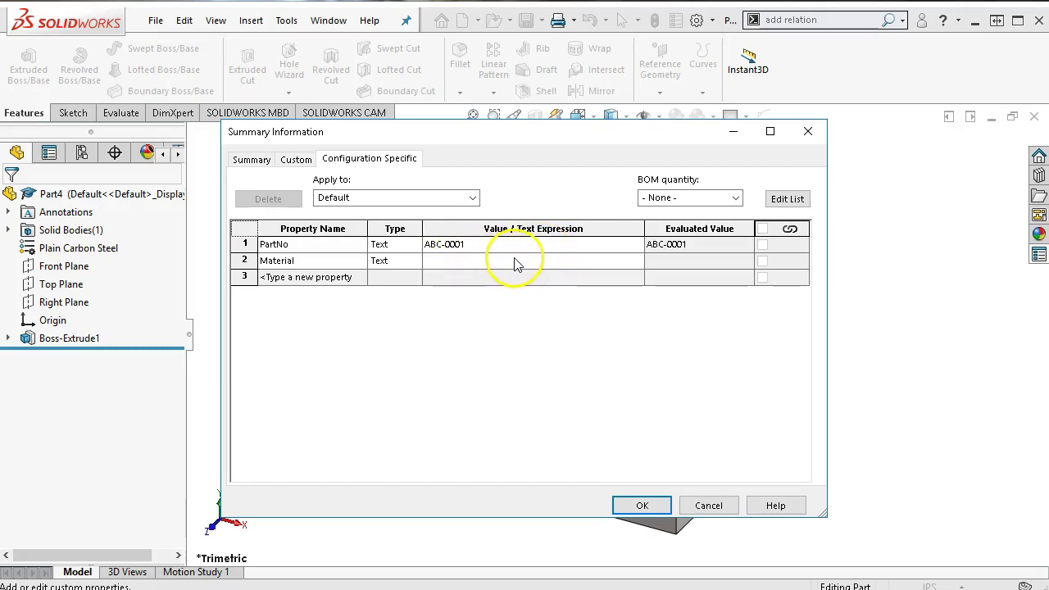
pyautogui.click(638, 264)
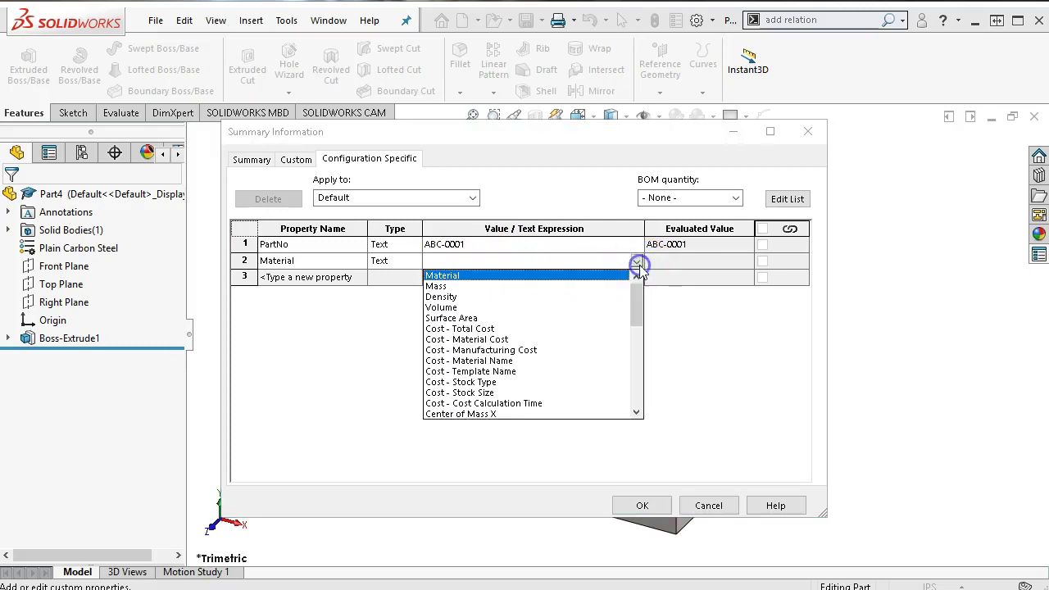
pyautogui.click(474, 279)
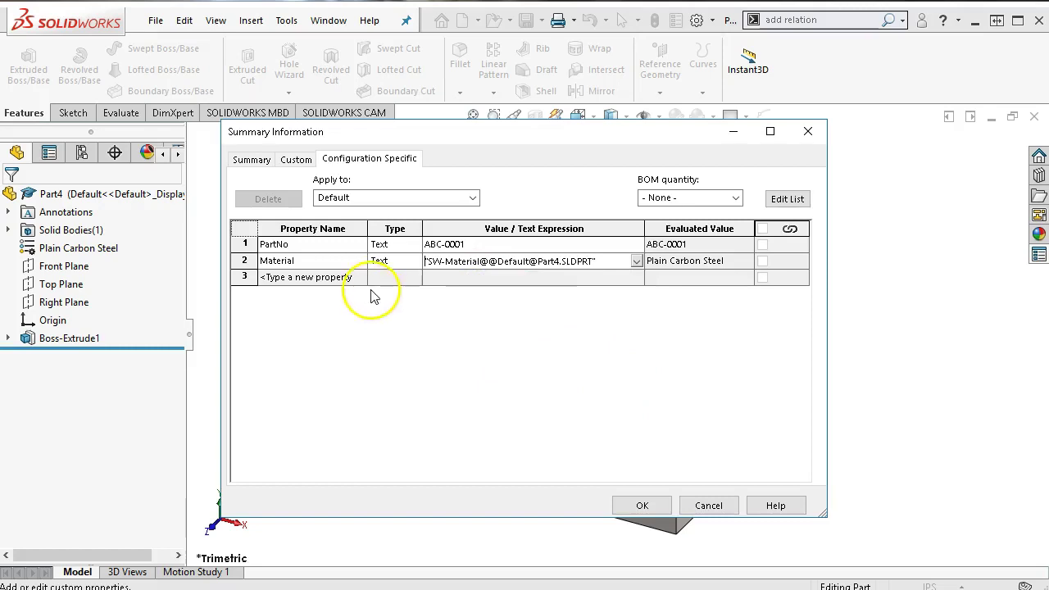
pyautogui.click(642, 505)
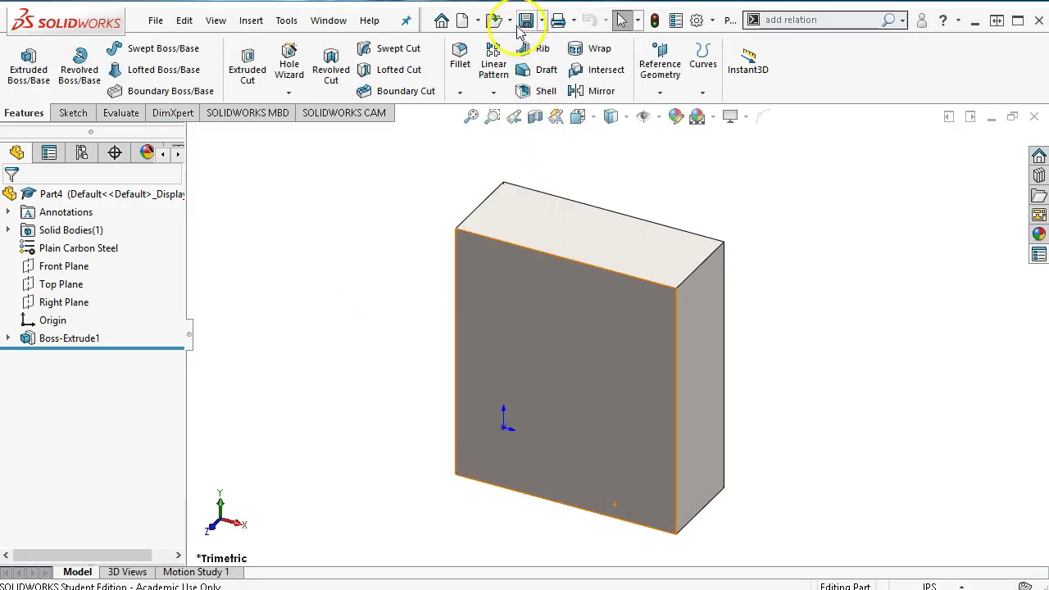
# - Switch back to the Part4 drawing sheet and reopen its sheet format for editing near the MATL note
pyautogui.click(332, 19)
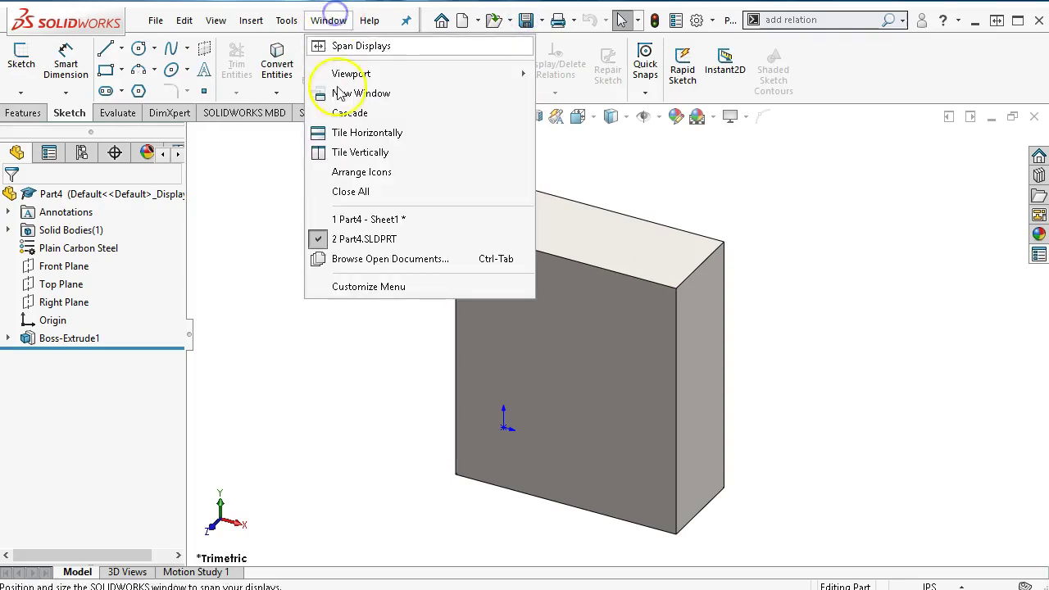
pyautogui.click(369, 211)
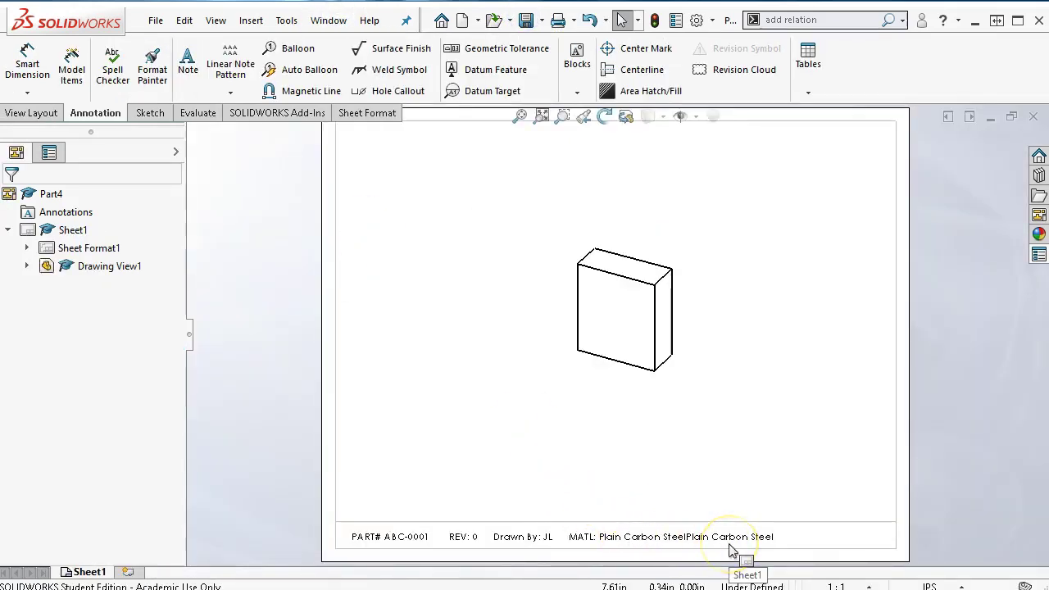
pyautogui.scroll(-2, 732, 550)
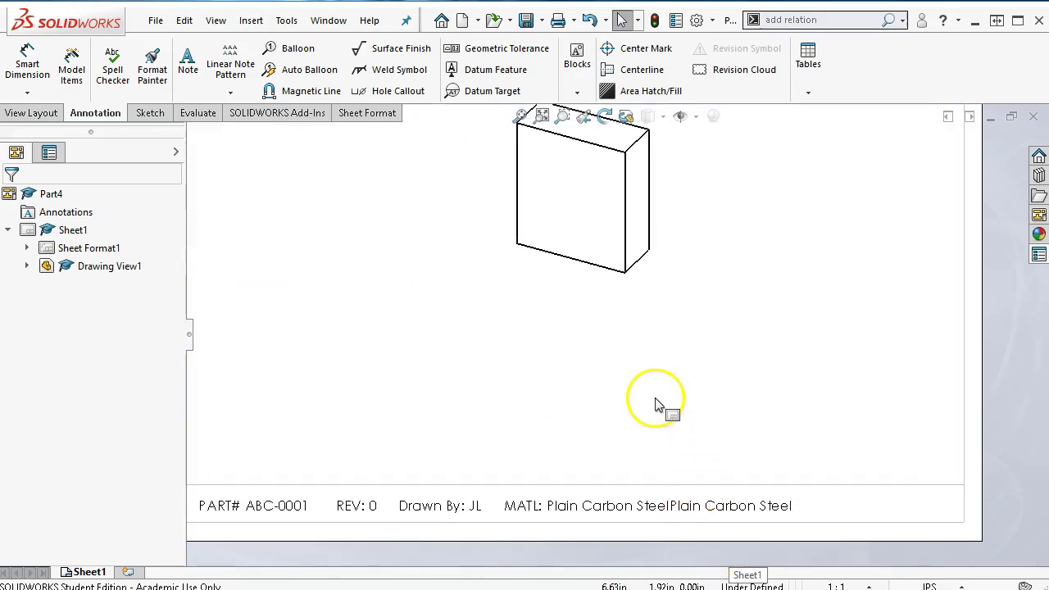
pyautogui.rightClick(623, 365)
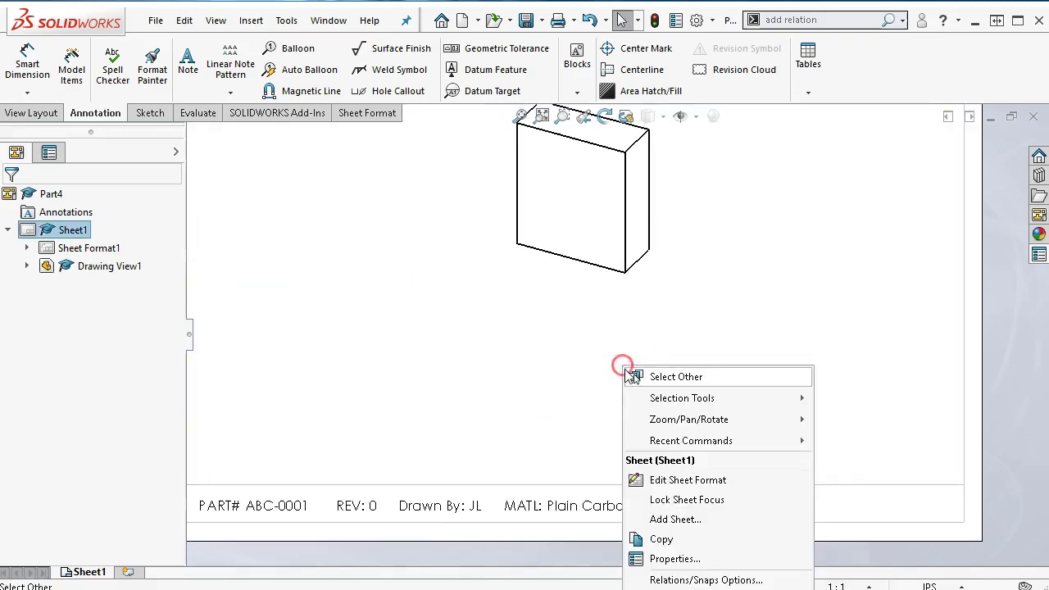
pyautogui.click(688, 480)
pyautogui.scroll(-3, 691, 509)
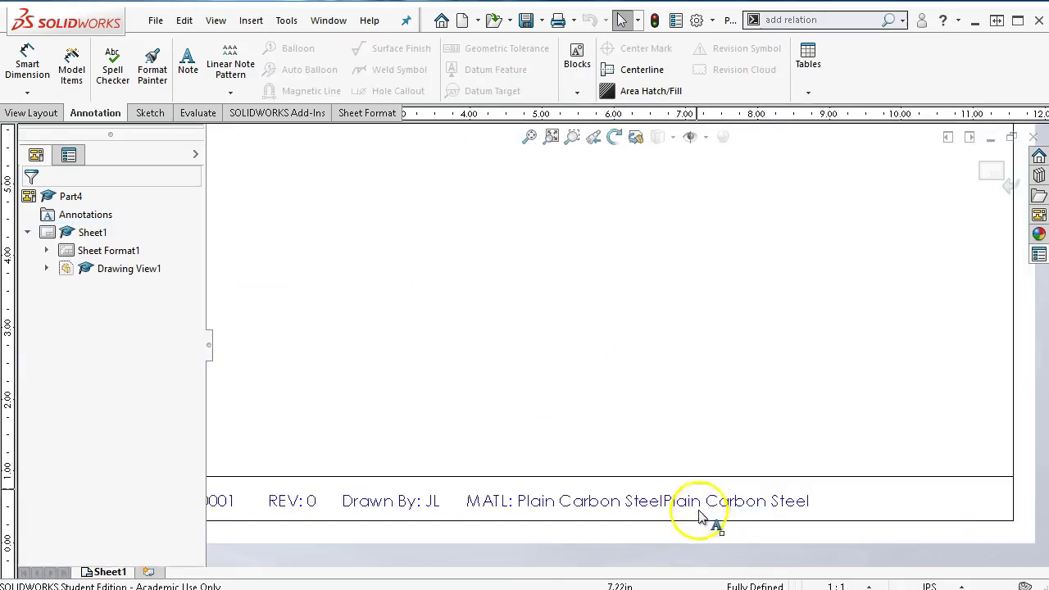
# - Remove the duplicated Plain Carbon Steel text from the MATL note in the title block and leave sheet format editing
pyautogui.click(835, 492)
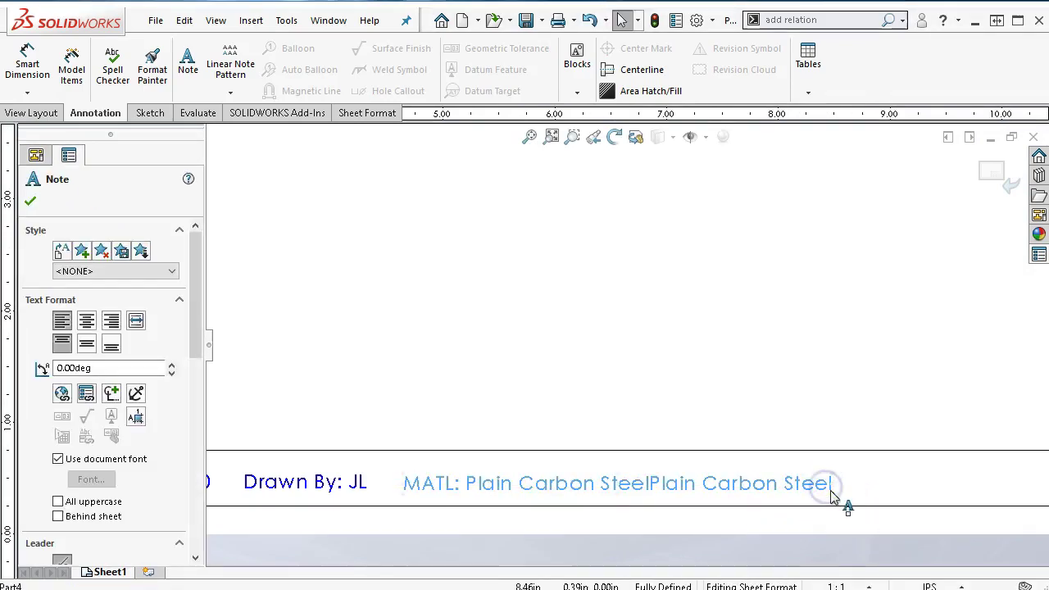
pyautogui.click(642, 483)
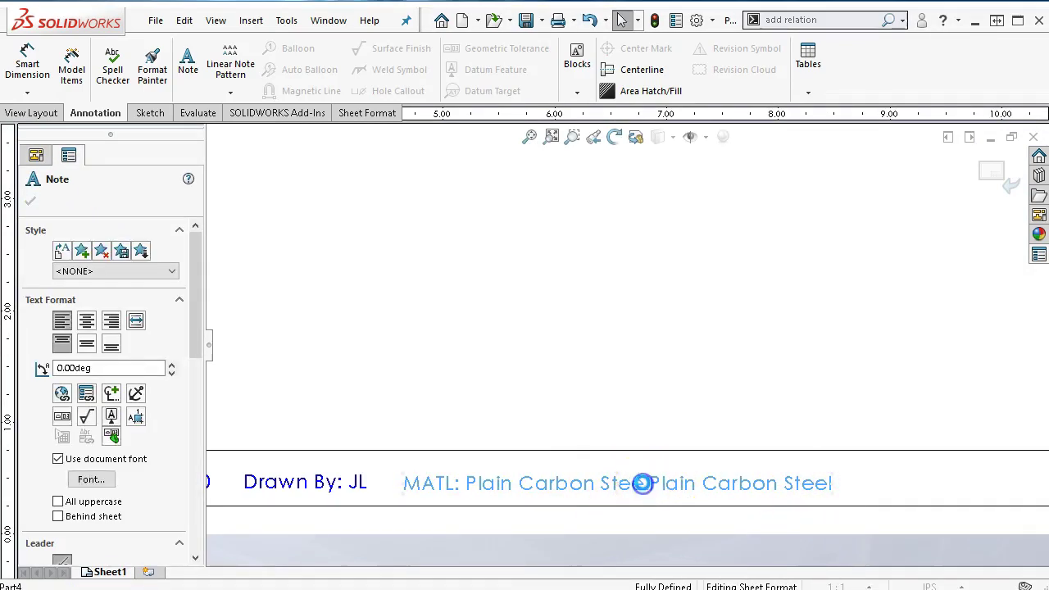
pyautogui.click(467, 486)
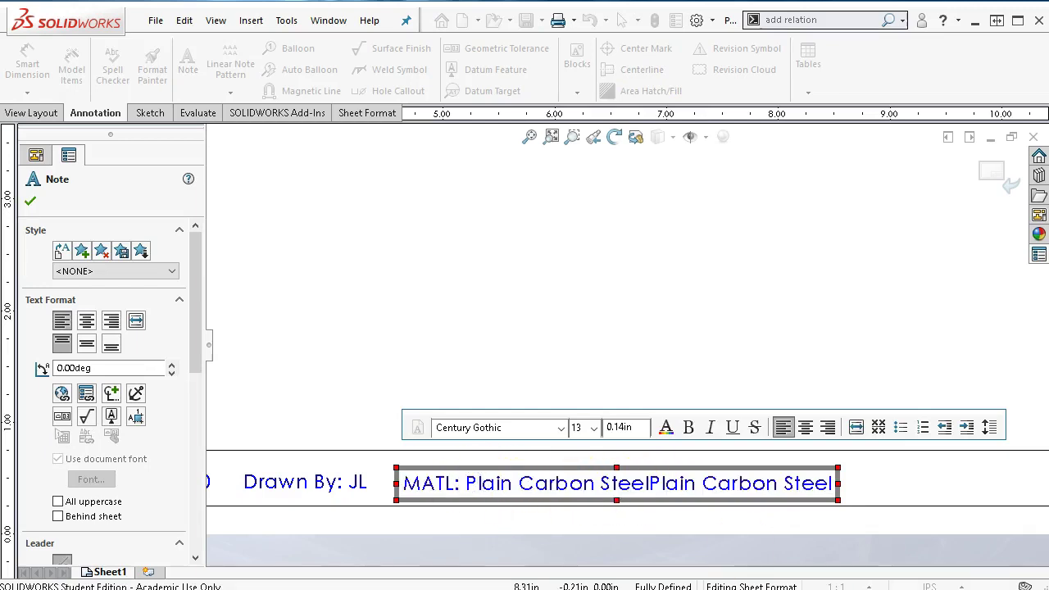
pyautogui.hotkey('ctrl', 'z')
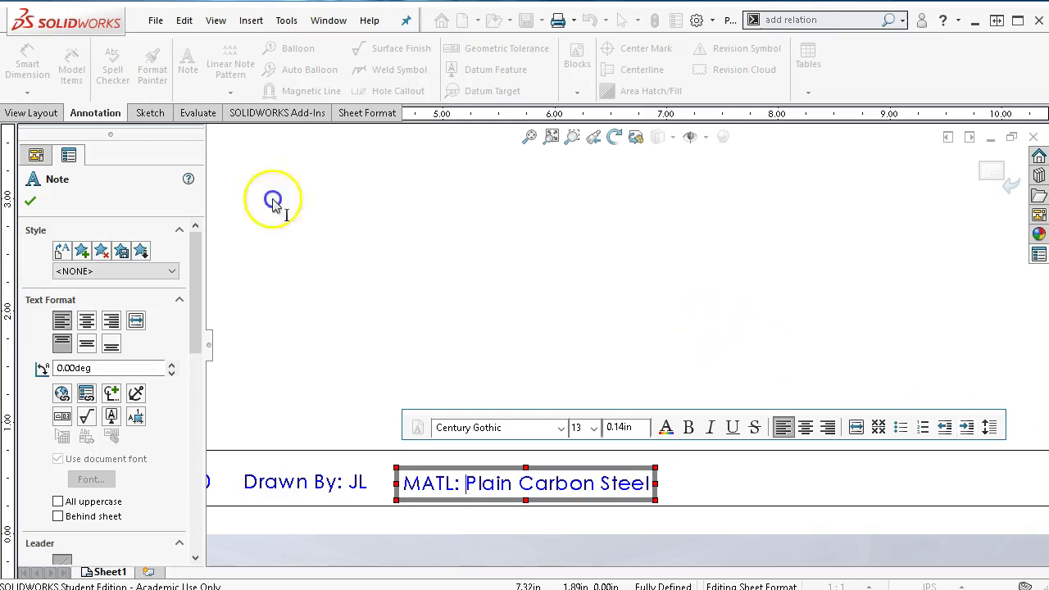
pyautogui.click(274, 199)
pyautogui.click(988, 176)
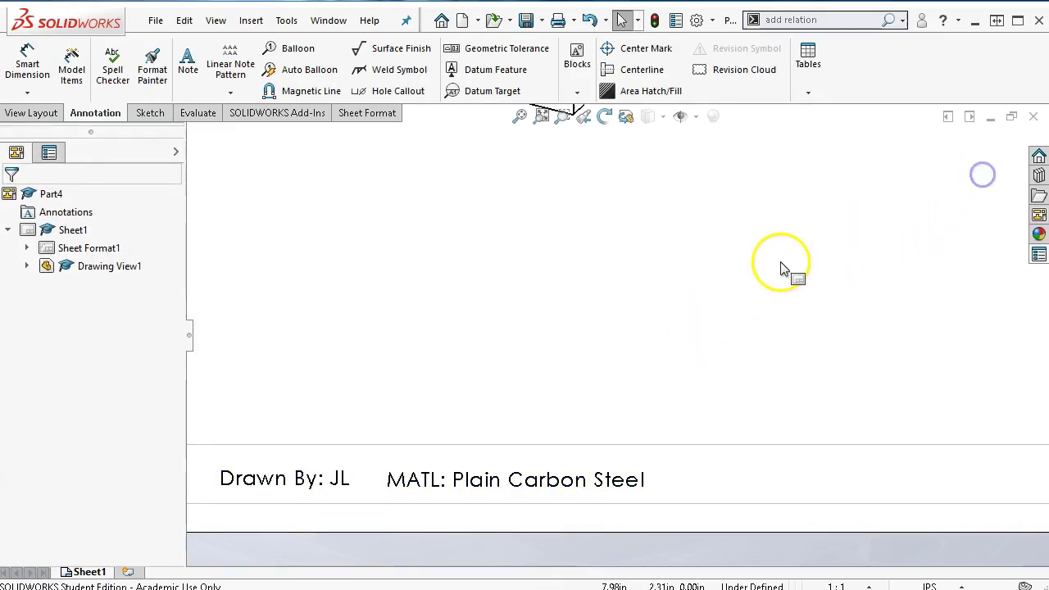
pyautogui.click(518, 116)
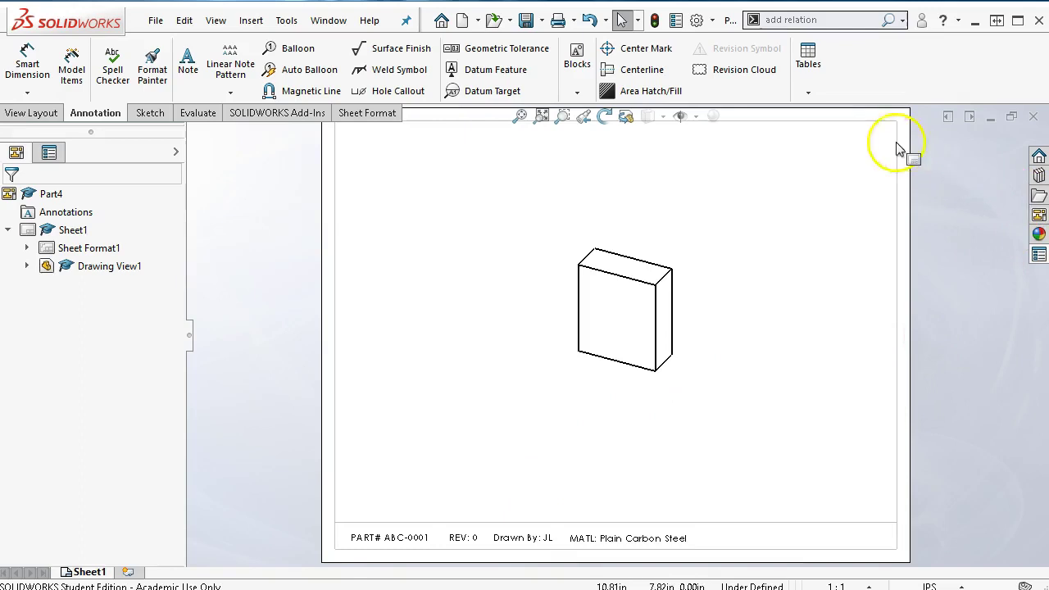
# - Delete the trimetric drawing view from Sheet1 and rebuild the drawing so the title block fields update
pyautogui.click(581, 380)
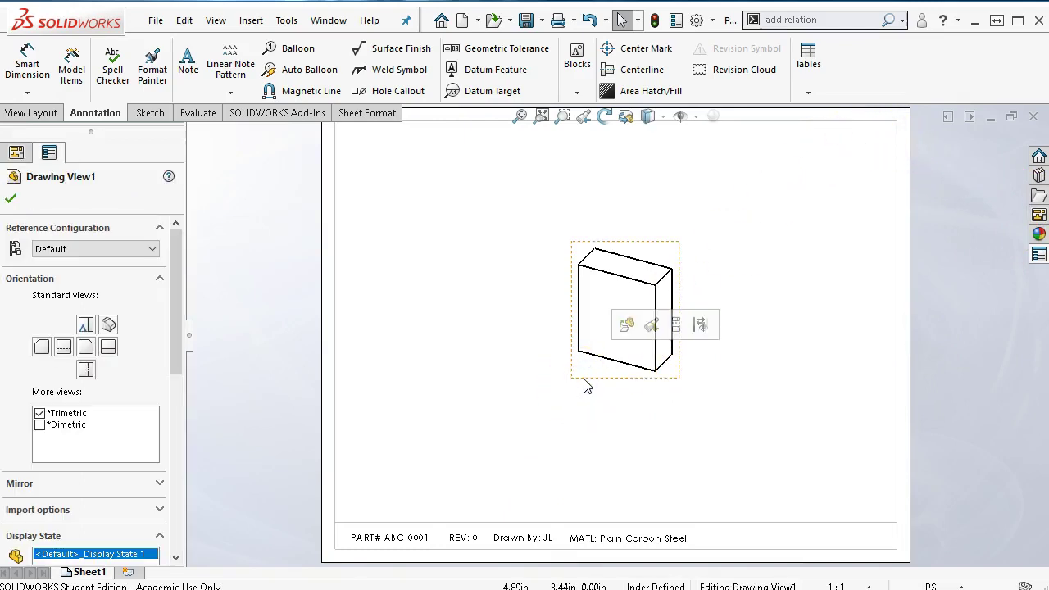
pyautogui.press('Delete')
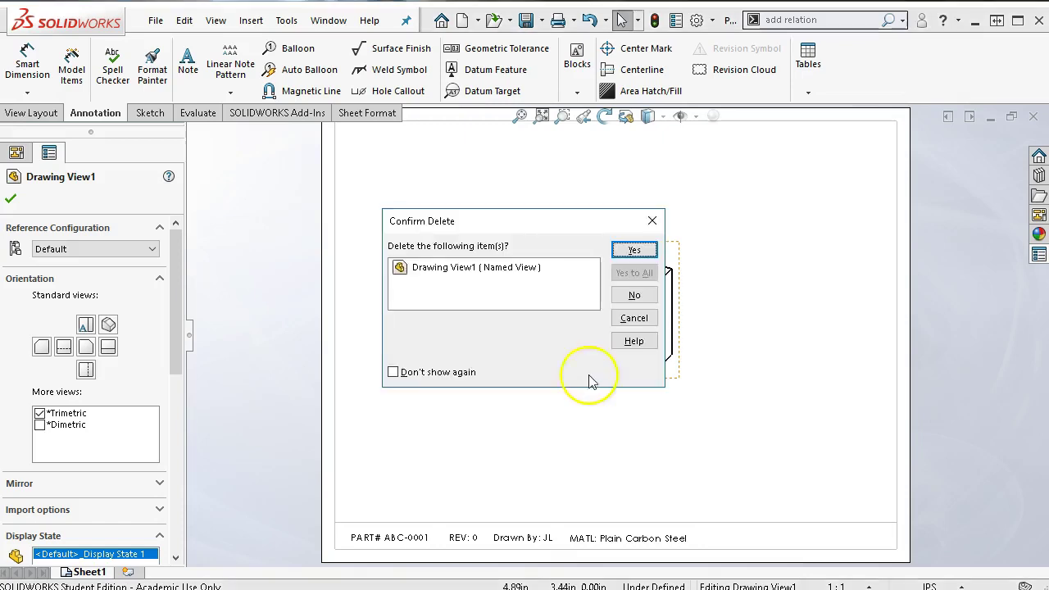
pyautogui.click(633, 249)
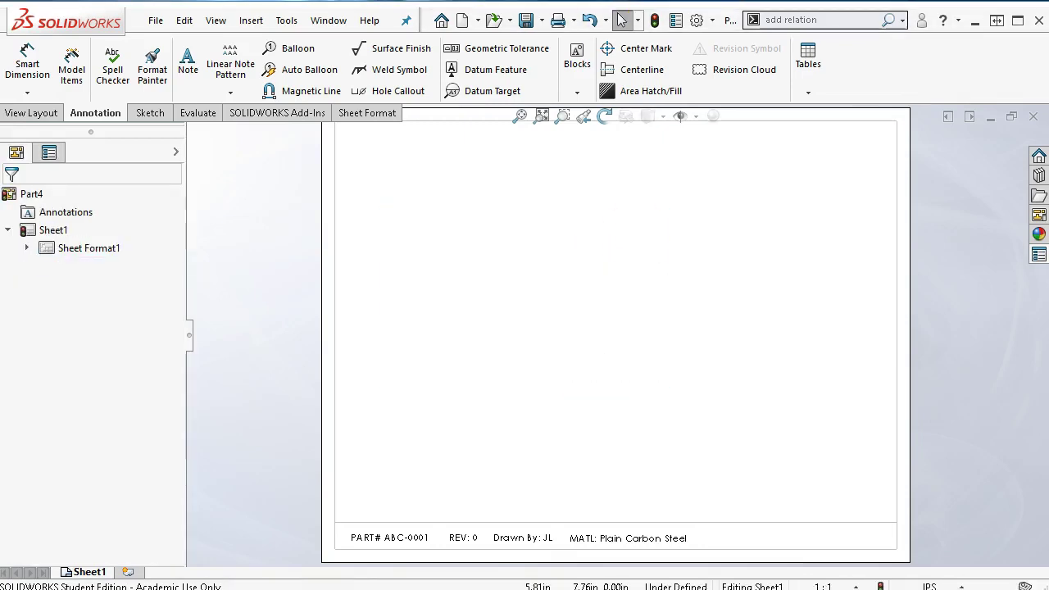
pyautogui.click(656, 21)
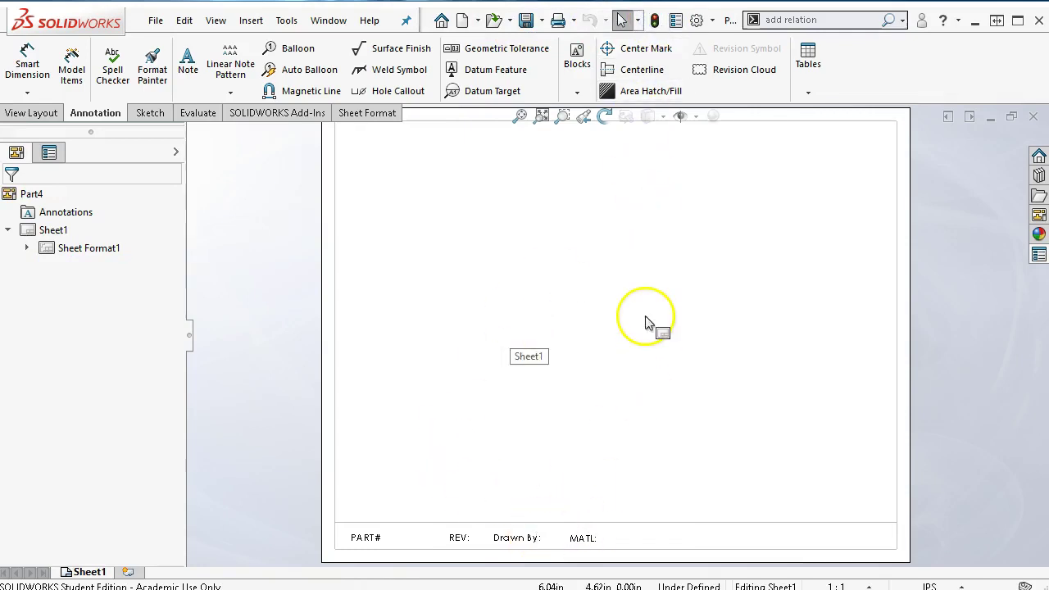
# - Save the sheet format as My A size.slddrt in the SOLIDWORKS 2018 sheetformat folder
pyautogui.click(156, 23)
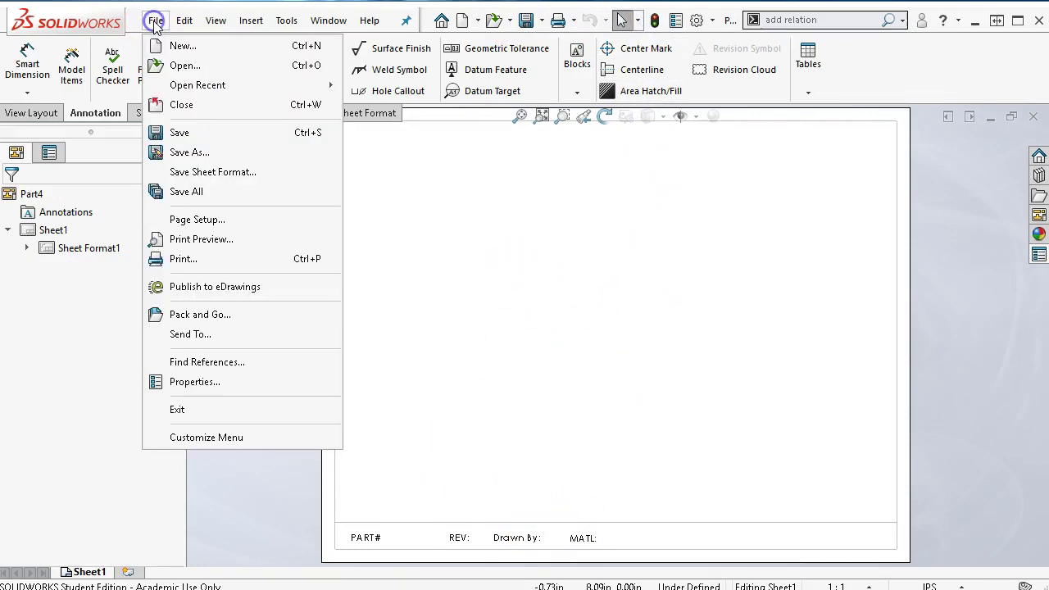
pyautogui.click(222, 172)
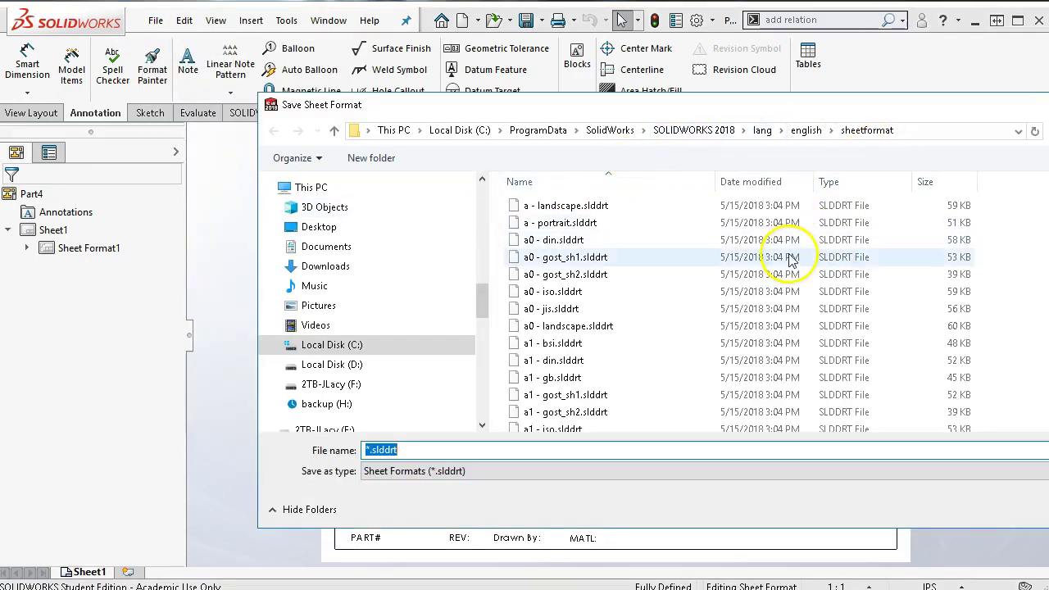
pyautogui.click(488, 469)
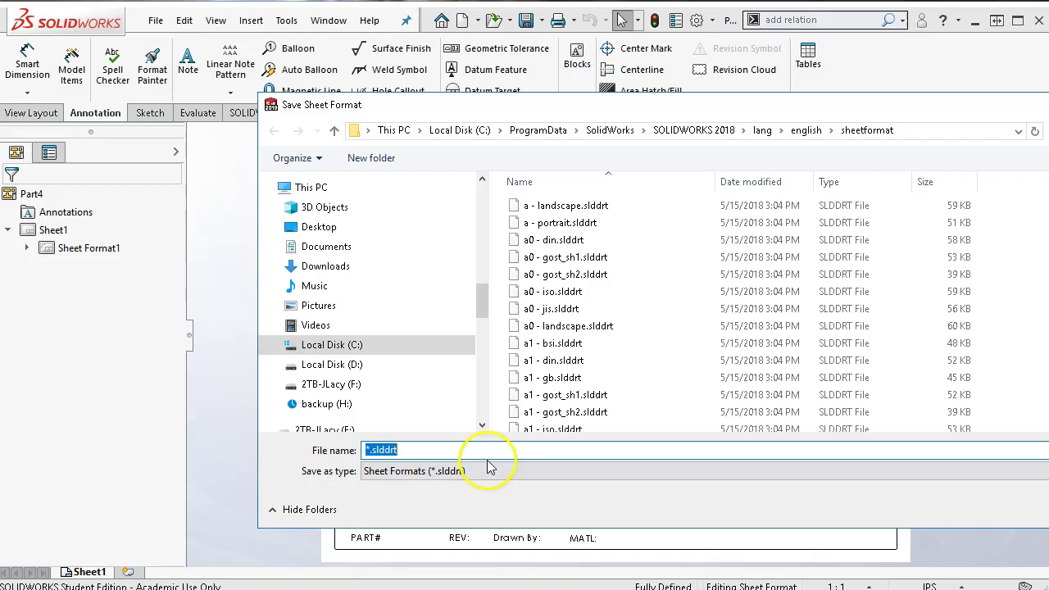
pyautogui.moveTo(610, 113); pyautogui.dragTo(393, 92)
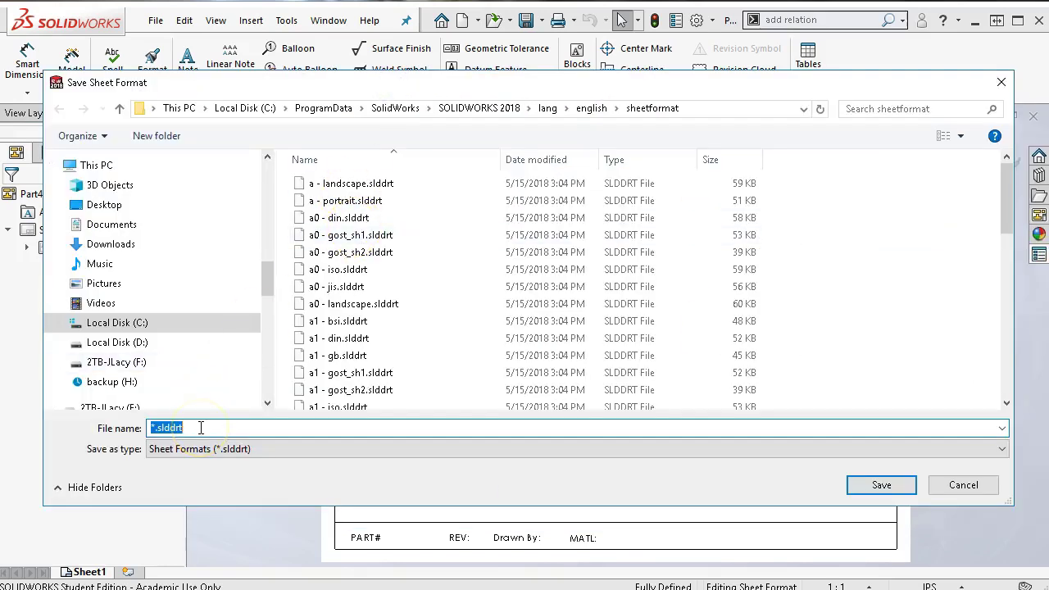
pyautogui.click(151, 428)
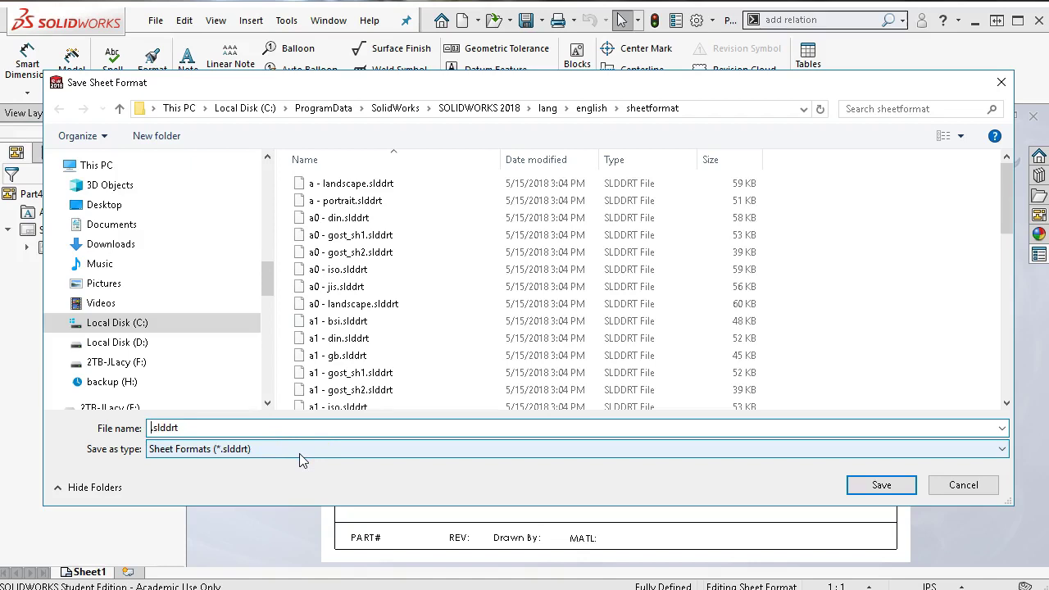
pyautogui.write('My A size')
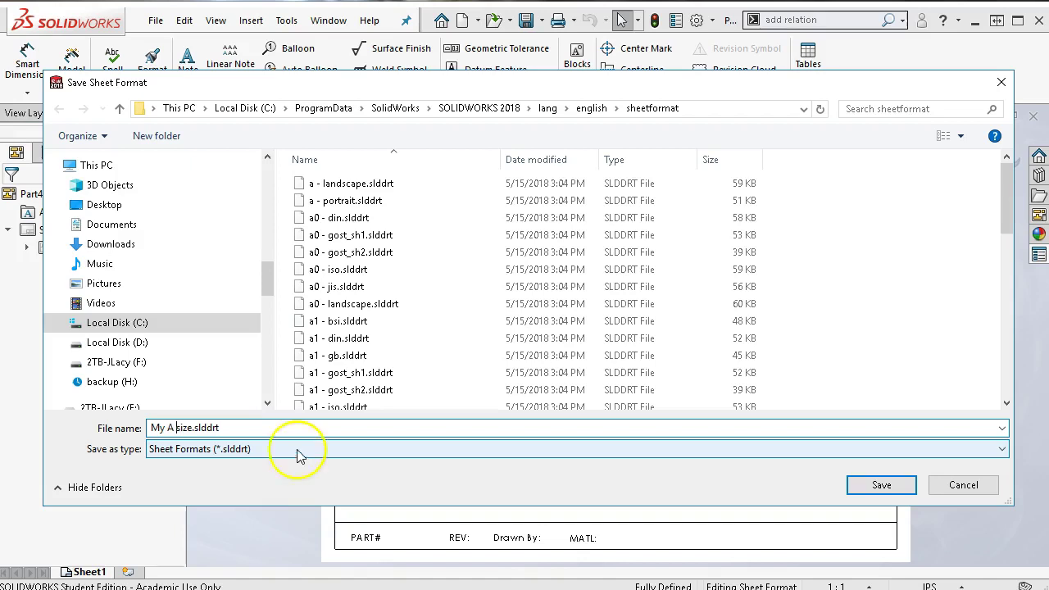
pyautogui.click(874, 487)
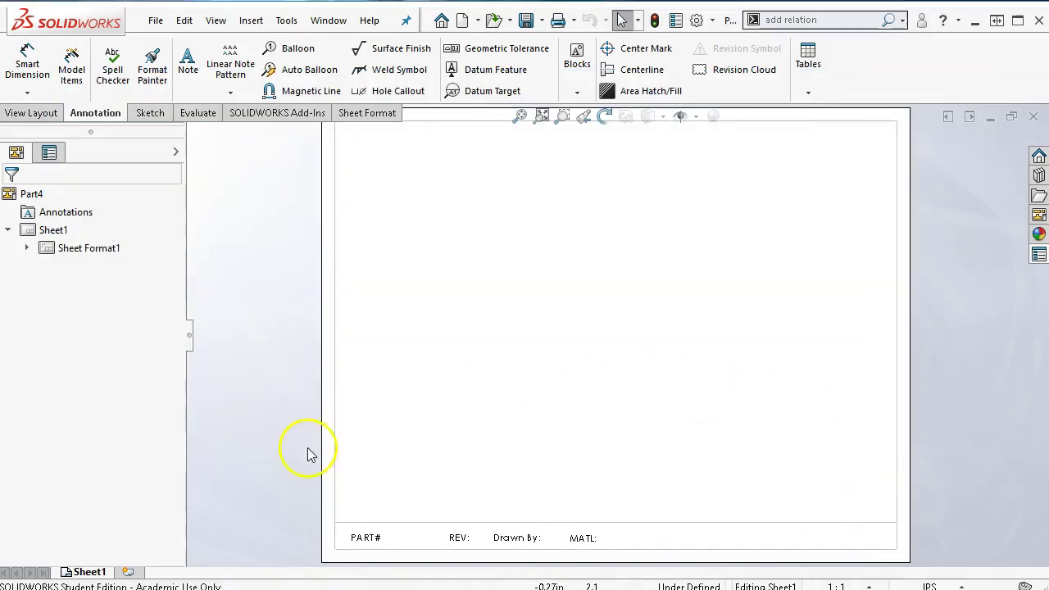
# - Add a second drawing sheet and delete it again
pyautogui.click(129, 572)
pyautogui.moveTo(135, 572)
pyautogui.mouseDown()
pyautogui.moveTo(705, 292)
pyautogui.moveTo(162, 568)
pyautogui.moveTo(500, 368)
pyautogui.moveTo(140, 575)
pyautogui.mouseUp()
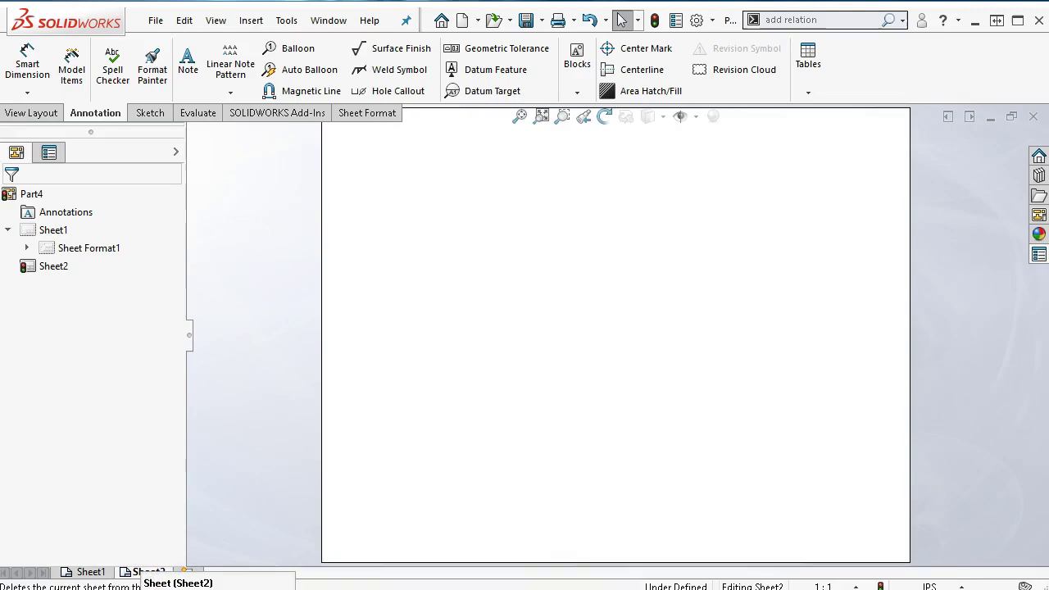
pyautogui.click(638, 247)
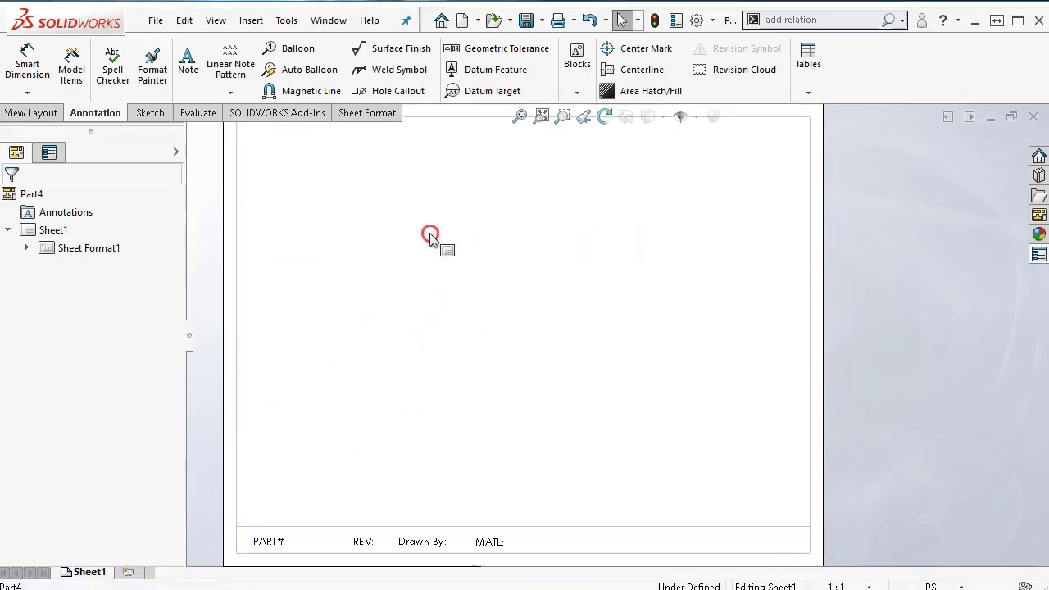
# - Set Sheet1 to the standard sheet size My A size in its properties, accepting deletion of the modified sheet format notes
pyautogui.rightClick(432, 235)
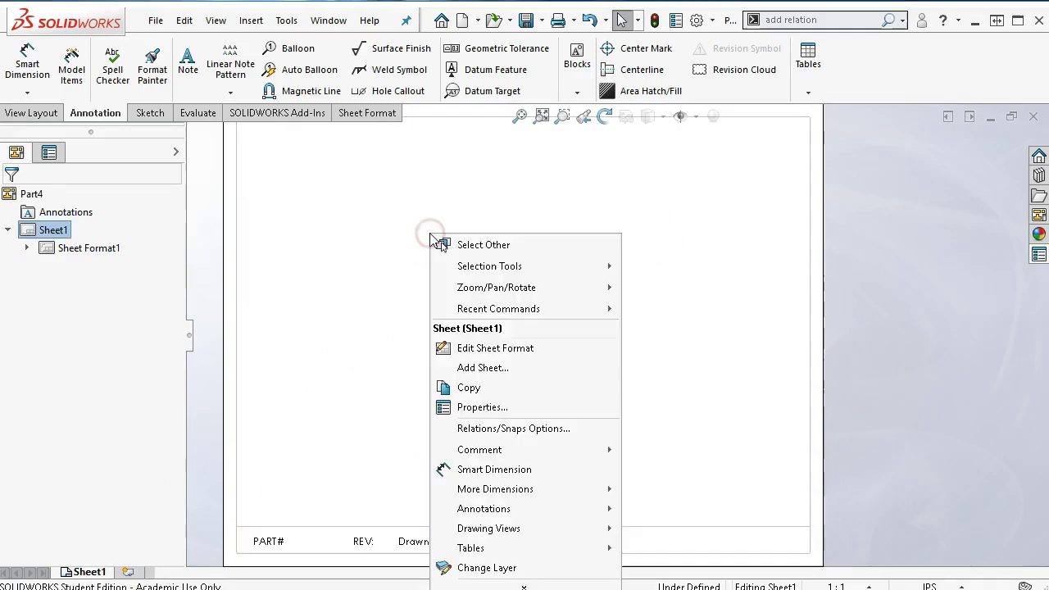
pyautogui.click(476, 408)
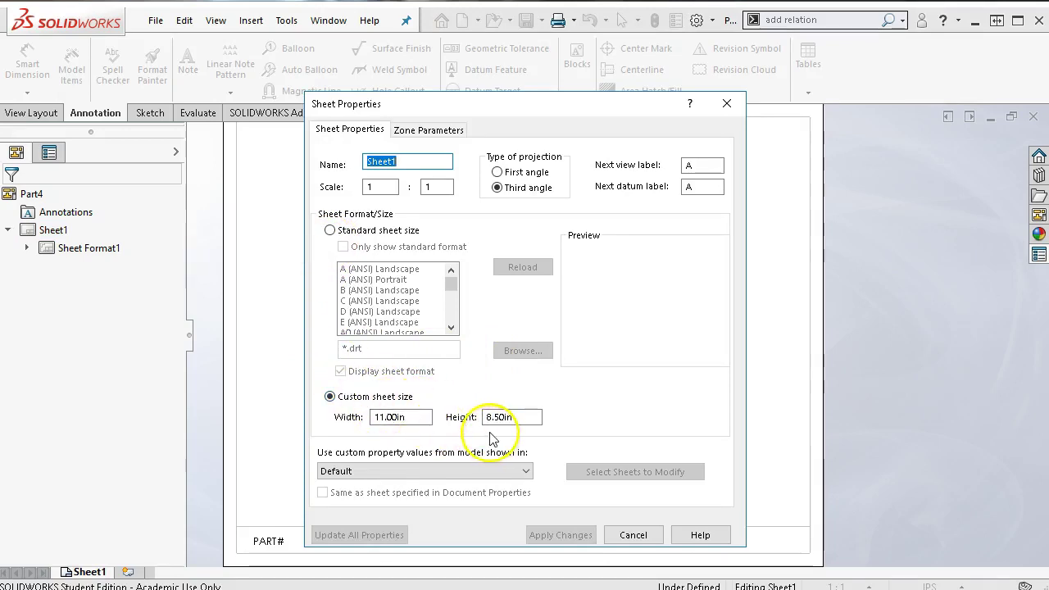
pyautogui.click(330, 231)
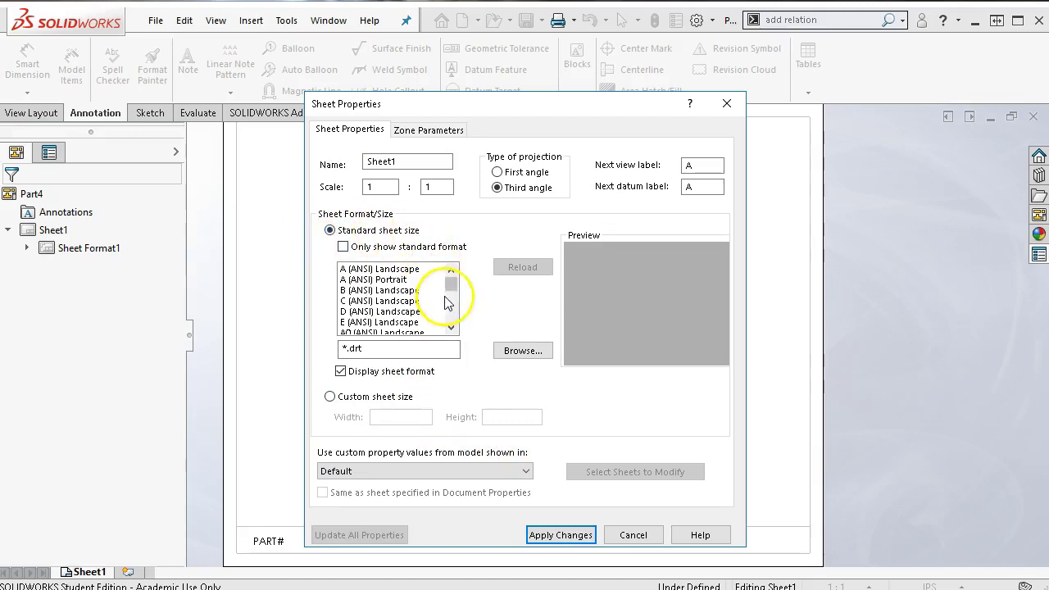
pyautogui.moveTo(452, 284); pyautogui.dragTo(452, 328)
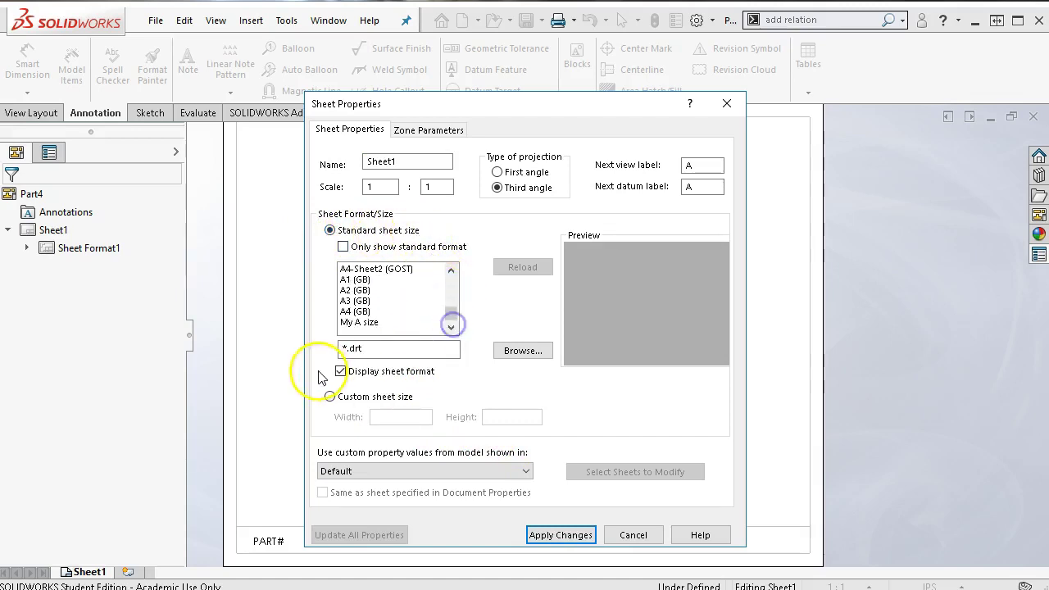
pyautogui.click(368, 323)
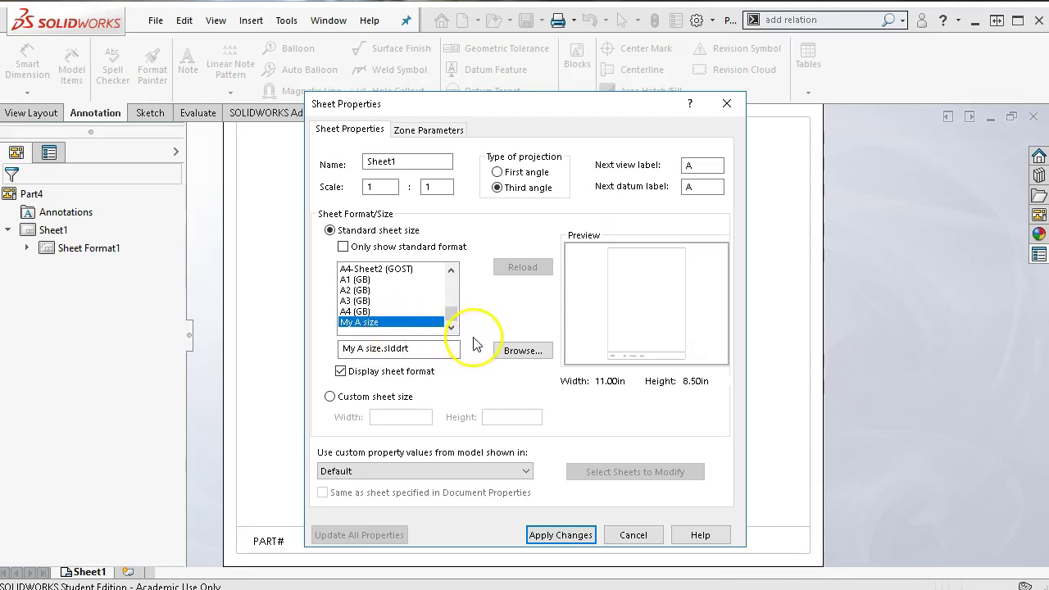
pyautogui.click(551, 535)
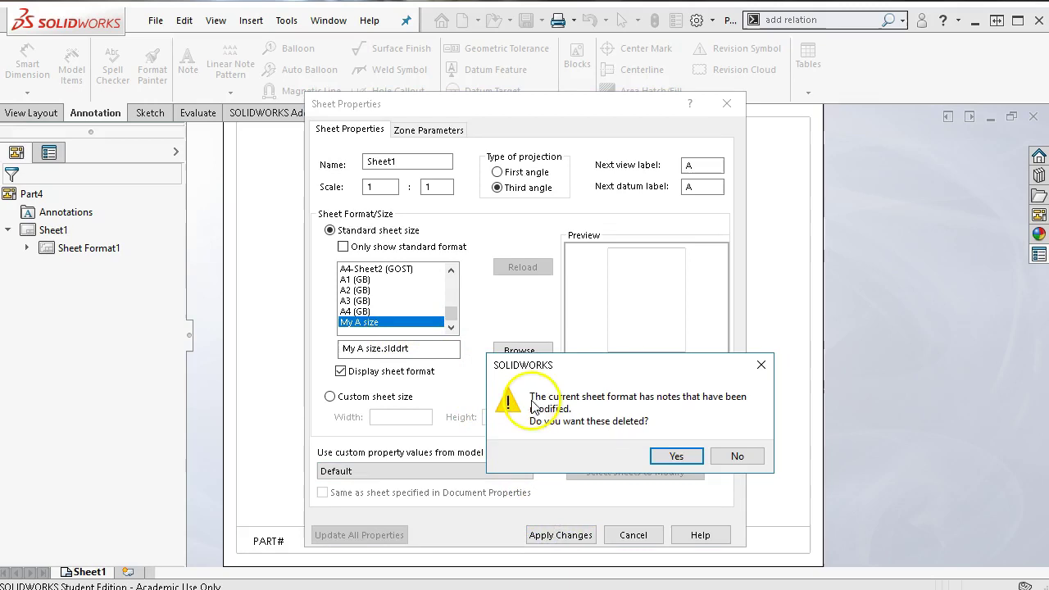
pyautogui.click(673, 456)
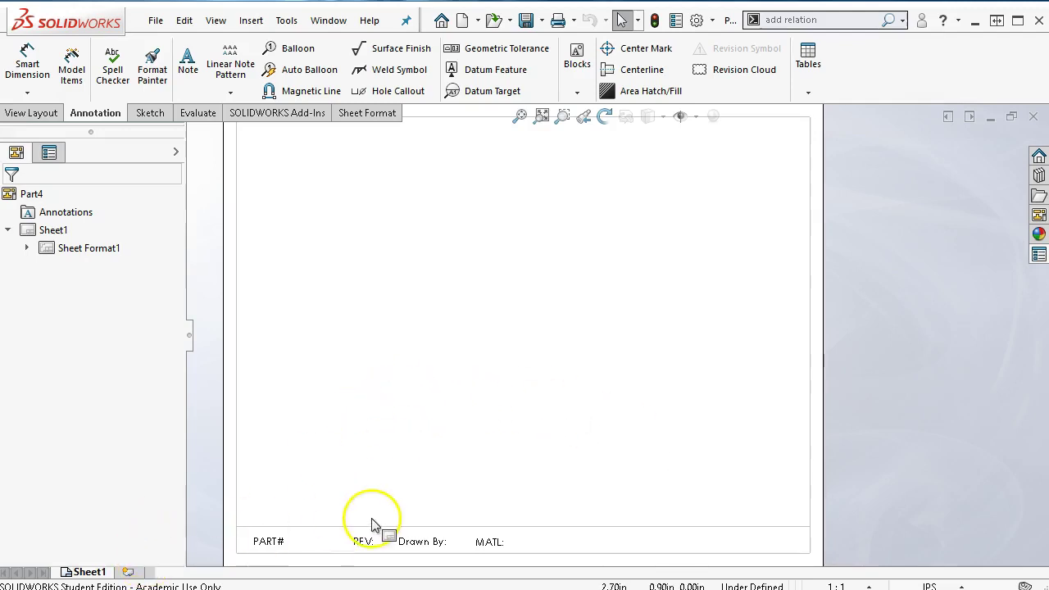
# - Add a second sheet to the drawing based on the My A size sheet format
pyautogui.click(138, 574)
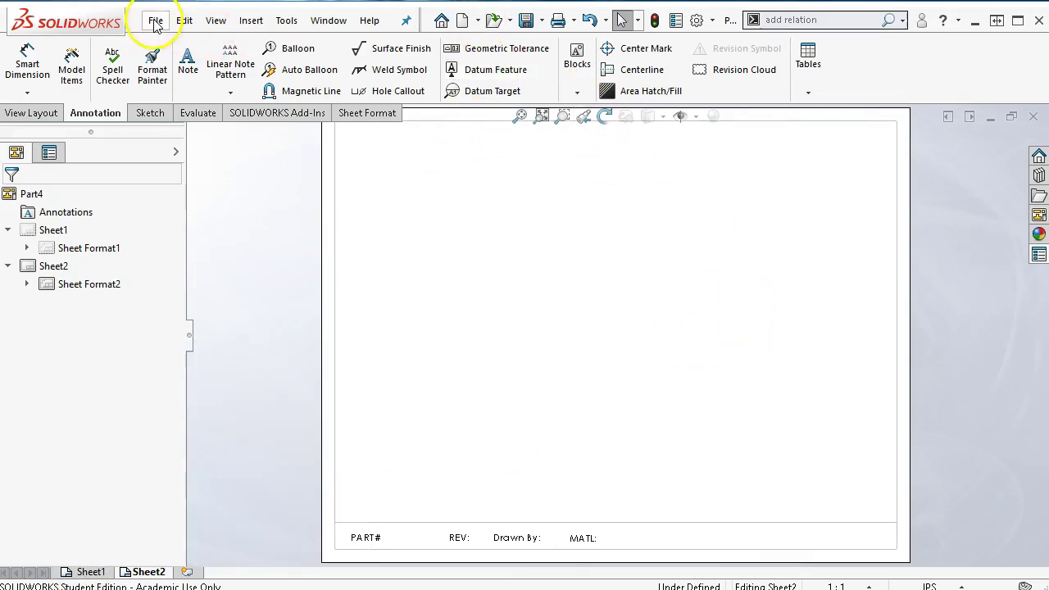
pyautogui.click(526, 20)
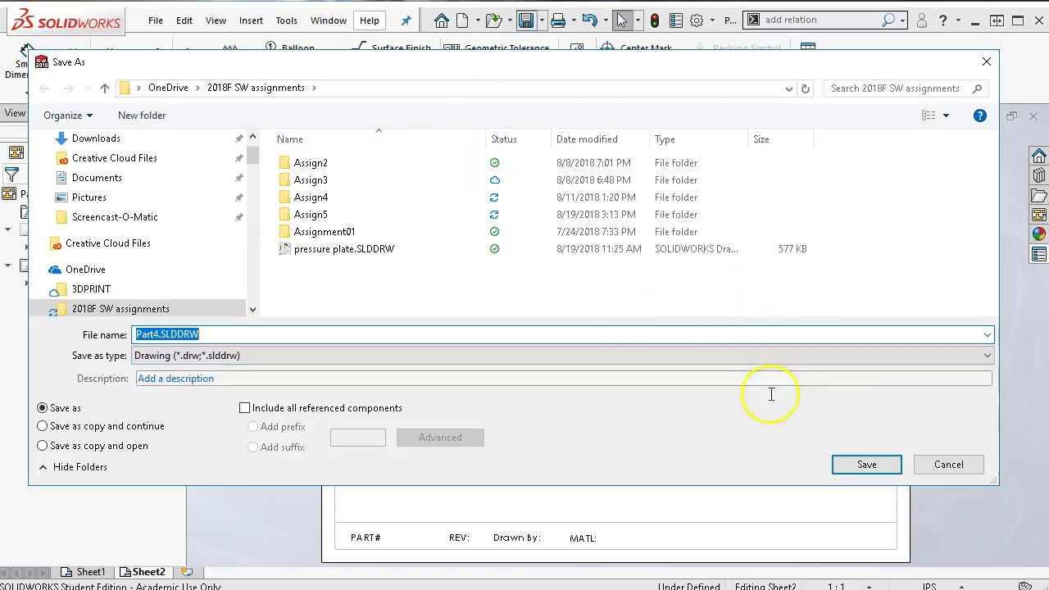
pyautogui.click(954, 466)
pyautogui.click(155, 19)
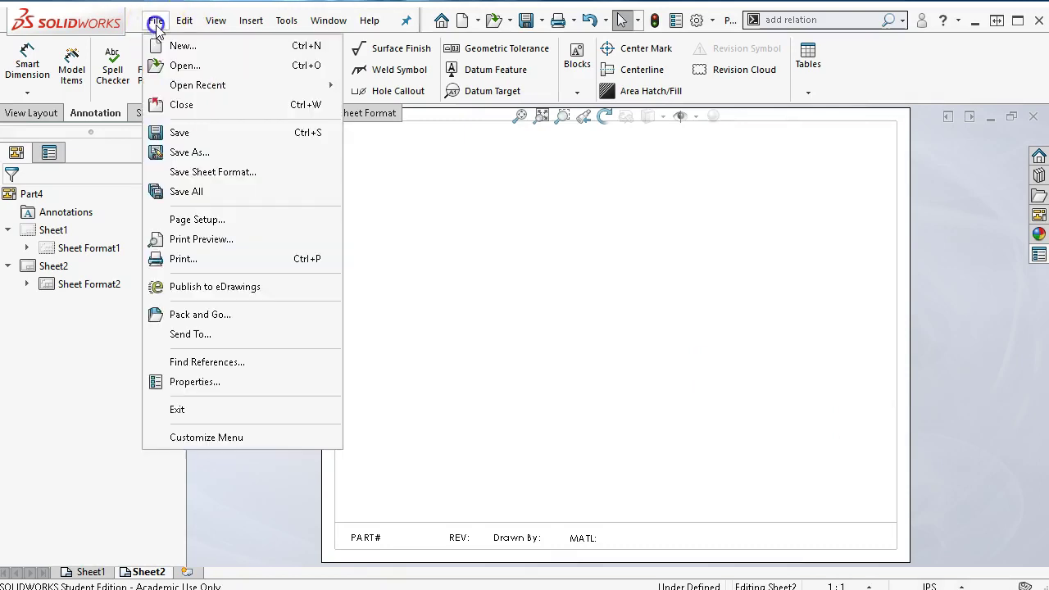
pyautogui.click(203, 168)
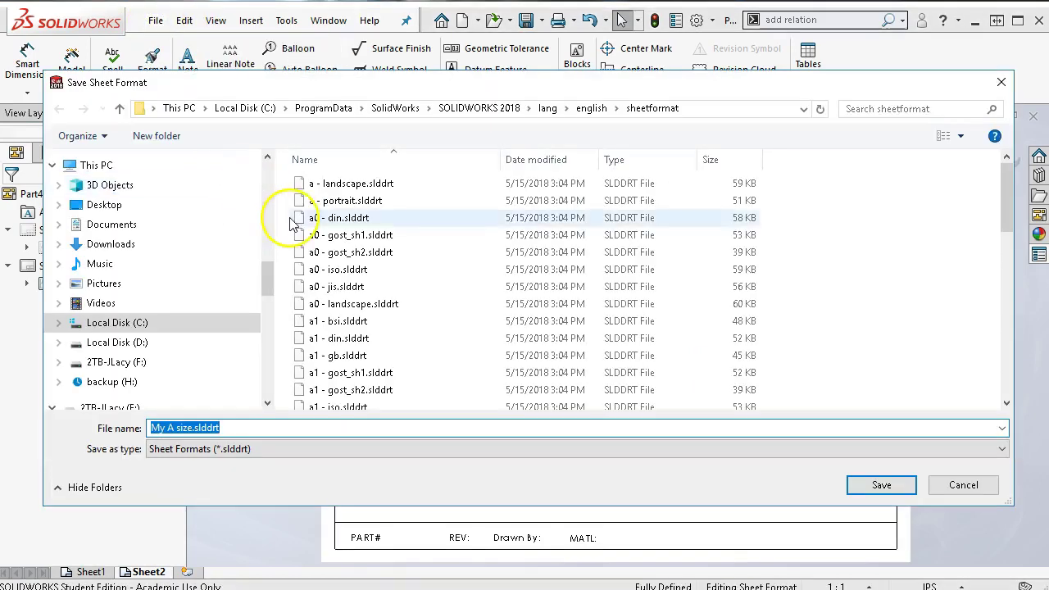
pyautogui.click(964, 485)
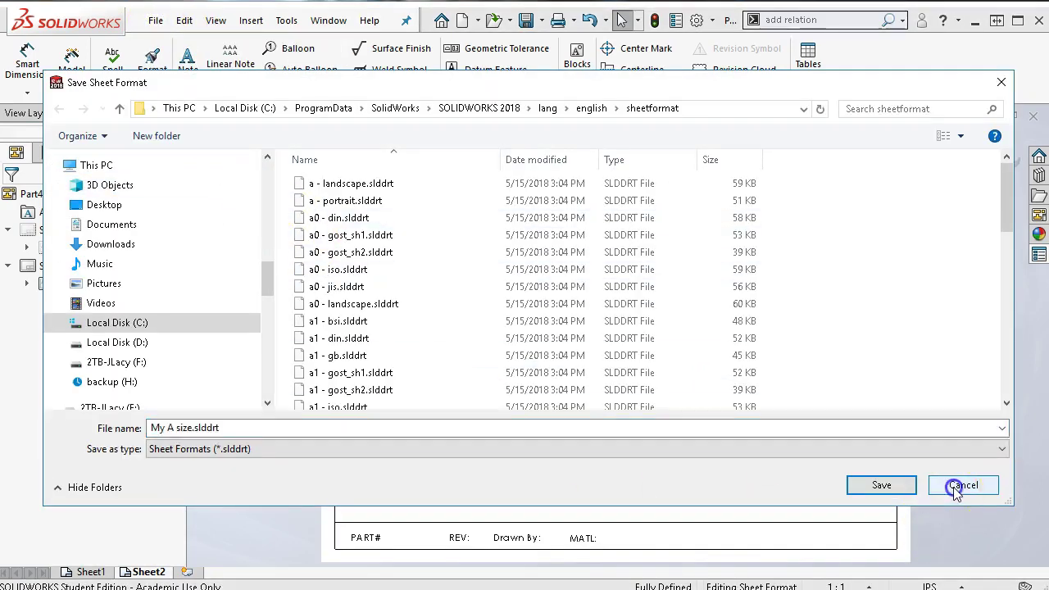
# - Delete Sheet2 from the drawing and accept the deletion
pyautogui.click(141, 572)
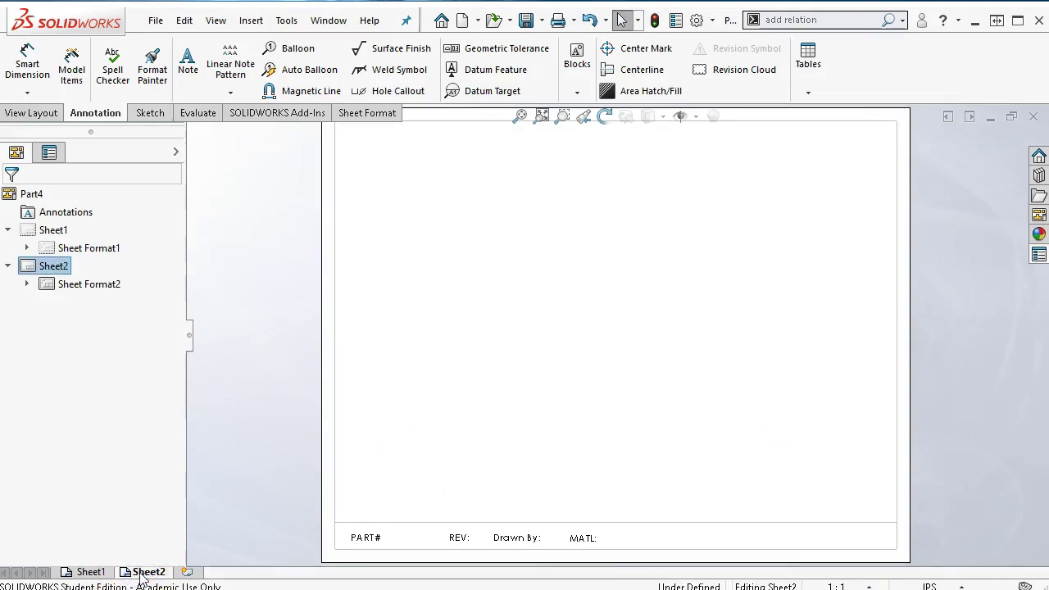
pyautogui.moveTo(141, 575)
pyautogui.mouseDown()
pyautogui.moveTo(417, 485)
pyautogui.moveTo(457, 296)
pyautogui.moveTo(434, 201)
pyautogui.mouseUp()
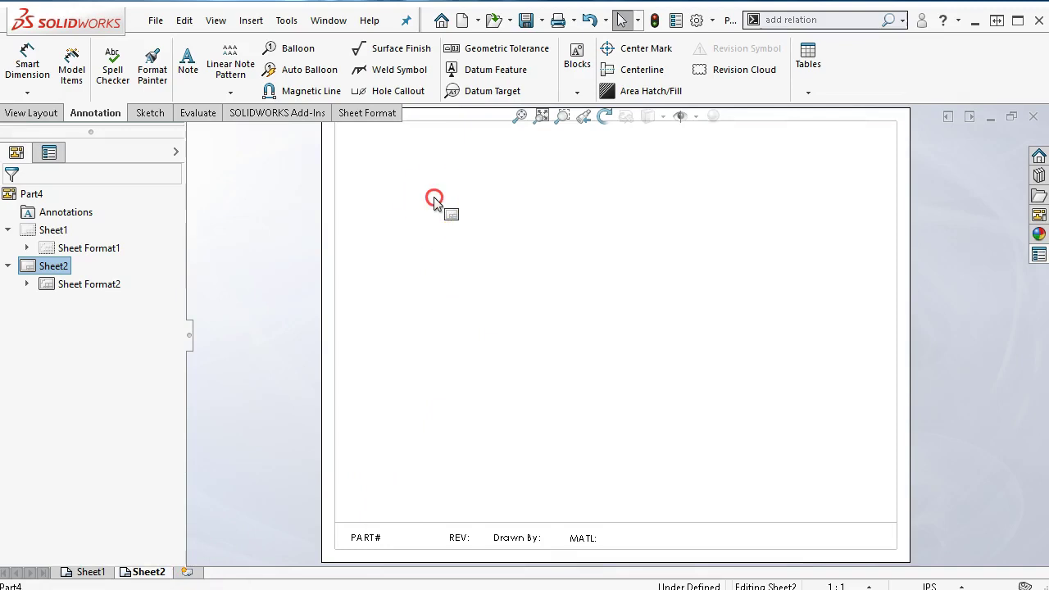
pyautogui.rightClick(434, 201)
pyautogui.click(141, 572)
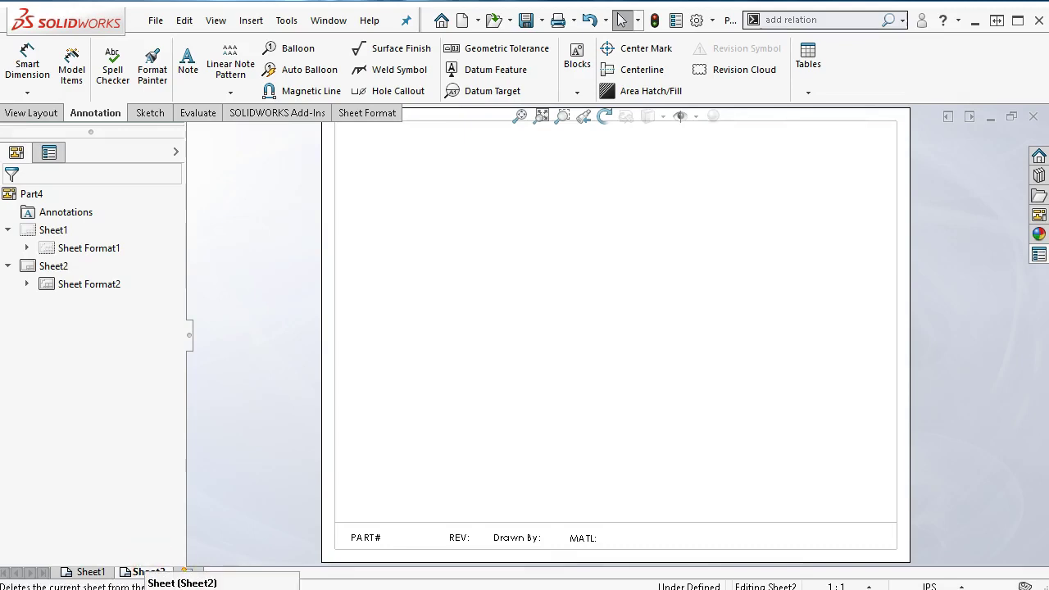
pyautogui.press('Delete')
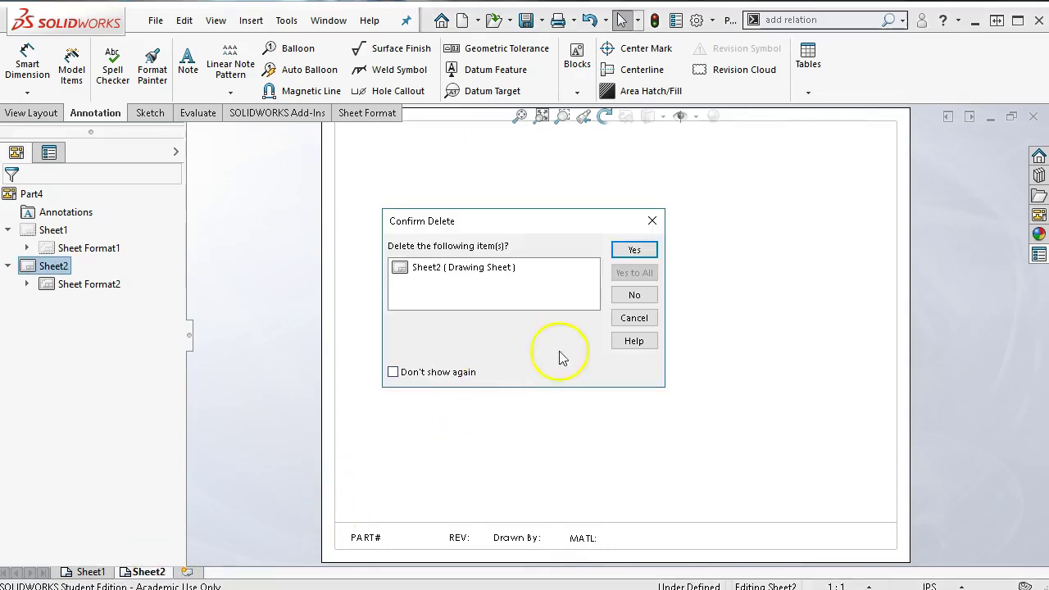
pyautogui.click(630, 249)
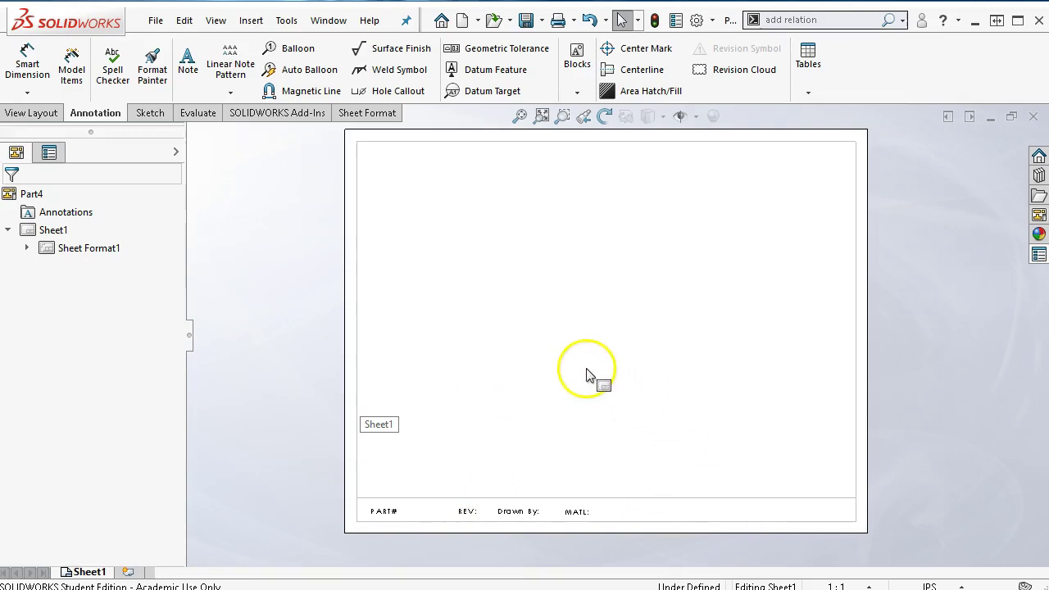
# - Save the drawing as a drawing template named My A size in the SOLIDWORKS 2018 templates folder and close the drawing
pyautogui.click(156, 20)
pyautogui.click(197, 150)
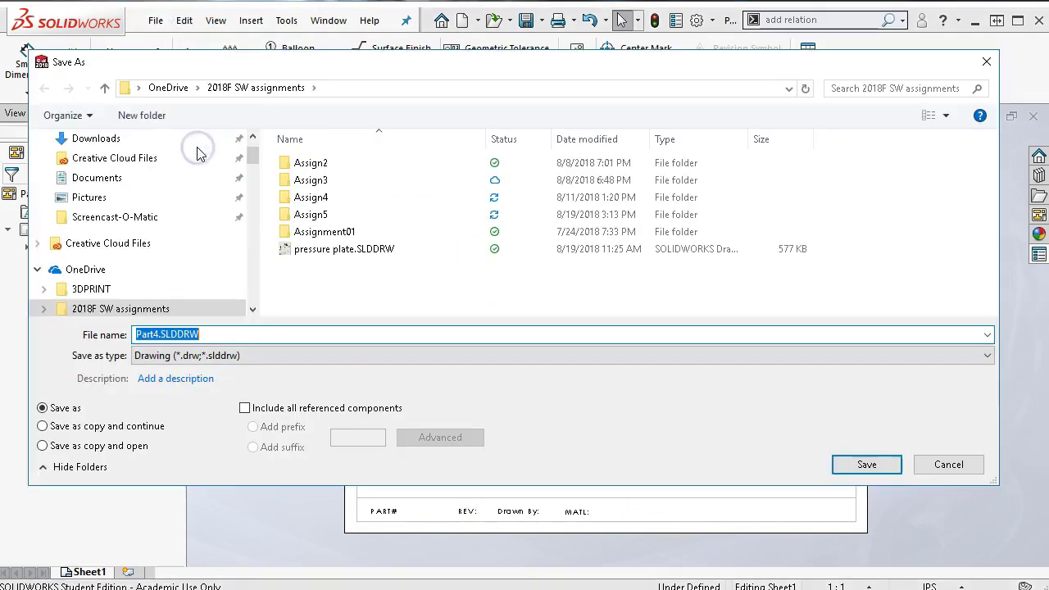
pyautogui.click(246, 353)
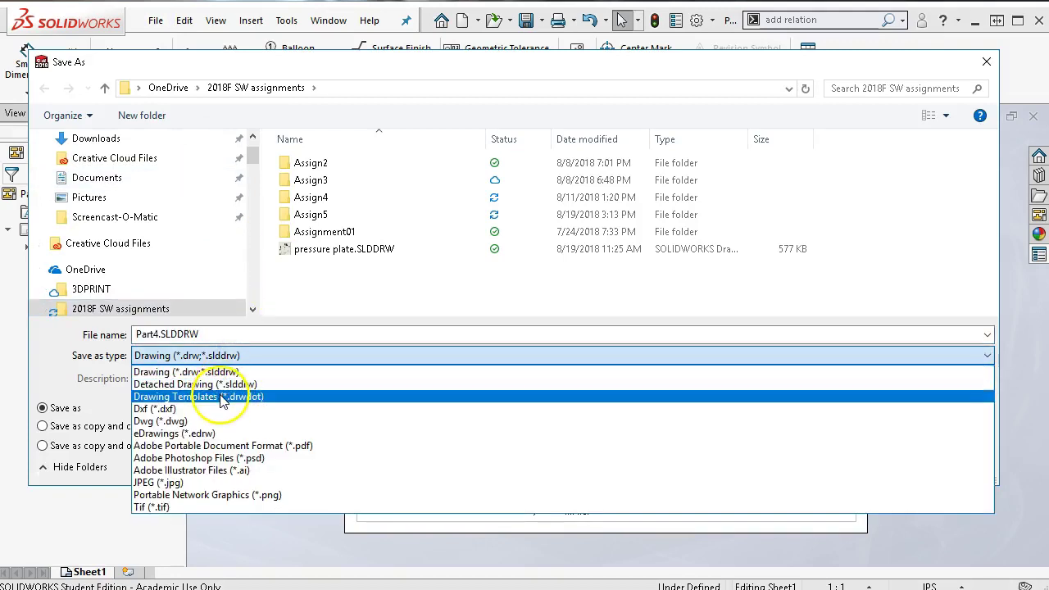
pyautogui.click(254, 398)
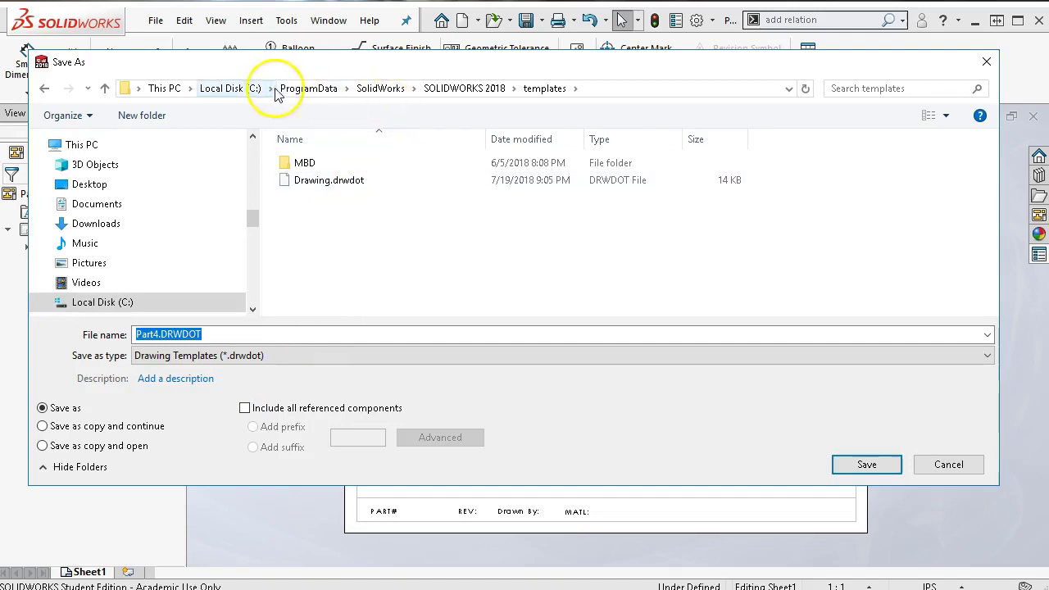
pyautogui.click(158, 334)
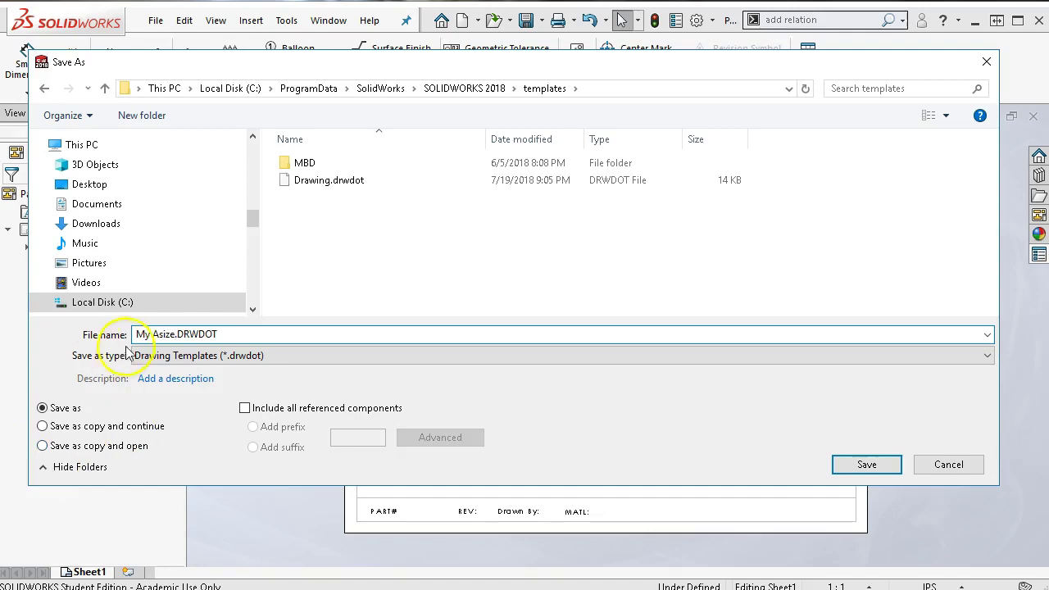
pyautogui.click(867, 465)
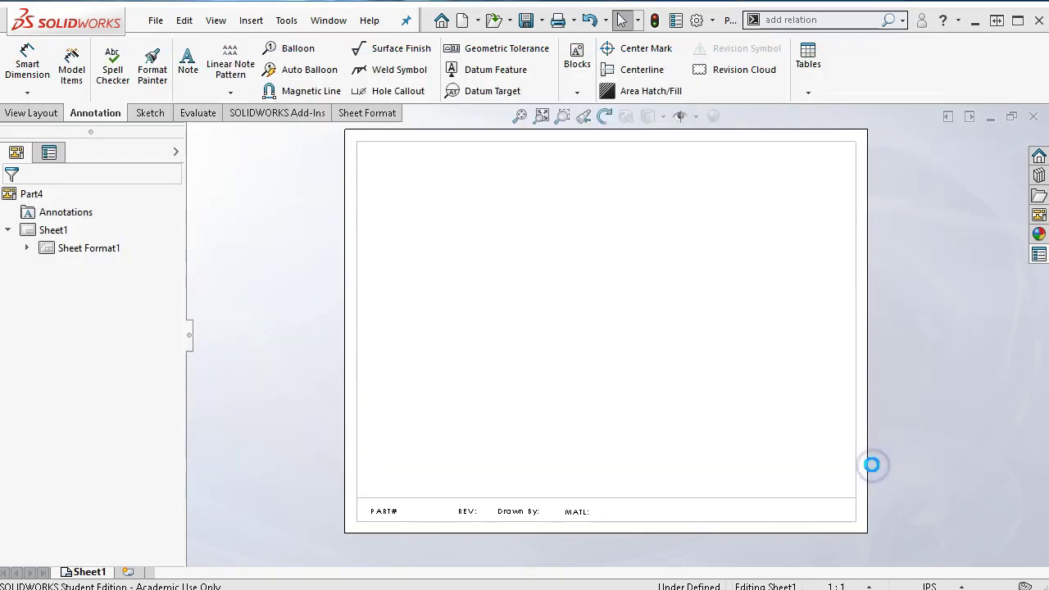
pyautogui.click(1033, 117)
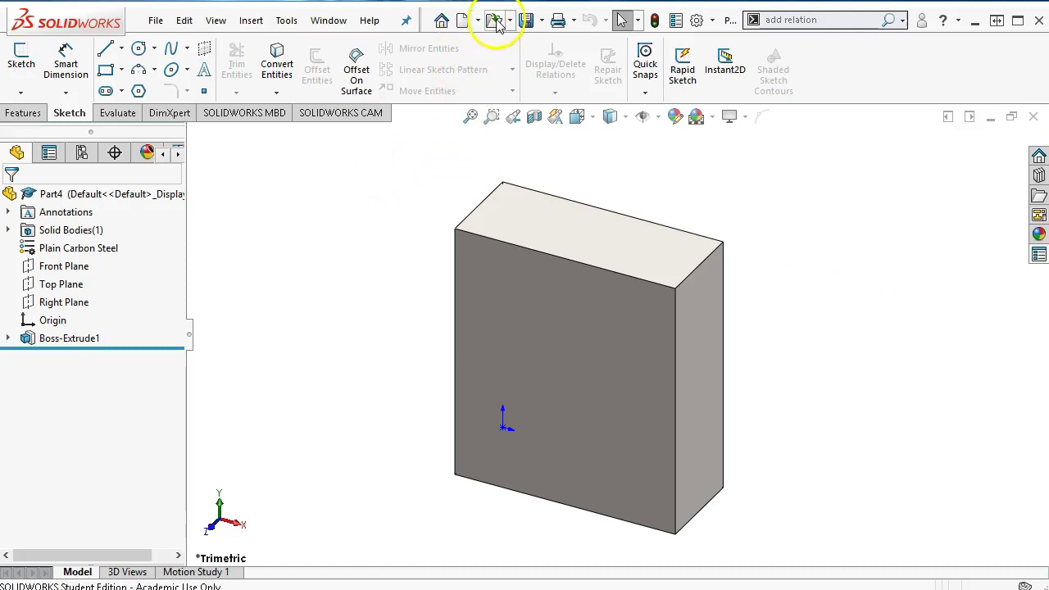
# - Save a copy of Part4 as Part5.SLDPRT in the 2018F SW assignments folder and open the copy
pyautogui.click(542, 21)
pyautogui.click(549, 60)
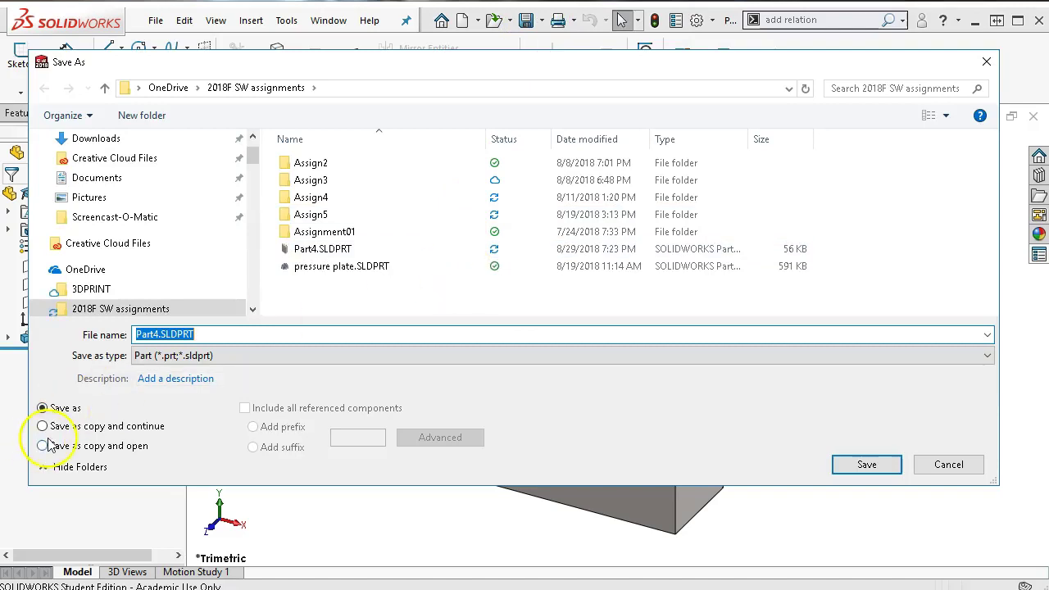
pyautogui.click(42, 446)
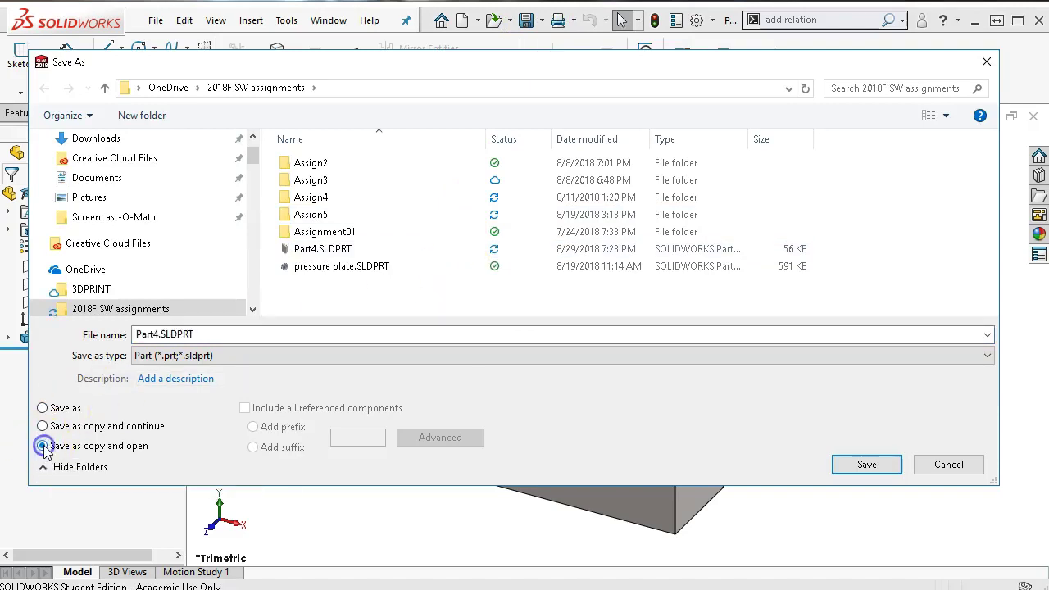
pyautogui.click(153, 335)
pyautogui.click(153, 334)
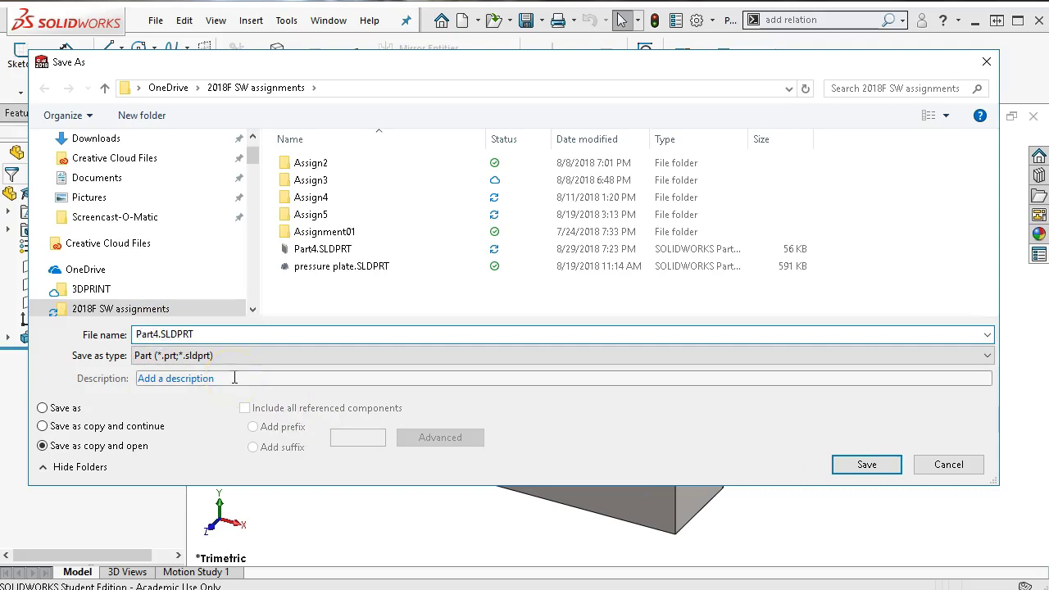
pyautogui.click(866, 465)
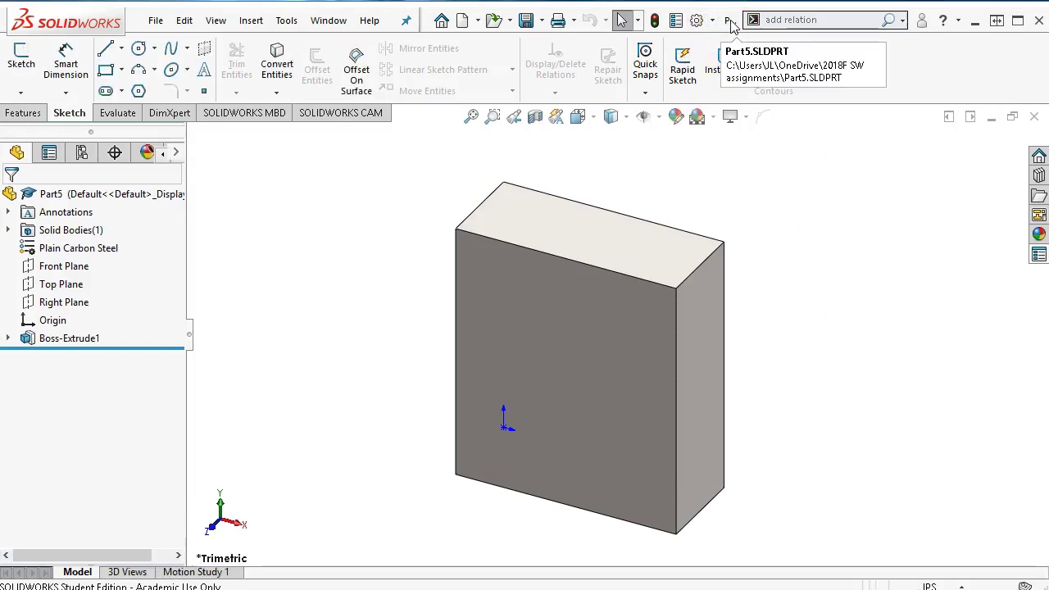
# - Change the part number in Part5's custom properties to ABC-00012
pyautogui.click(1038, 253)
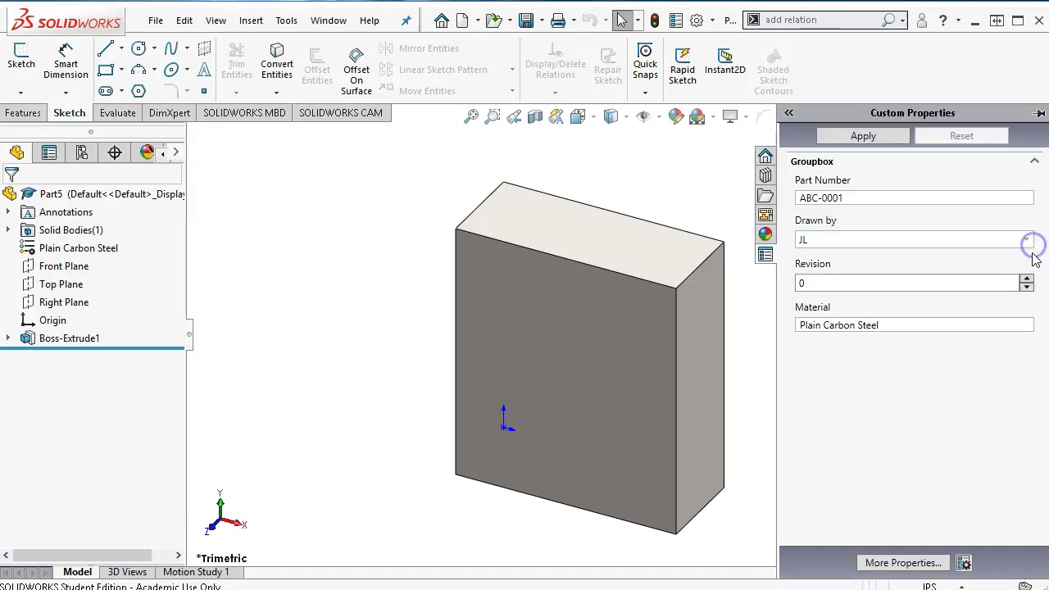
pyautogui.click(866, 198)
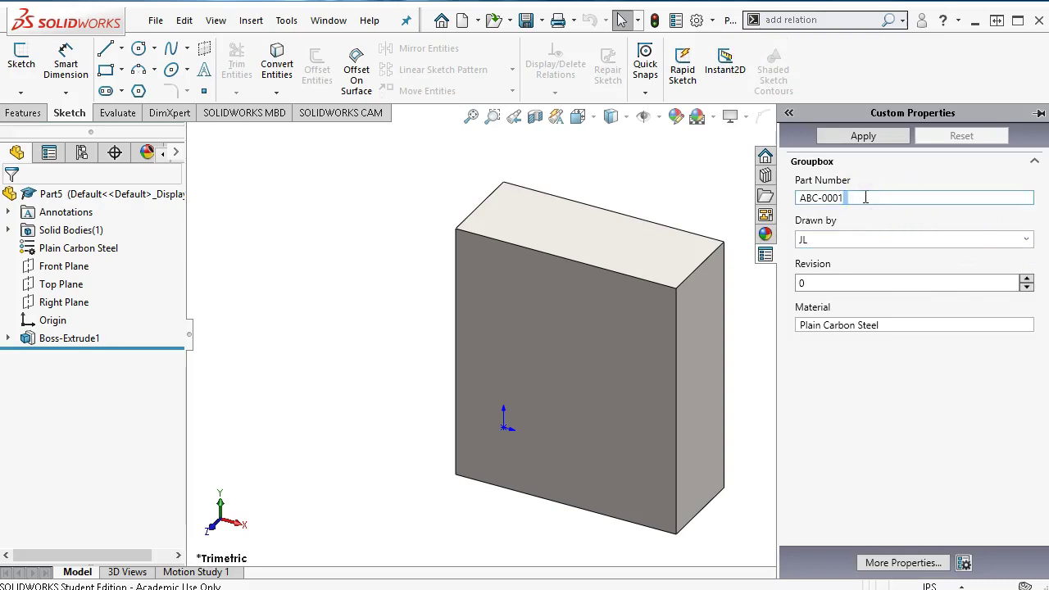
pyautogui.write('2')
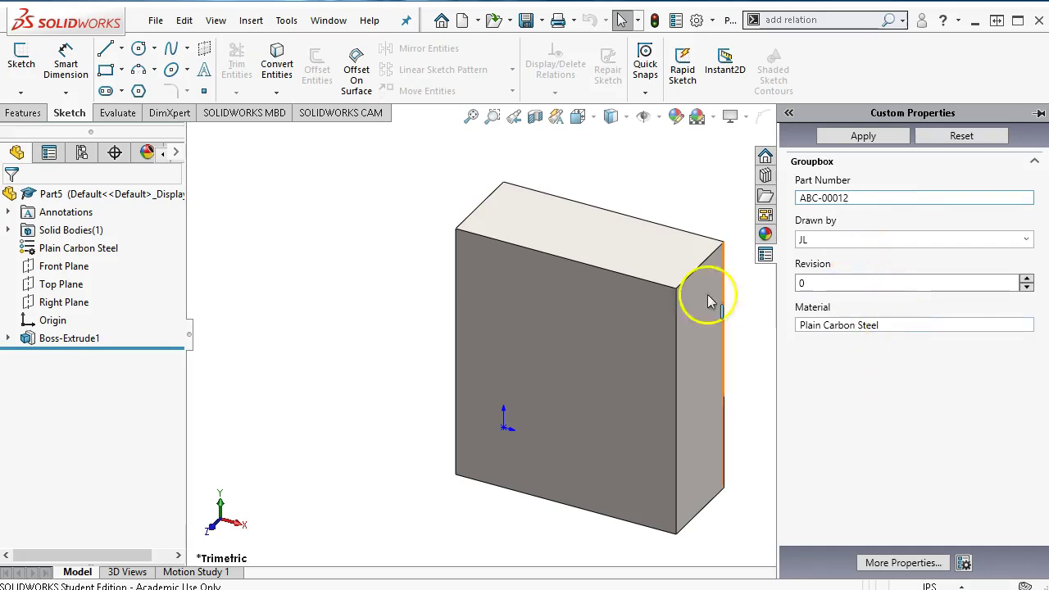
pyautogui.click(281, 258)
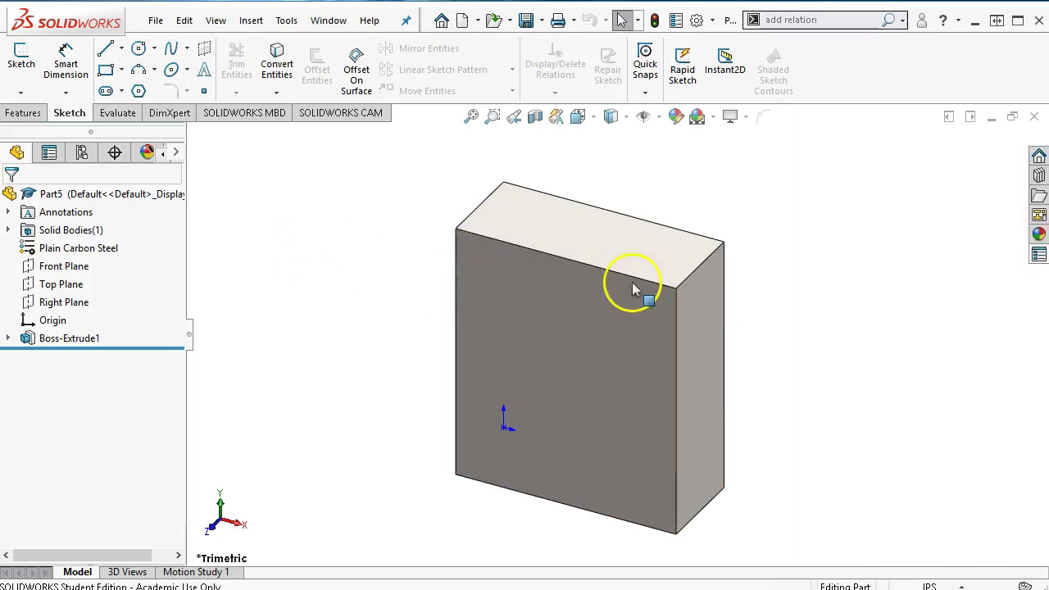
# - Assign the material PBT General Purpose to Part5 and save the pending custom property changes
pyautogui.rightClick(54, 250)
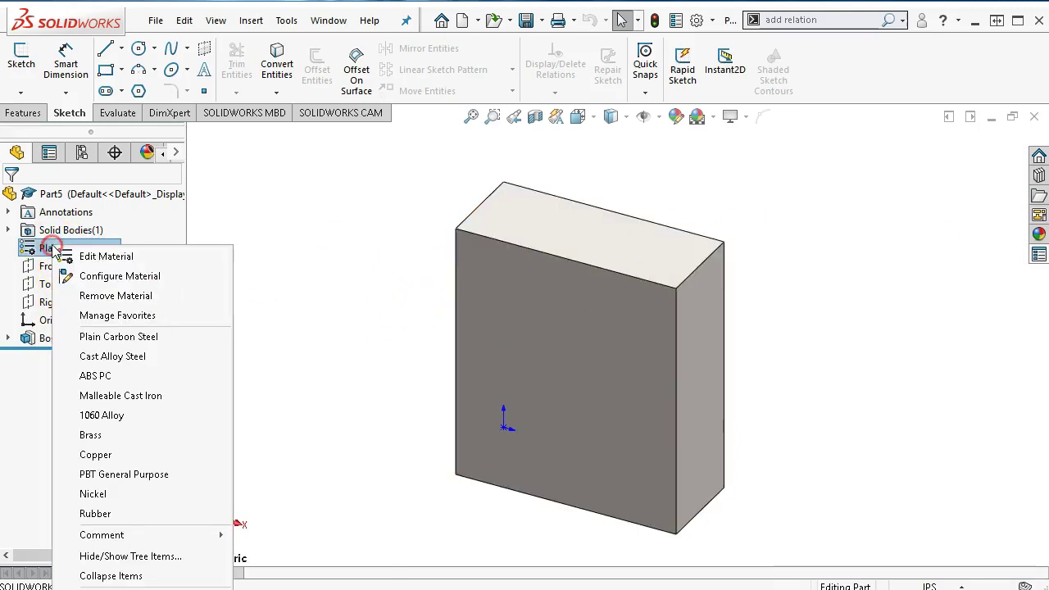
pyautogui.click(113, 482)
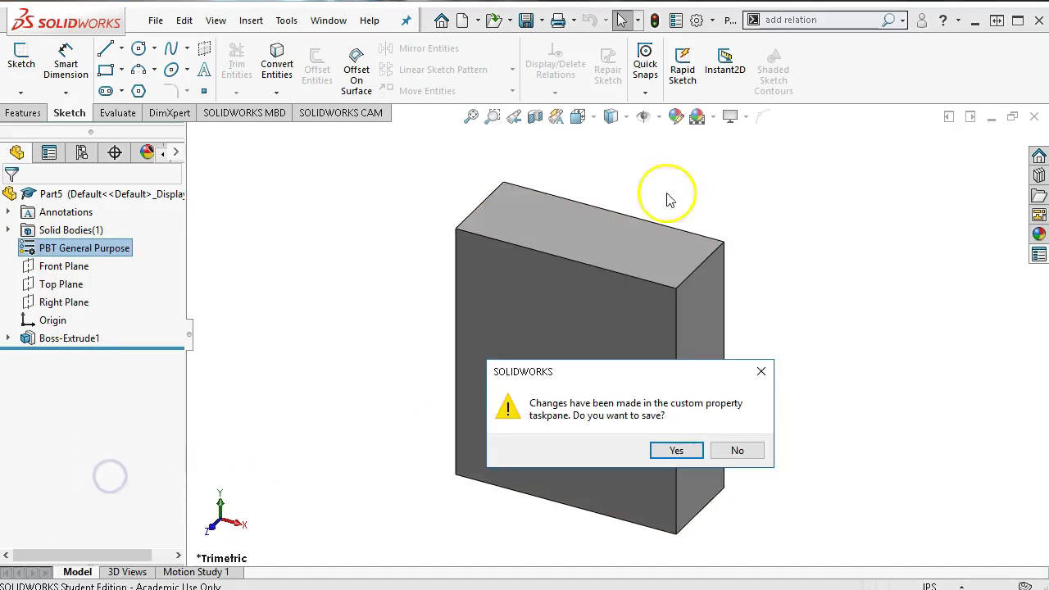
pyautogui.click(674, 451)
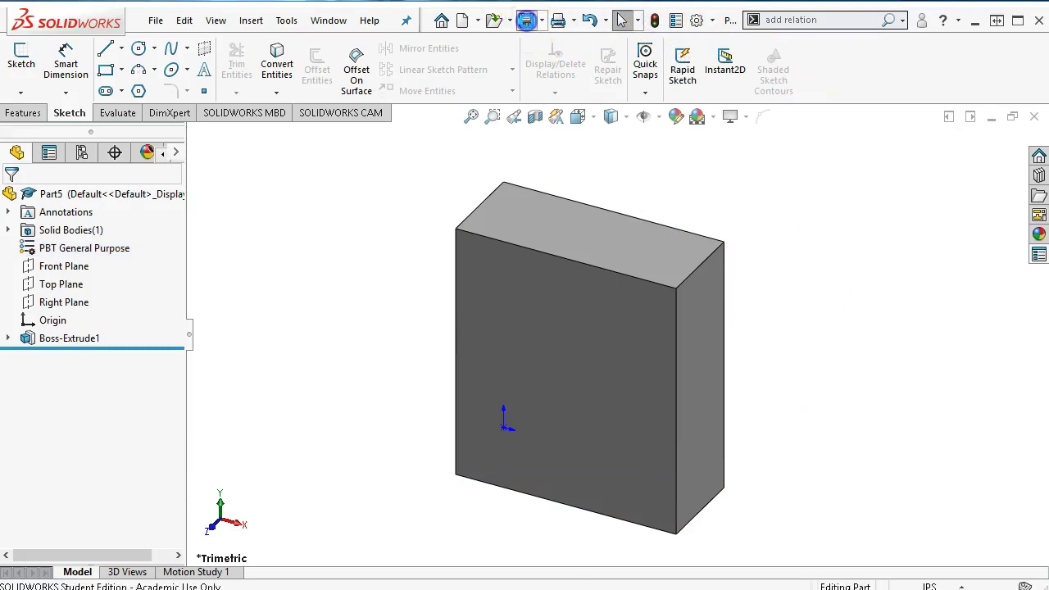
# - Create a drawing from the My A size template with top, front, right and trimetric views of Part4, and rebuild it
pyautogui.click(463, 20)
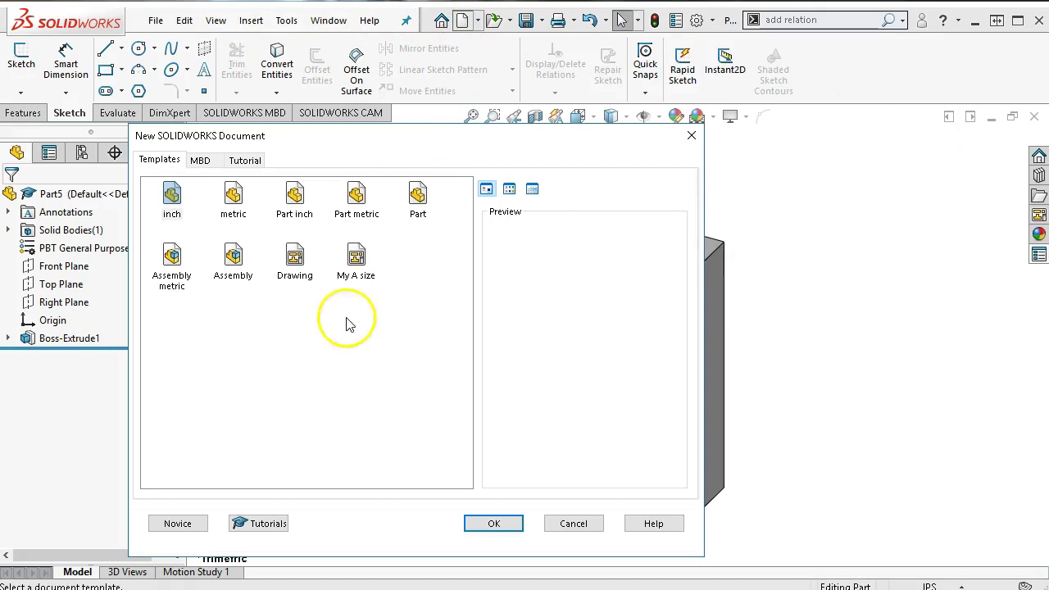
pyautogui.doubleClick(353, 269)
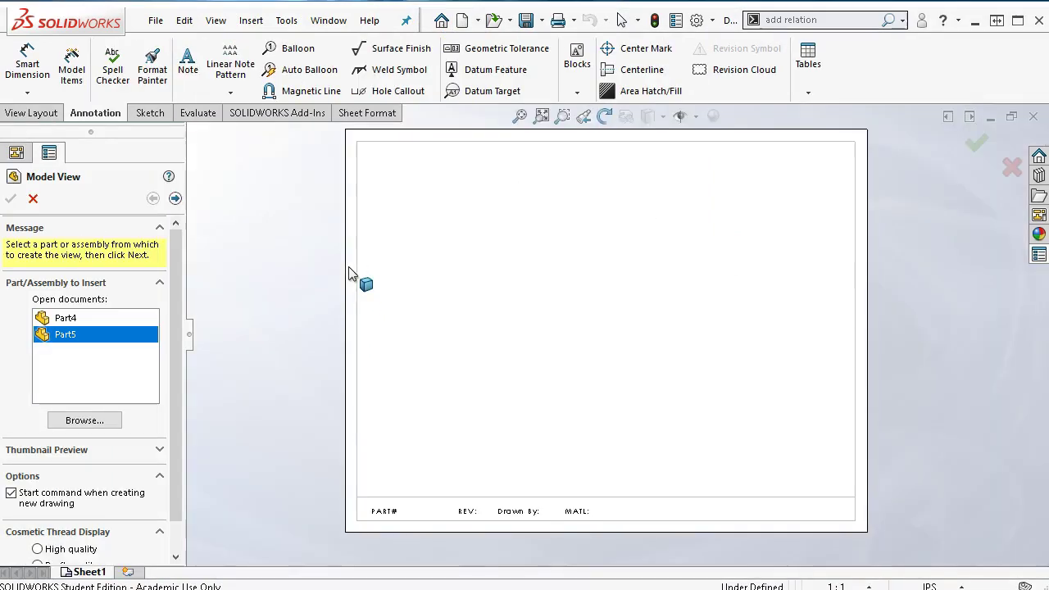
pyautogui.click(62, 317)
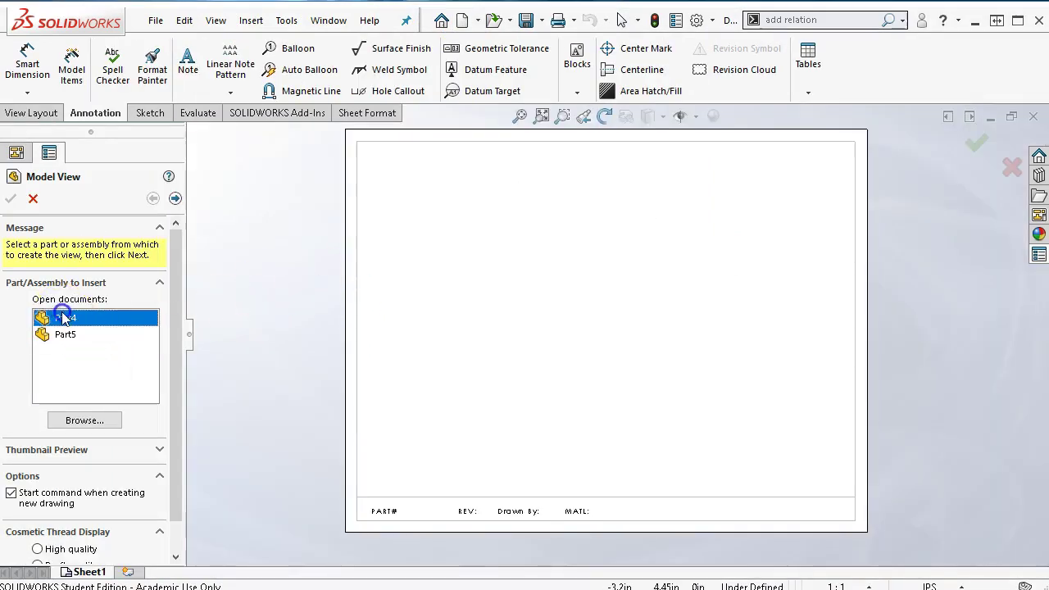
pyautogui.click(174, 199)
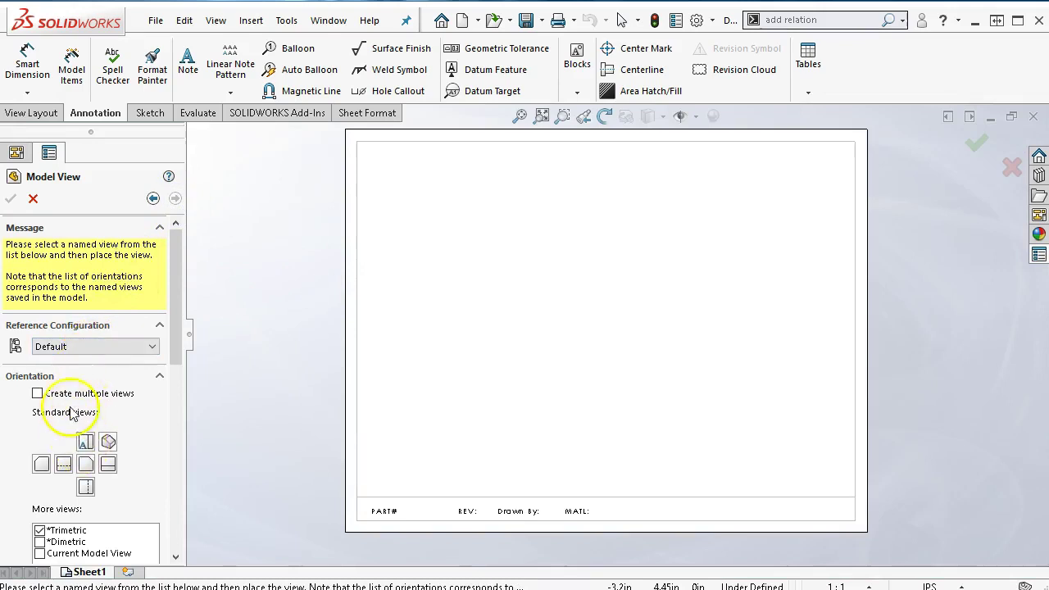
pyautogui.click(37, 394)
pyautogui.click(88, 464)
pyautogui.click(87, 485)
pyautogui.click(108, 485)
pyautogui.click(13, 199)
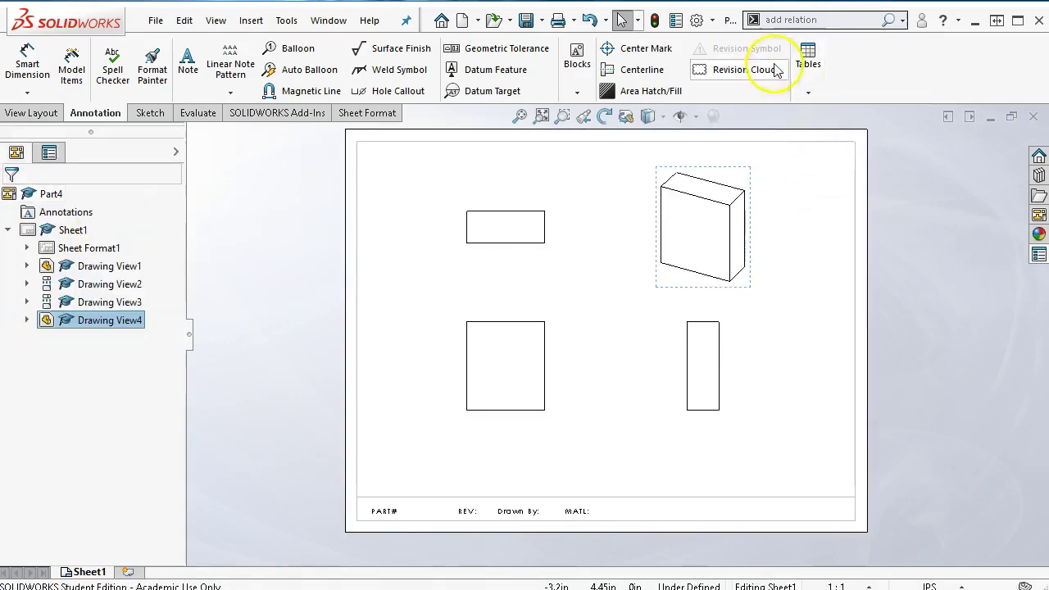
pyautogui.click(655, 22)
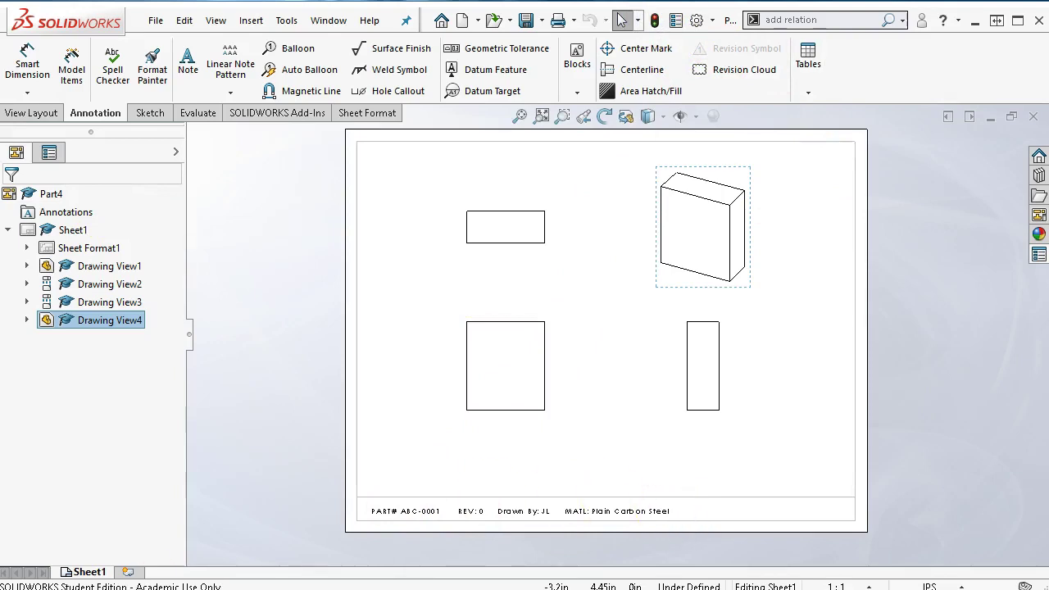
# - Add a second sheet with top, front, right and trimetric views of Part5, and rebuild the drawing
pyautogui.click(130, 573)
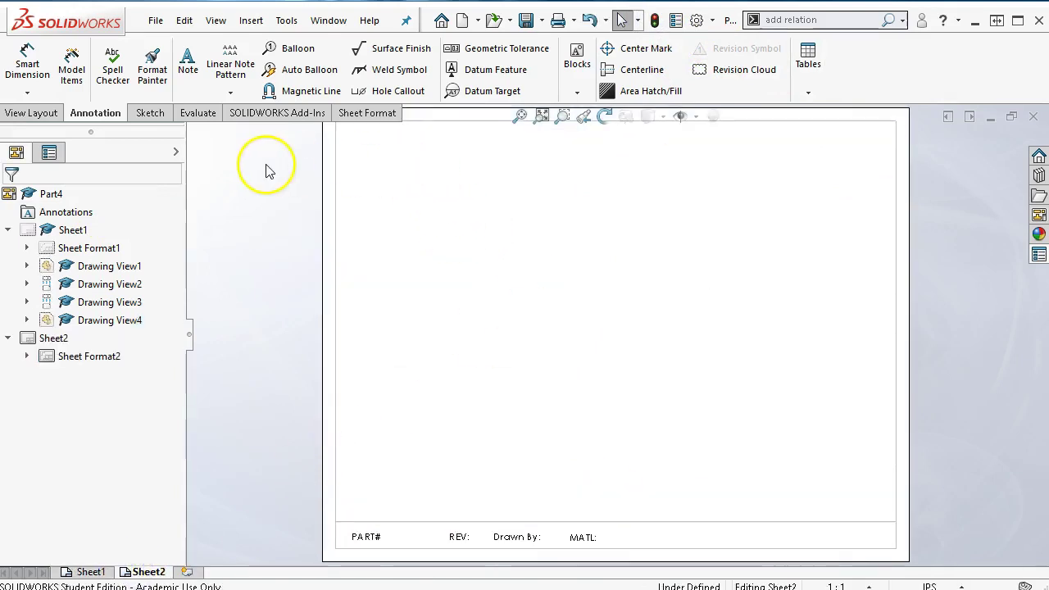
pyautogui.click(40, 113)
pyautogui.click(64, 68)
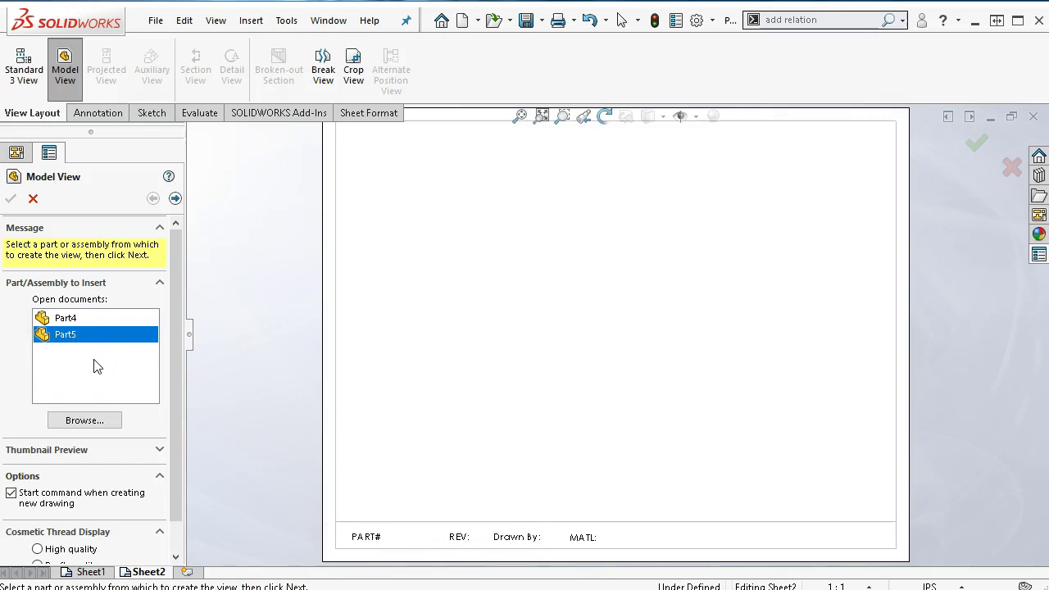
pyautogui.click(51, 338)
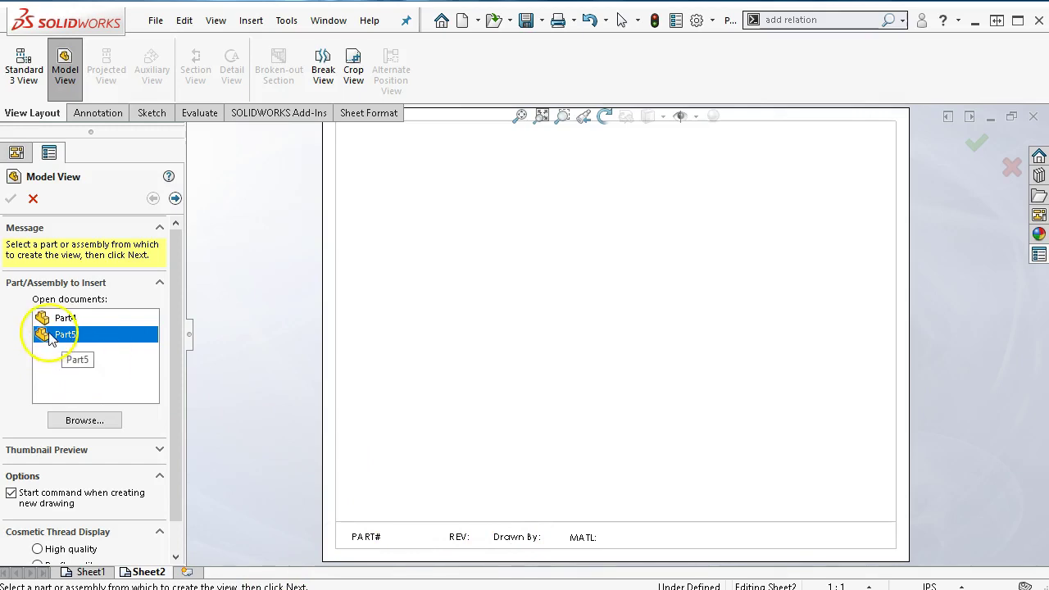
pyautogui.click(177, 199)
pyautogui.click(62, 394)
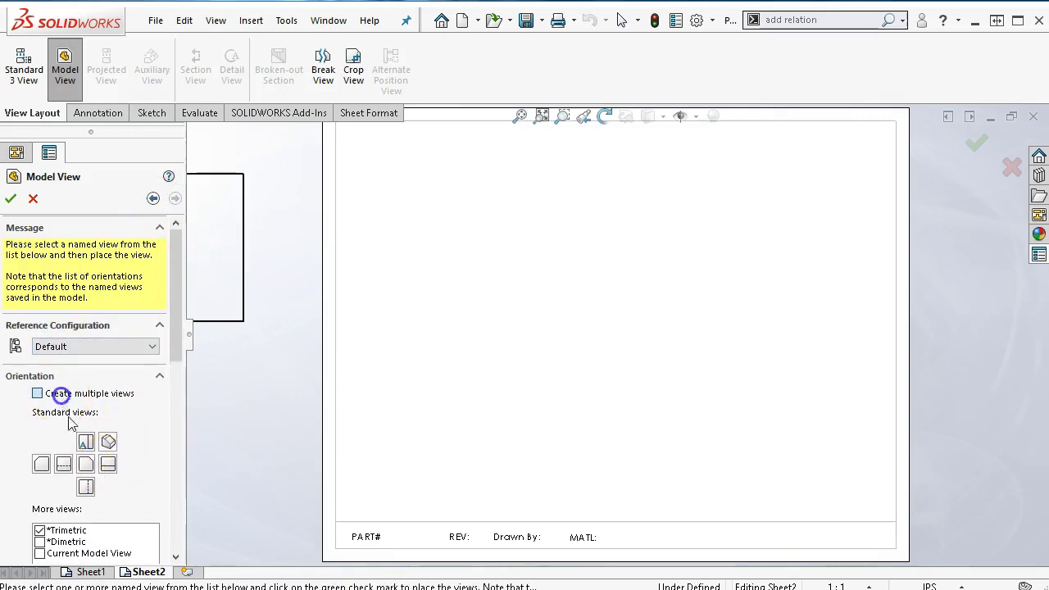
pyautogui.click(85, 463)
pyautogui.click(85, 486)
pyautogui.click(108, 485)
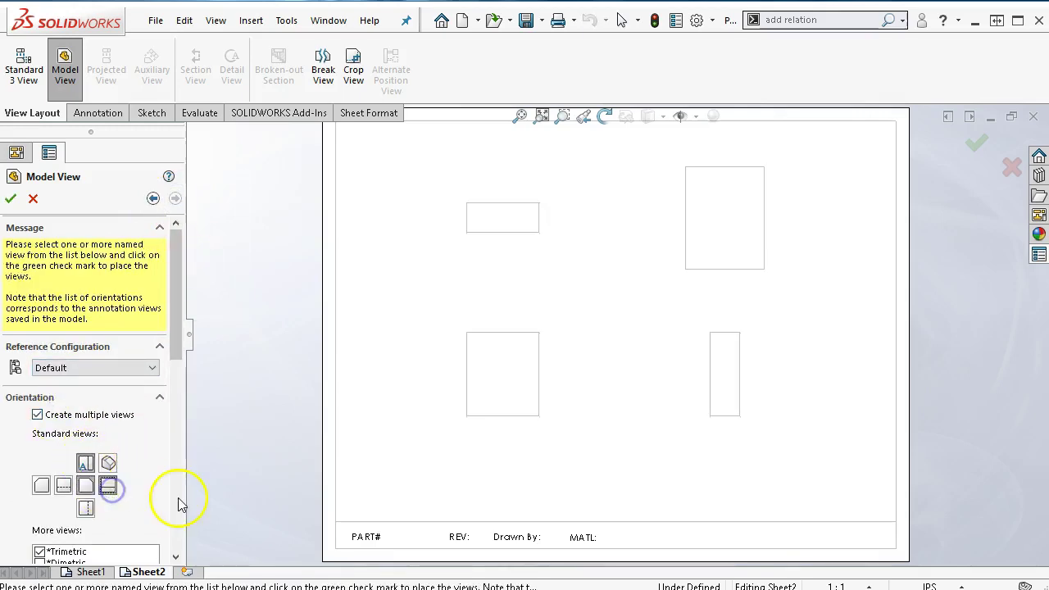
pyautogui.click(11, 200)
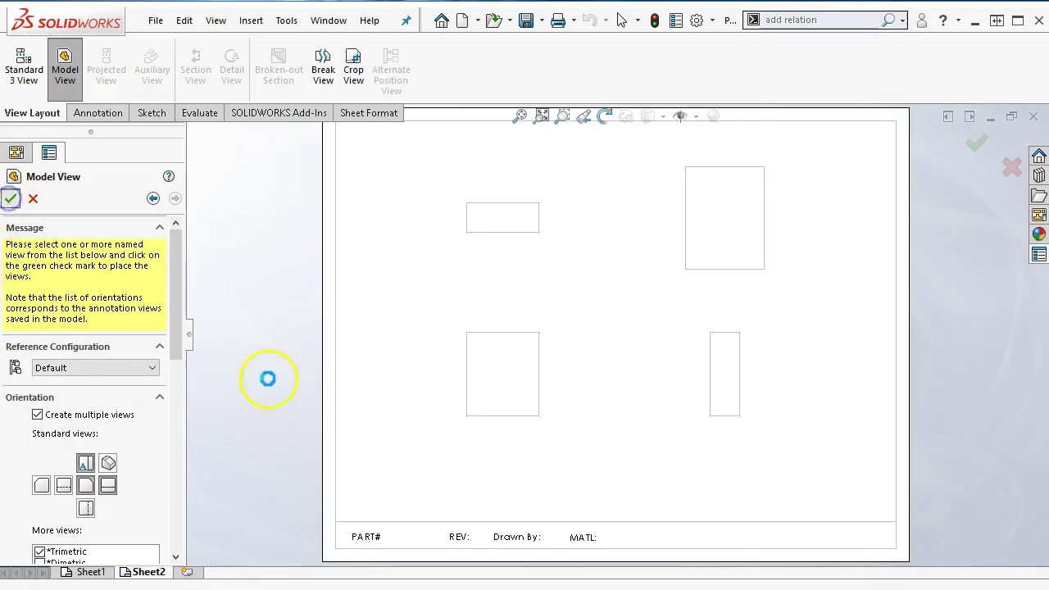
pyautogui.click(659, 23)
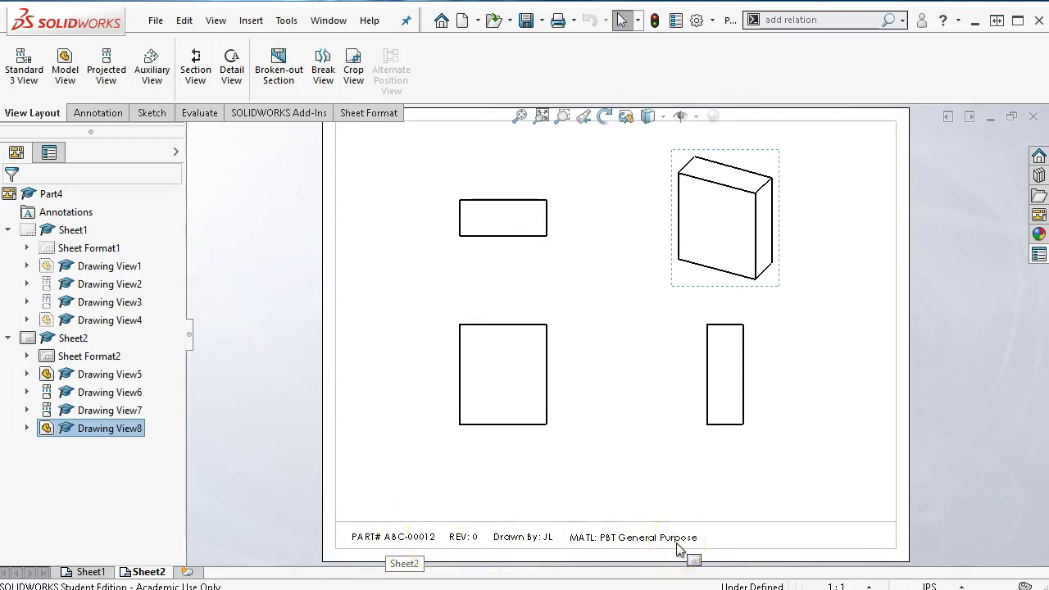
# - Close the two-sheet test drawing without saving its changes, and close the Part5 document
pyautogui.click(647, 449)
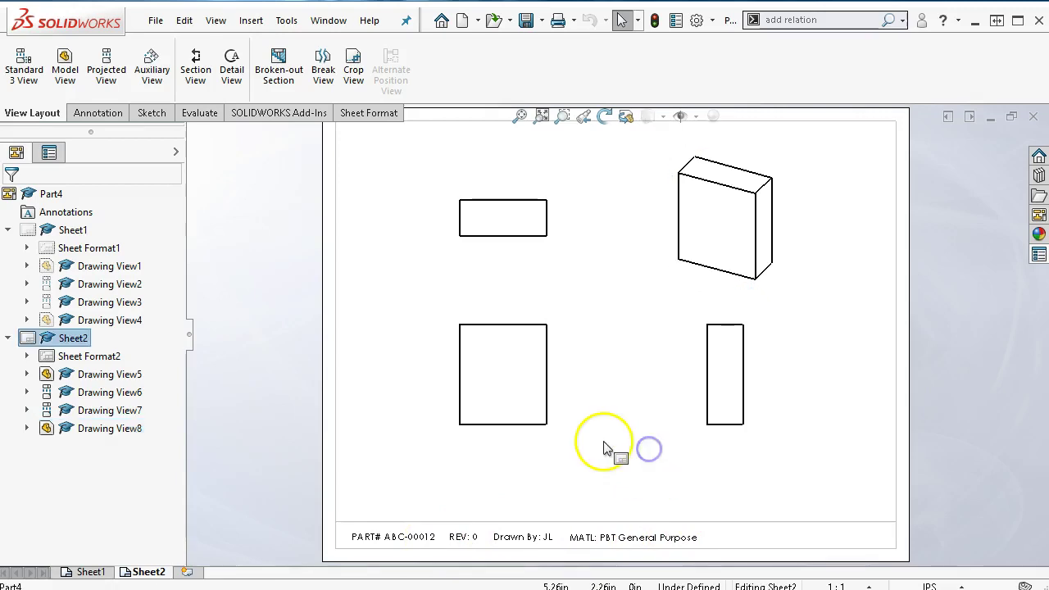
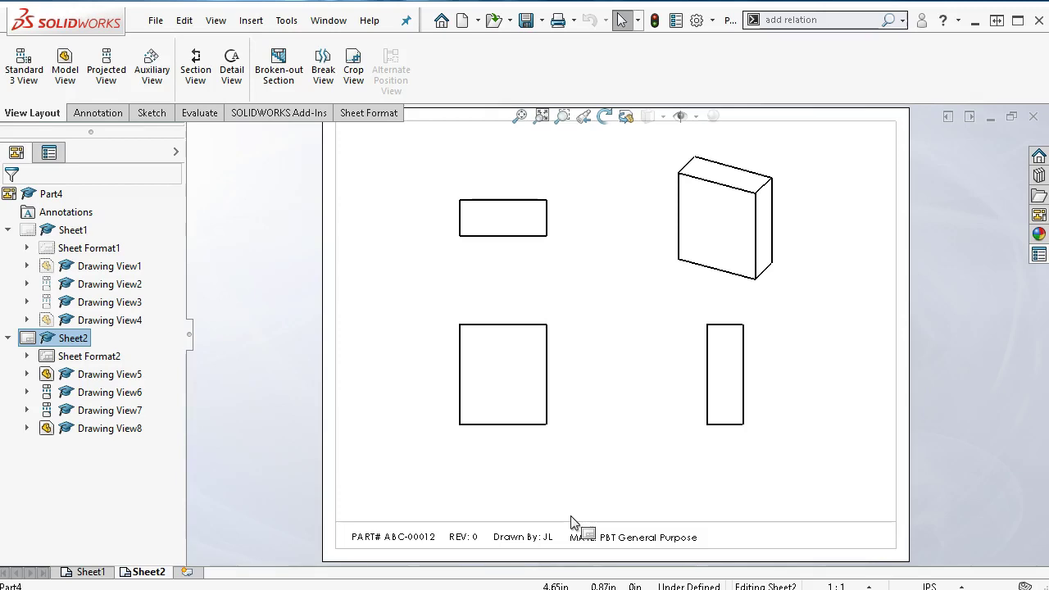
pyautogui.click(1039, 259)
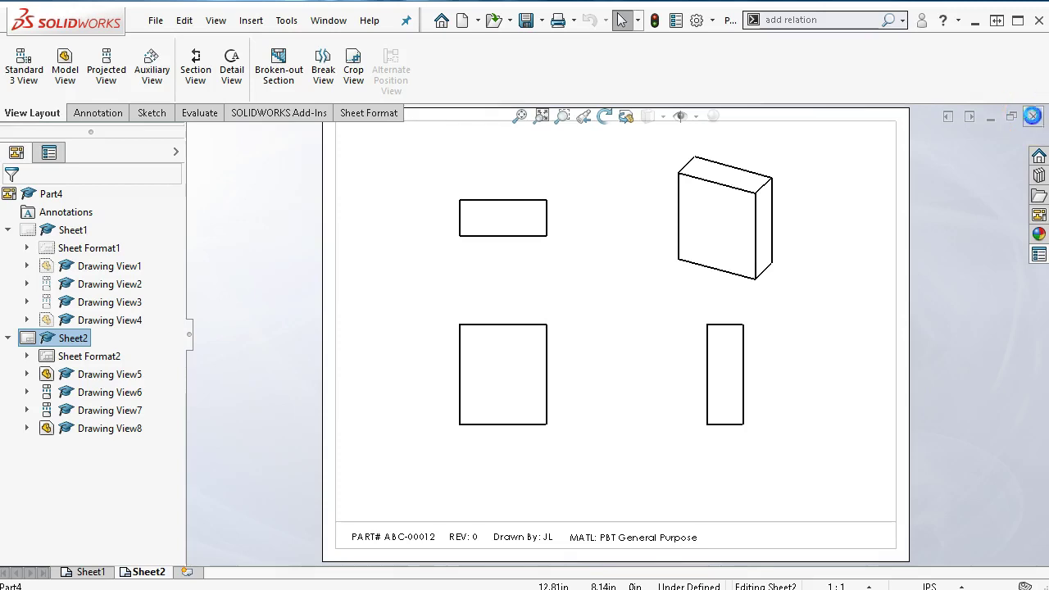
pyautogui.click(1032, 116)
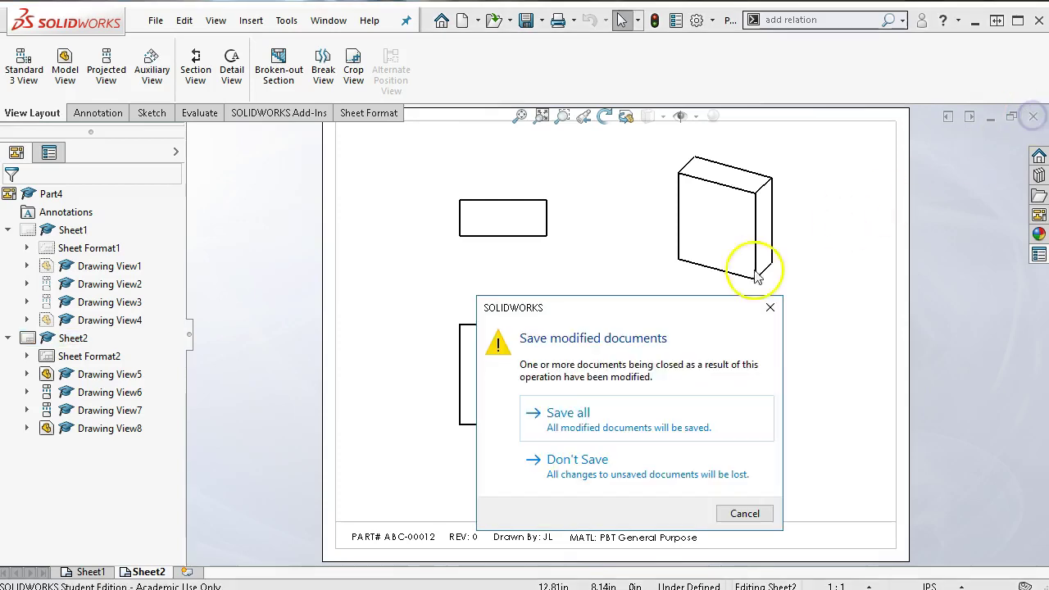
pyautogui.click(609, 463)
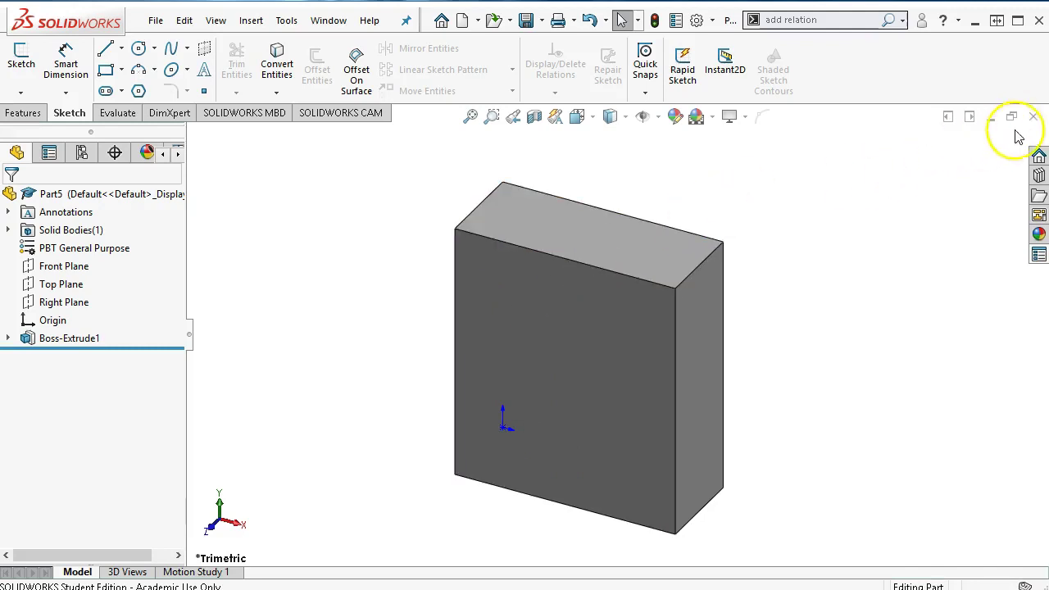
pyautogui.click(1032, 116)
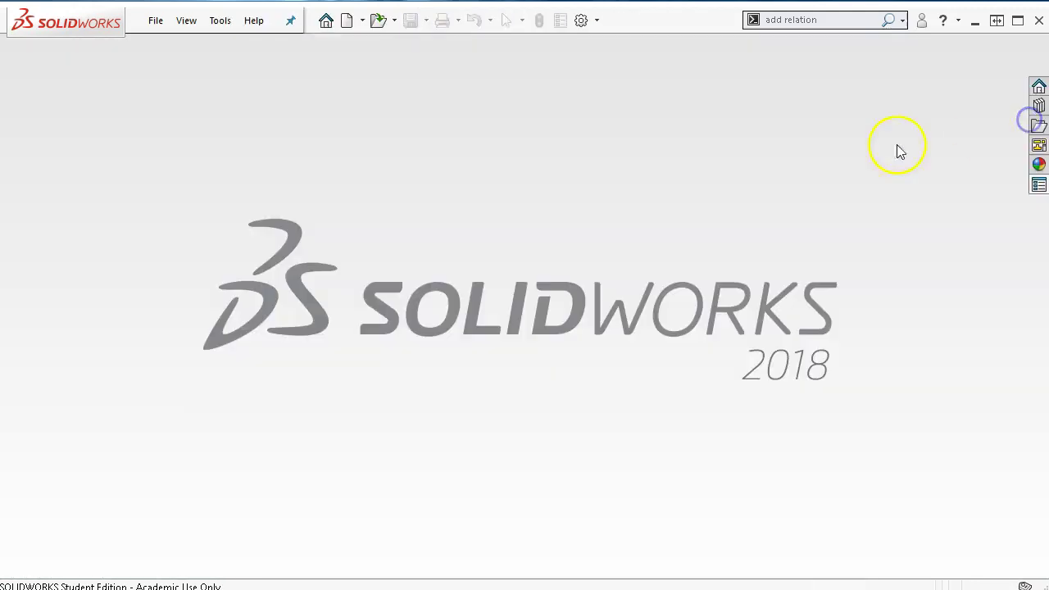
# - Create a new drawing from the My A size template without inserting a model view
pyautogui.click(347, 23)
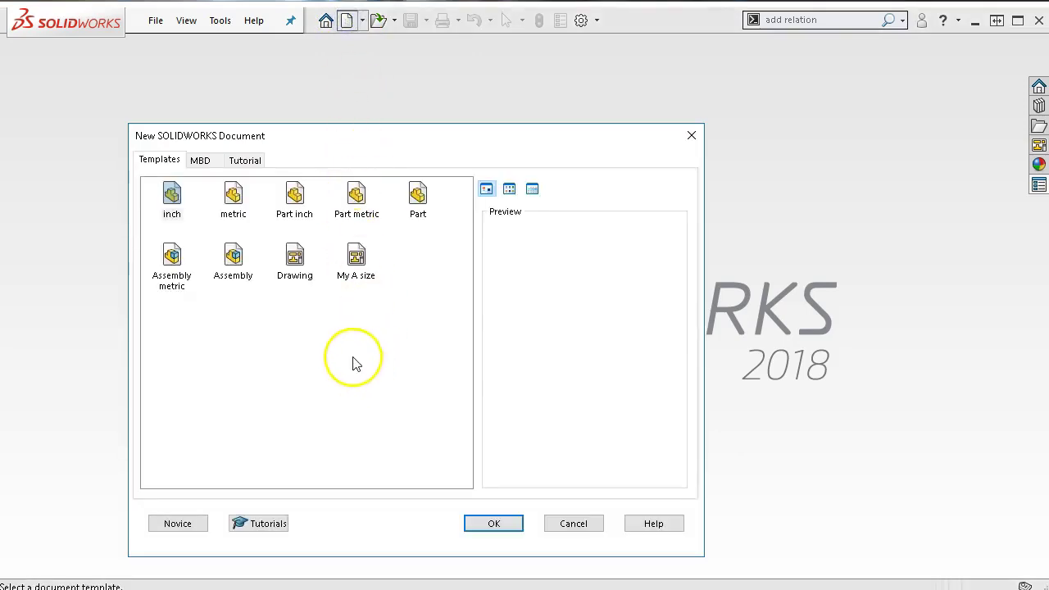
pyautogui.doubleClick(360, 258)
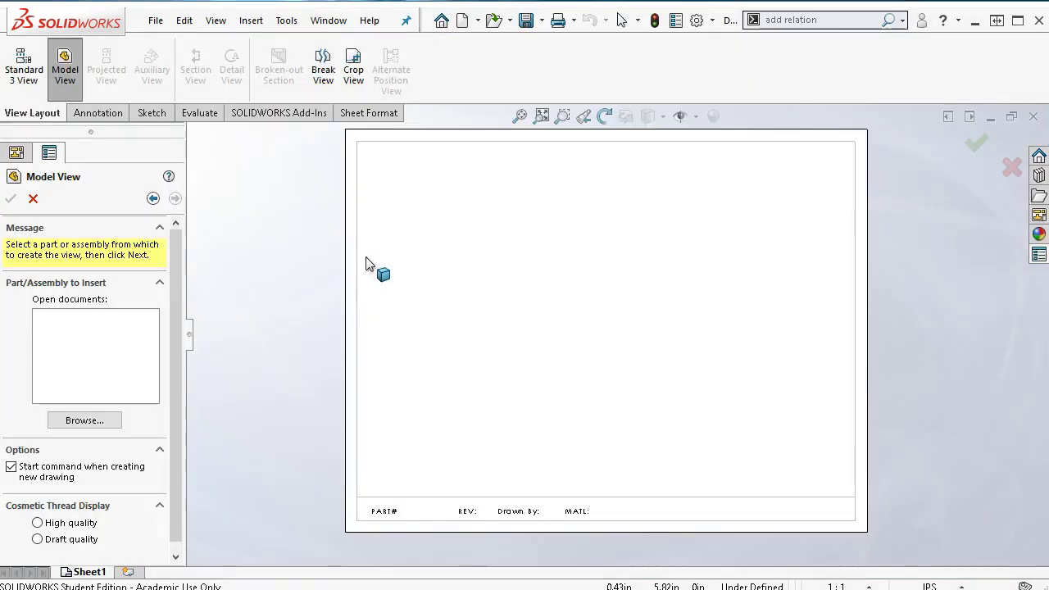
pyautogui.click(33, 199)
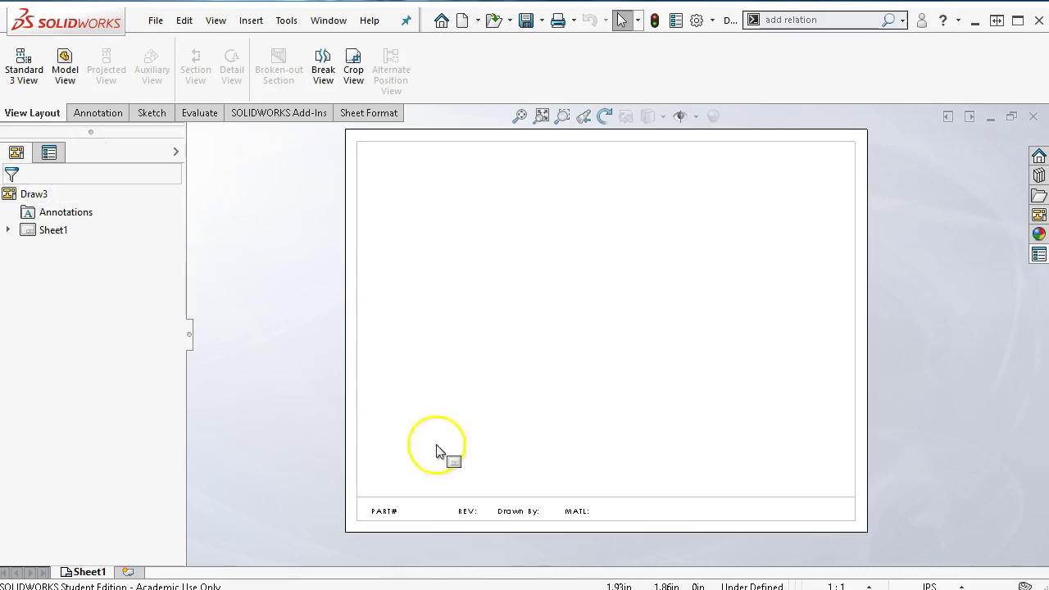
# - Open the sheet format of the new drawing's Sheet1 for editing
pyautogui.scroll(-3, 422, 513)
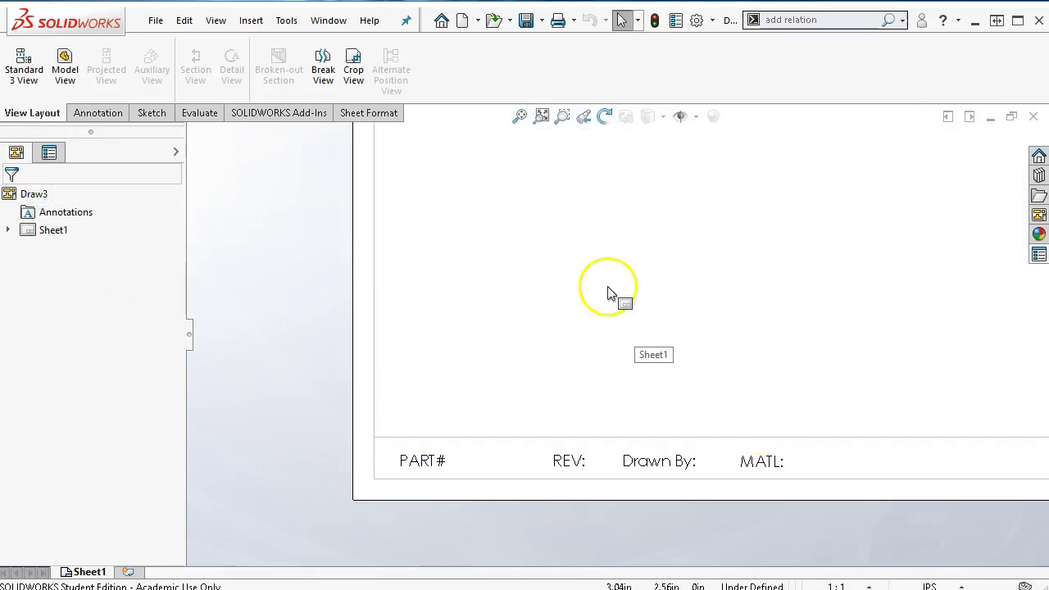
pyautogui.scroll(3, 647, 324)
pyautogui.scroll(-3, 569, 399)
pyautogui.rightClick(820, 235)
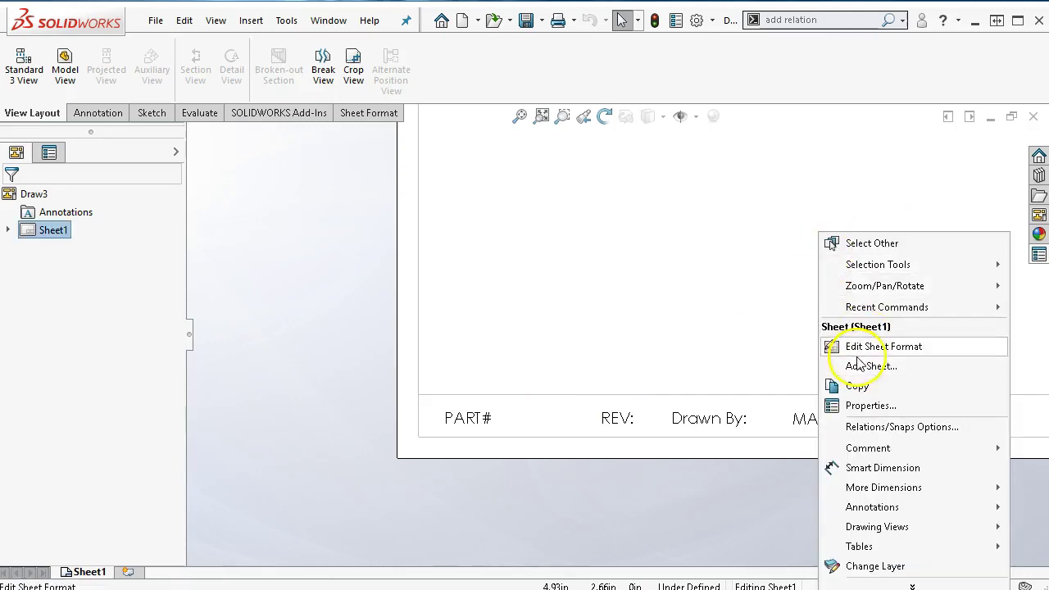
pyautogui.click(858, 354)
# - Examine the property links in the PART#, REV, Drawn By and MATL notes of the title block
pyautogui.scroll(-3, 539, 412)
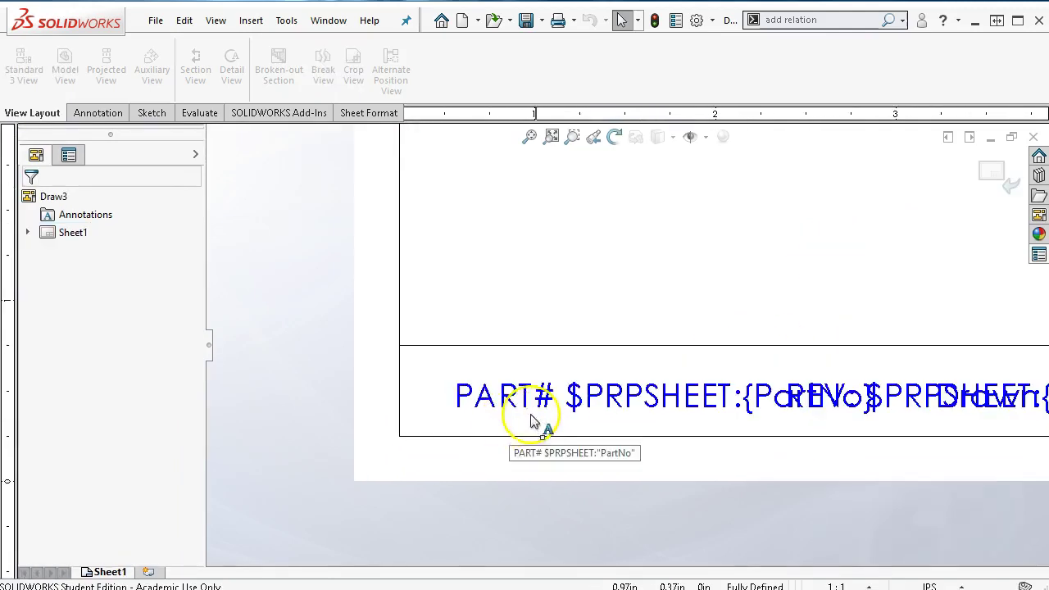
pyautogui.scroll(-1, 820, 421)
pyautogui.scroll(2, 817, 421)
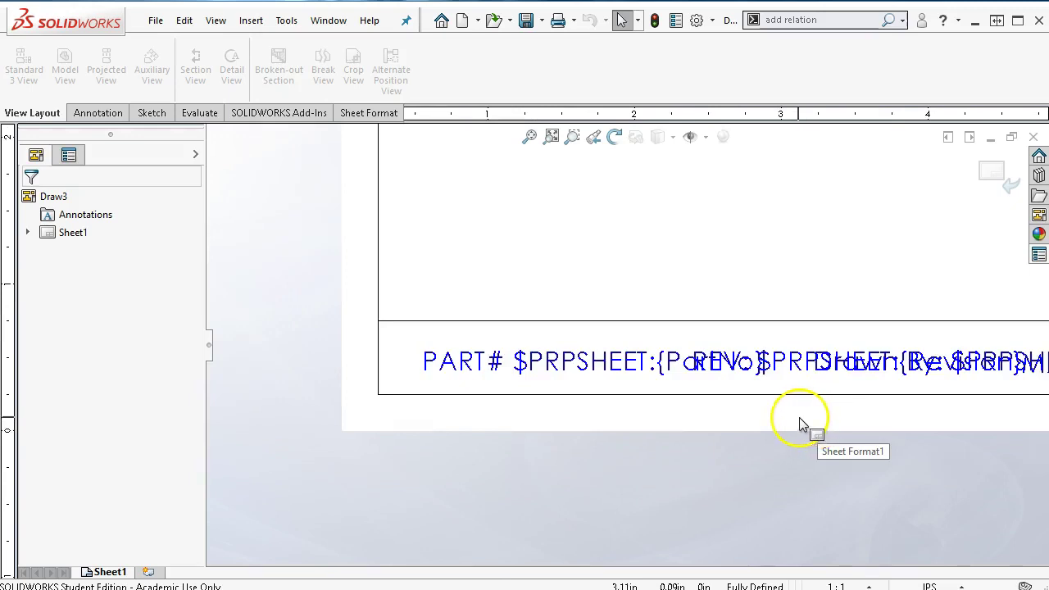
pyautogui.scroll(1, 802, 425)
pyautogui.scroll(2, 754, 287)
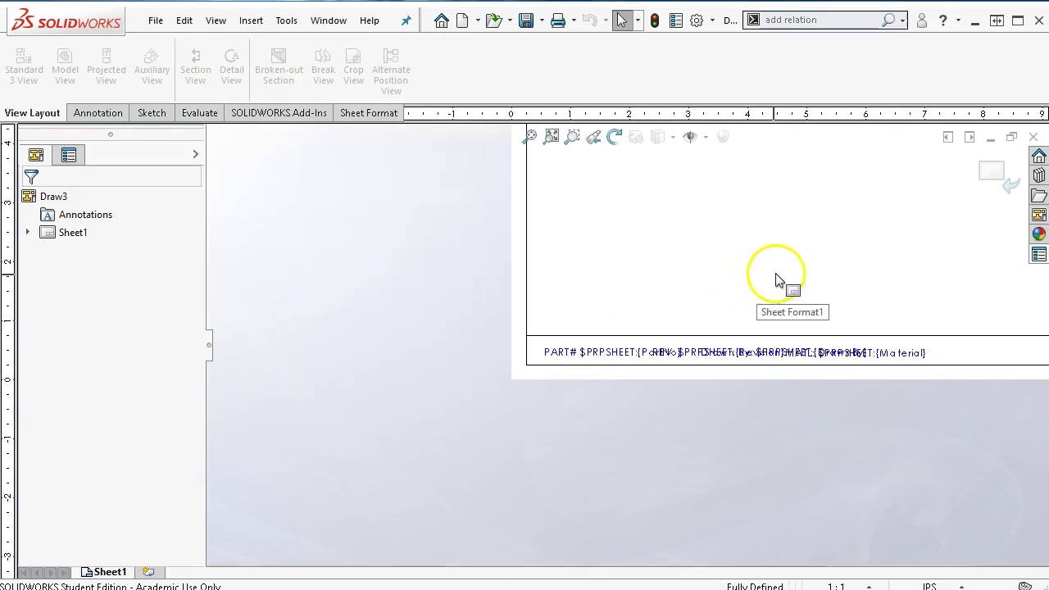
pyautogui.scroll(1, 779, 280)
pyautogui.scroll(-3, 825, 377)
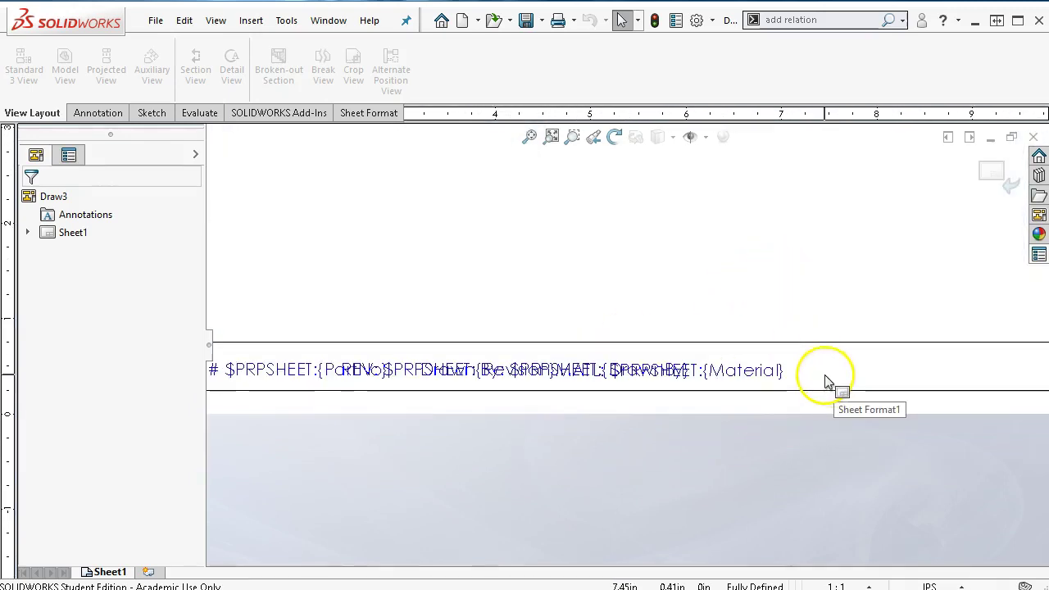
pyautogui.scroll(1, 826, 379)
pyautogui.scroll(-3, 429, 361)
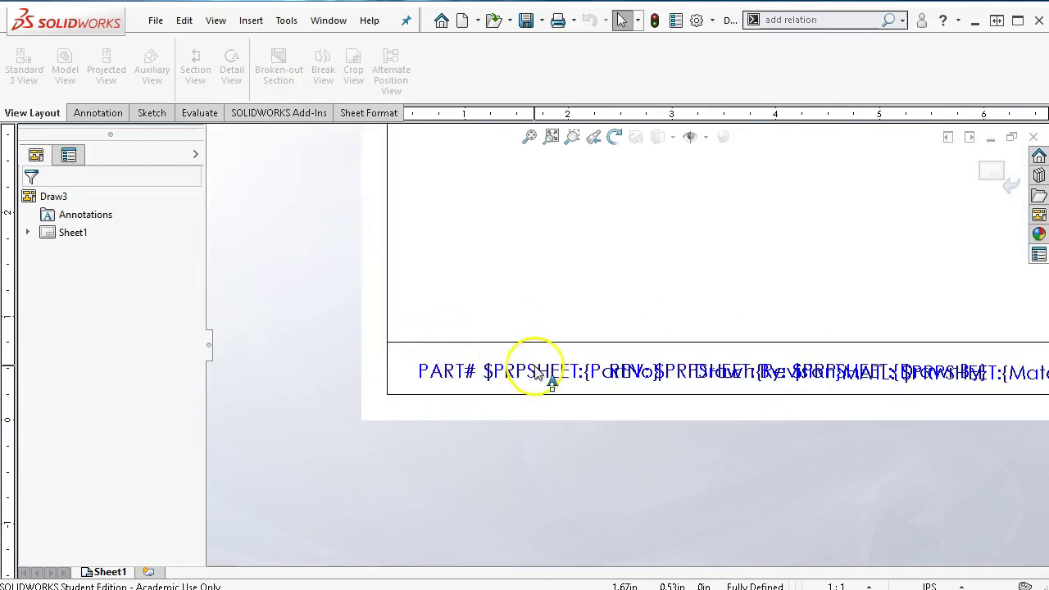
pyautogui.scroll(-1, 425, 377)
# - Move the PART#, REV, Drawn By and MATL notes down near the lower border of the title block
pyautogui.moveTo(464, 375); pyautogui.dragTo(444, 387)
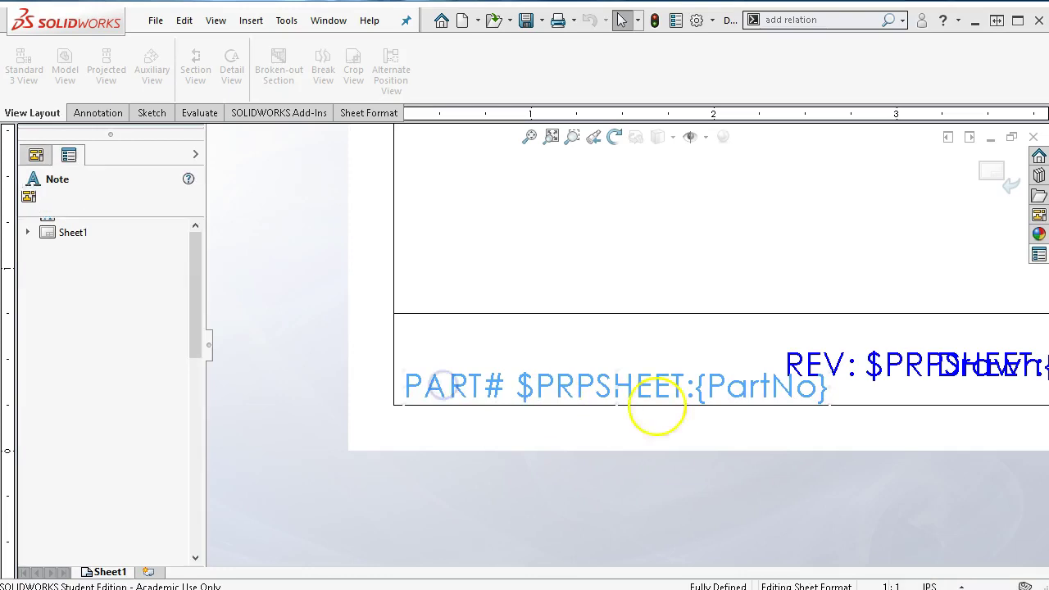
pyautogui.moveTo(828, 367); pyautogui.dragTo(824, 385)
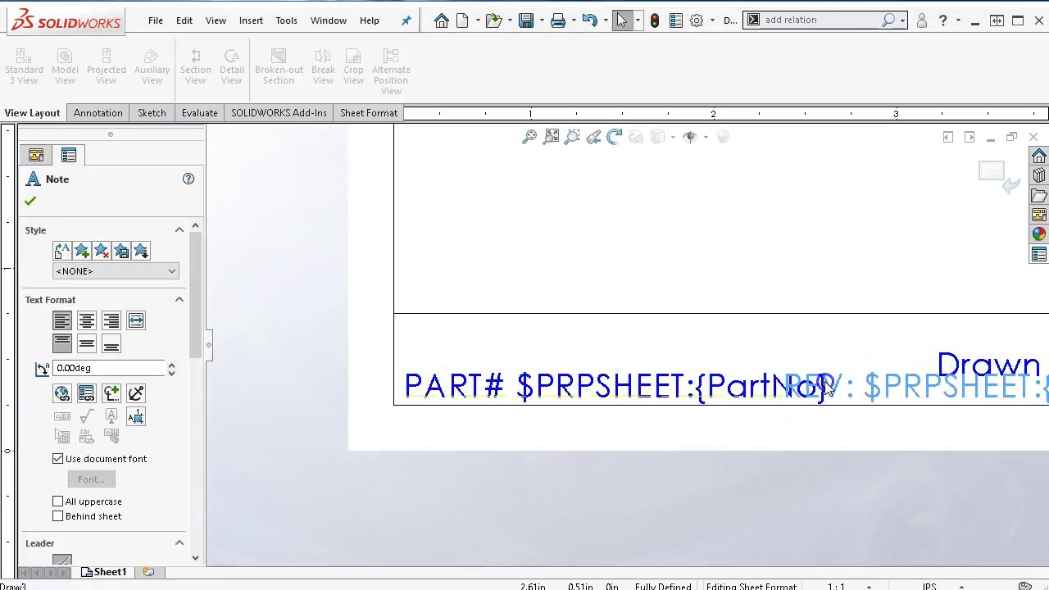
pyautogui.moveTo(979, 369); pyautogui.dragTo(897, 353, button='middle')
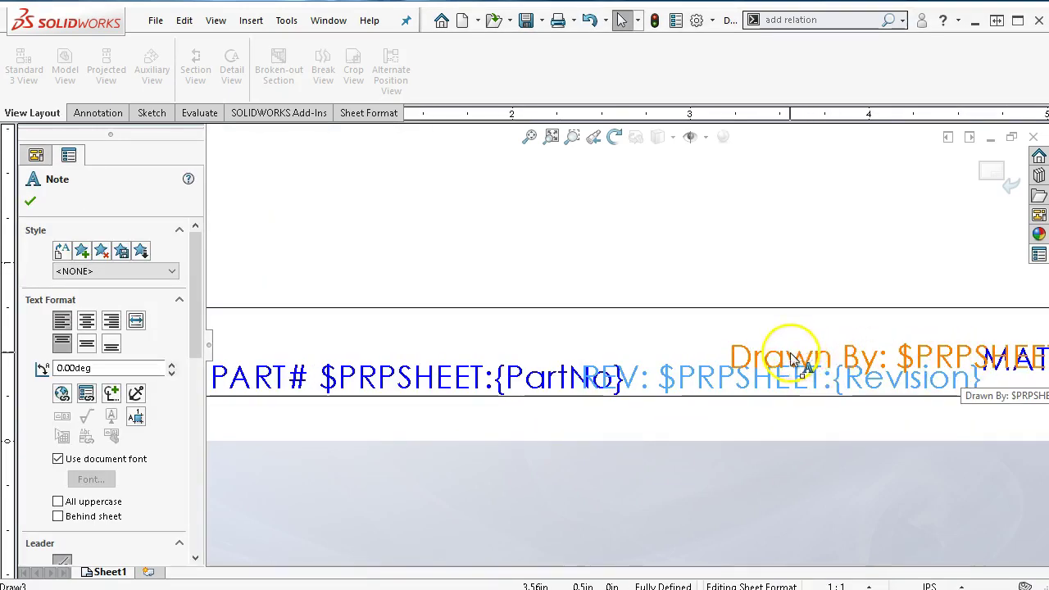
pyautogui.moveTo(793, 361); pyautogui.dragTo(795, 380)
pyautogui.scroll(3, 860, 335)
pyautogui.moveTo(908, 351); pyautogui.dragTo(932, 367)
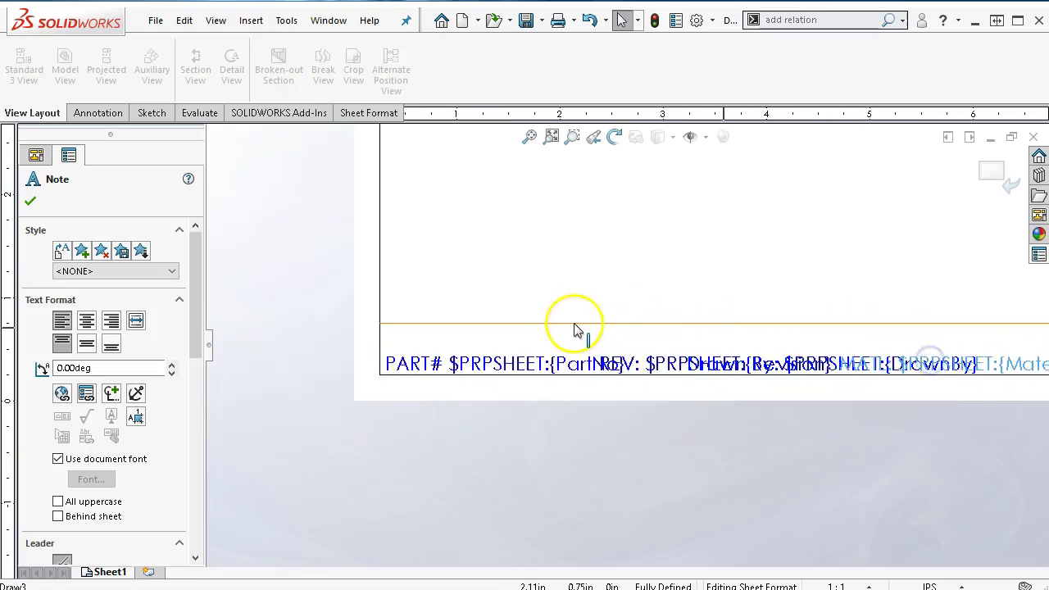
pyautogui.click(536, 338)
# - Add a note reading "File Name:" in the title block above the PART# note
pyautogui.scroll(-3, 434, 340)
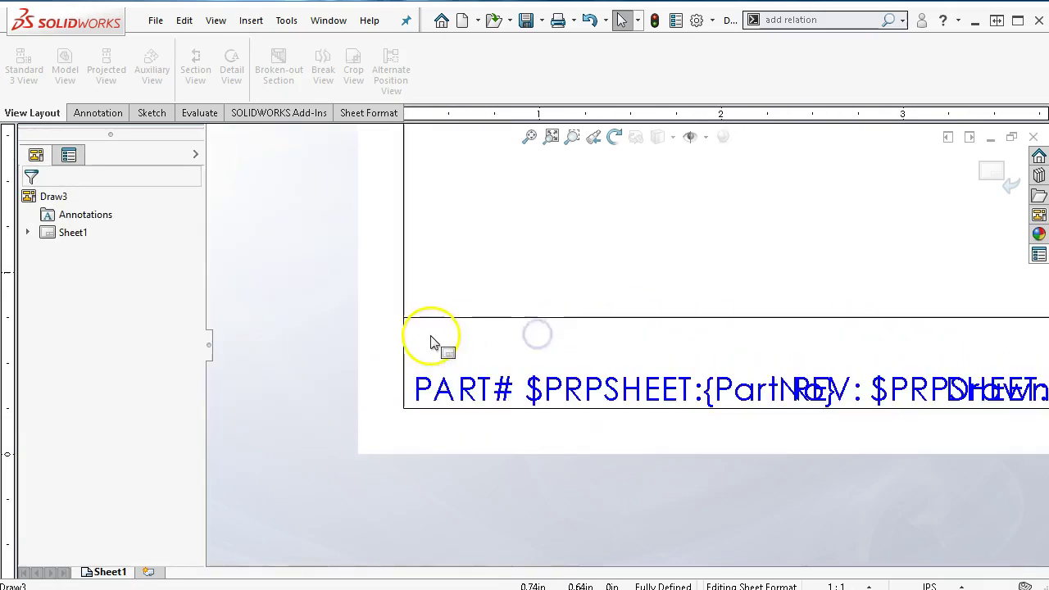
pyautogui.click(98, 113)
pyautogui.click(188, 57)
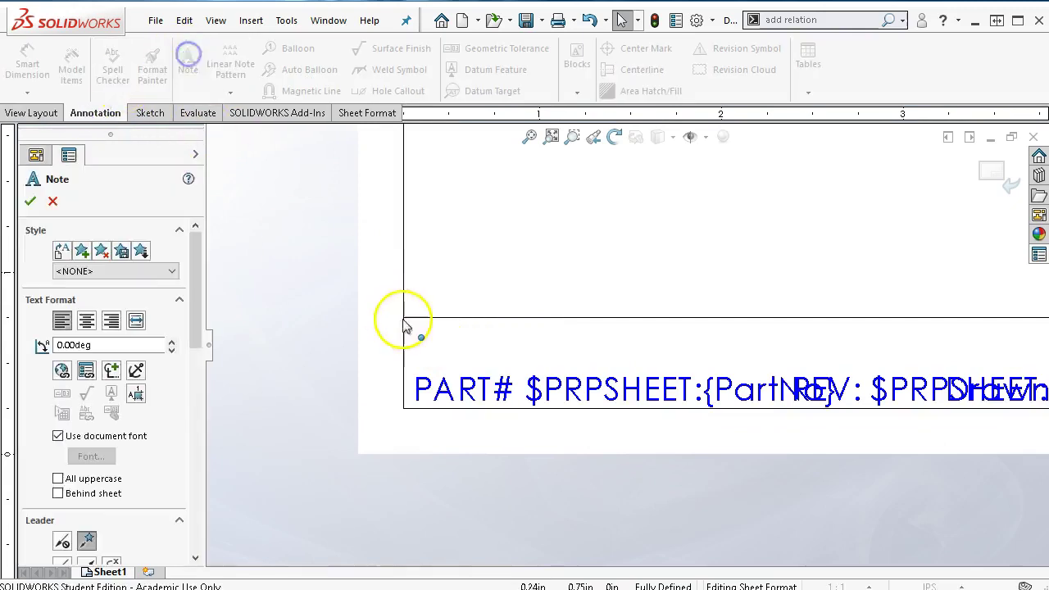
pyautogui.click(424, 347)
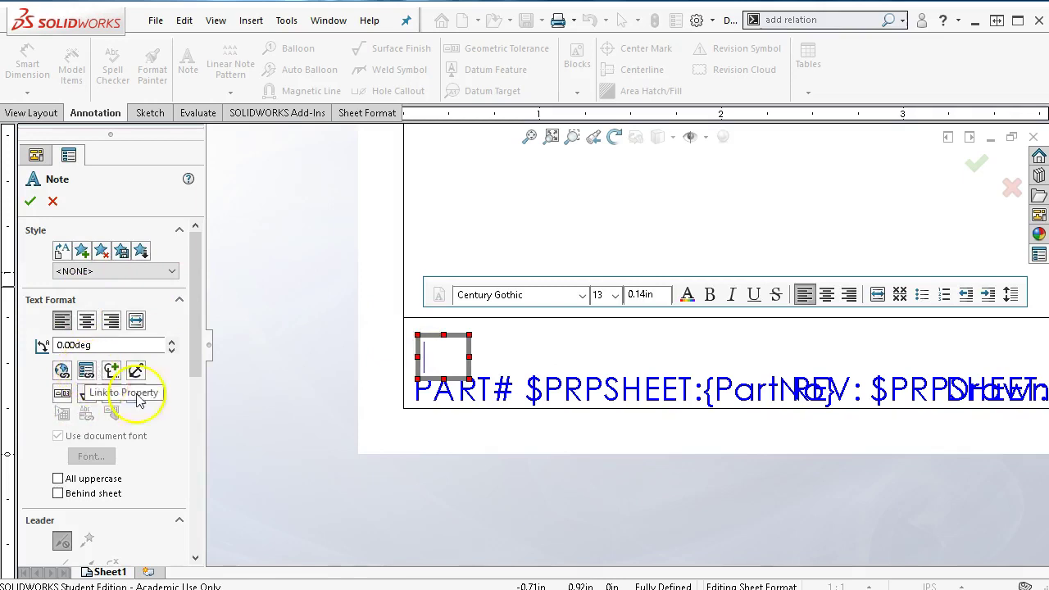
pyautogui.write('File Name:')
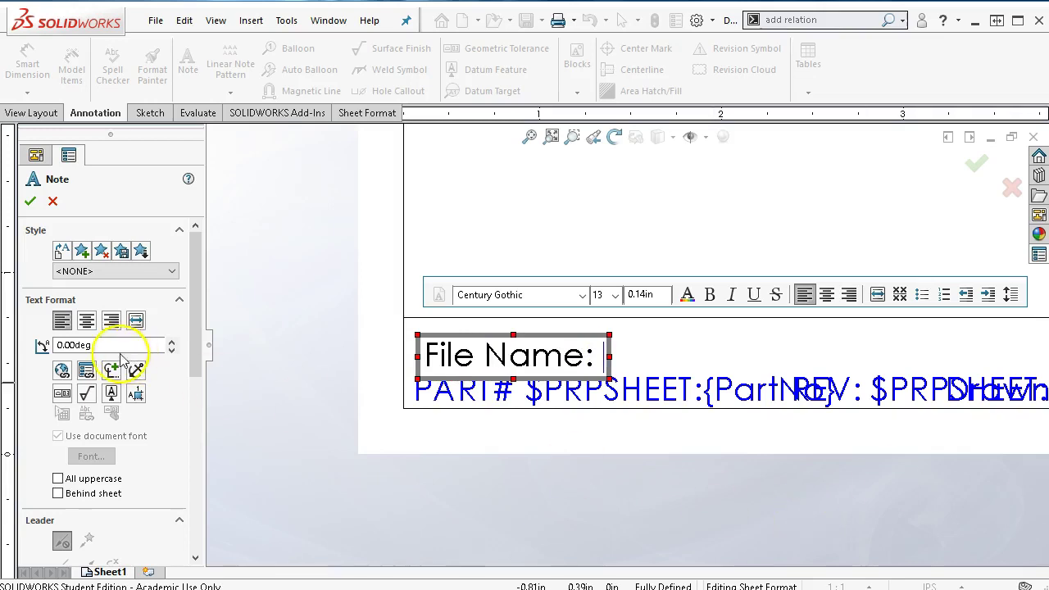
# - Check which properties the File Name note could link to and view the drawing's custom properties, without adding a link
pyautogui.click(86, 370)
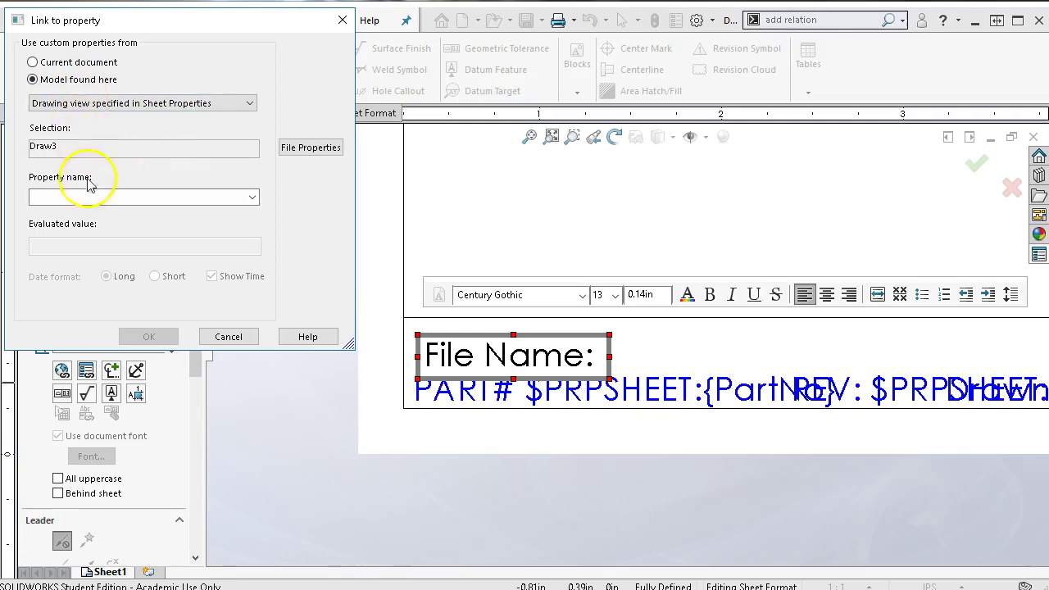
pyautogui.click(252, 198)
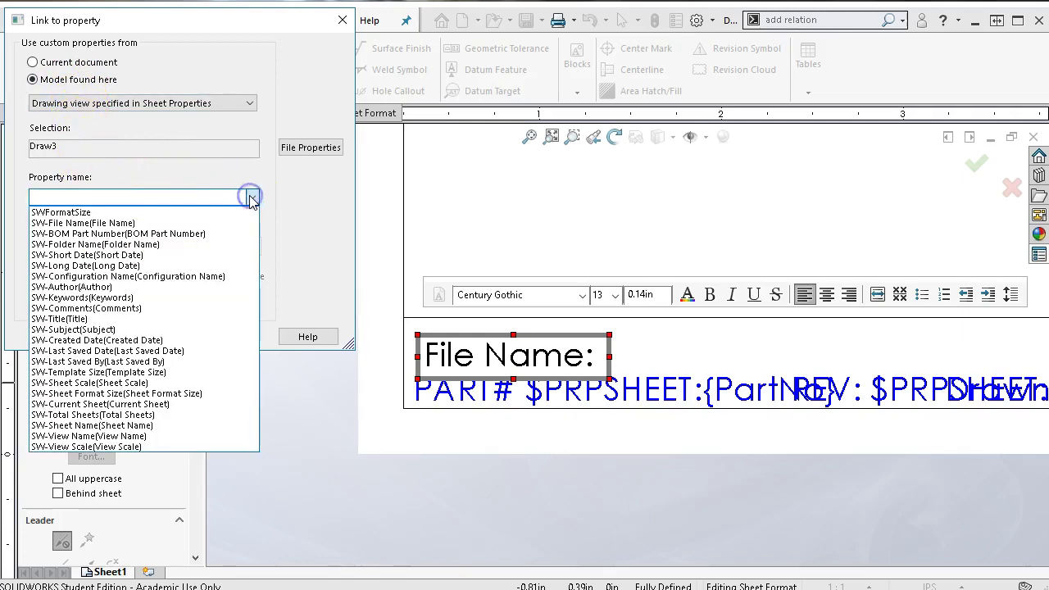
pyautogui.click(303, 277)
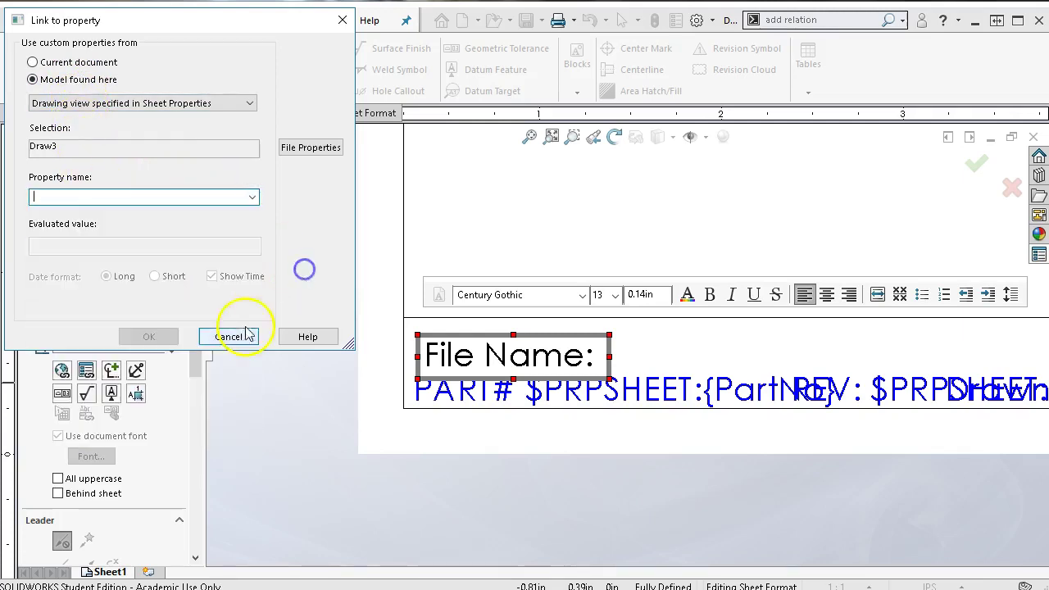
pyautogui.click(310, 148)
pyautogui.click(296, 158)
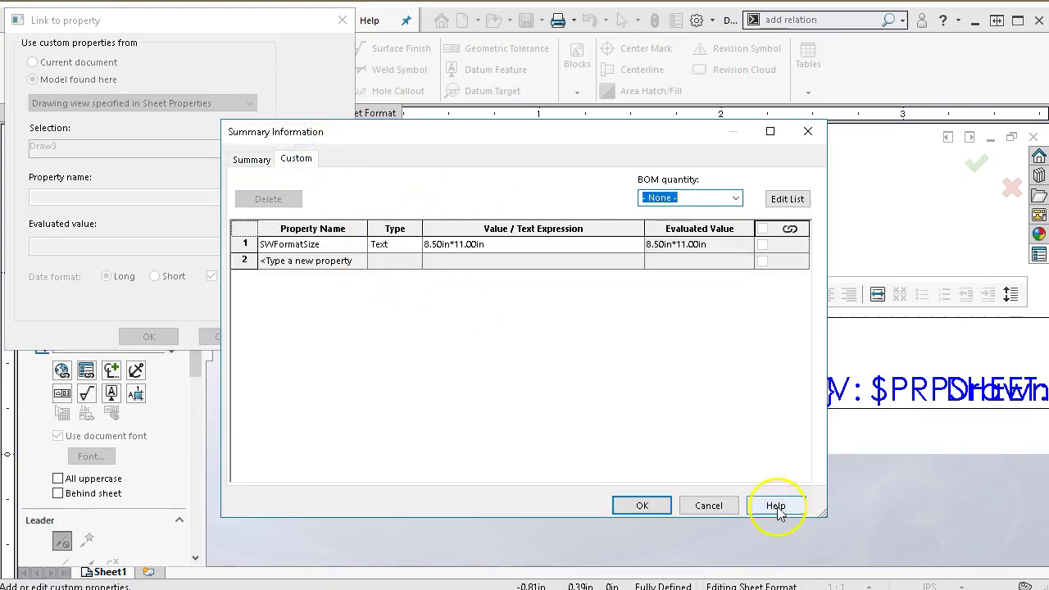
pyautogui.click(708, 505)
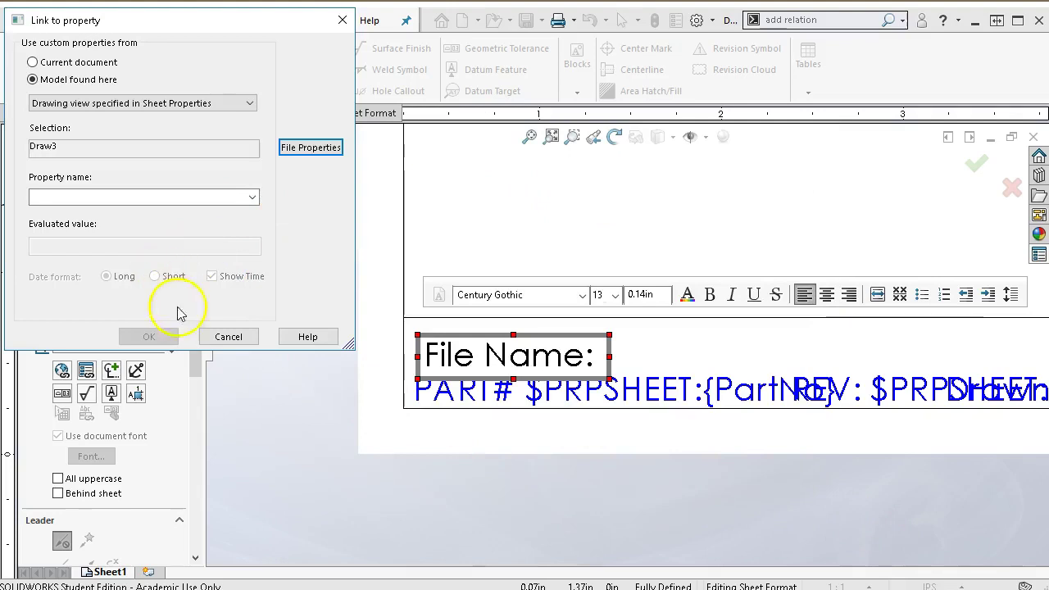
pyautogui.click(223, 336)
# - Finish the File Name note and exit sheet format editing to return to the sheet
pyautogui.click(978, 164)
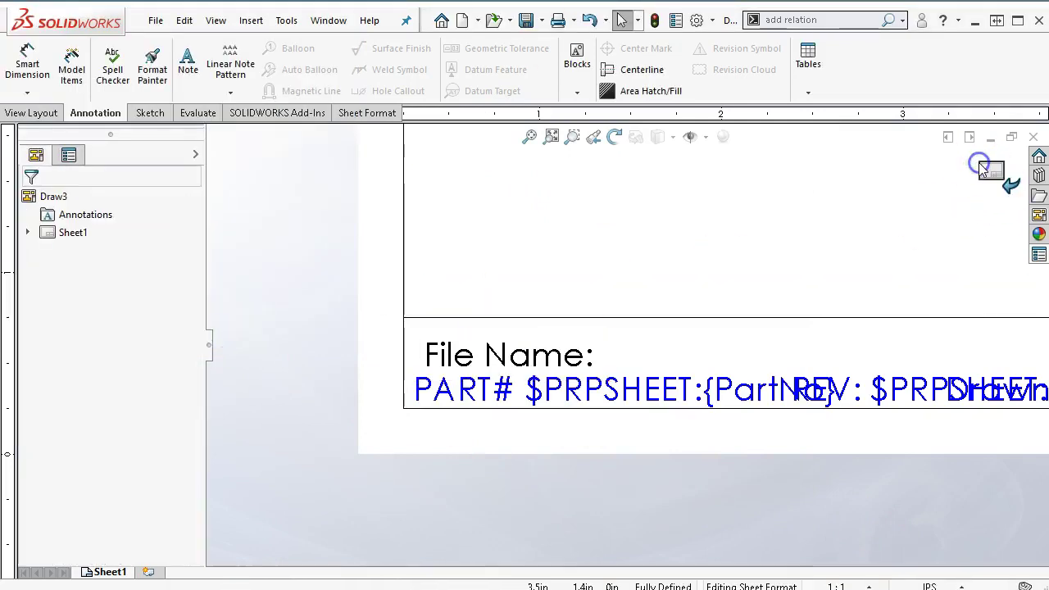
pyautogui.scroll(5, 825, 251)
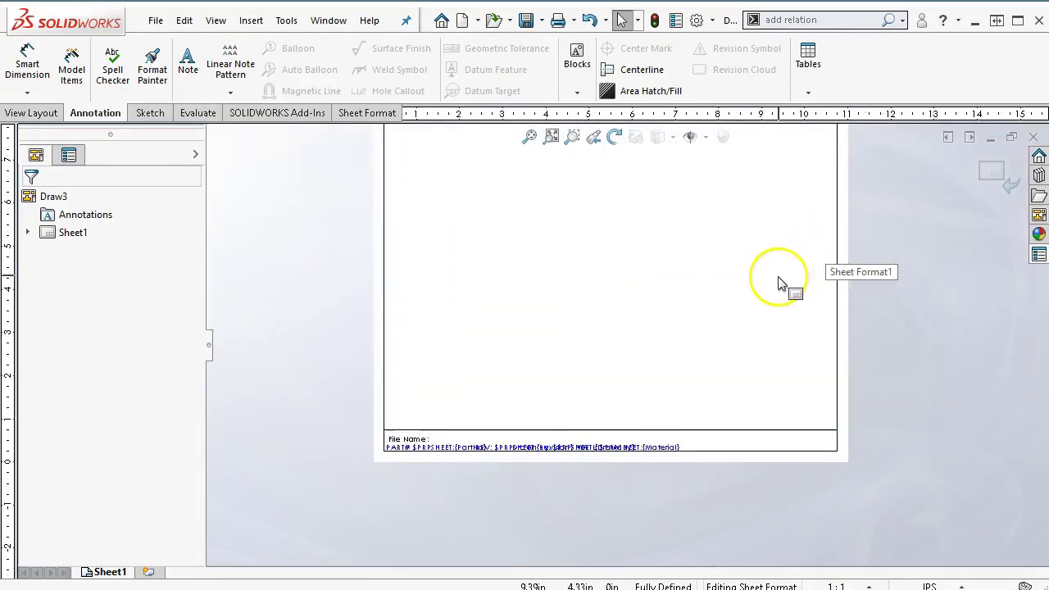
pyautogui.click(997, 172)
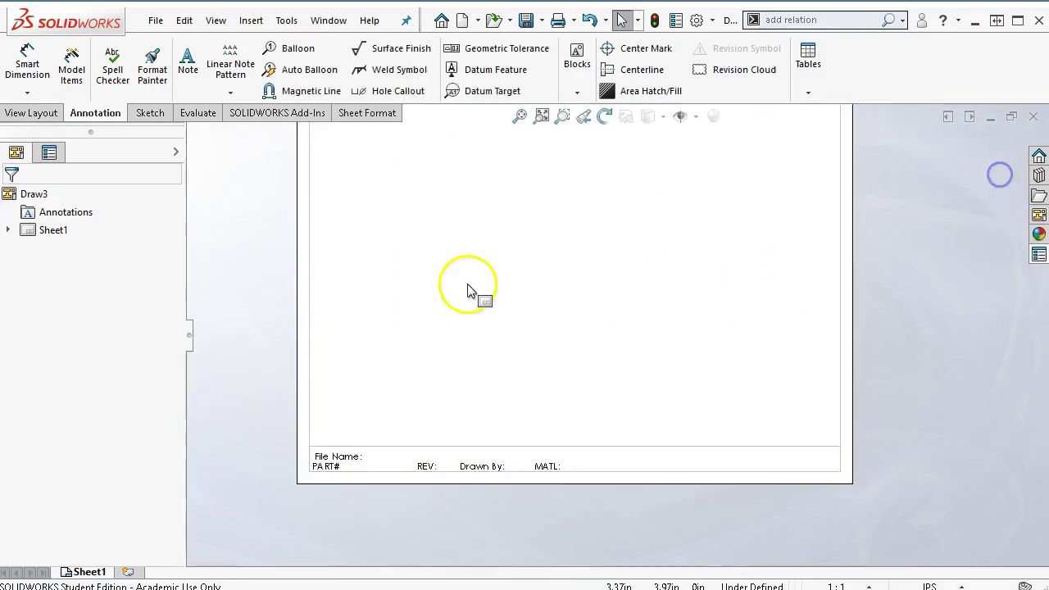
# - Insert a front model view of Part4.SLDPRT near the middle of the sheet
pyautogui.rightClick(465, 263)
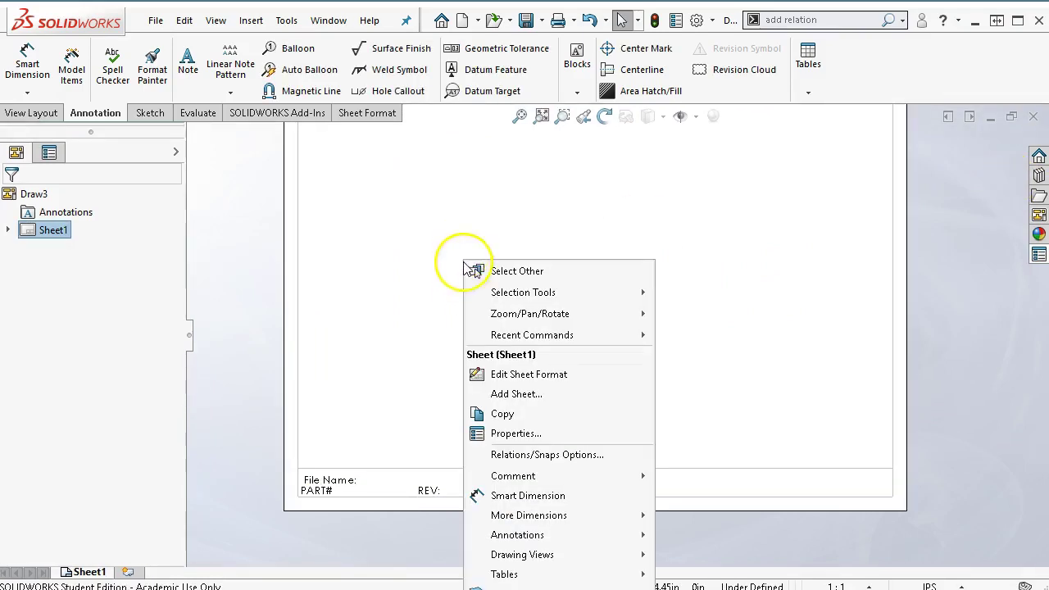
pyautogui.click(25, 112)
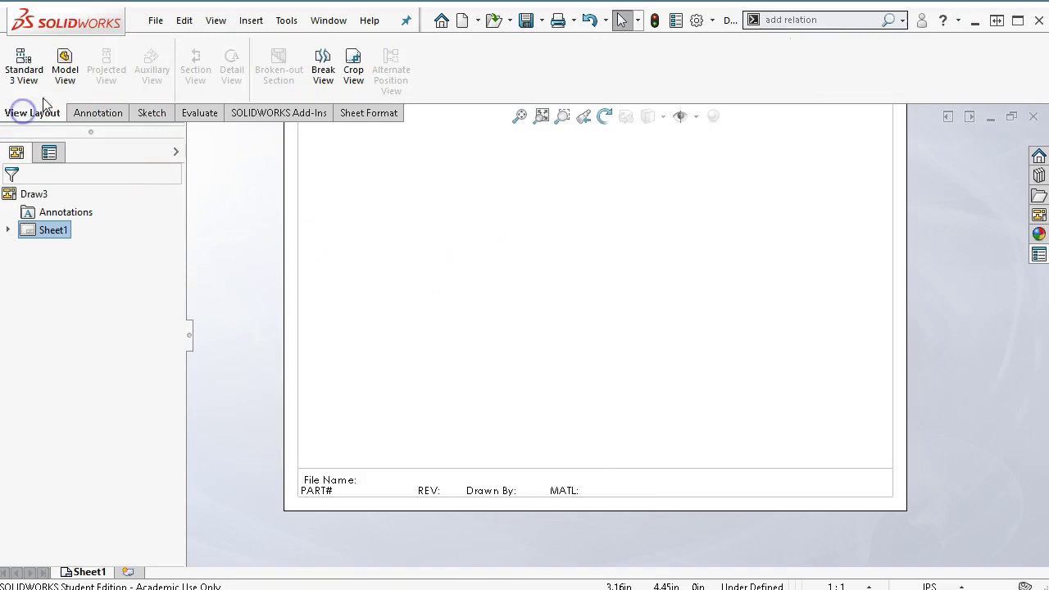
pyautogui.click(65, 65)
pyautogui.click(84, 419)
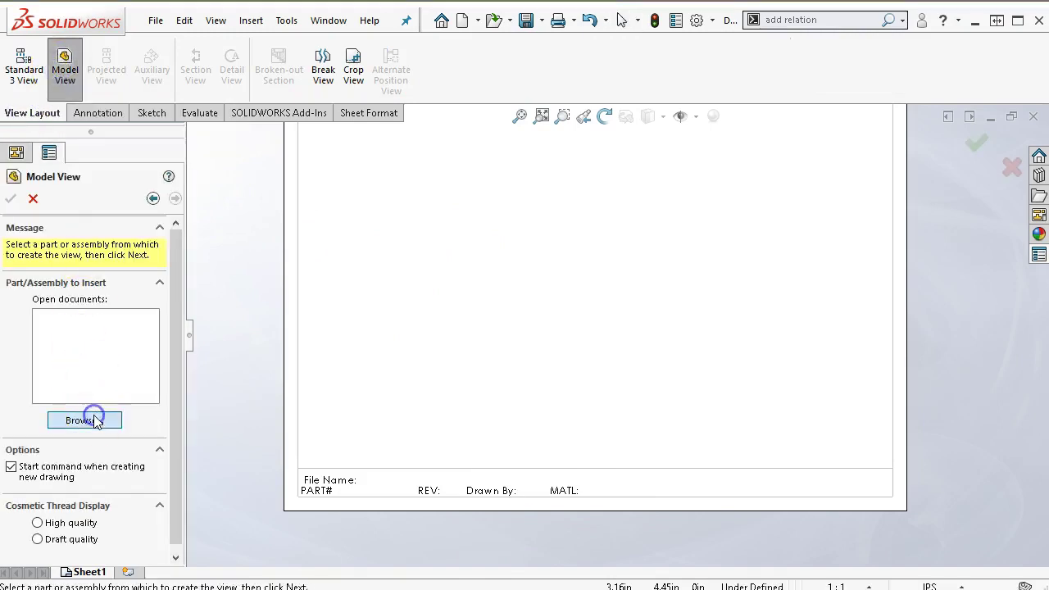
pyautogui.click(234, 240)
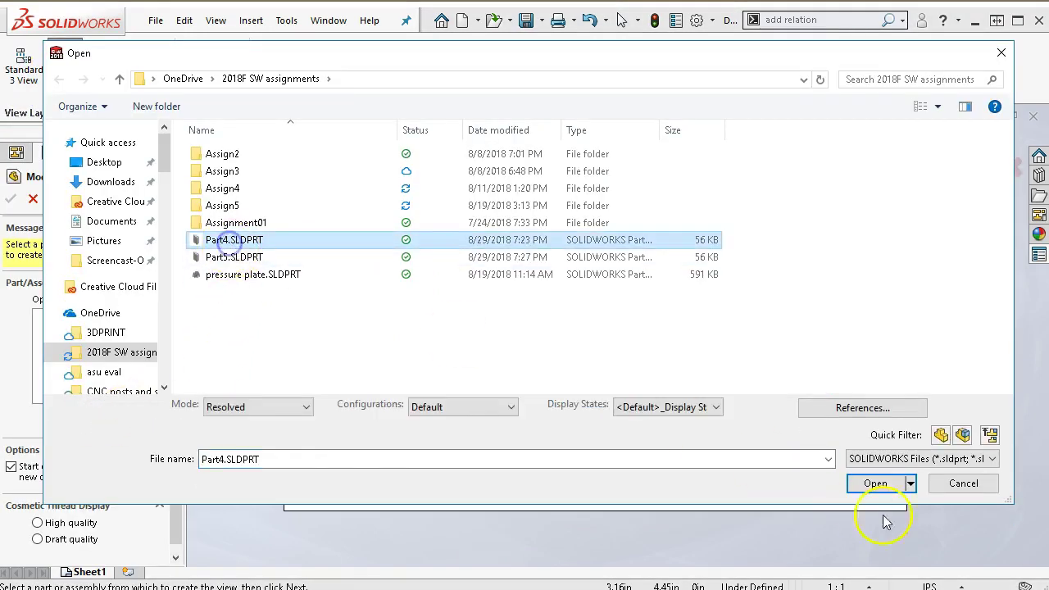
pyautogui.click(877, 484)
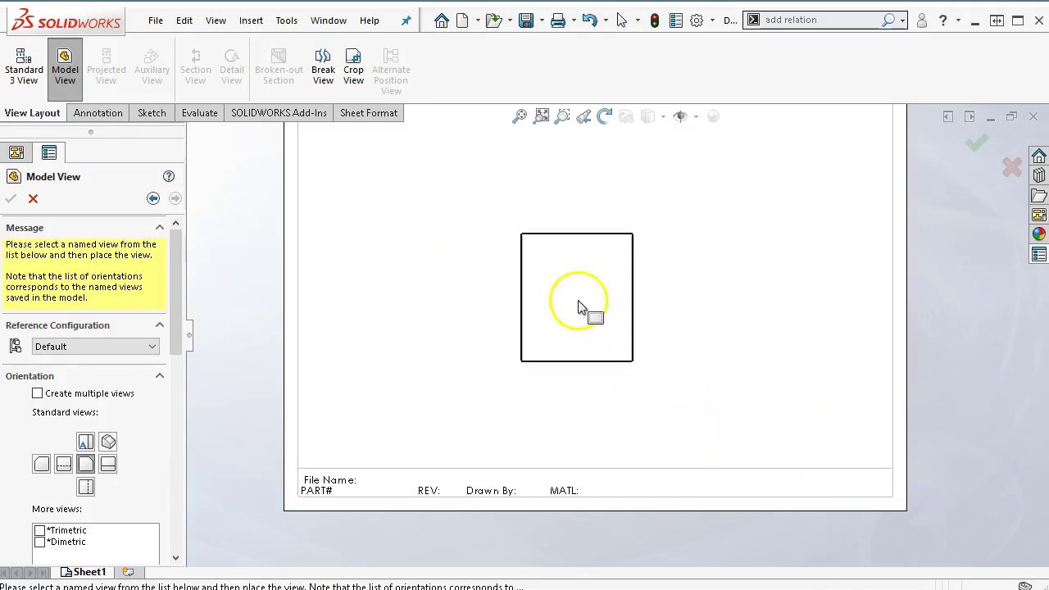
pyautogui.click(578, 307)
pyautogui.click(11, 198)
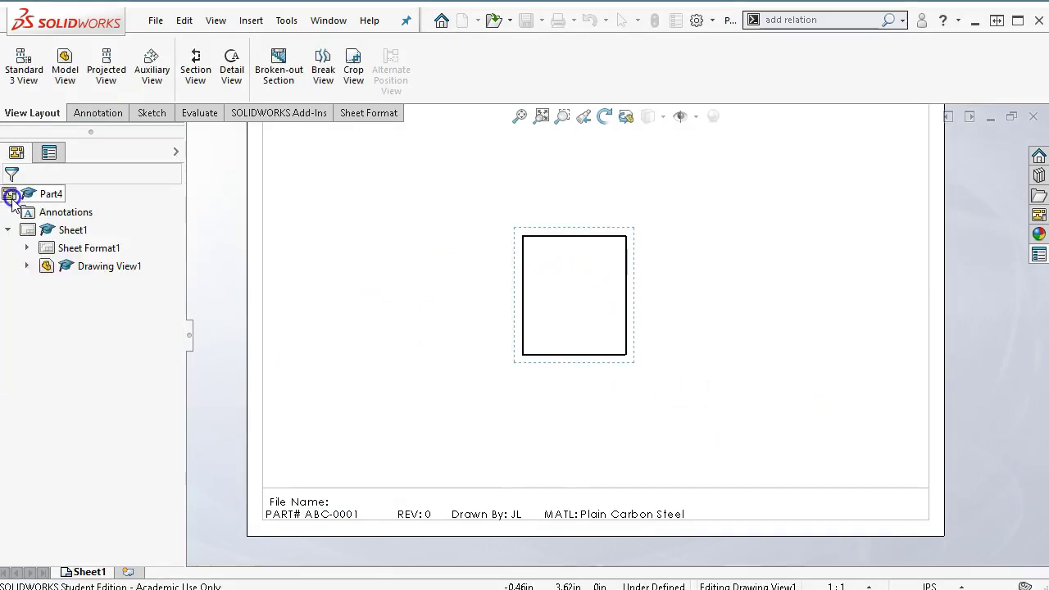
# - Reopen the sheet format for editing and nudge the File Name note into line above the PART# note
pyautogui.rightClick(644, 415)
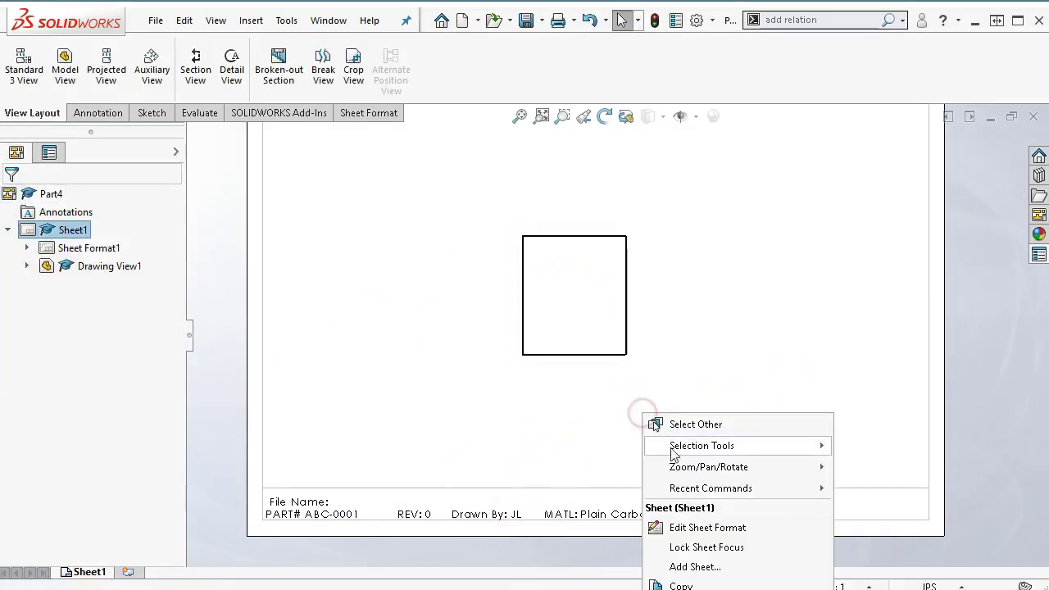
pyautogui.click(679, 528)
pyautogui.scroll(-5, 389, 502)
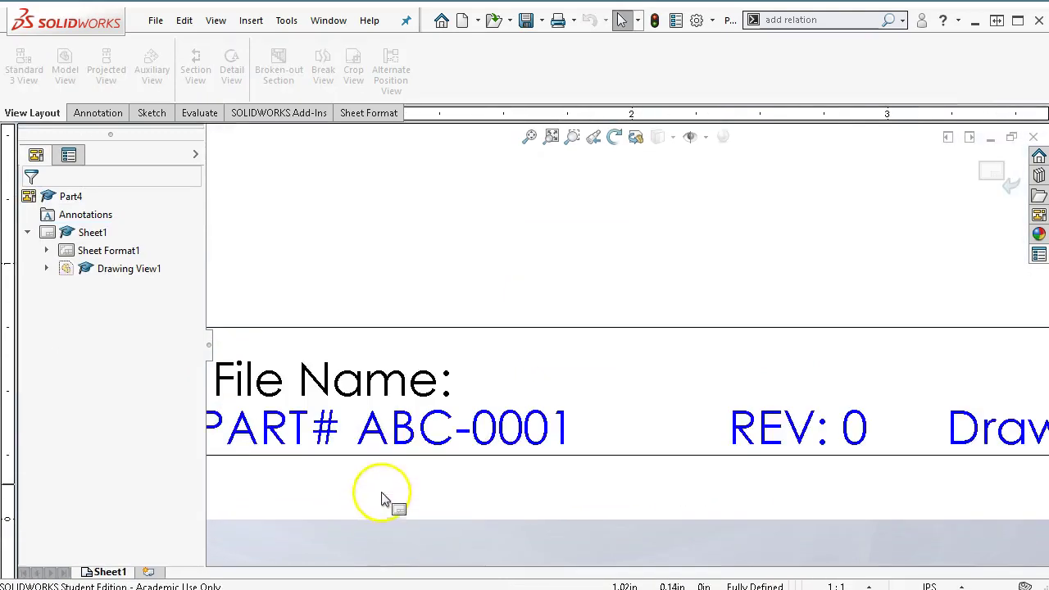
pyautogui.scroll(3, 401, 476)
pyautogui.scroll(-1, 418, 393)
pyautogui.click(347, 342)
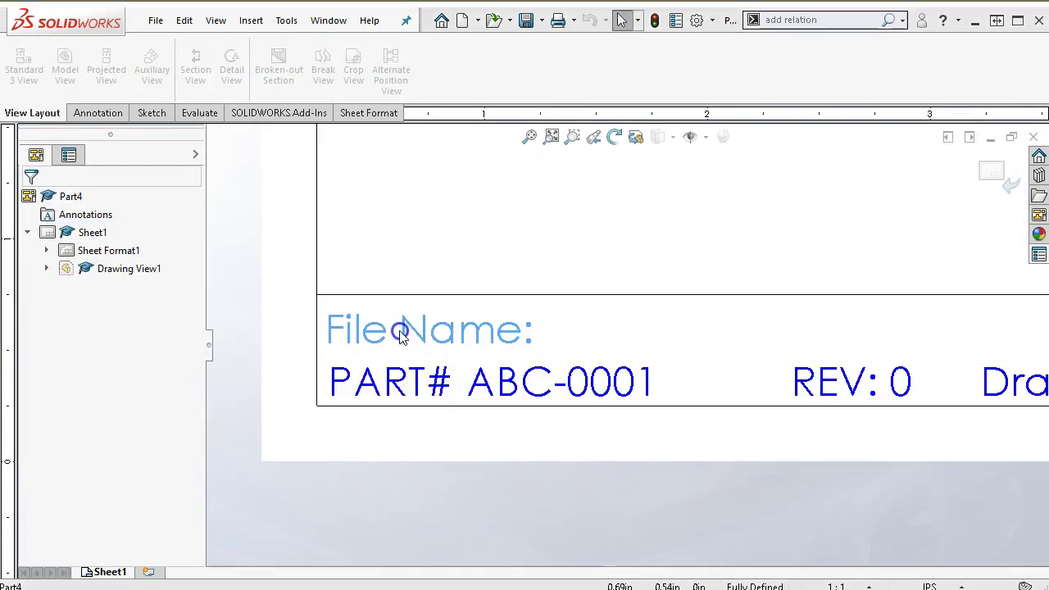
# - Link the end of the File Name note to the SW-File Name property of the model in the drawing view
pyautogui.doubleClick(434, 323)
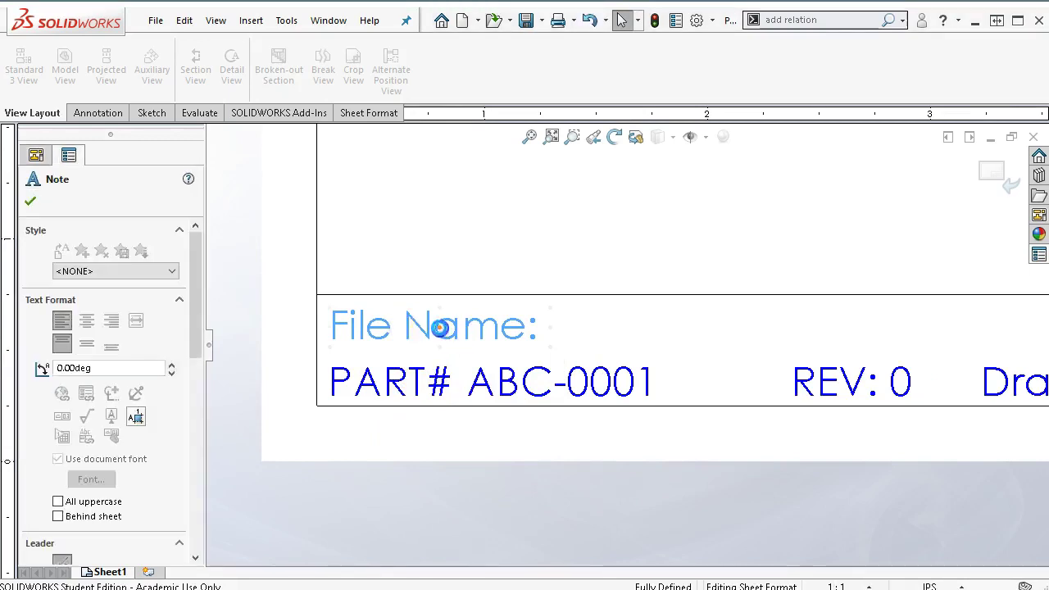
pyautogui.click(537, 330)
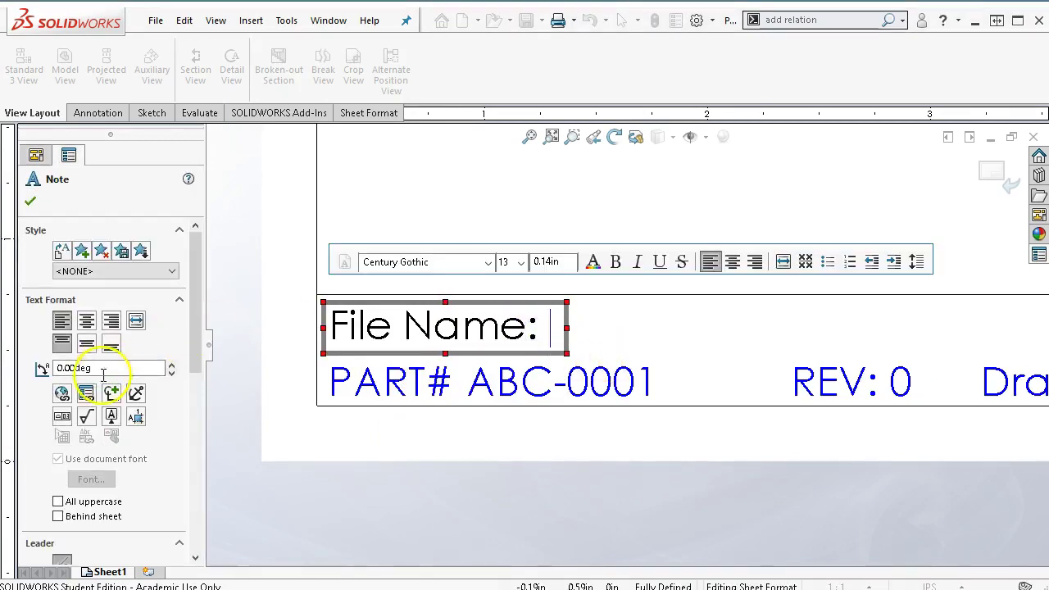
pyautogui.click(84, 396)
pyautogui.click(62, 79)
pyautogui.click(83, 197)
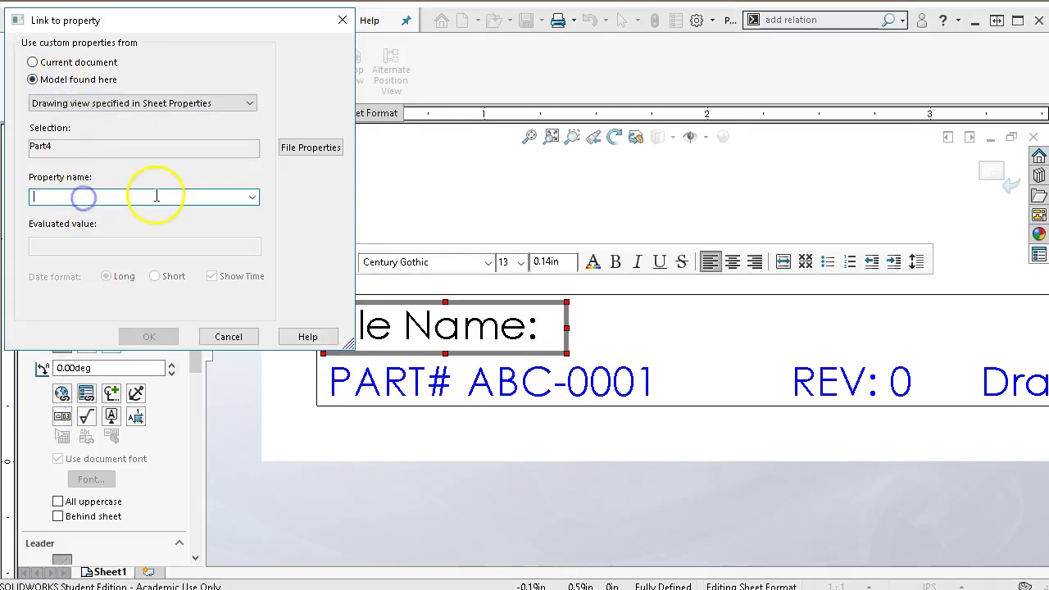
pyautogui.click(252, 197)
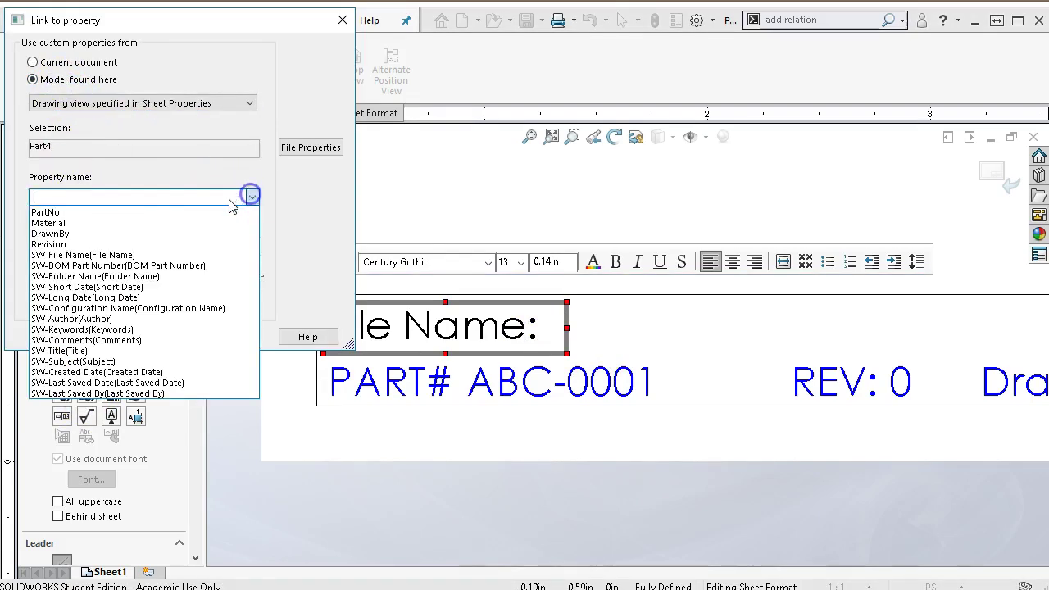
pyautogui.click(89, 257)
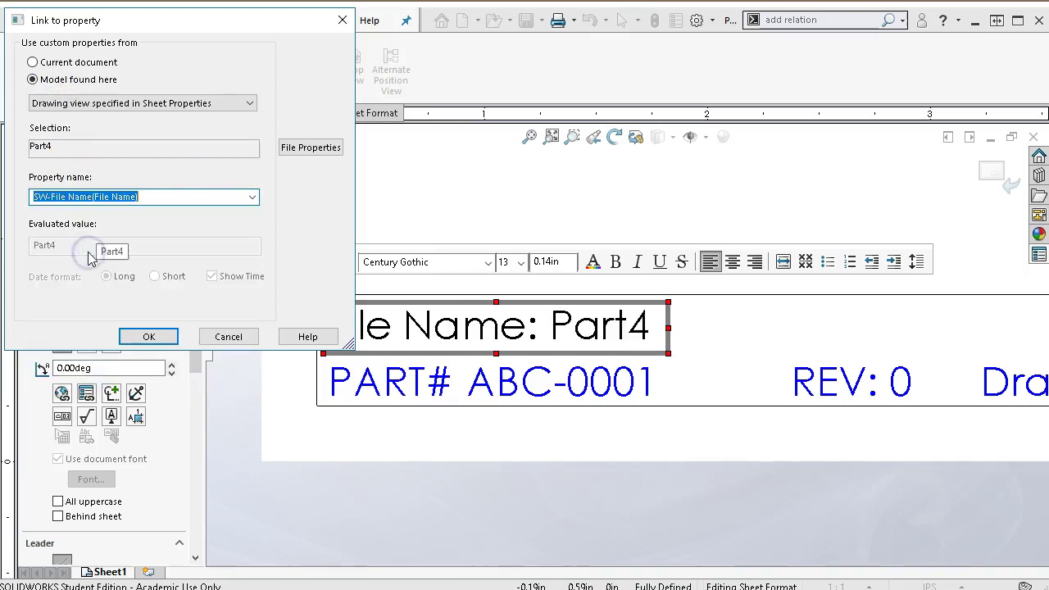
pyautogui.click(148, 336)
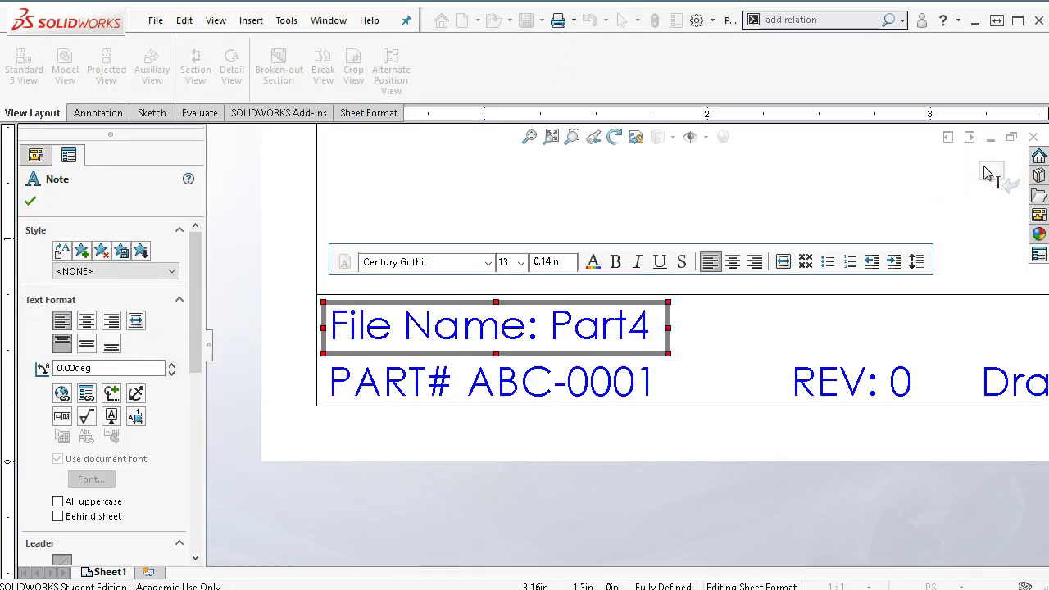
# - Finish the File Name note and leave sheet format editing to return to the sheet
pyautogui.click(838, 198)
pyautogui.click(492, 192)
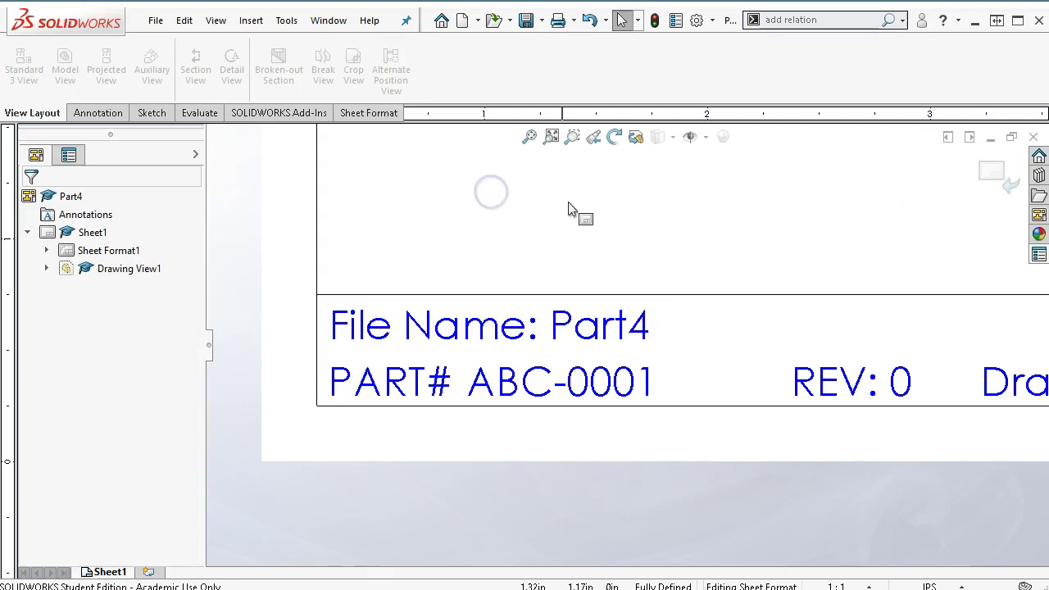
pyautogui.click(753, 212)
pyautogui.click(992, 171)
pyautogui.click(777, 251)
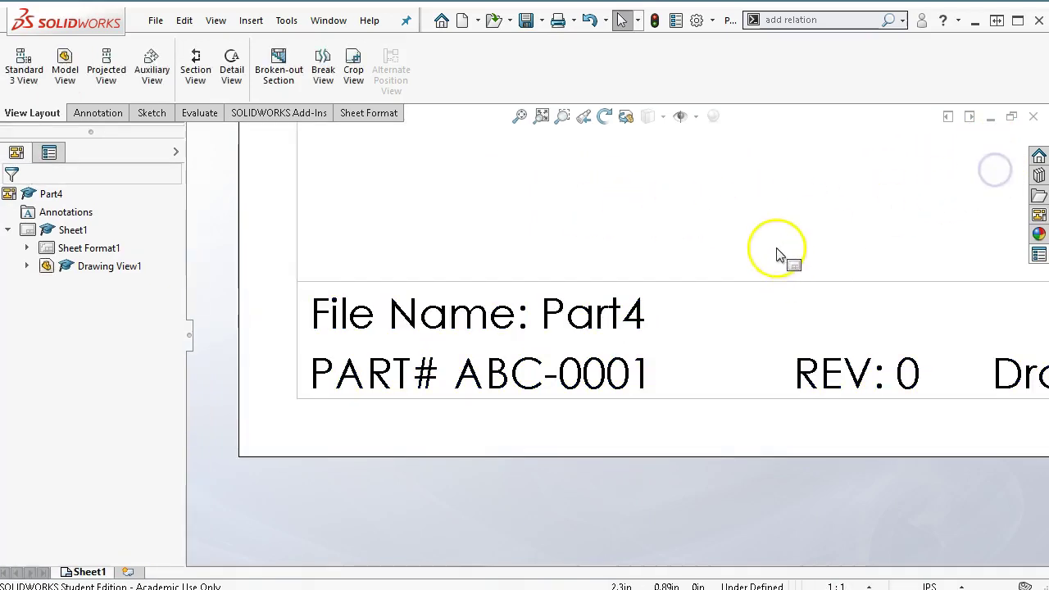
pyautogui.click(520, 116)
# - Delete the Part4 drawing view from the sheet
pyautogui.click(584, 340)
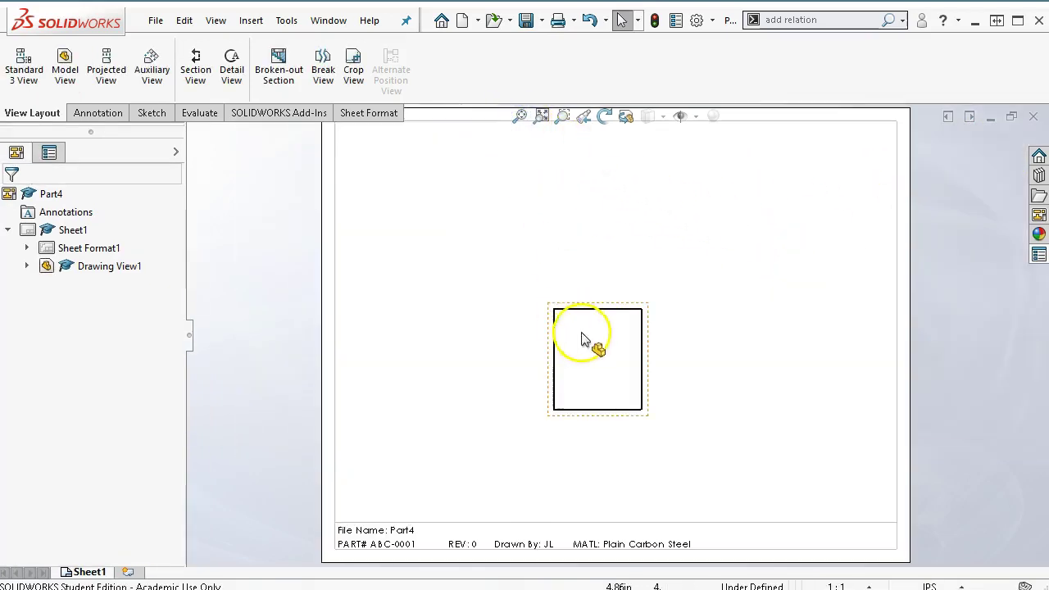
pyautogui.click(582, 303)
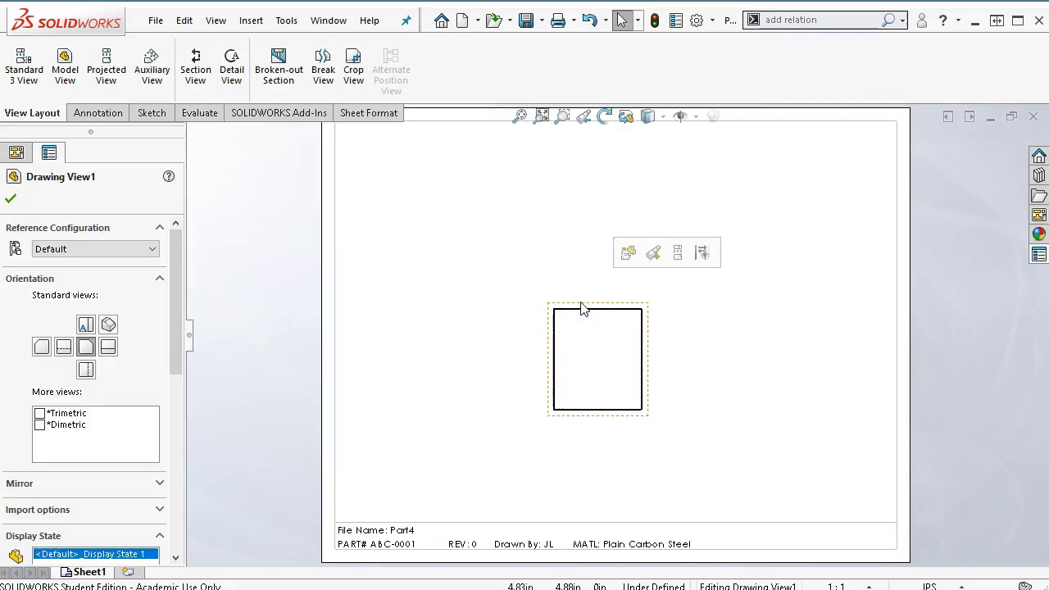
pyautogui.press('Delete')
pyautogui.click(627, 249)
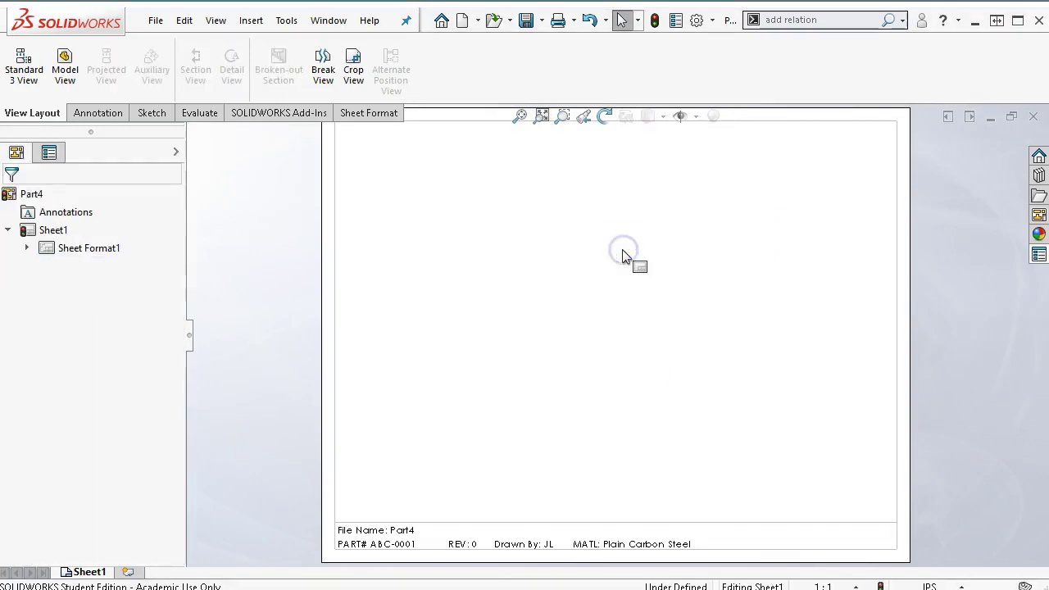
# - Save the sheet format as My A size.slddrt, replacing the existing file
pyautogui.click(155, 20)
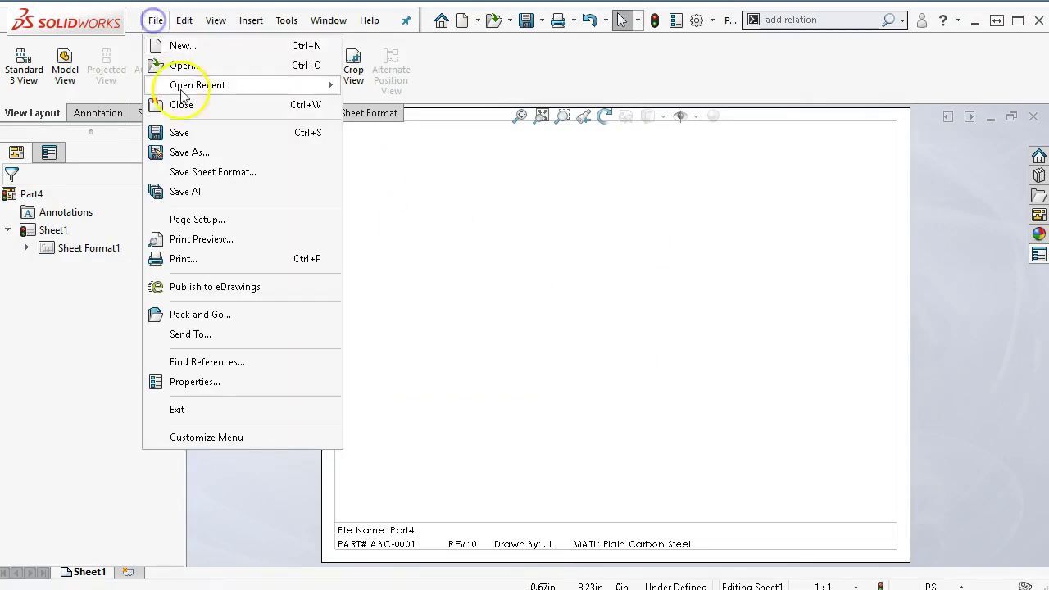
pyautogui.click(184, 169)
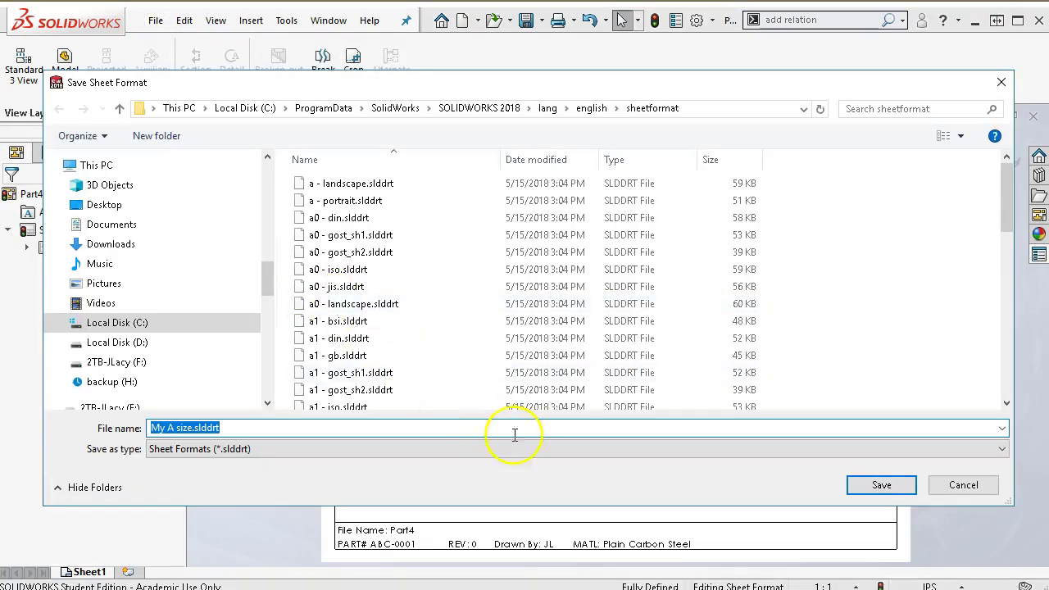
pyautogui.click(869, 486)
pyautogui.click(693, 450)
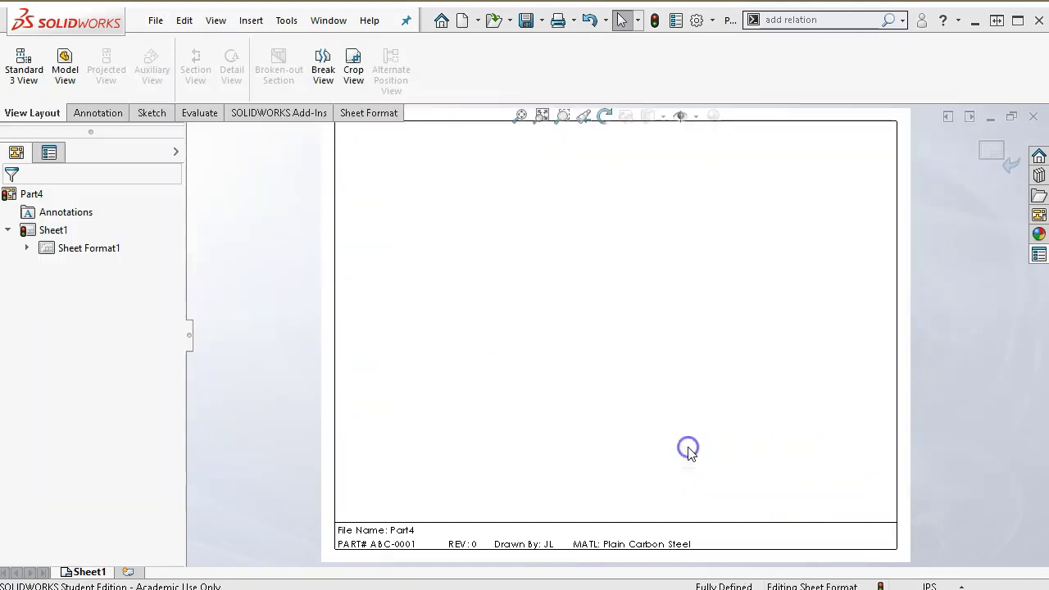
# - Save the drawing as the drawing template My A size.DRWDOT in the templates folder, replacing the existing file
pyautogui.click(154, 21)
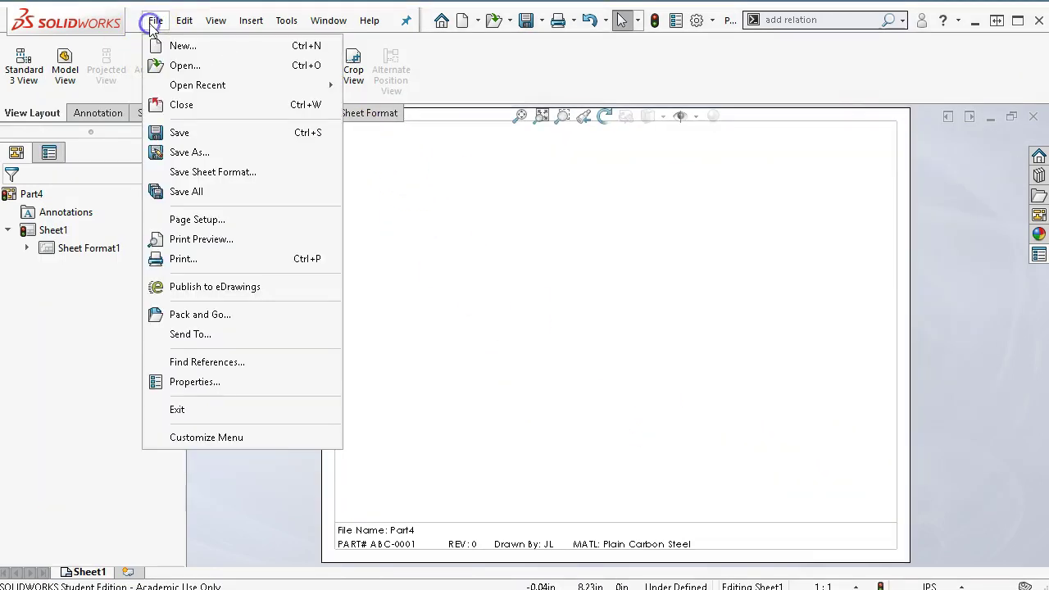
pyautogui.click(195, 152)
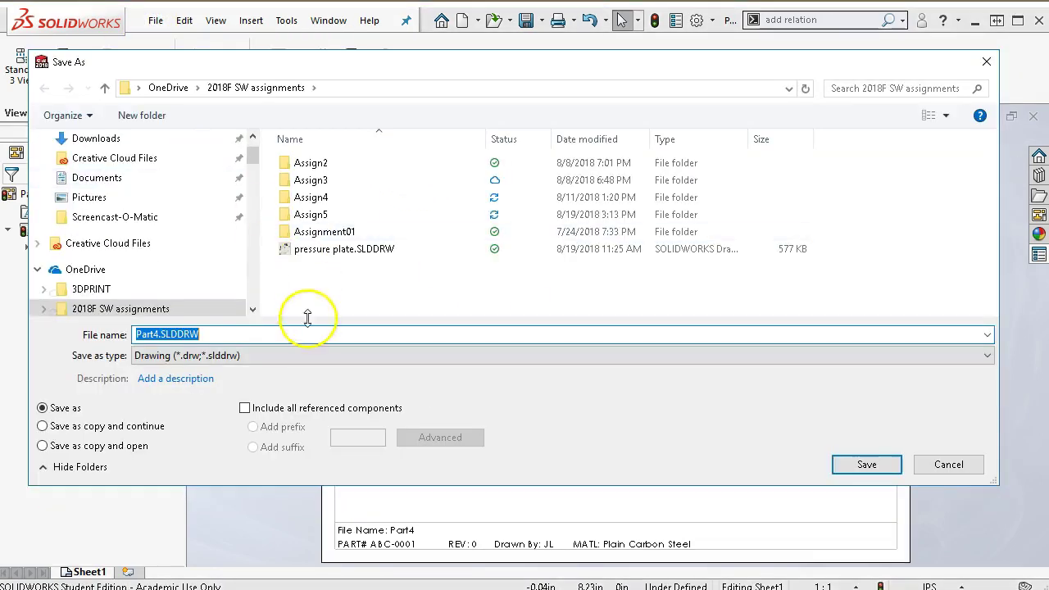
pyautogui.click(301, 354)
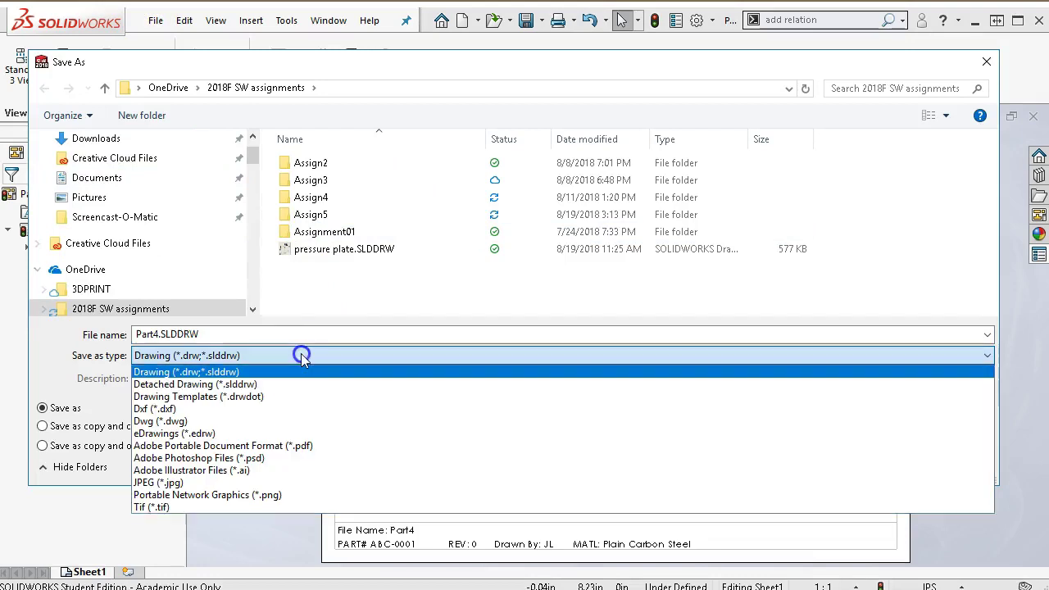
pyautogui.click(255, 397)
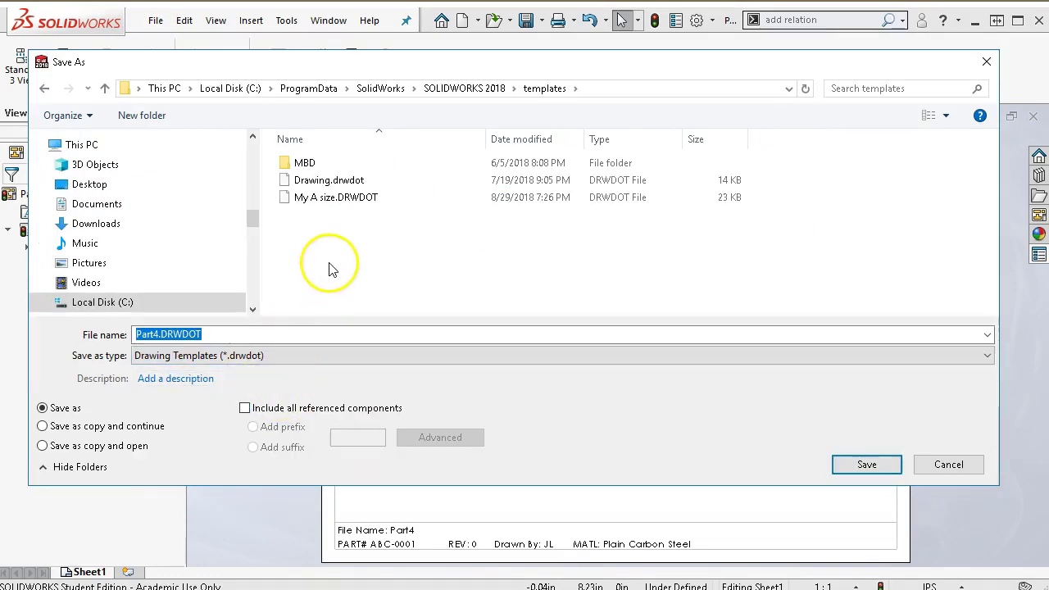
pyautogui.click(324, 199)
pyautogui.click(857, 466)
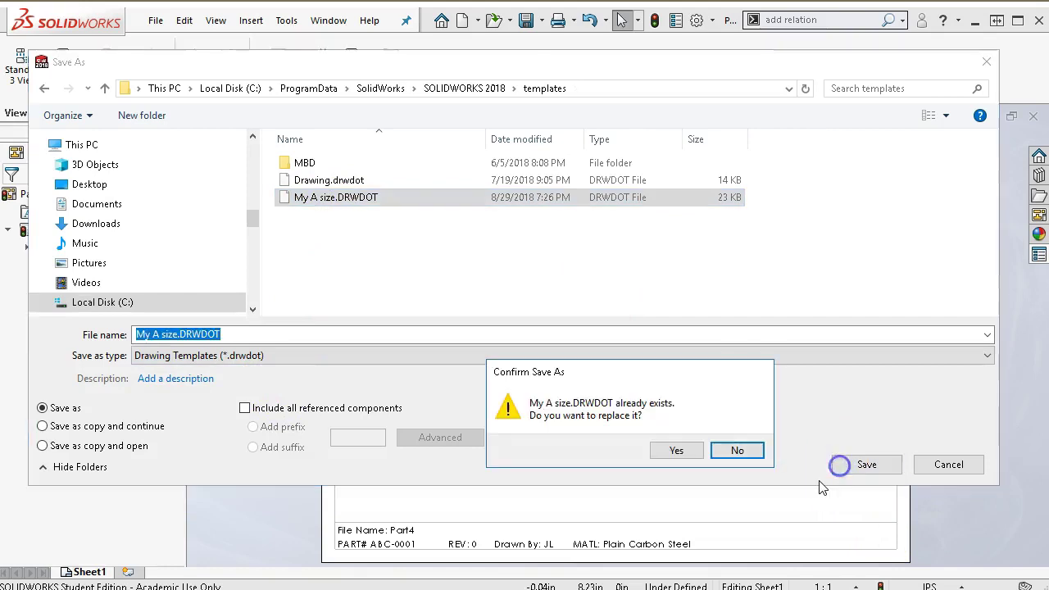
pyautogui.click(677, 450)
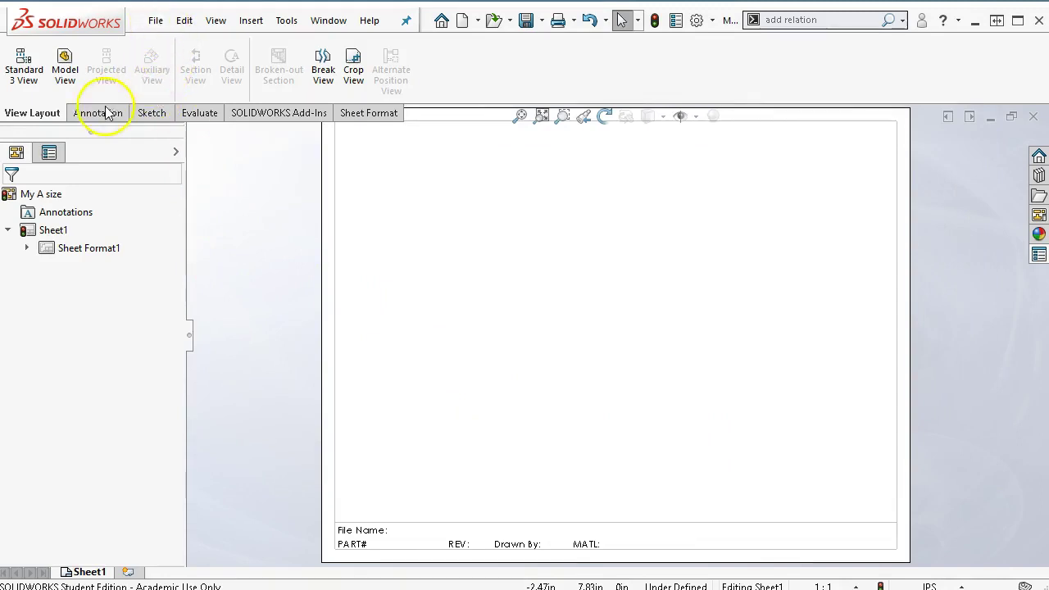
# - Start a new model view using Part4.SLDPRT from the 2018F SW assignments folder
pyautogui.click(65, 66)
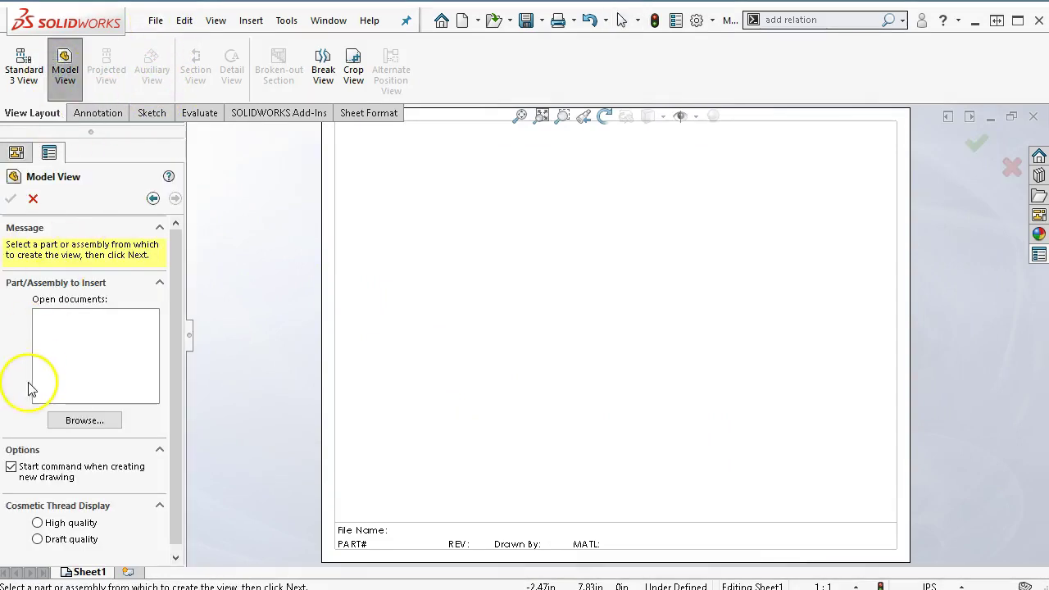
pyautogui.click(69, 422)
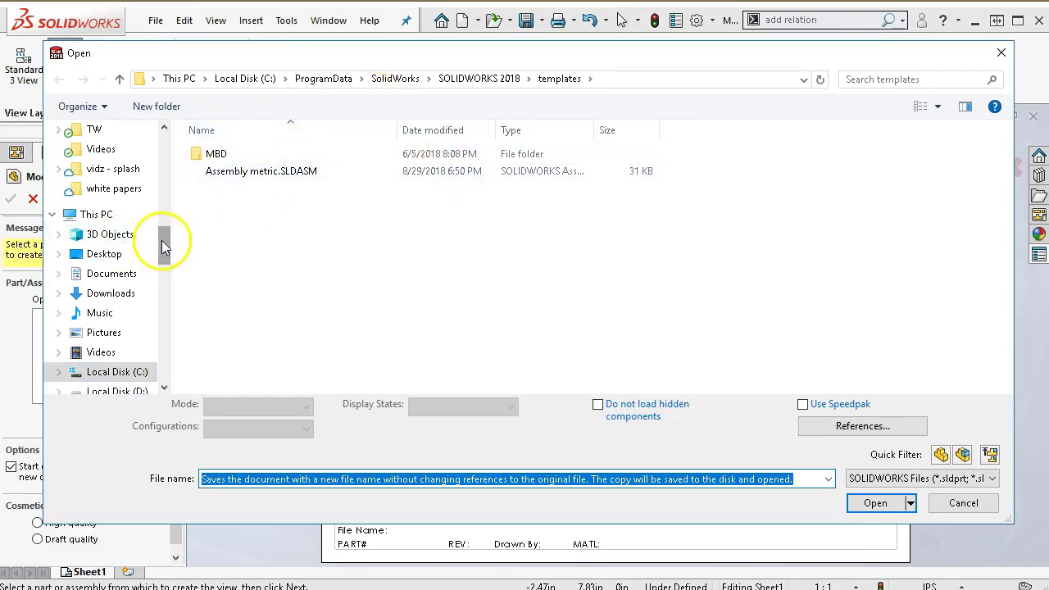
pyautogui.moveTo(164, 237); pyautogui.dragTo(168, 154)
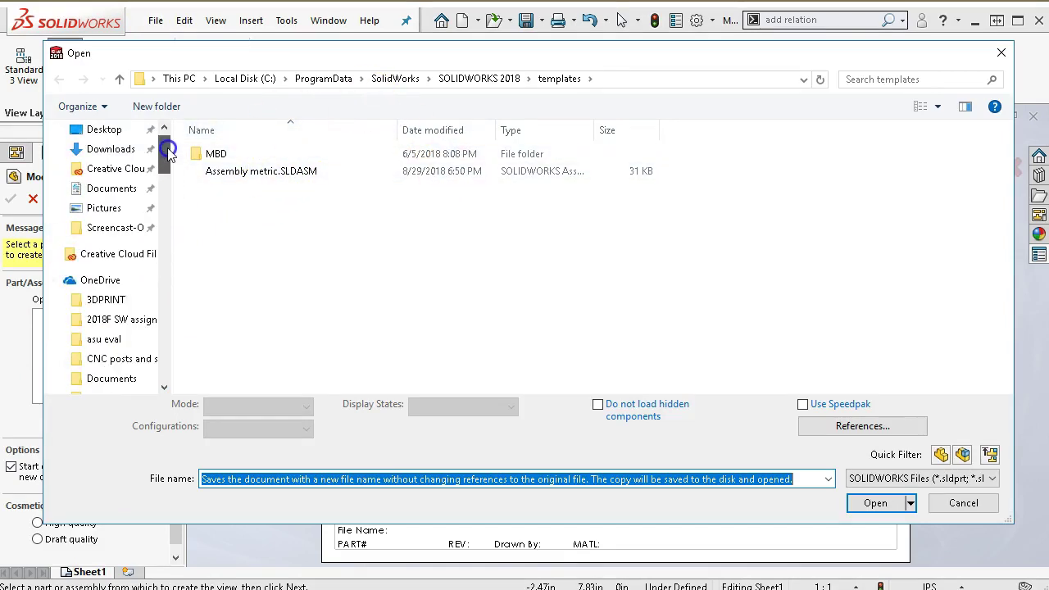
pyautogui.click(134, 321)
pyautogui.click(246, 240)
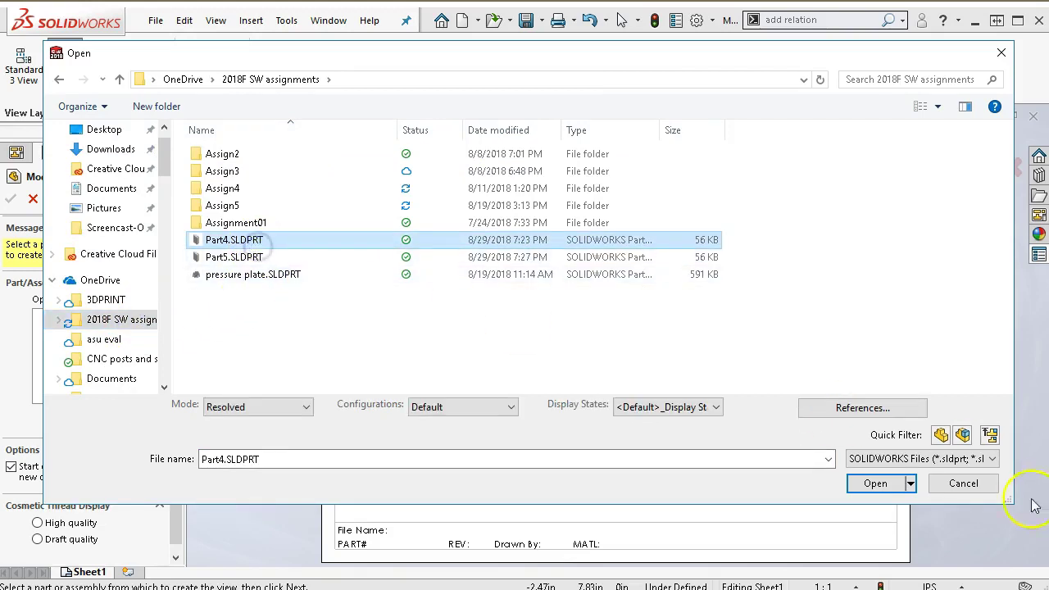
pyautogui.click(889, 483)
# - Create multiple views of the part, placing its front, top and right views on the sheet
pyautogui.click(73, 394)
pyautogui.click(86, 464)
pyautogui.click(105, 484)
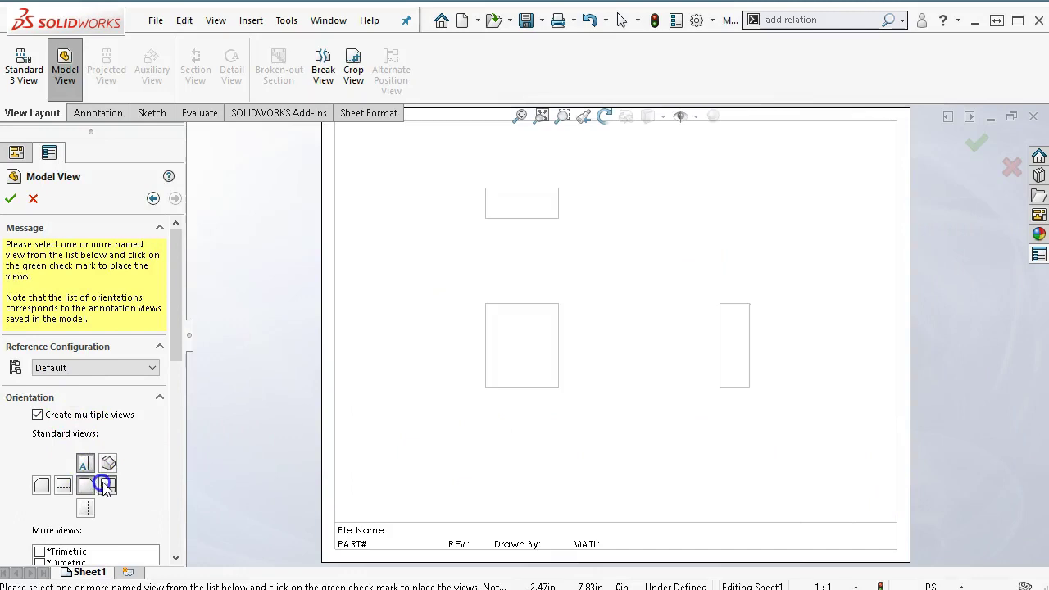
pyautogui.click(11, 201)
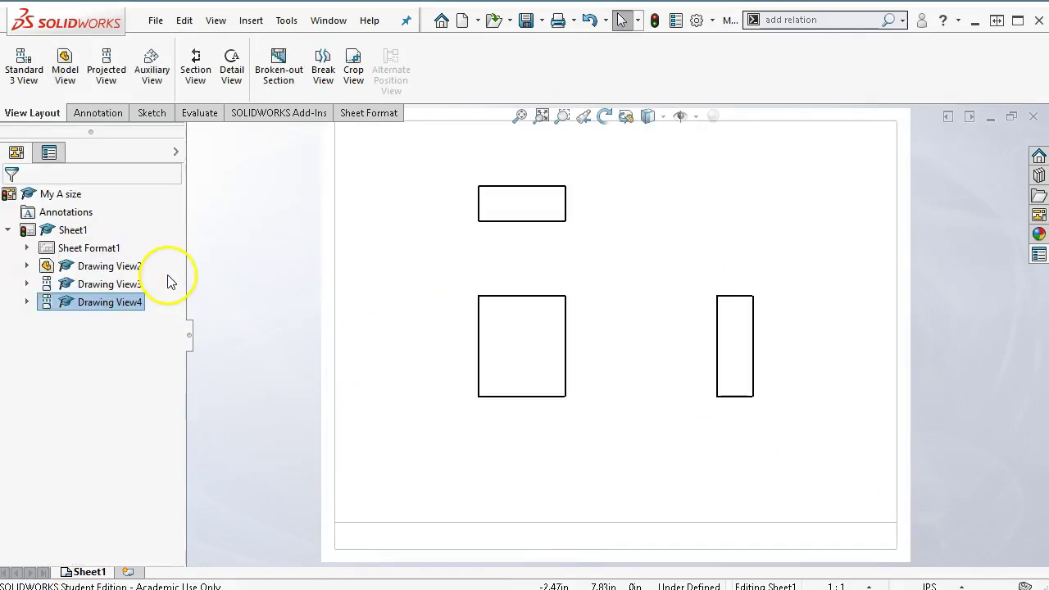
# - Rebuild the drawing to update the linked title block notes, and add a second sheet
pyautogui.click(656, 20)
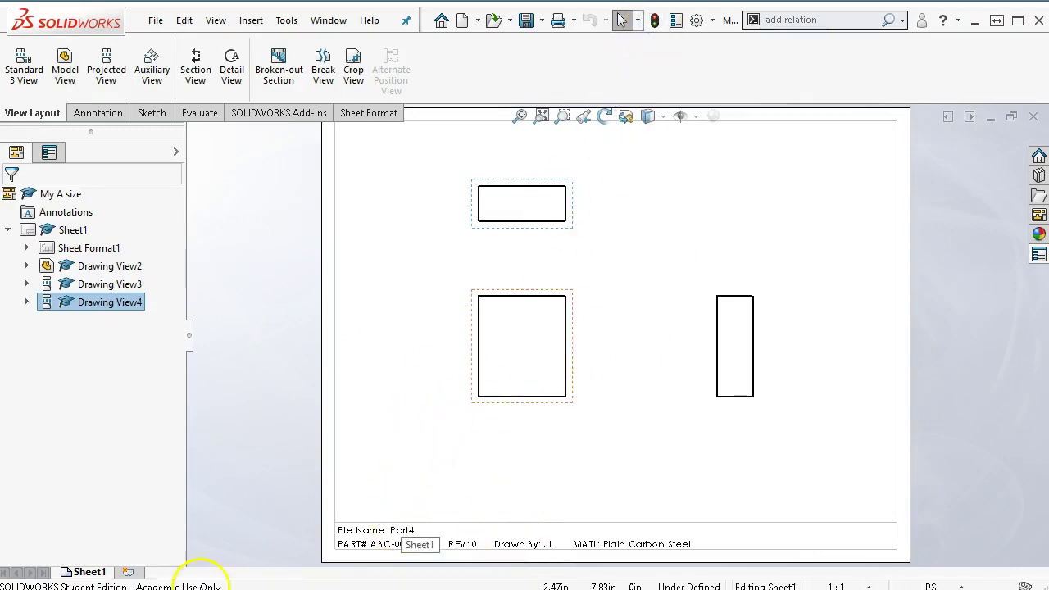
pyautogui.click(128, 572)
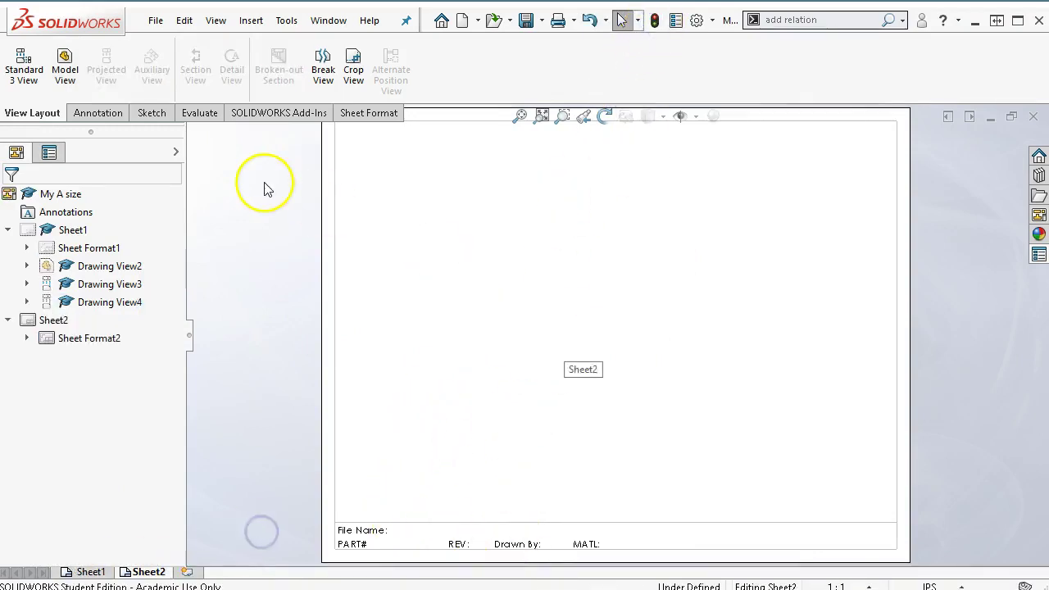
# - Start a model view on the second sheet using Part5.SLDPRT from the 2018F SW assignments folder
pyautogui.click(65, 66)
pyautogui.click(82, 421)
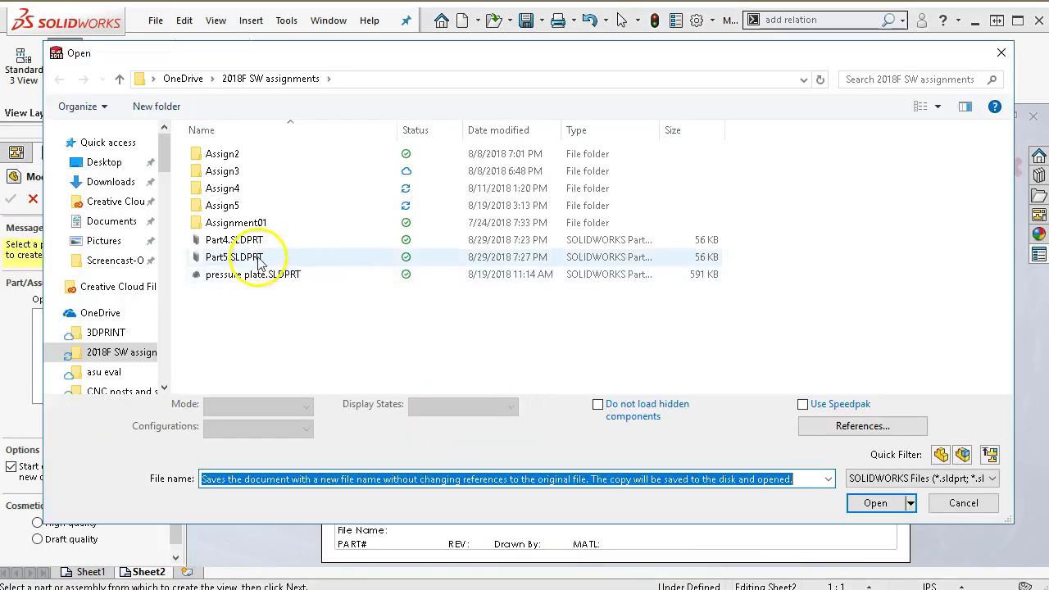
pyautogui.click(262, 257)
pyautogui.click(874, 484)
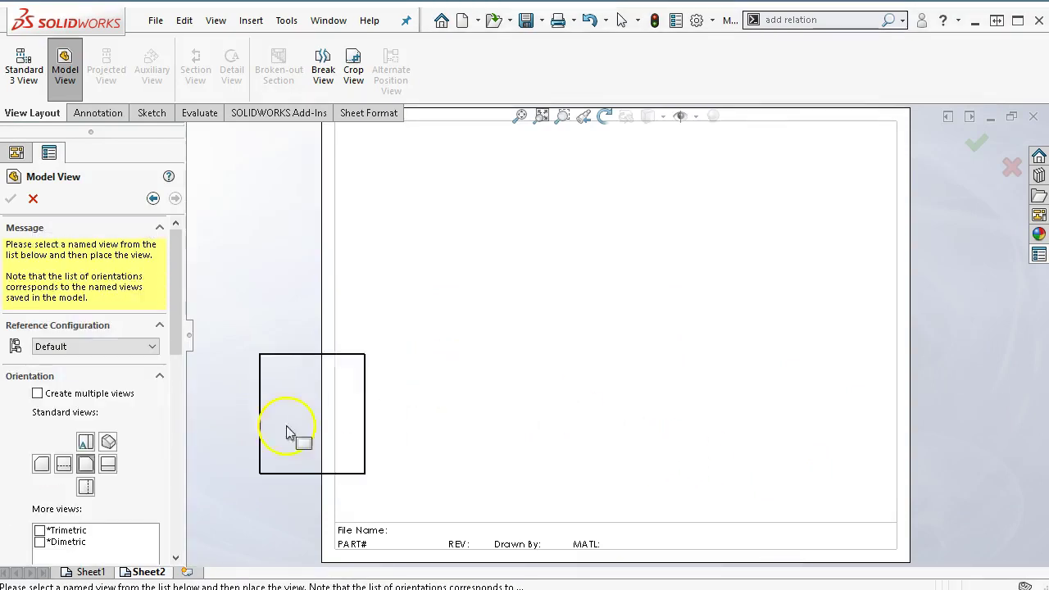
# - Create multiple views of Part5, placing its front, top and right views, and rebuild the drawing to update the title block
pyautogui.click(36, 395)
pyautogui.click(85, 464)
pyautogui.click(107, 485)
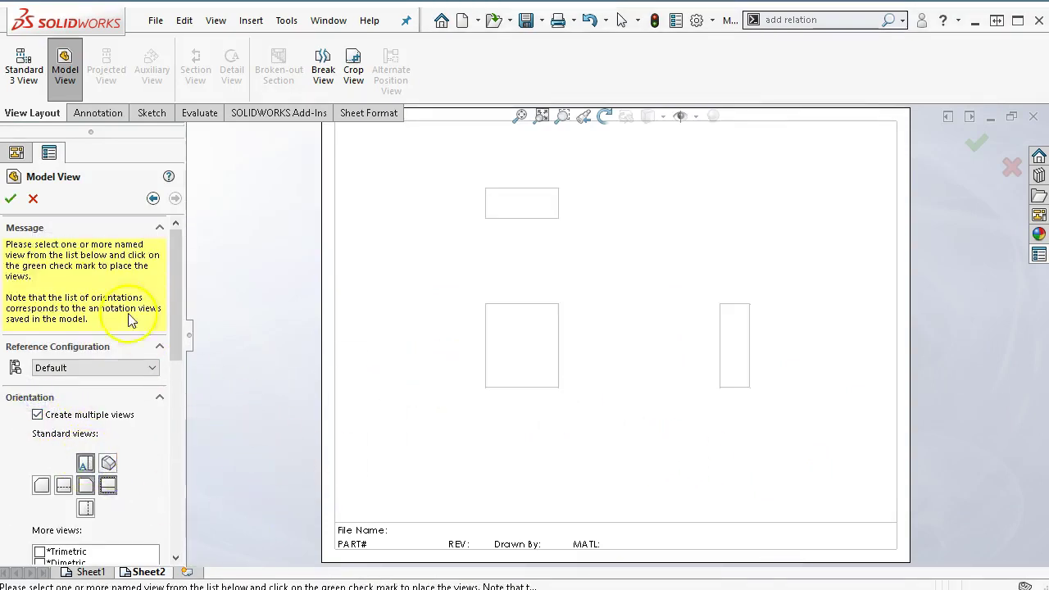
pyautogui.click(11, 199)
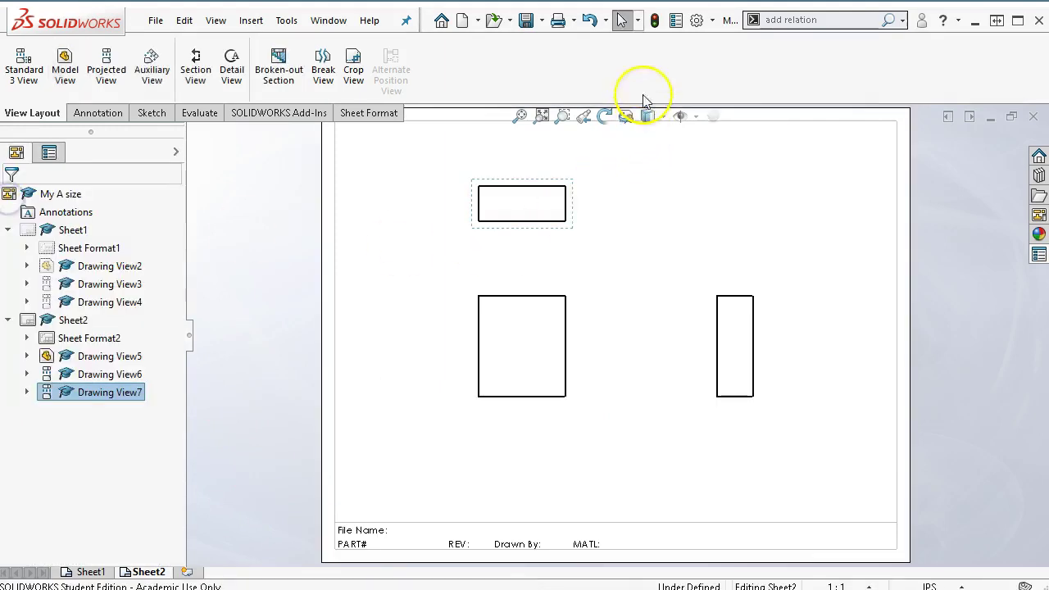
pyautogui.click(654, 19)
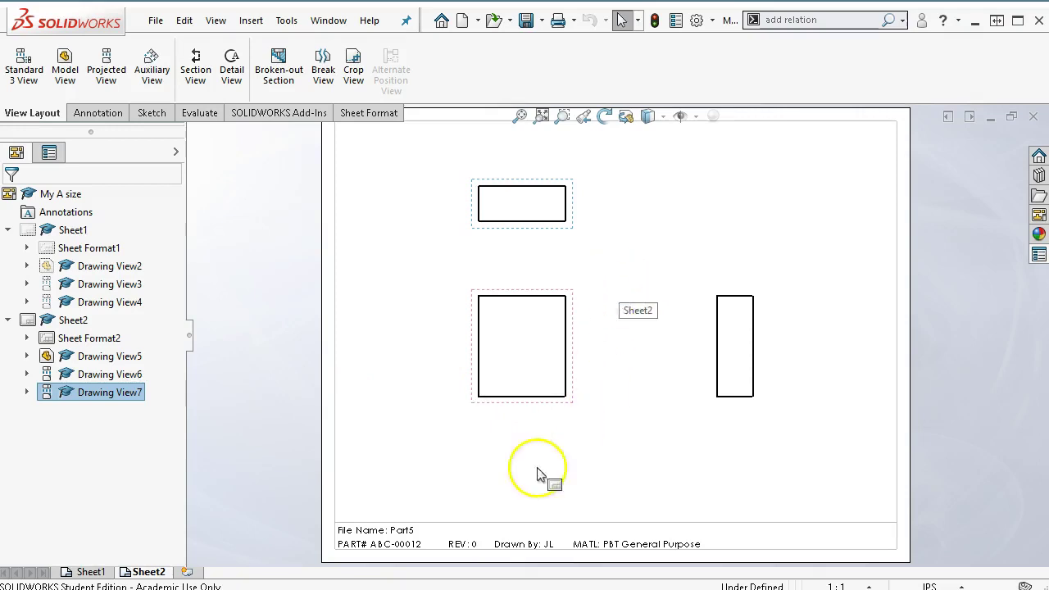
# - Reload the My A size sheet format in the second sheet's properties and apply the changes
pyautogui.click(610, 261)
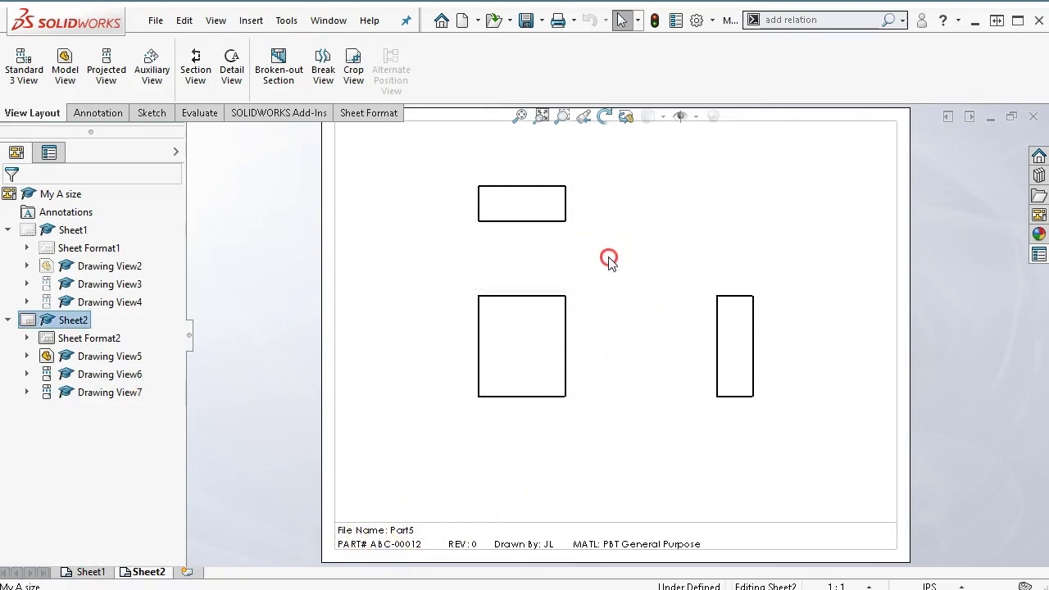
pyautogui.rightClick(610, 261)
pyautogui.click(619, 449)
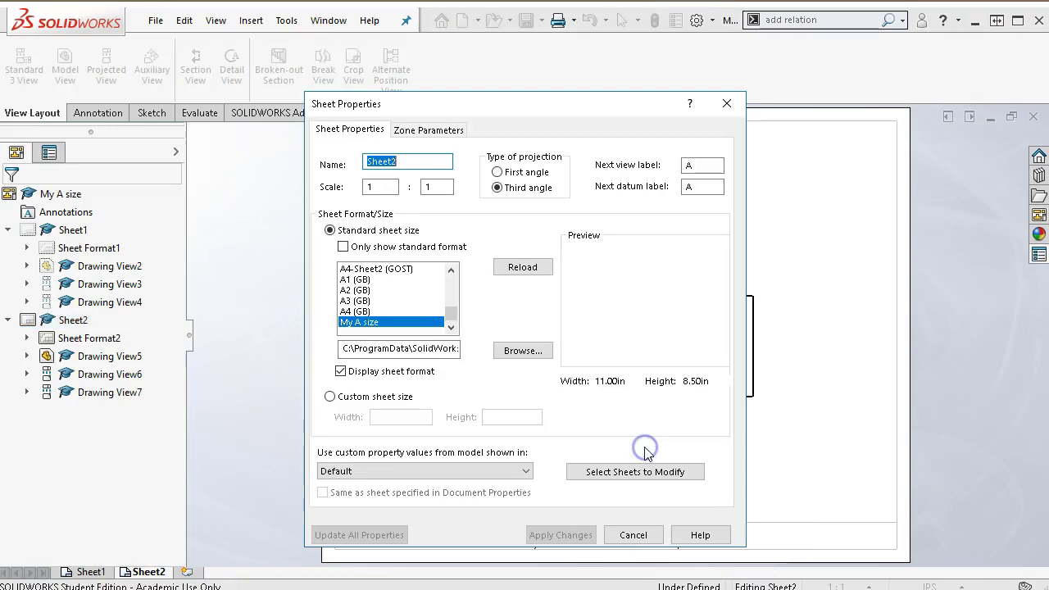
pyautogui.click(381, 323)
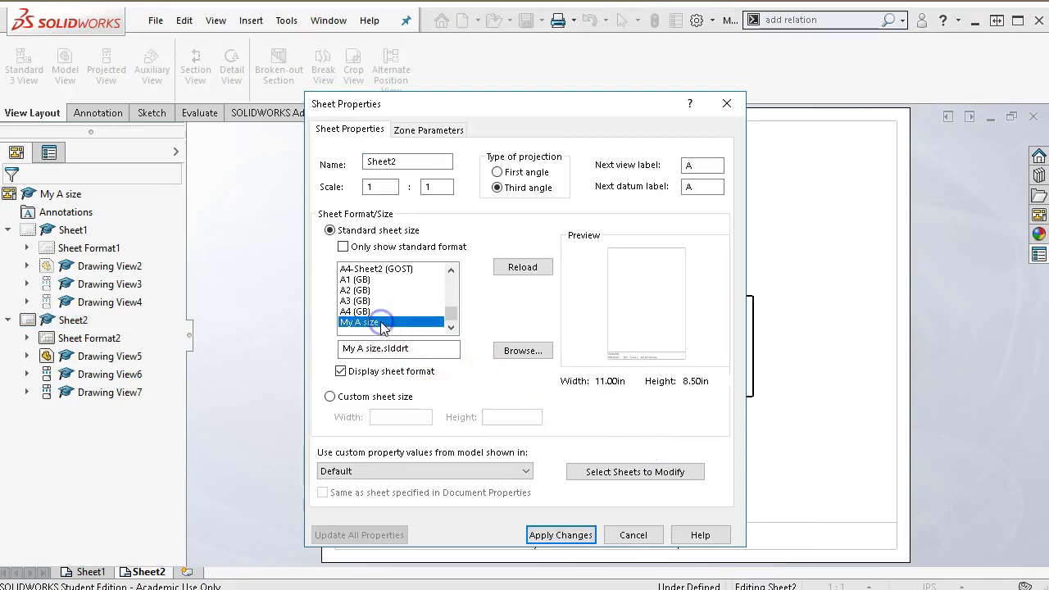
pyautogui.click(515, 270)
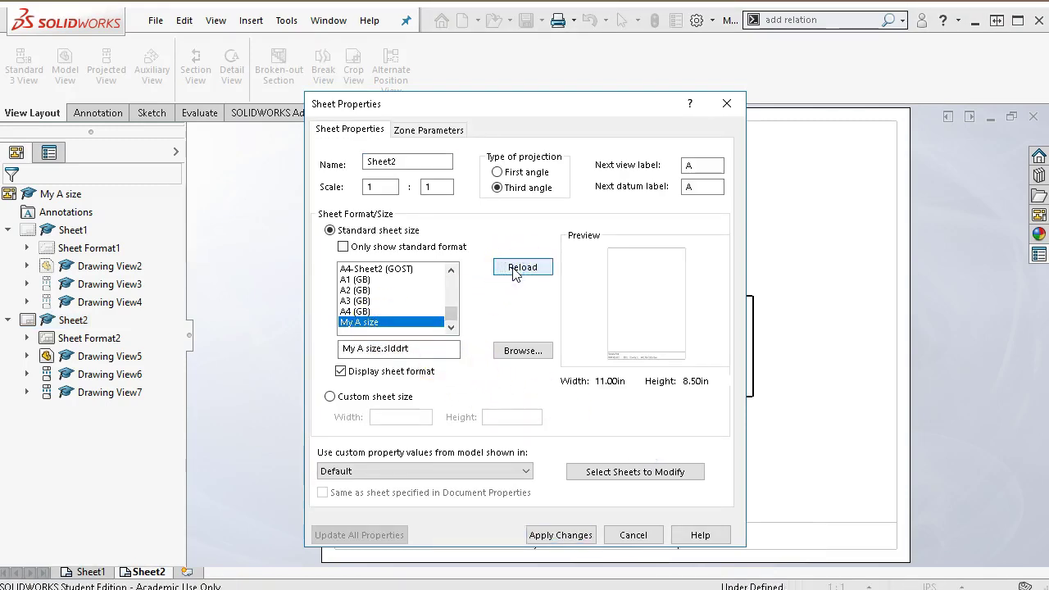
pyautogui.click(582, 535)
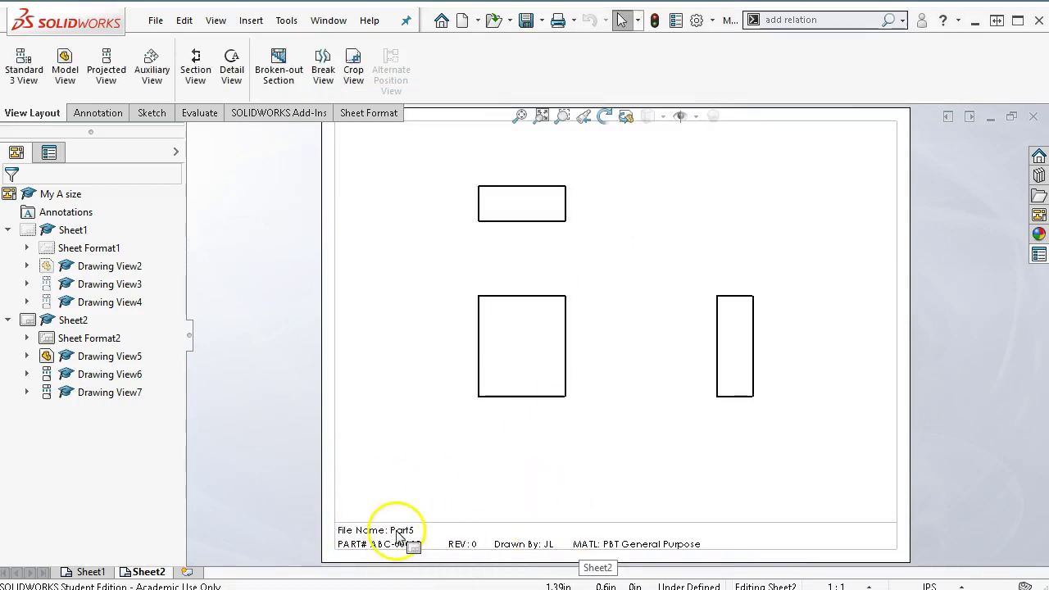
pyautogui.click(442, 448)
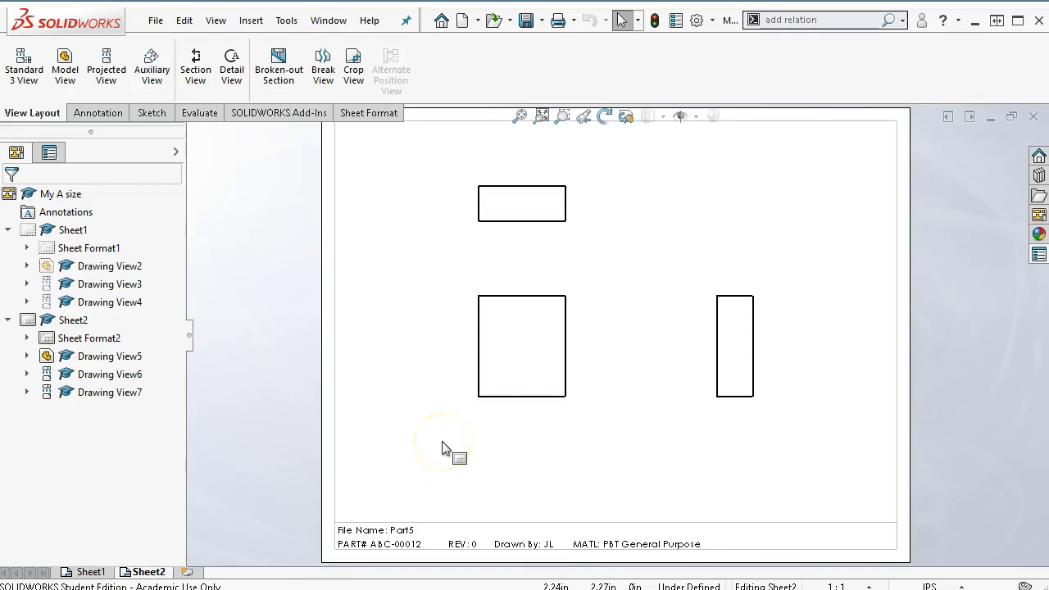
# - Close the My A size test drawing without saving the modified documents
pyautogui.click(991, 168)
pyautogui.click(1033, 116)
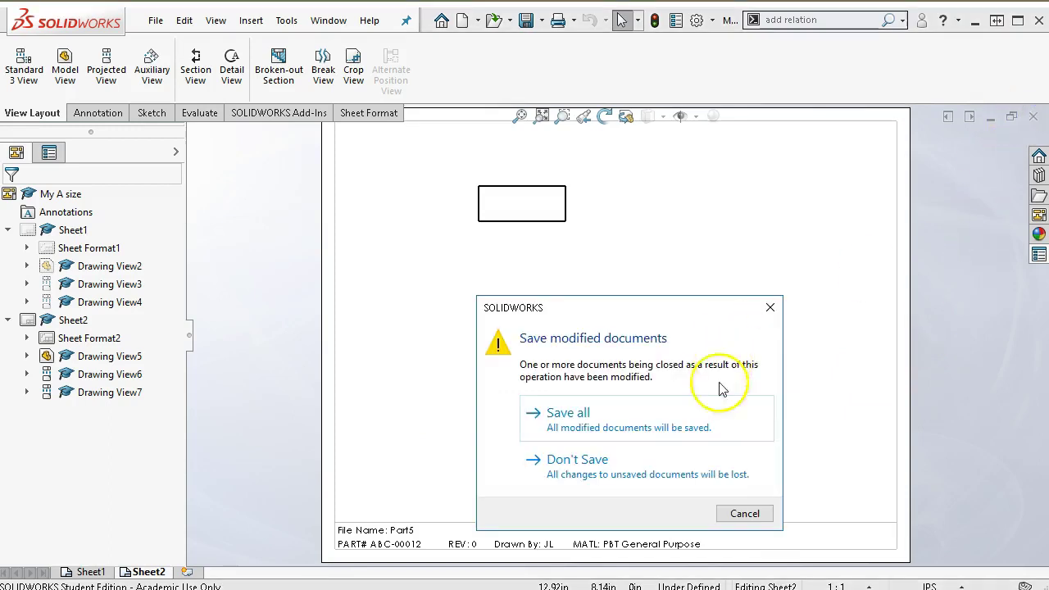
pyautogui.click(626, 466)
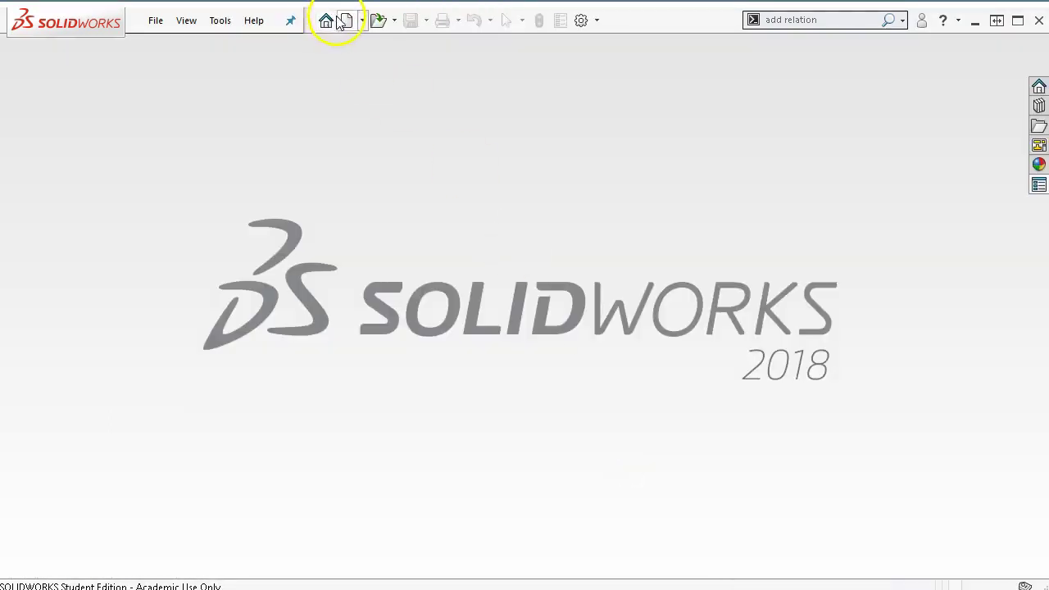
# - Create a new drawing from the Drawing template with the A (ANSI) Landscape sheet size, and dismiss the model view command
pyautogui.click(344, 20)
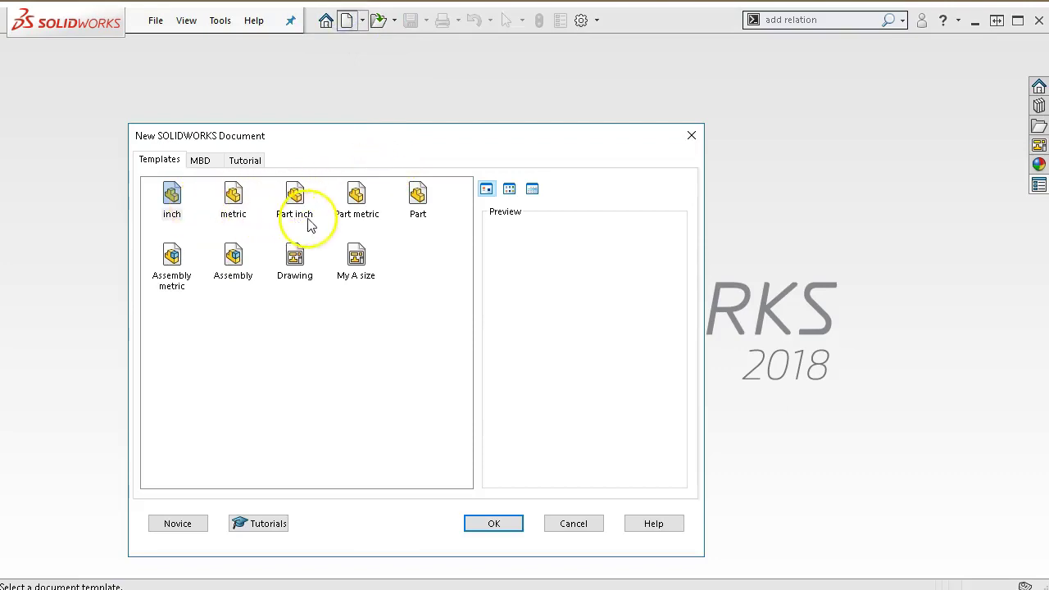
pyautogui.doubleClick(299, 259)
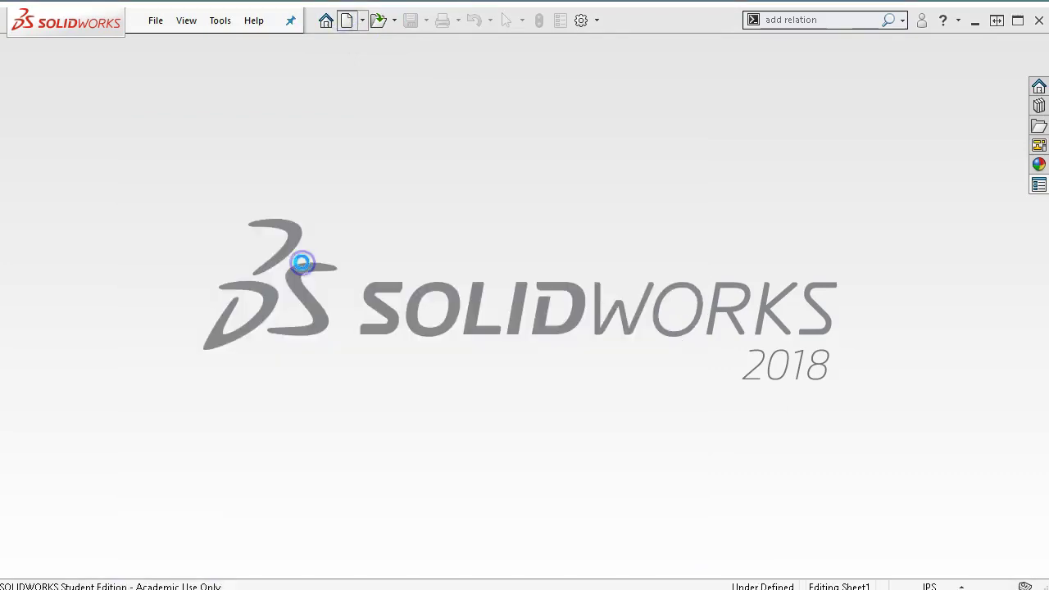
pyautogui.click(326, 210)
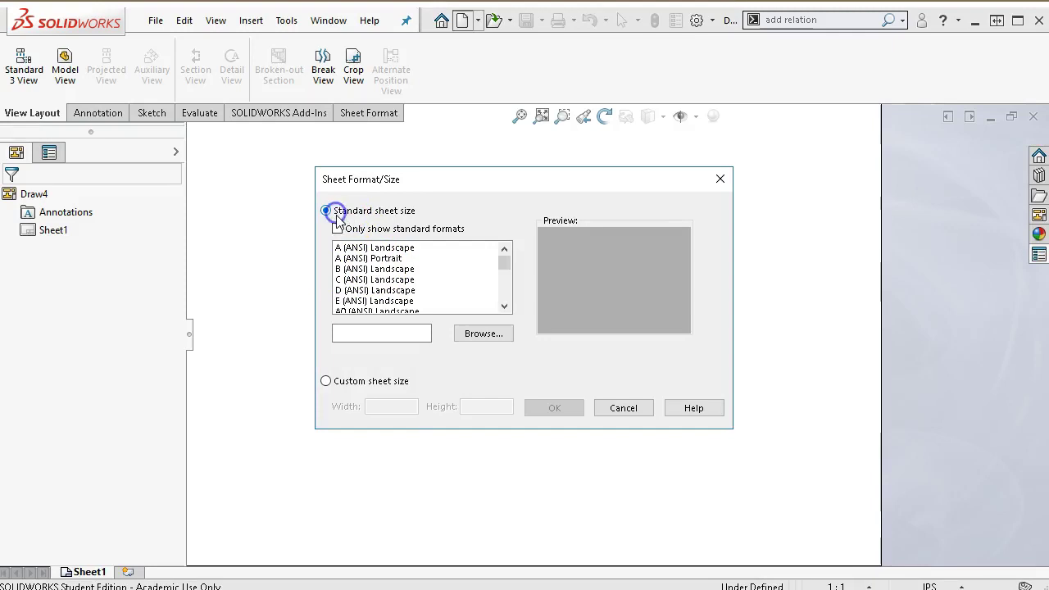
pyautogui.click(342, 249)
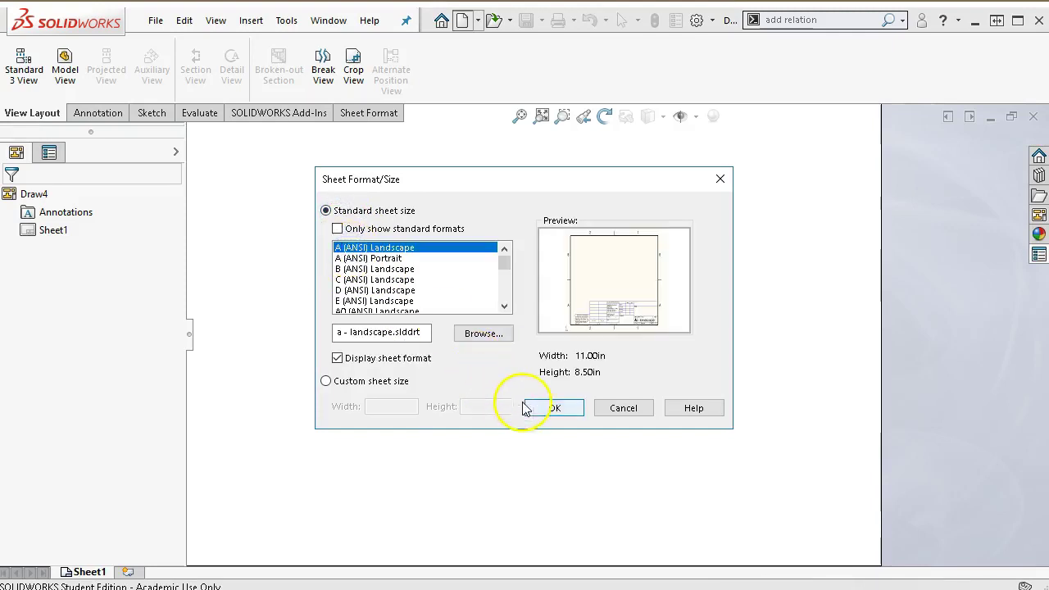
pyautogui.click(548, 409)
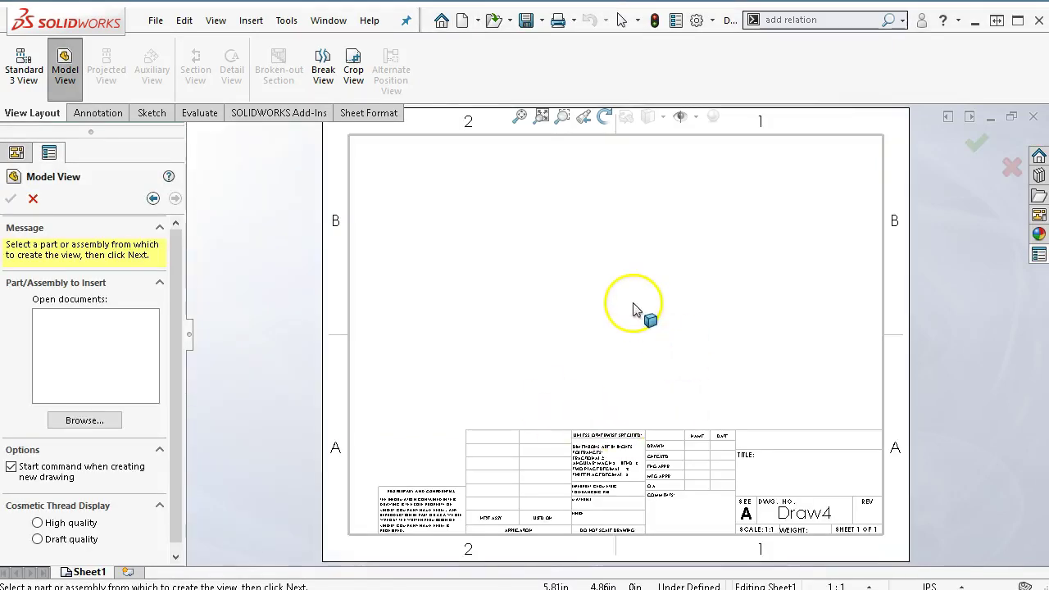
pyautogui.click(32, 198)
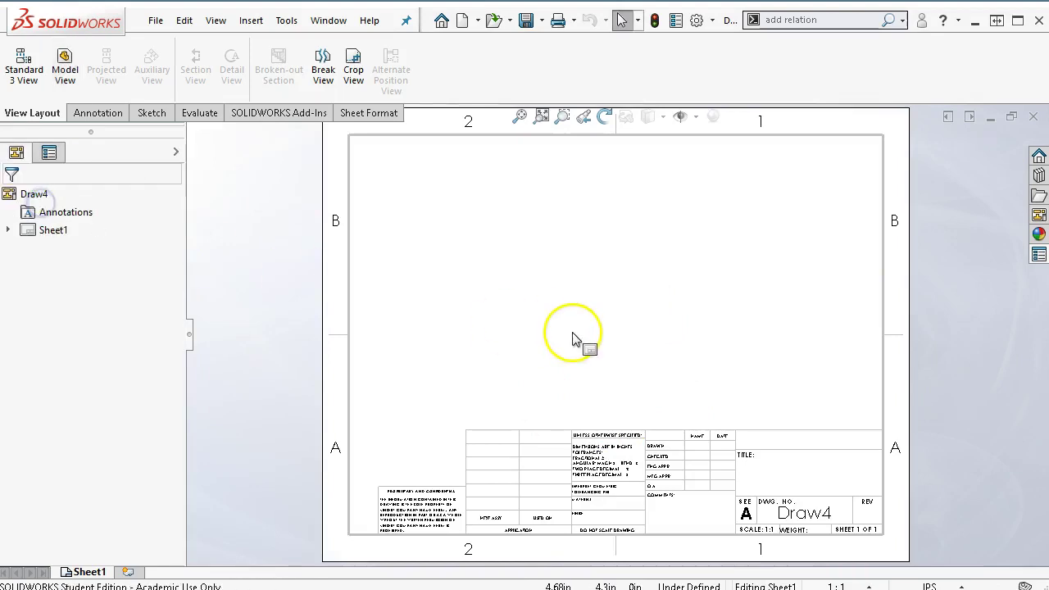
# - Open the sheet format of the A landscape sheet for editing
pyautogui.scroll(-3, 682, 496)
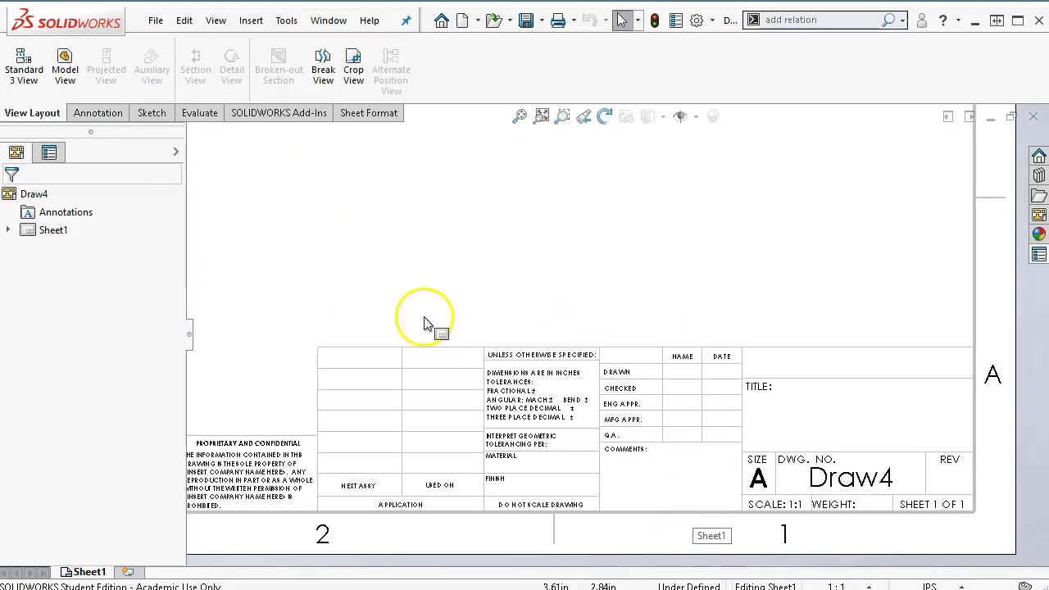
pyautogui.scroll(3, 471, 270)
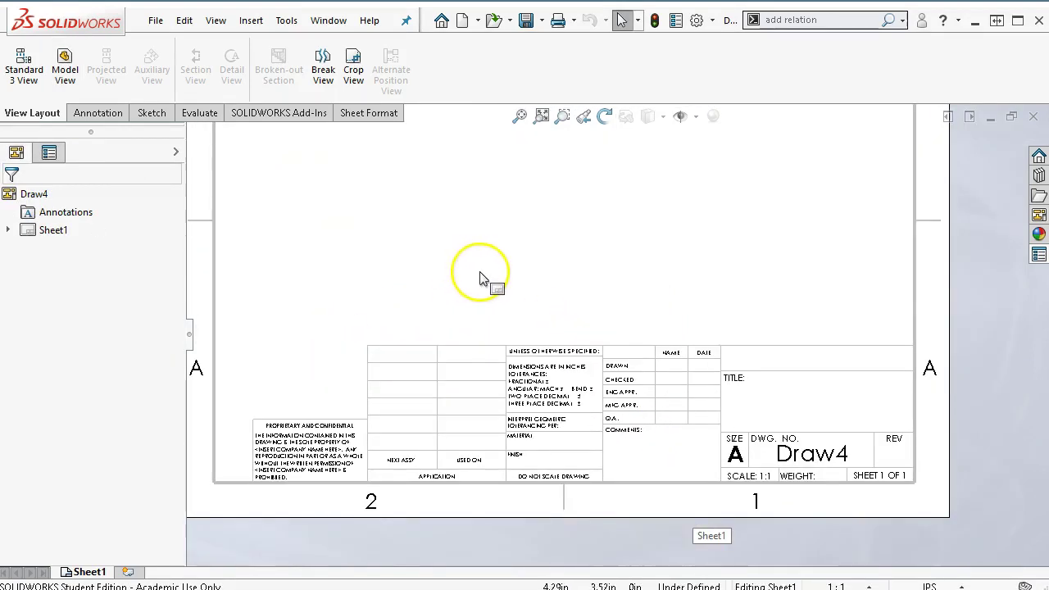
pyautogui.rightClick(502, 219)
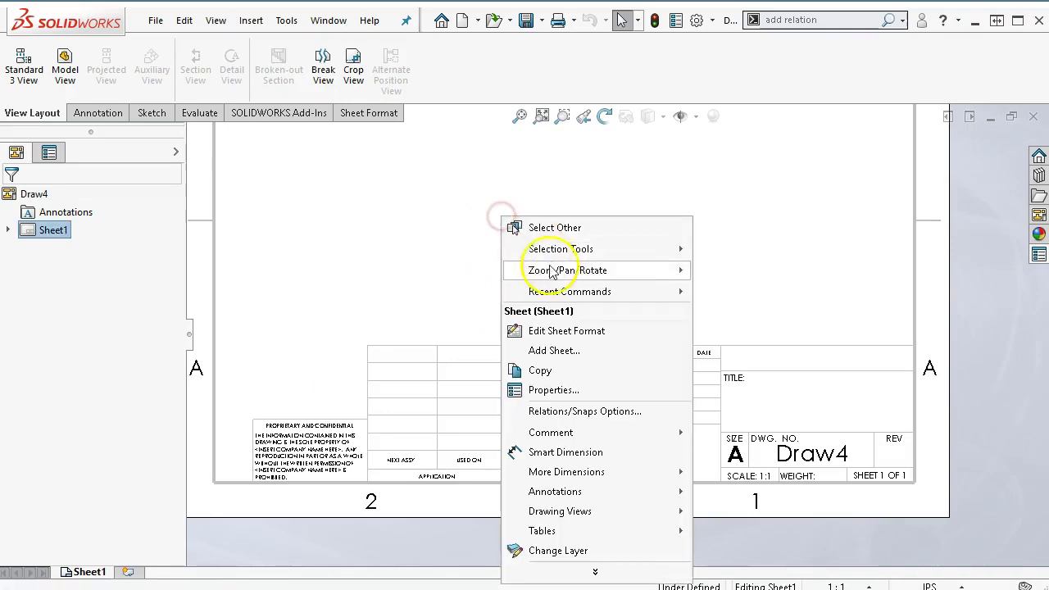
pyautogui.click(568, 334)
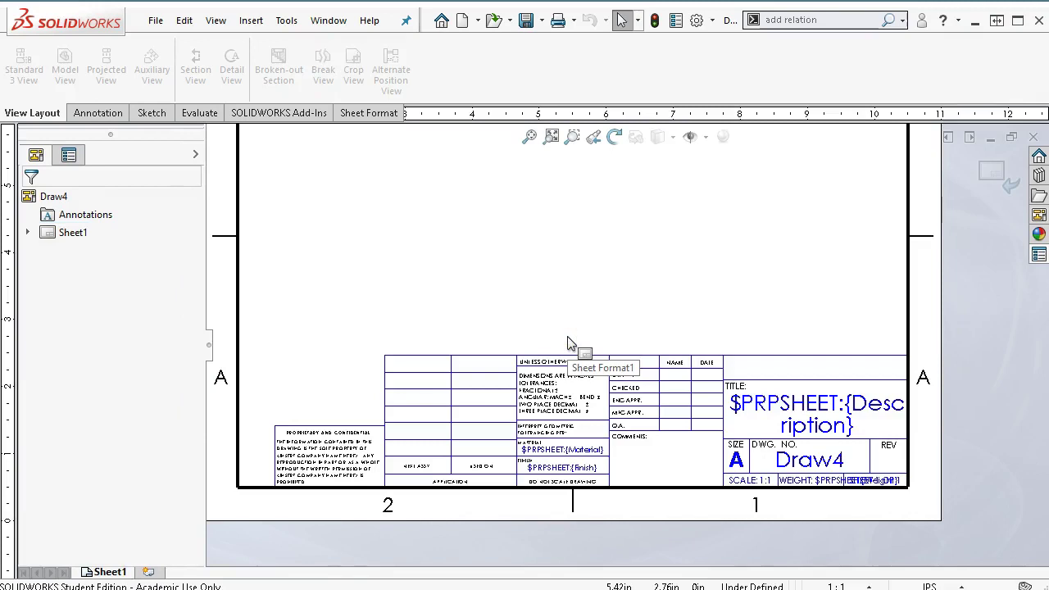
pyautogui.click(563, 331)
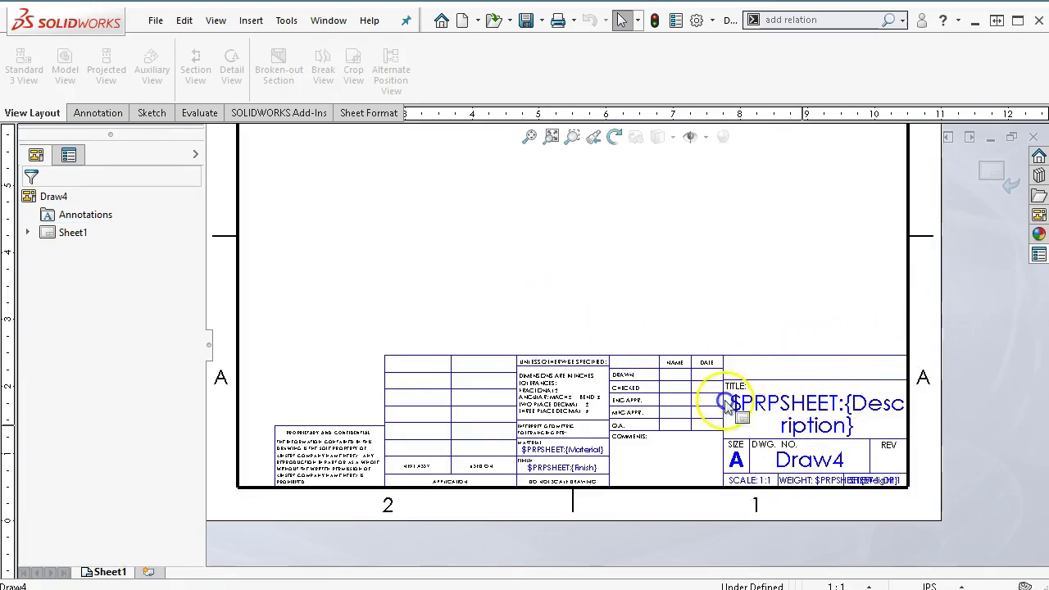
# - Select the standard title block's contents and examine the linked property notes in its fields
pyautogui.press('n')
pyautogui.moveTo(329, 299); pyautogui.dragTo(918, 506)
pyautogui.scroll(-3, 795, 447)
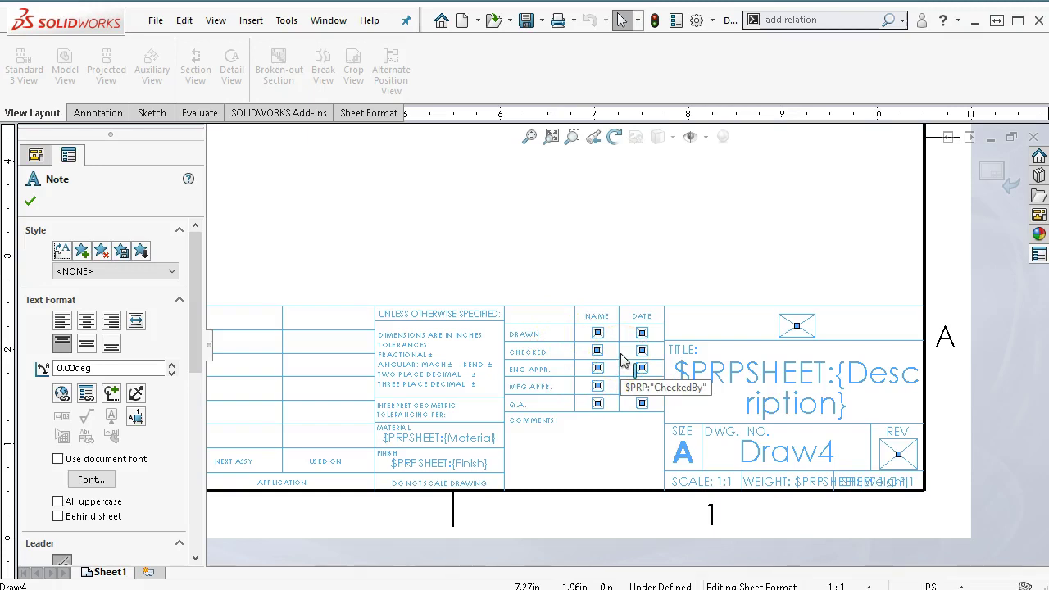
pyautogui.click(669, 328)
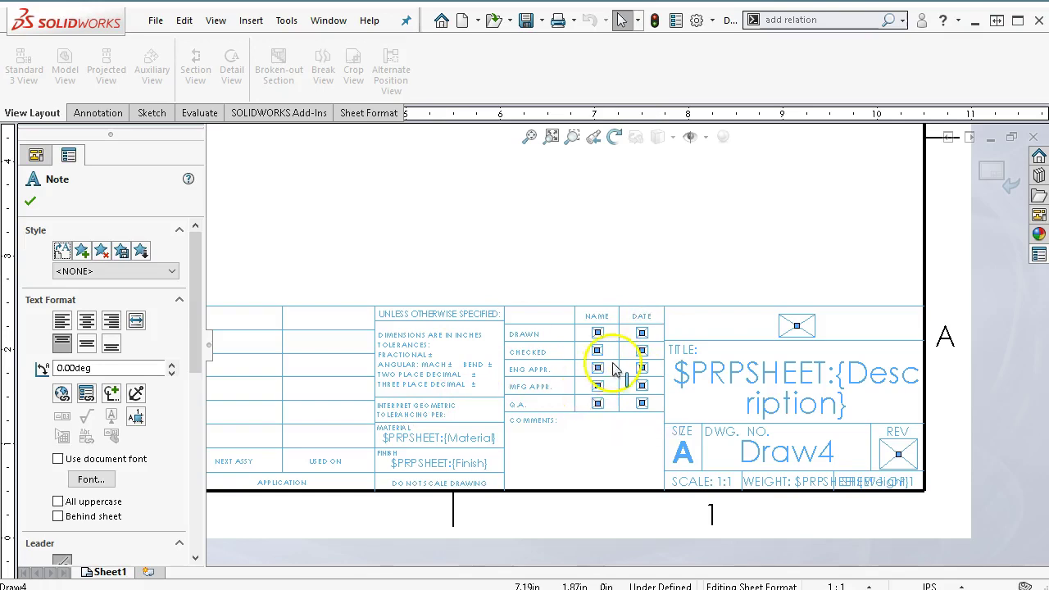
pyautogui.scroll(3, 601, 364)
pyautogui.scroll(-2, 563, 260)
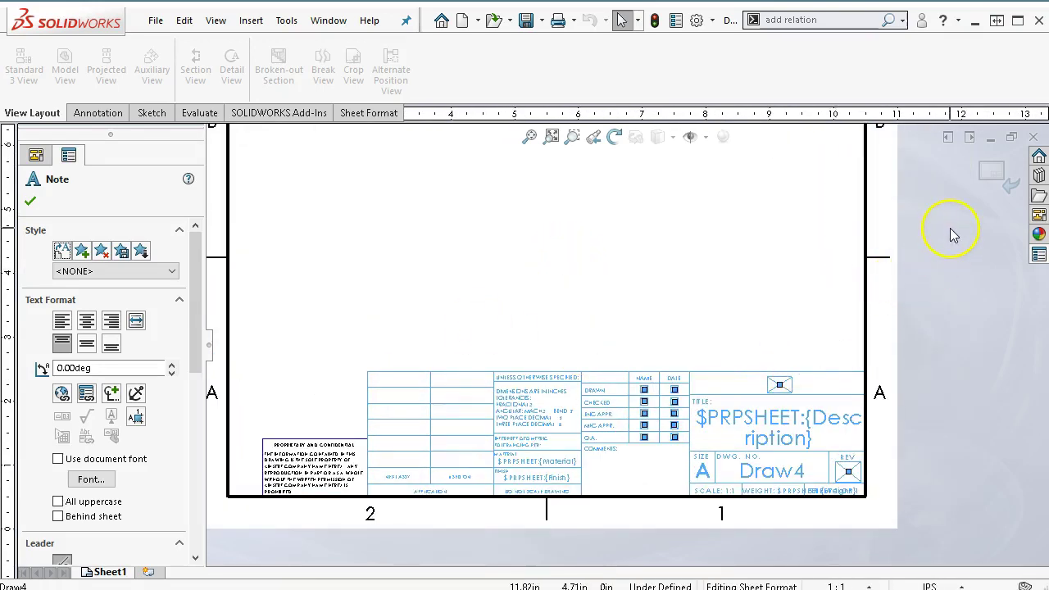
# - Leave sheet format editing and close the A landscape drawing without saving
pyautogui.click(988, 173)
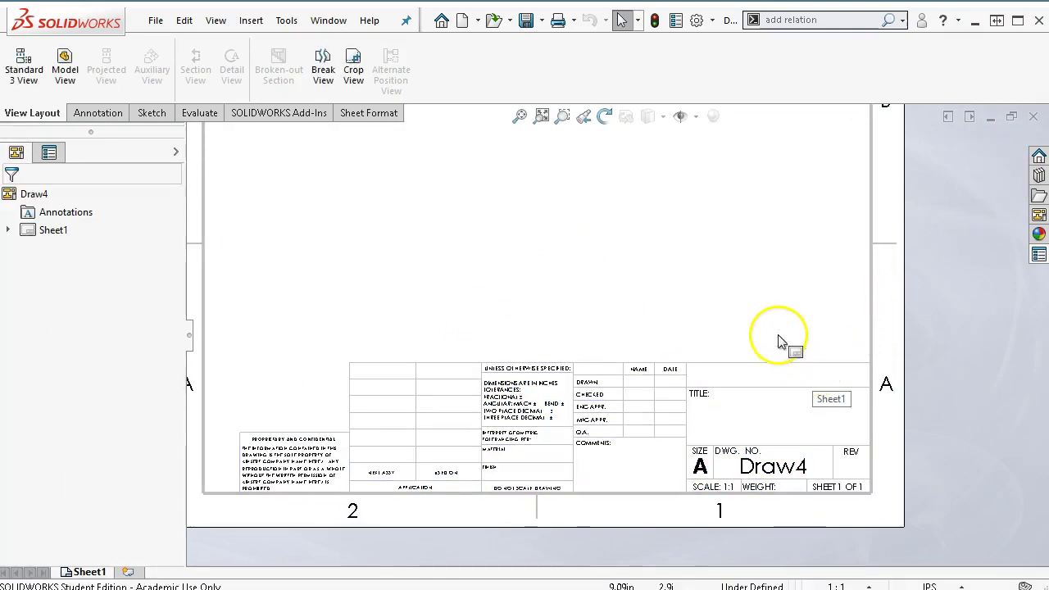
pyautogui.press('f')
pyautogui.scroll(-2, 492, 238)
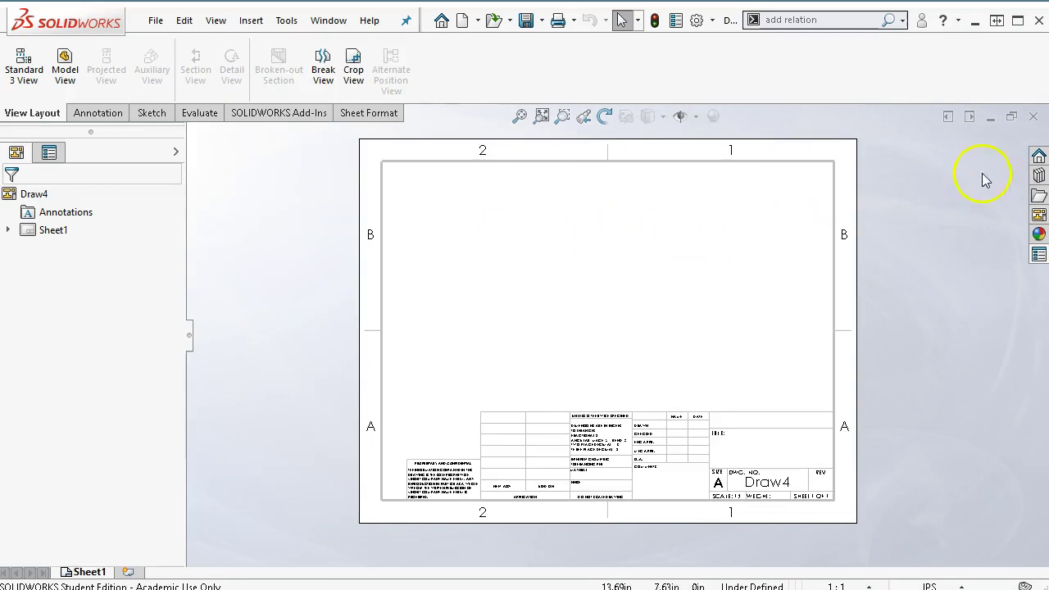
pyautogui.click(1033, 117)
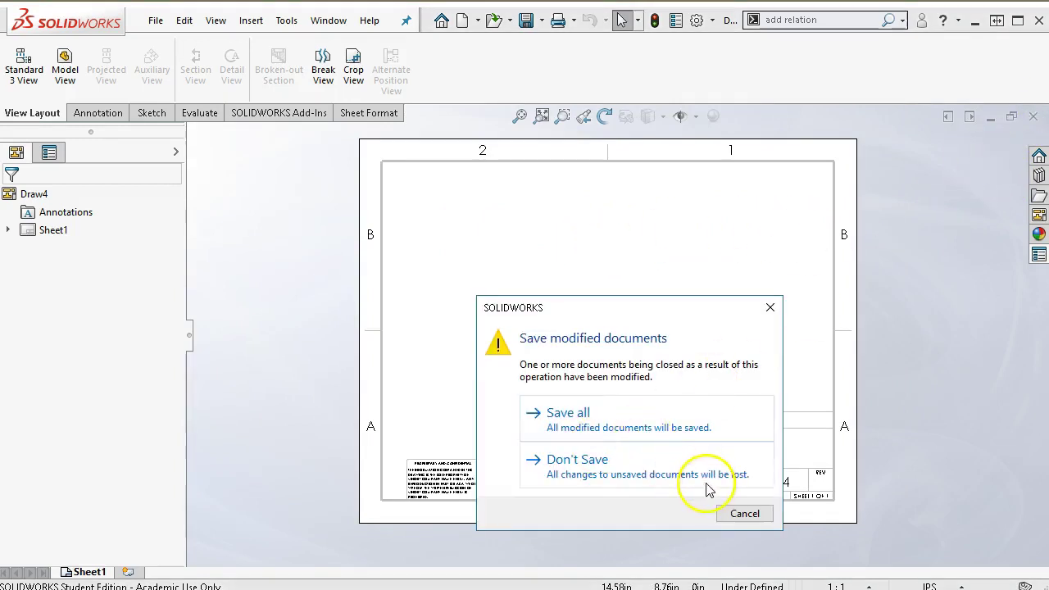
pyautogui.click(625, 472)
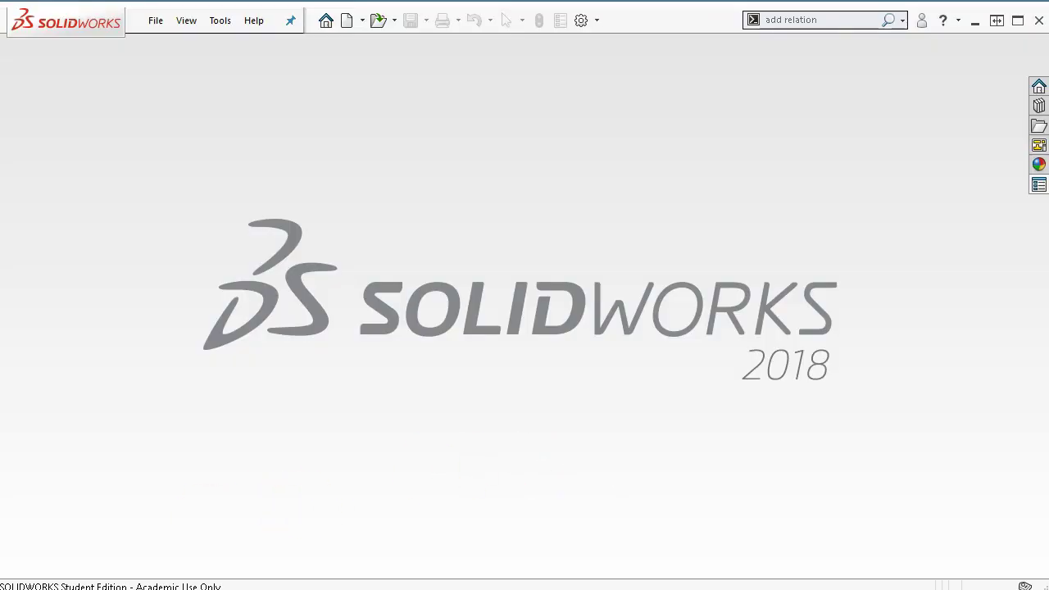
# - Switch to File Explorer and select logo-black-mcc.png in the MCC Logo new folder
pyautogui.hotkey('alt', 'Tab')
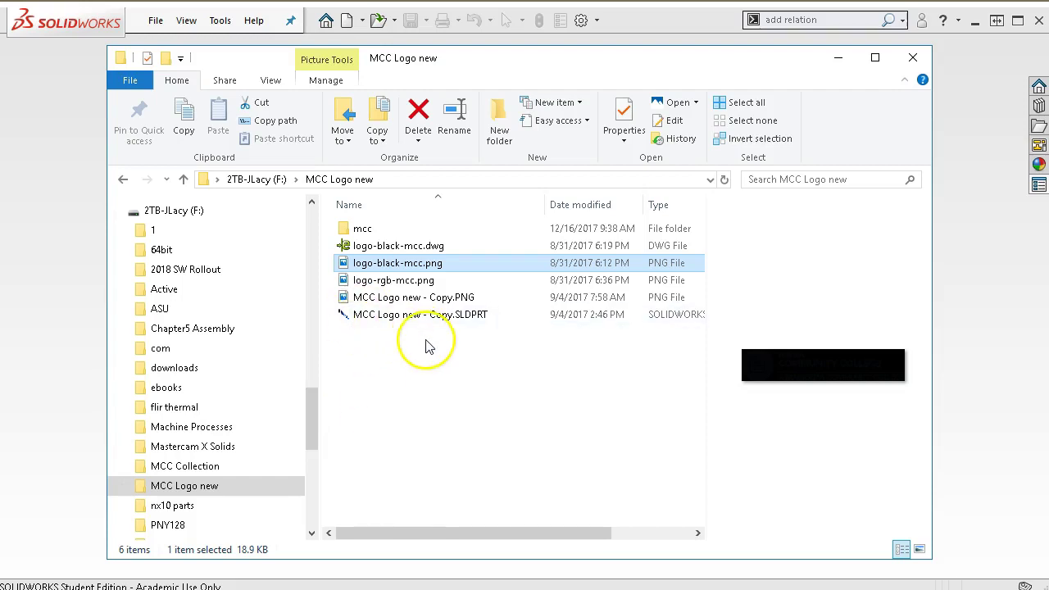
pyautogui.click(379, 262)
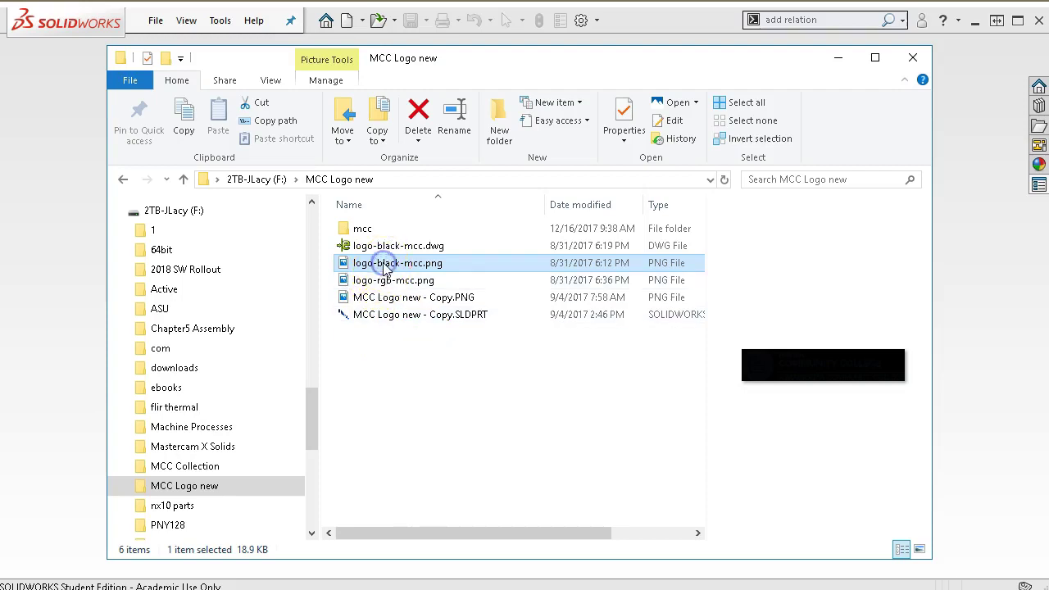
# - Preview logo-rgb-mcc.png, view logo-black-mcc.png in IrfanView, and return to SOLIDWORKS
pyautogui.click(384, 280)
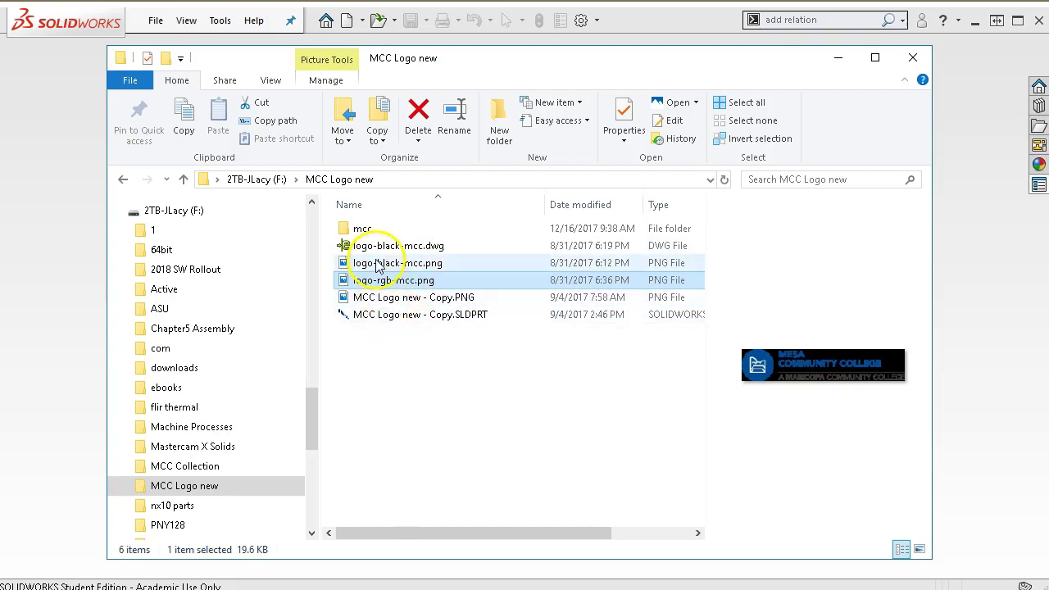
pyautogui.rightClick(378, 265)
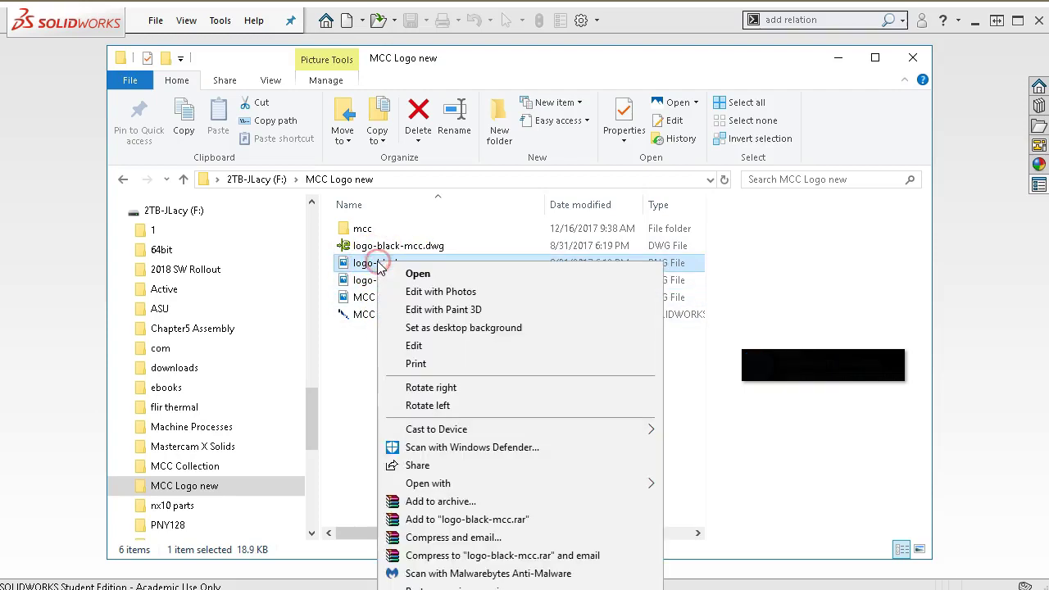
pyautogui.click(427, 274)
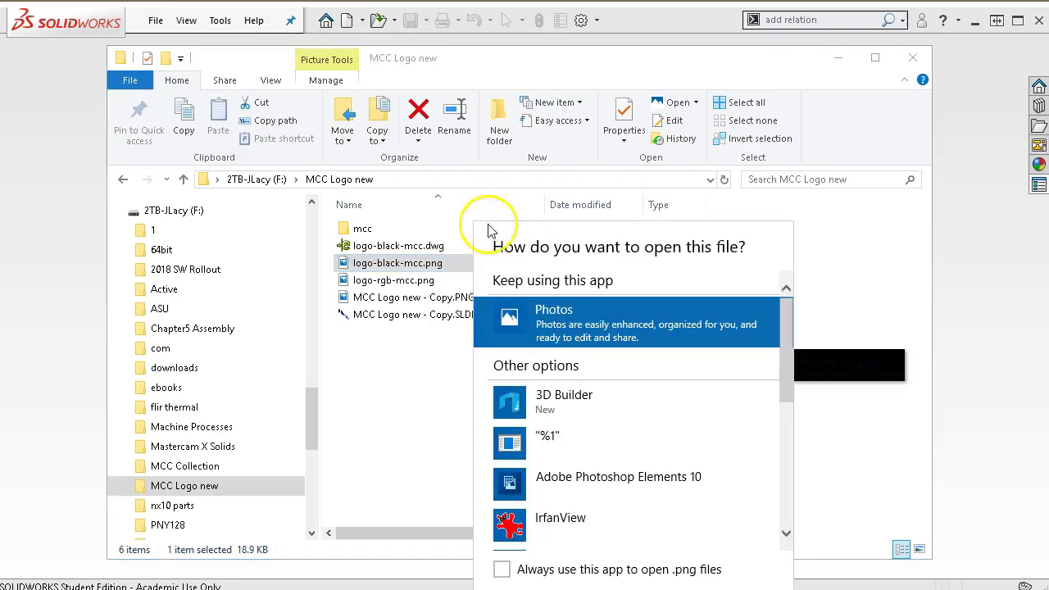
pyautogui.click(550, 527)
pyautogui.doubleClick(548, 524)
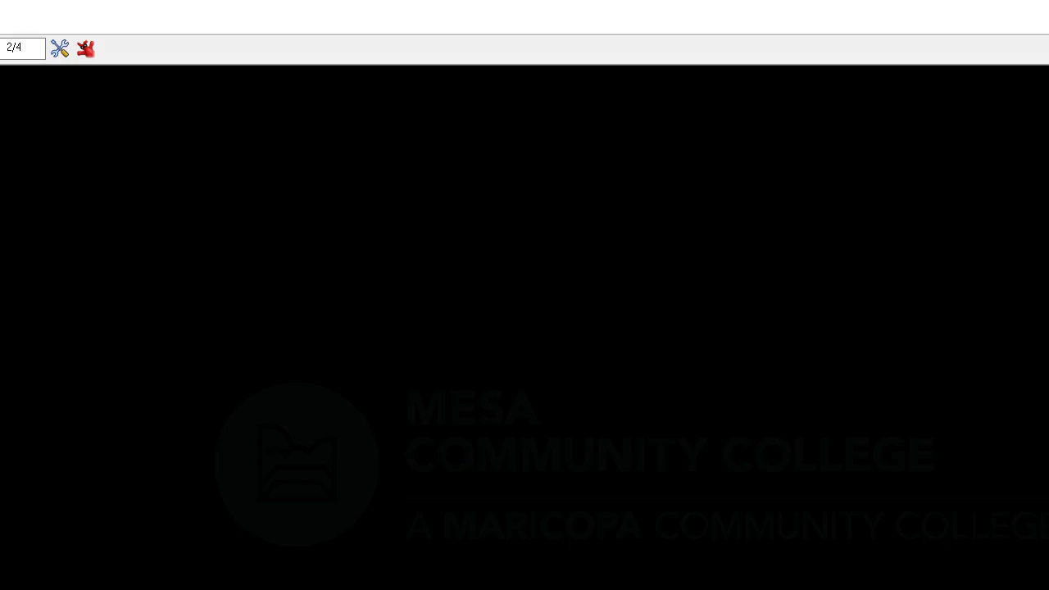
pyautogui.press('Escape')
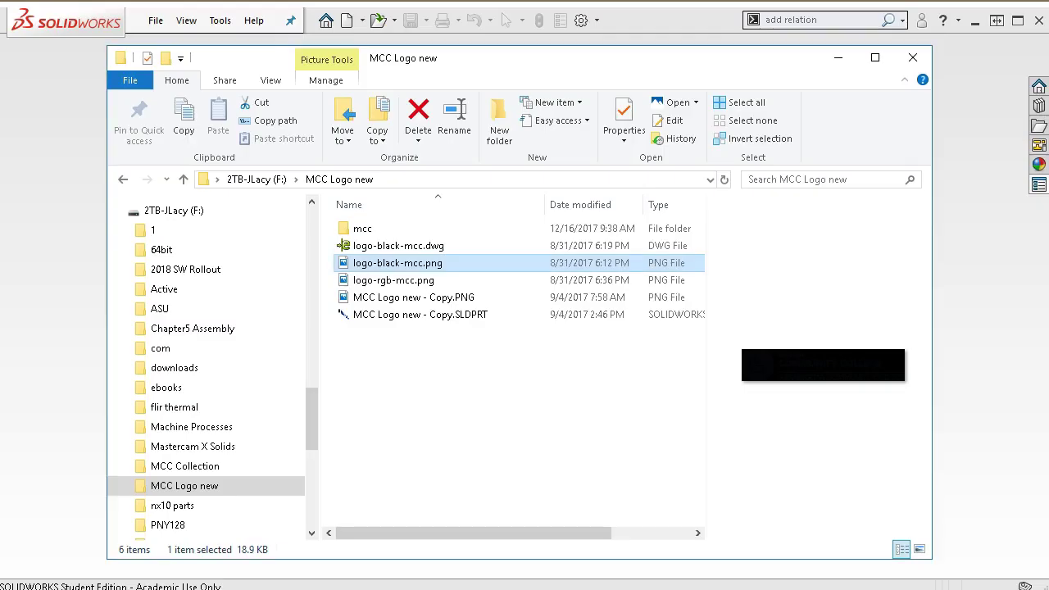
pyautogui.click(837, 56)
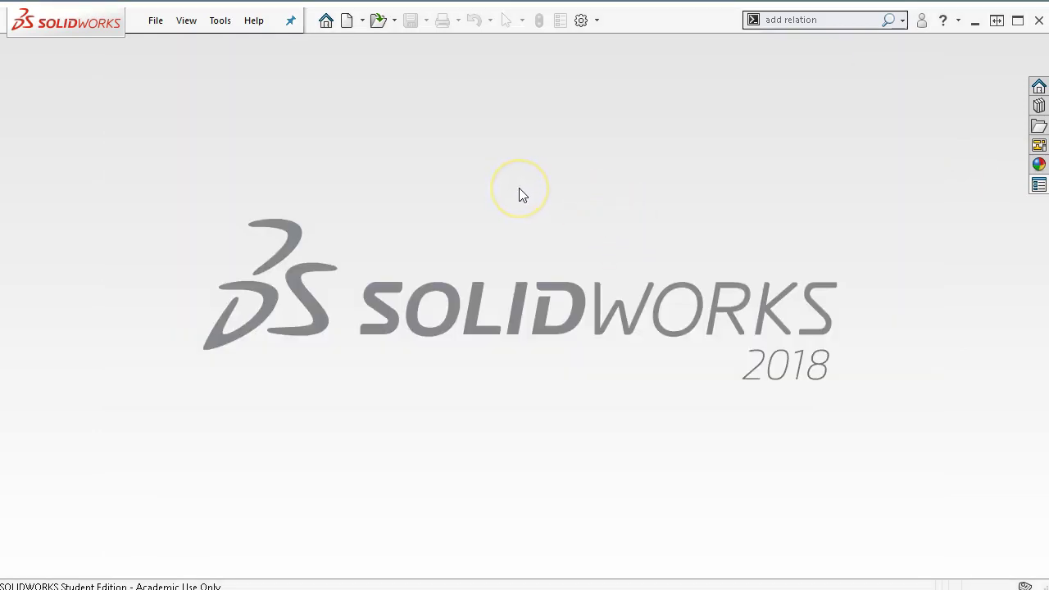
# - Create a new drawing from the My A size template without inserting a model view
pyautogui.click(346, 20)
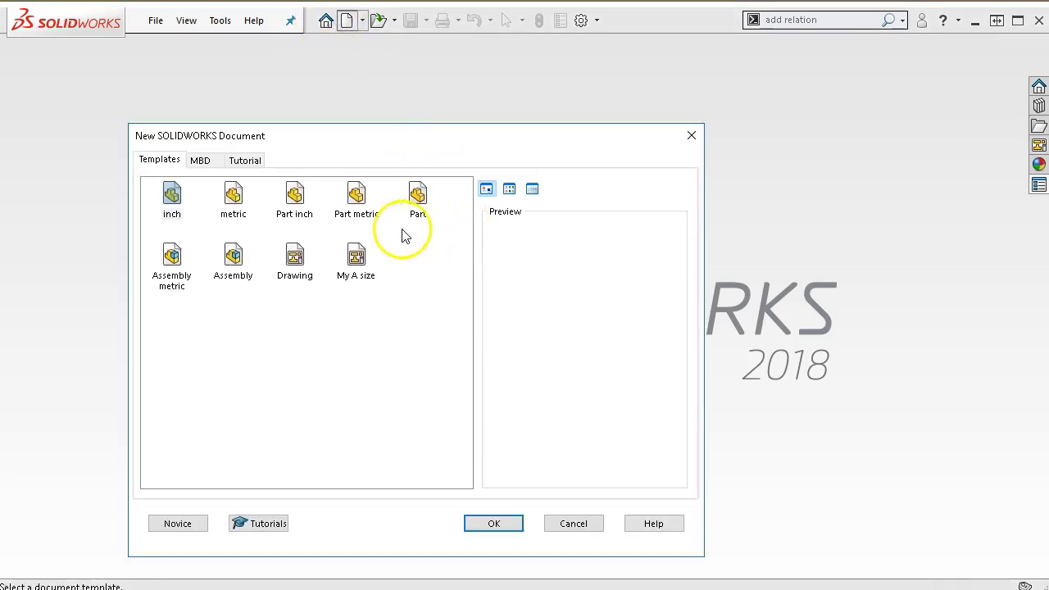
pyautogui.click(354, 250)
pyautogui.doubleClick(354, 250)
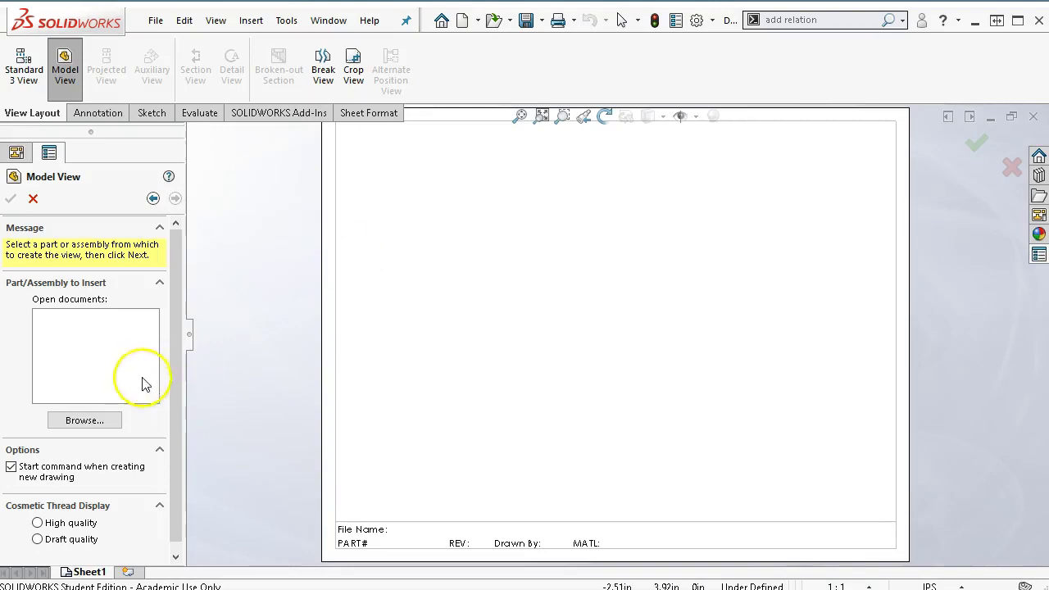
pyautogui.click(32, 198)
# - Open the new drawing's sheet format for editing
pyautogui.click(615, 296)
pyautogui.rightClick(615, 297)
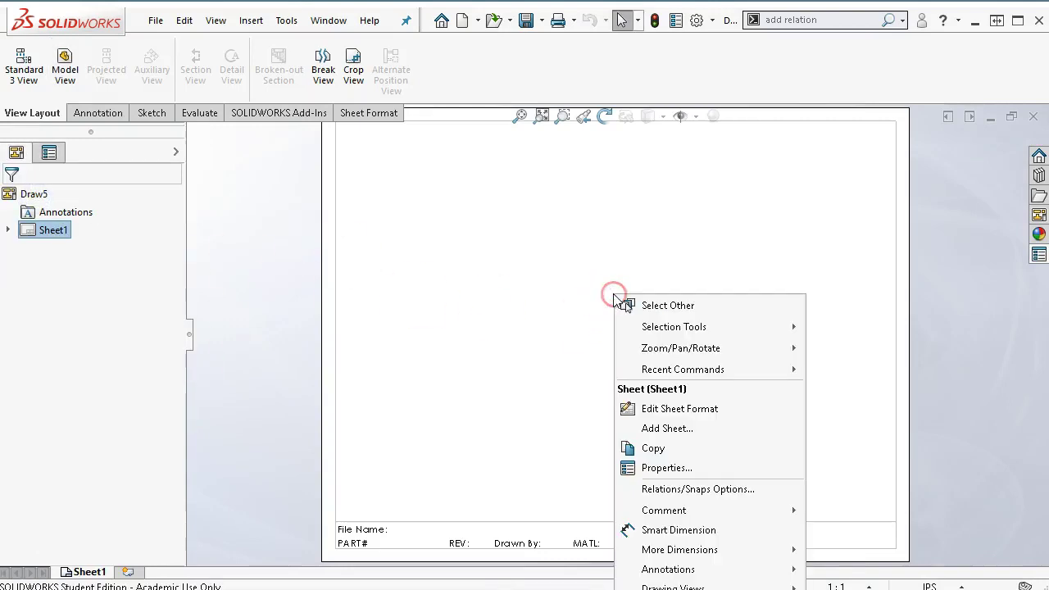
pyautogui.click(668, 409)
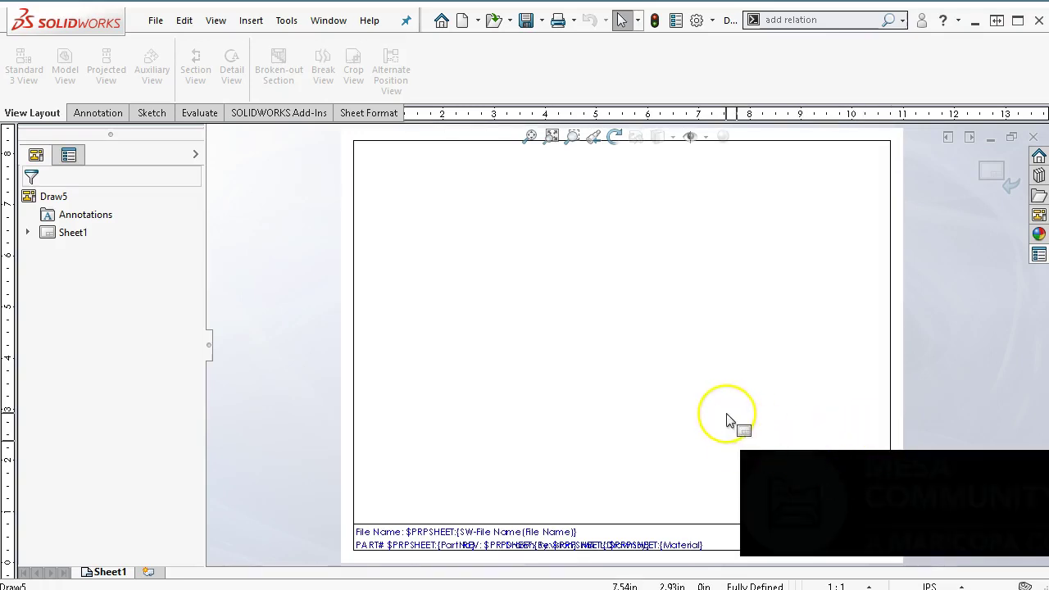
# - Delete the oversized black logo picture from the sheet format
pyautogui.press('Delete')
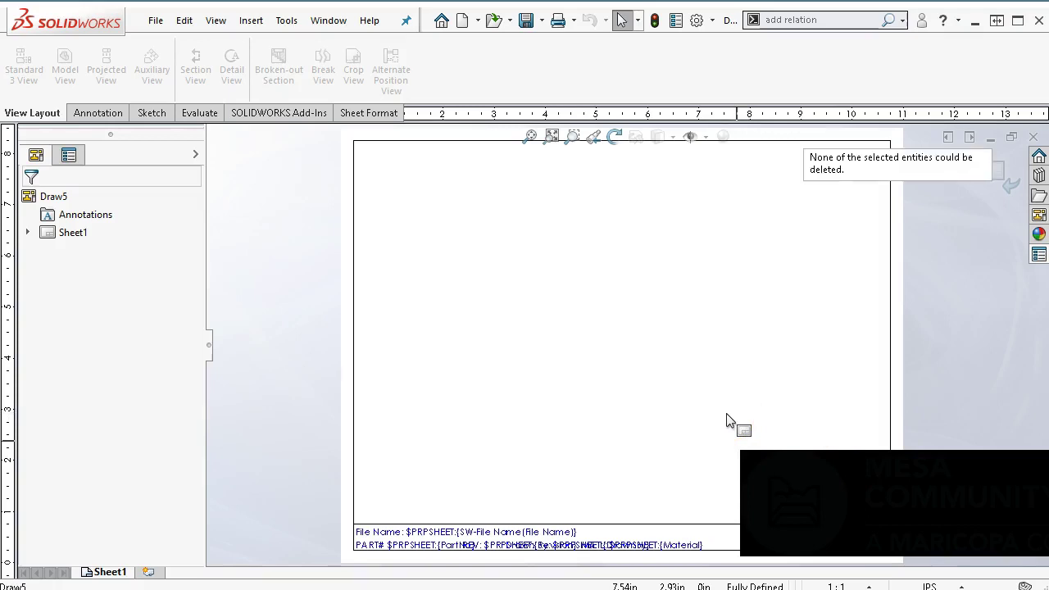
pyautogui.click(805, 485)
pyautogui.press('Delete')
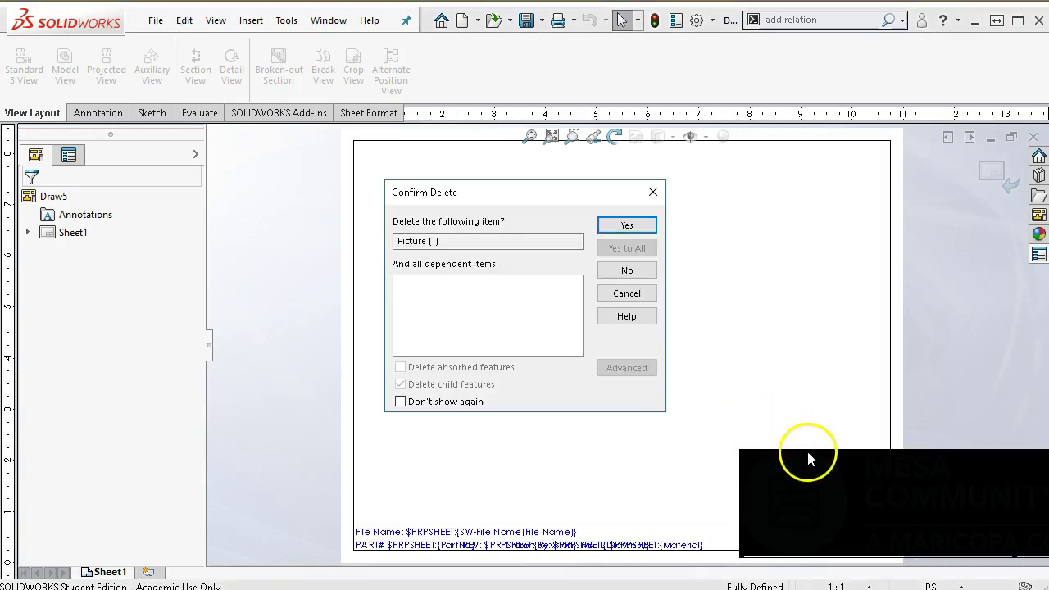
pyautogui.click(616, 226)
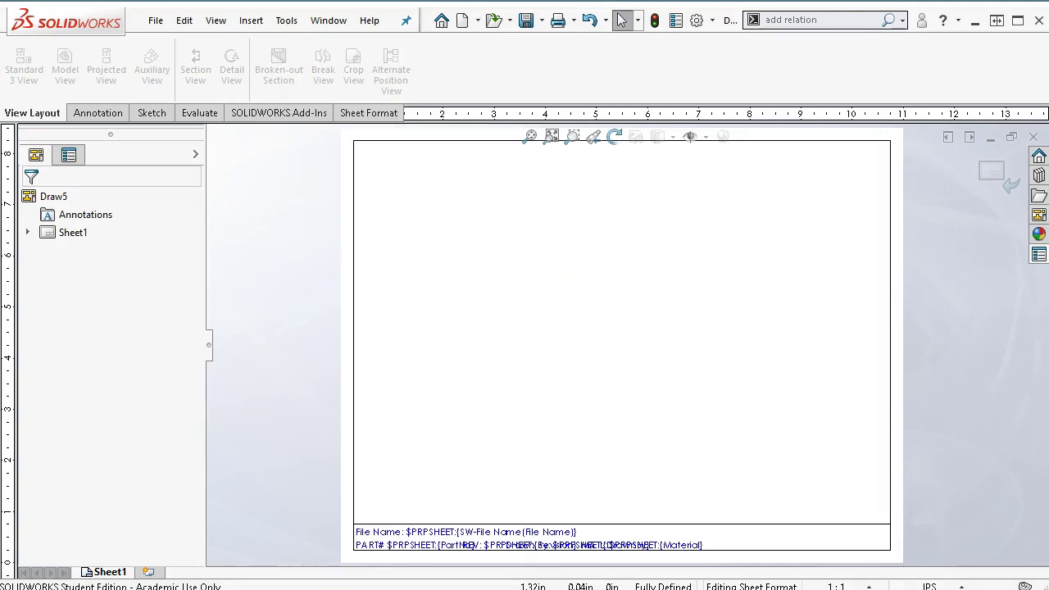
# - Switch to File Explorer and preview the PNG logos in the mcc subfolder and the MCC Logo new folder
pyautogui.hotkey('alt', 'Tab')
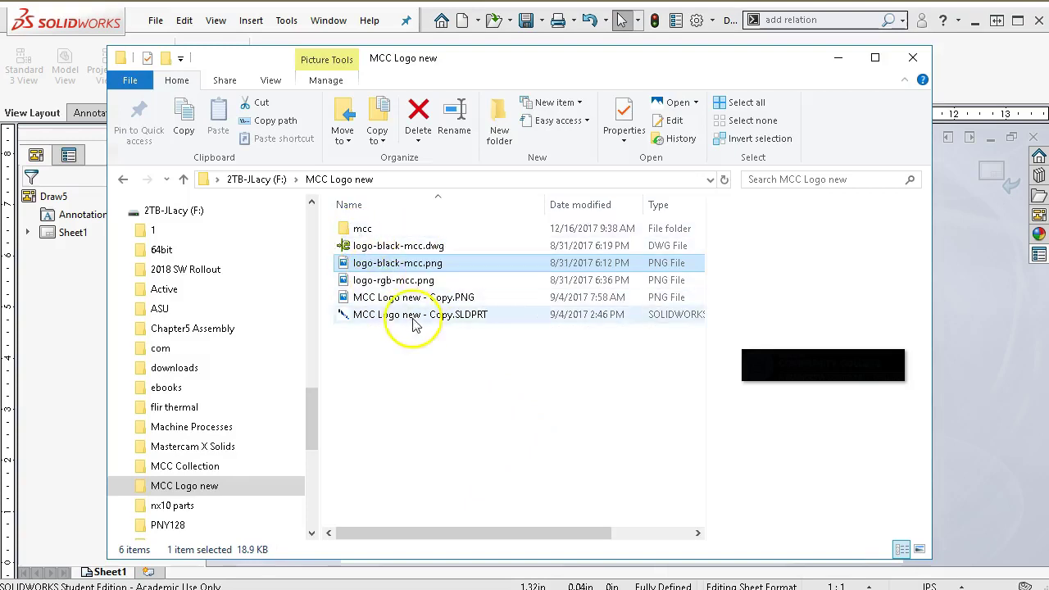
pyautogui.doubleClick(366, 230)
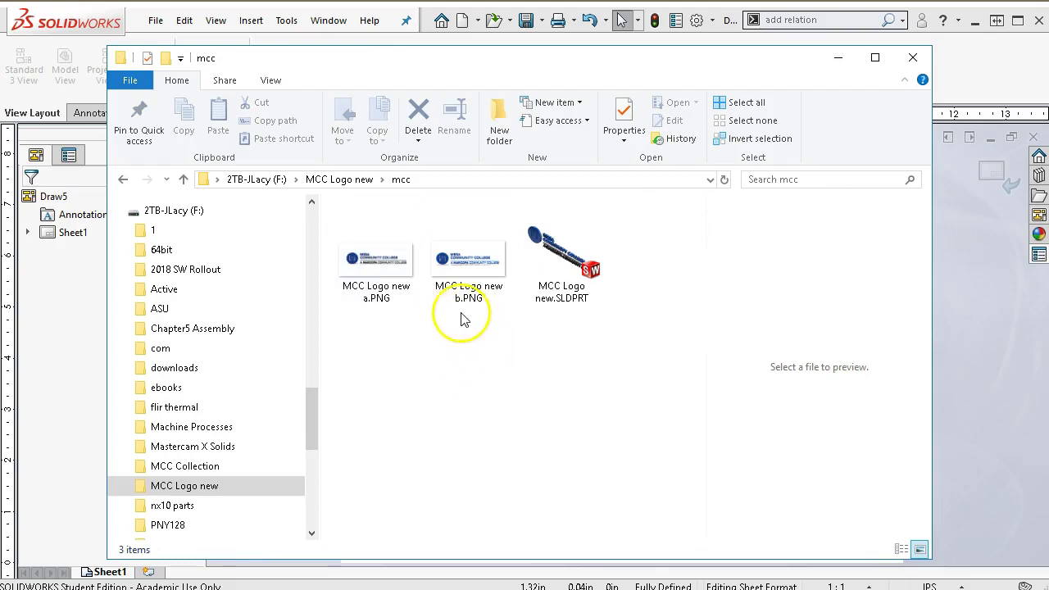
pyautogui.click(460, 266)
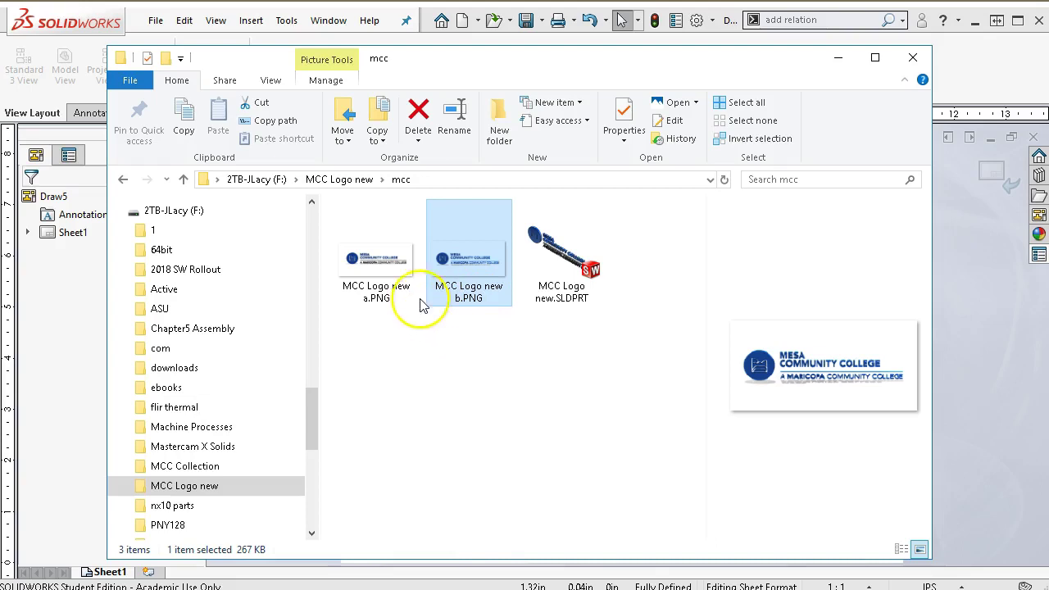
pyautogui.click(368, 264)
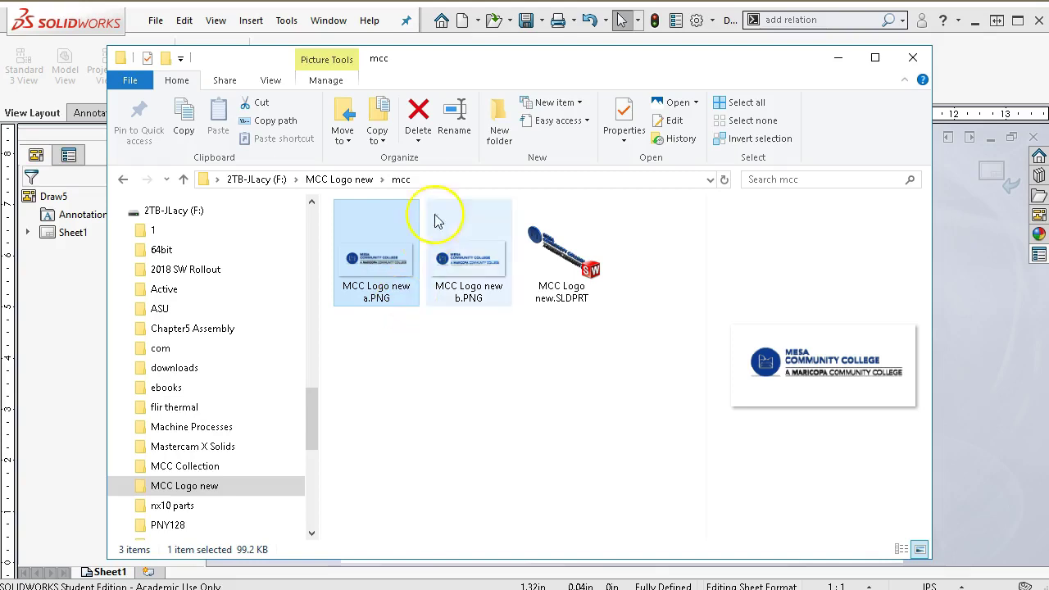
pyautogui.click(335, 180)
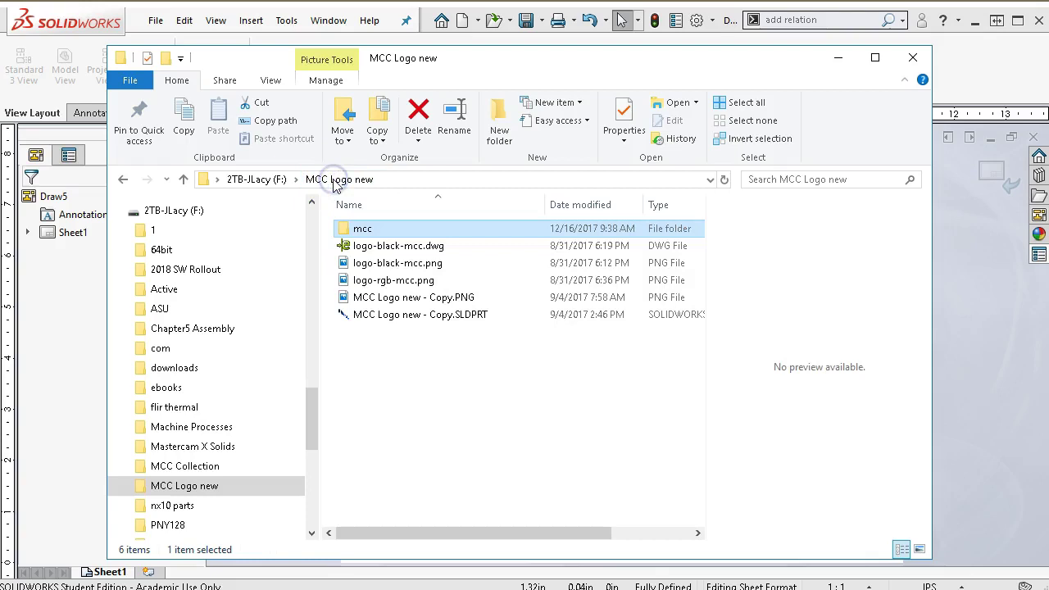
pyautogui.click(402, 266)
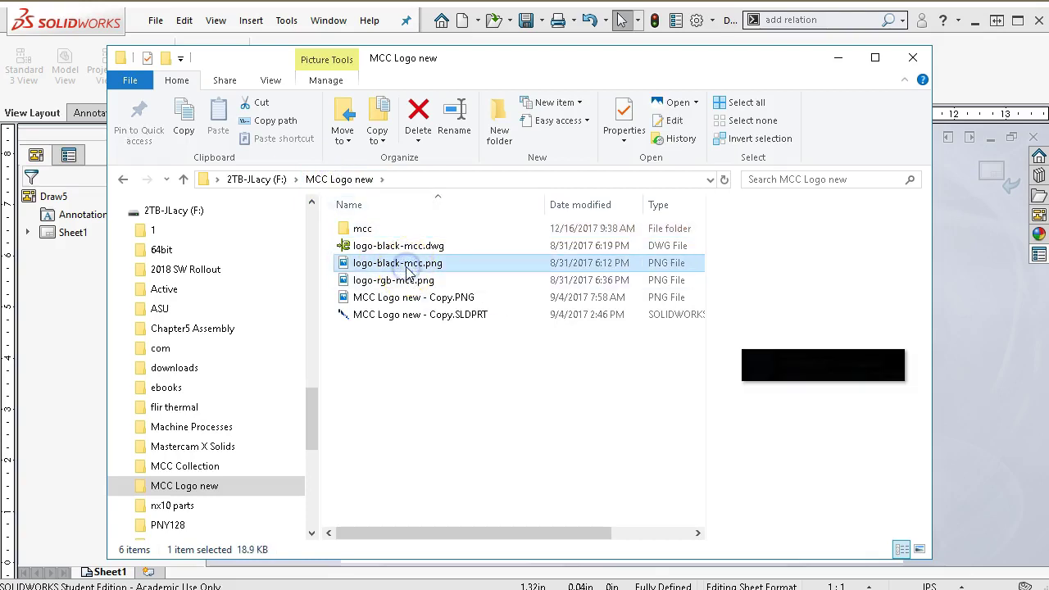
pyautogui.click(404, 280)
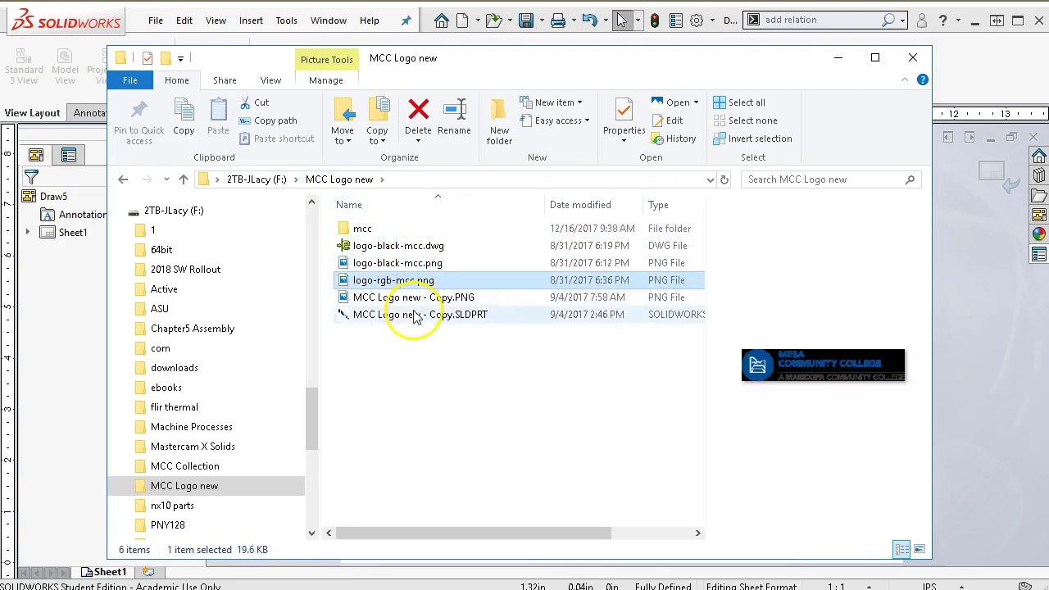
pyautogui.click(410, 298)
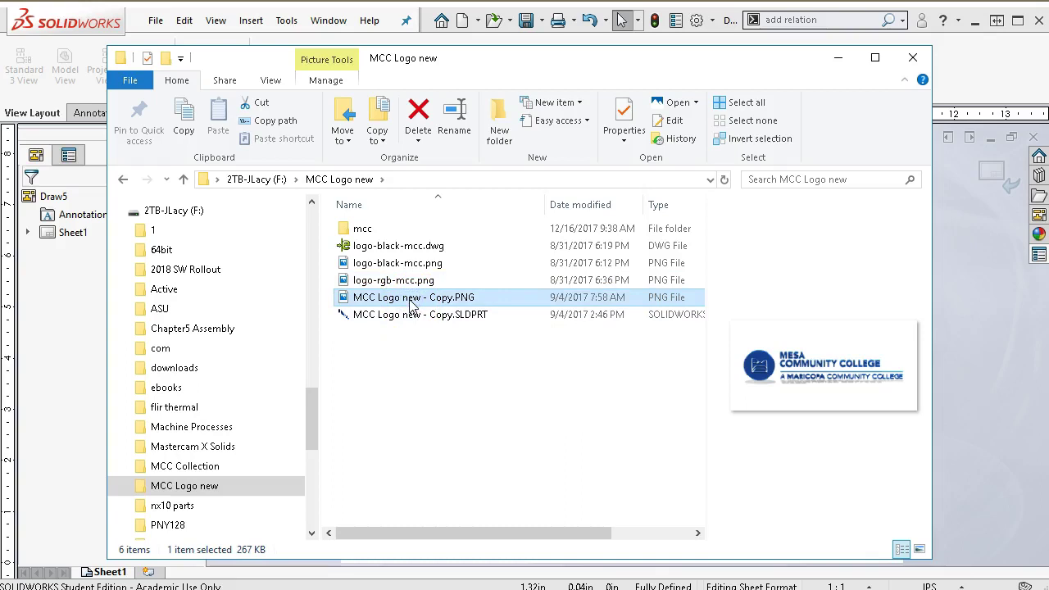
# - View MCC Logo new - Copy.PNG in IrfanView and close the viewer
pyautogui.rightClick(413, 302)
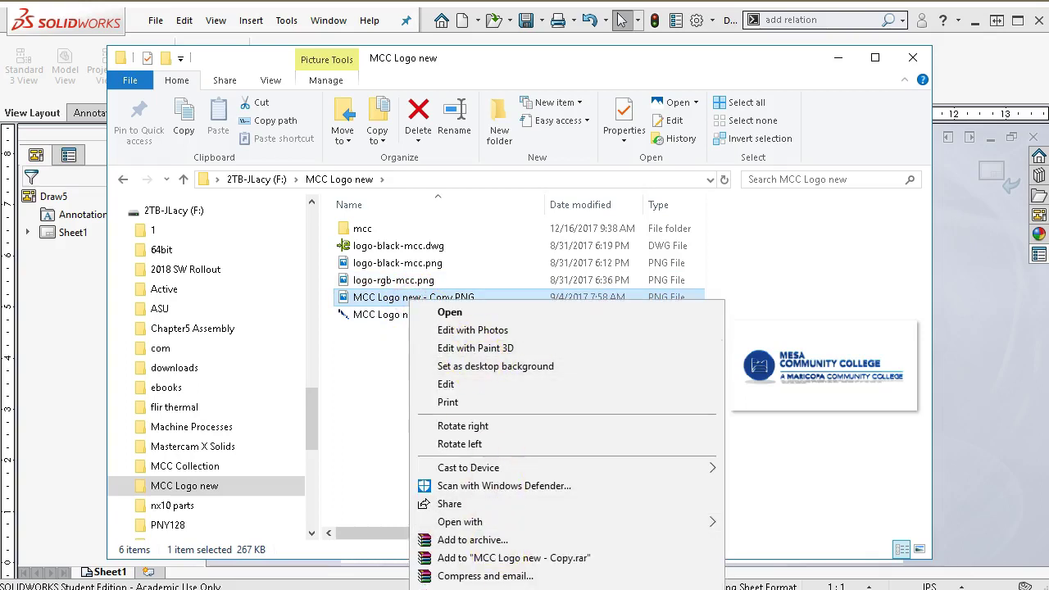
pyautogui.moveTo(468, 523)
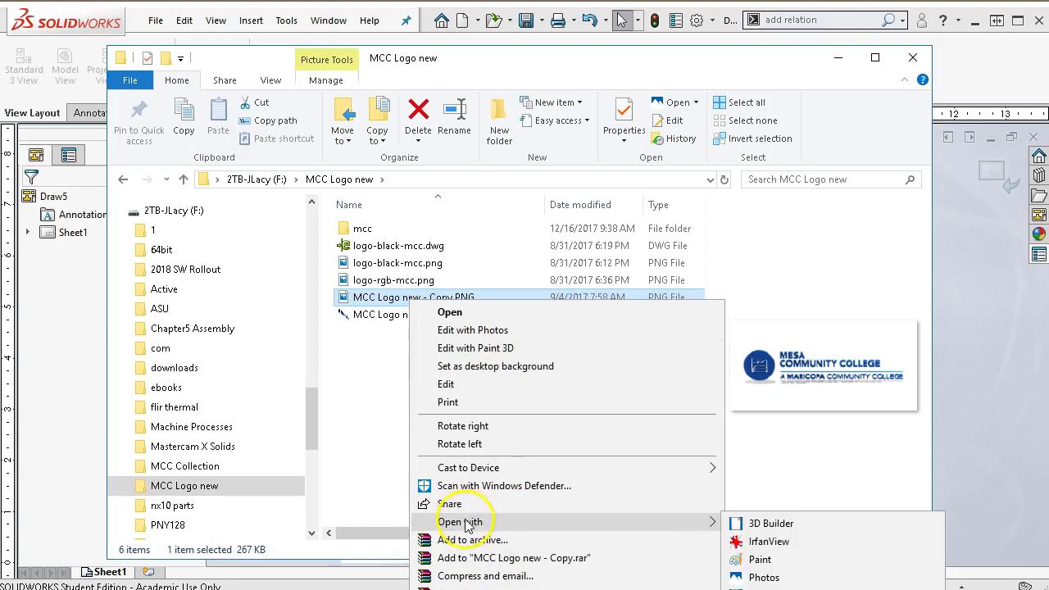
pyautogui.click(801, 542)
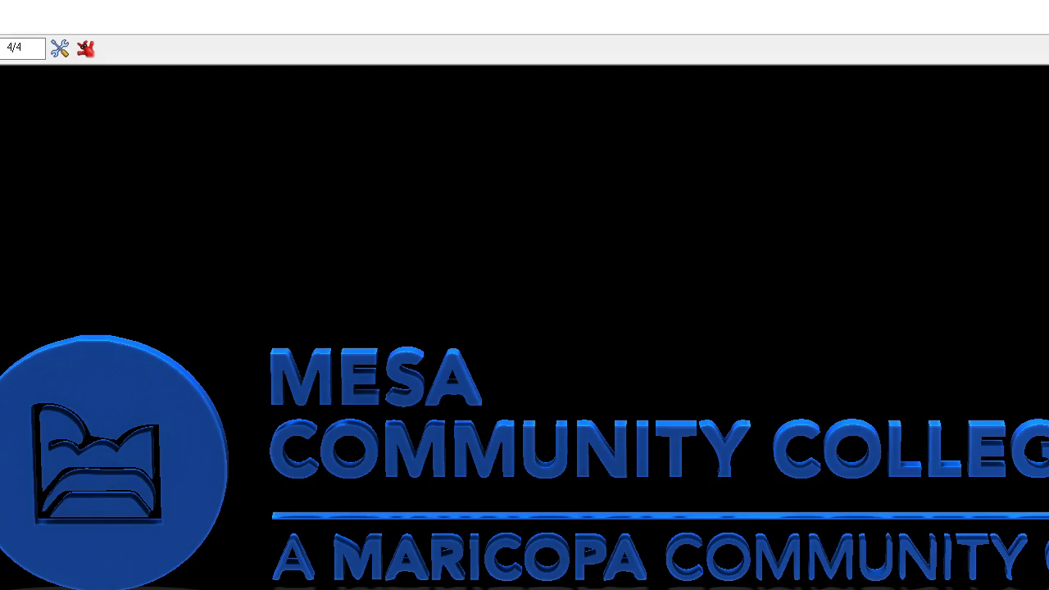
pyautogui.press('Escape')
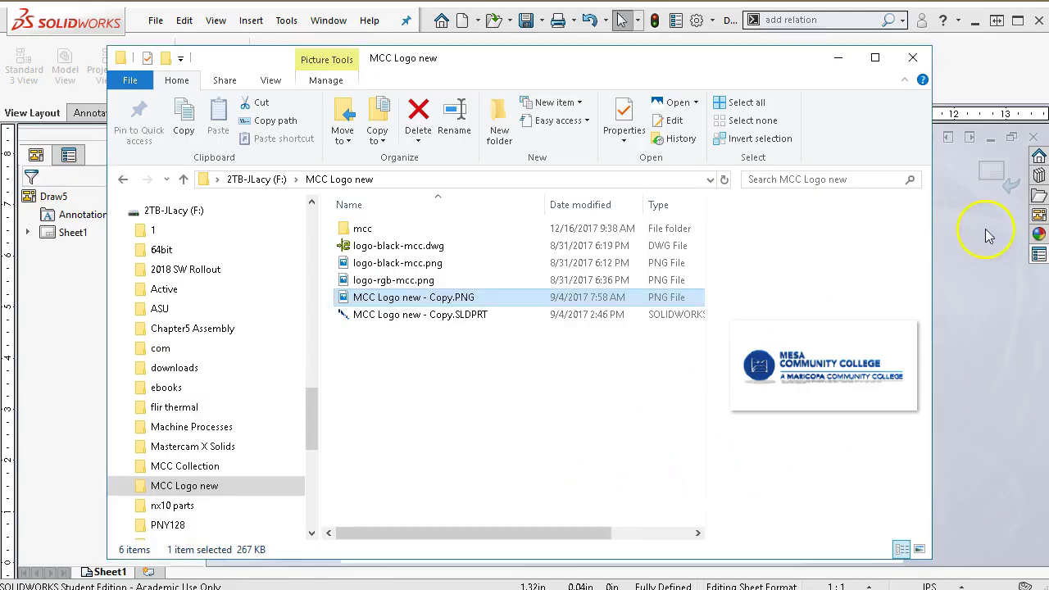
# - Switch to SOLIDWORKS, try placing the blue Mesa Community College logo on the sheet format, and delete the picture
pyautogui.click(1001, 312)
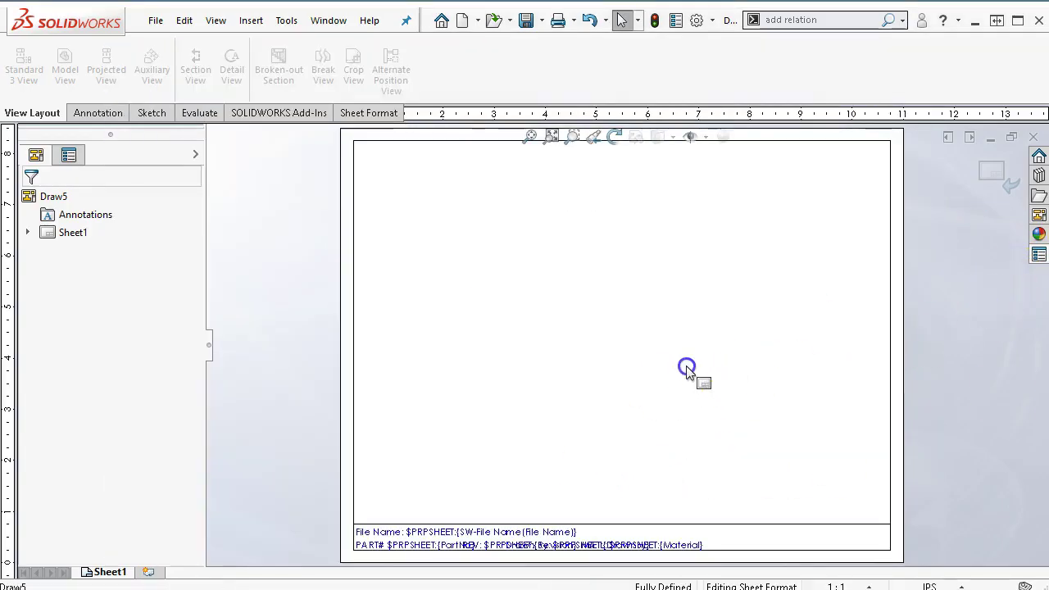
pyautogui.moveTo(753, 439); pyautogui.dragTo(607, 328)
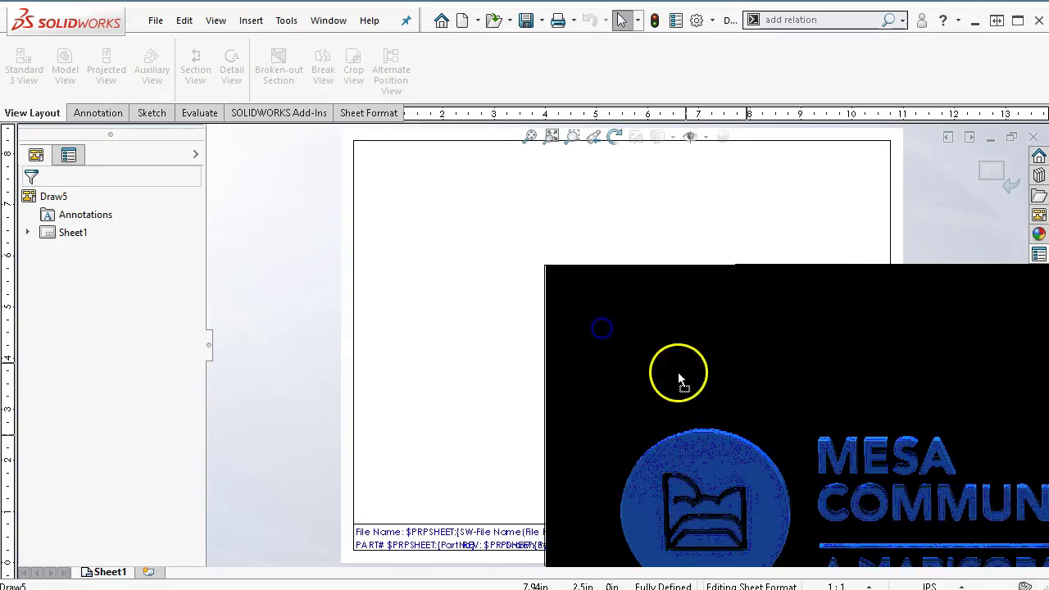
pyautogui.click(584, 290)
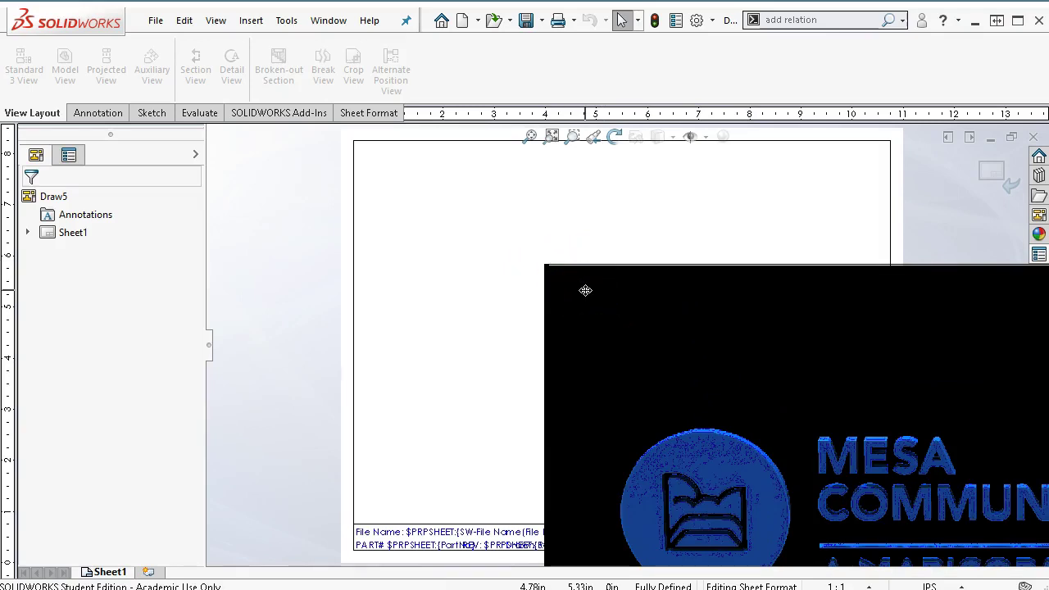
pyautogui.press('Delete')
pyautogui.click(613, 227)
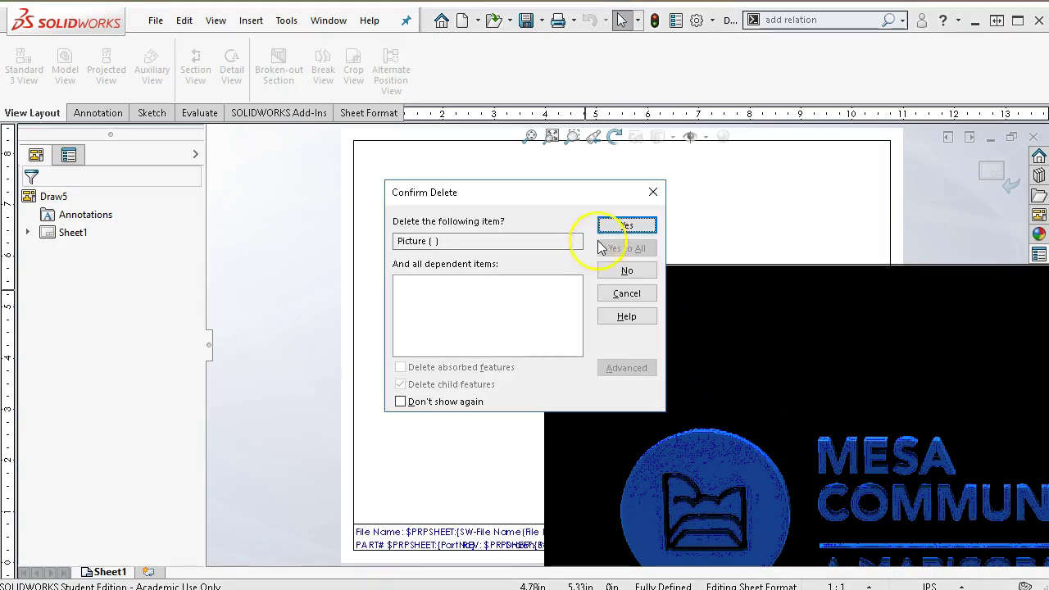
# - Leave sheet format editing and return to the drawing sheet
pyautogui.click(784, 541)
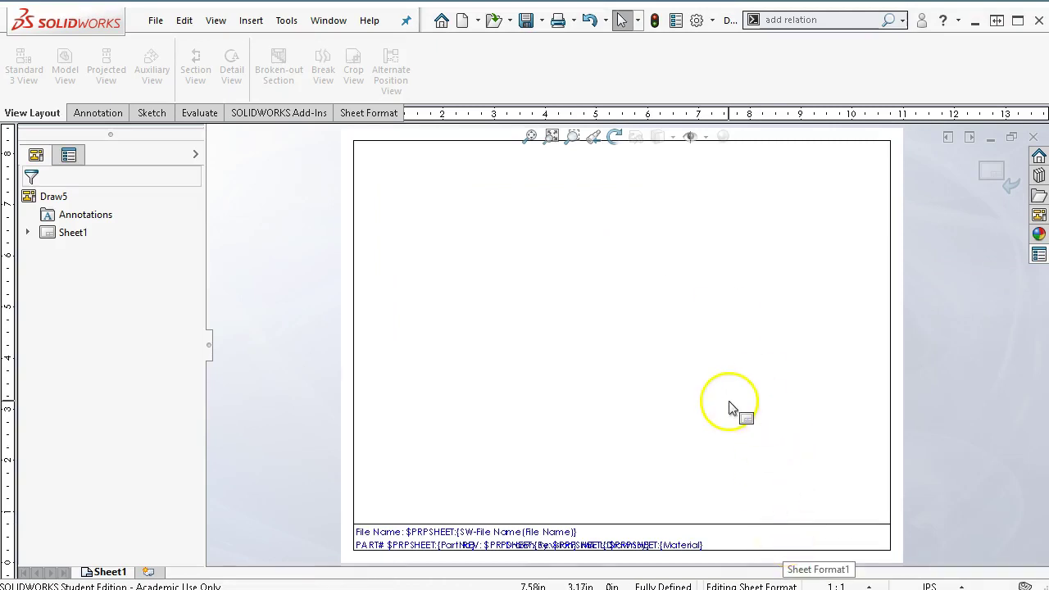
pyautogui.click(991, 169)
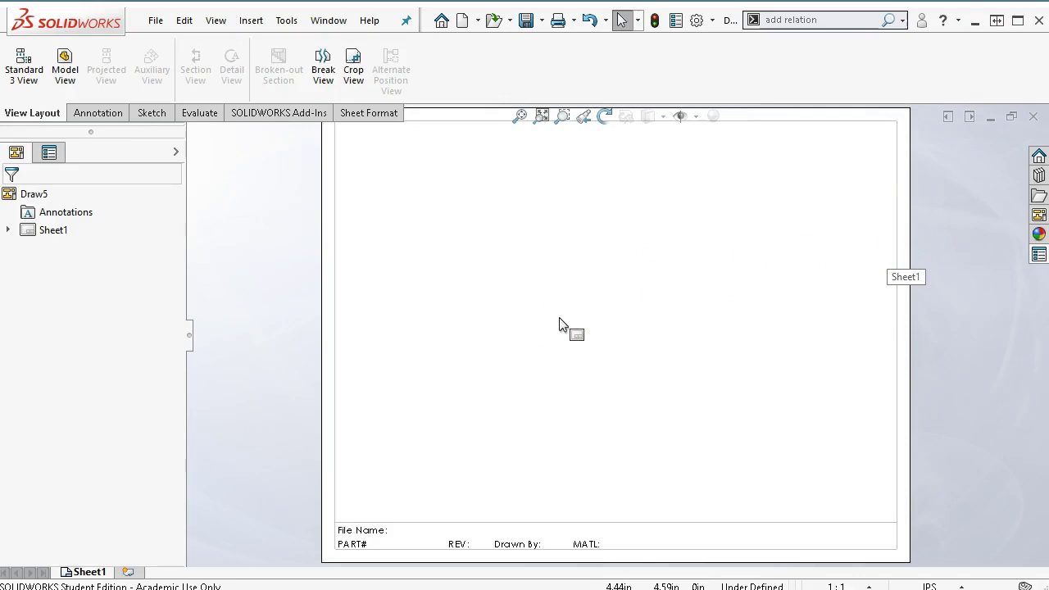
pyautogui.click(452, 385)
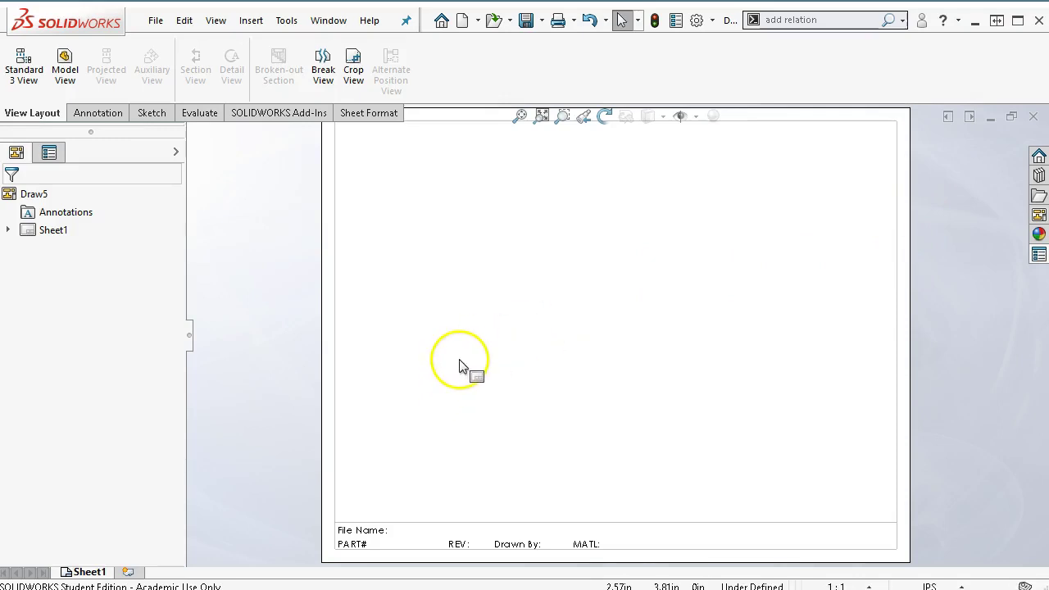